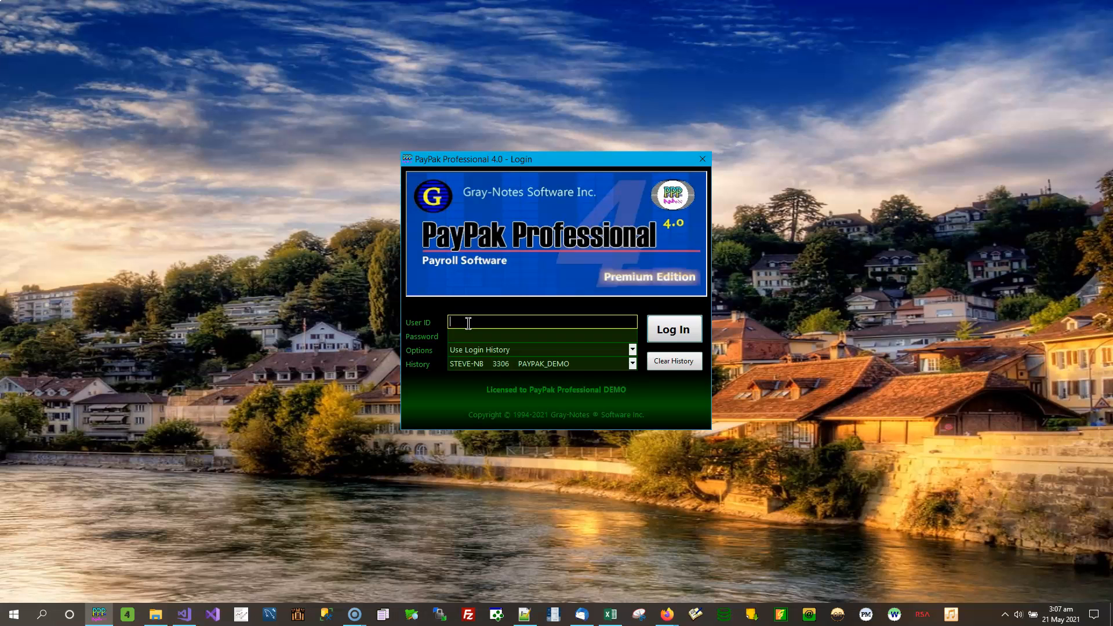
# Log in to the PAYPAK_DEMO database with the user ID sa.
pyautogui.write('a')
pyautogui.press('Tab')
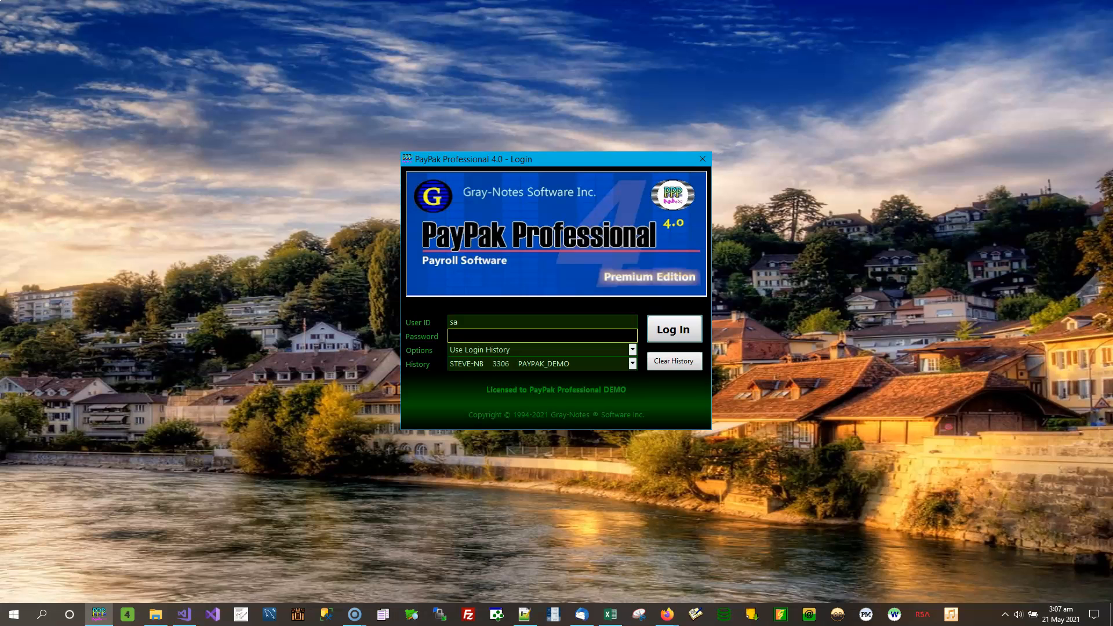
pyautogui.click(672, 330)
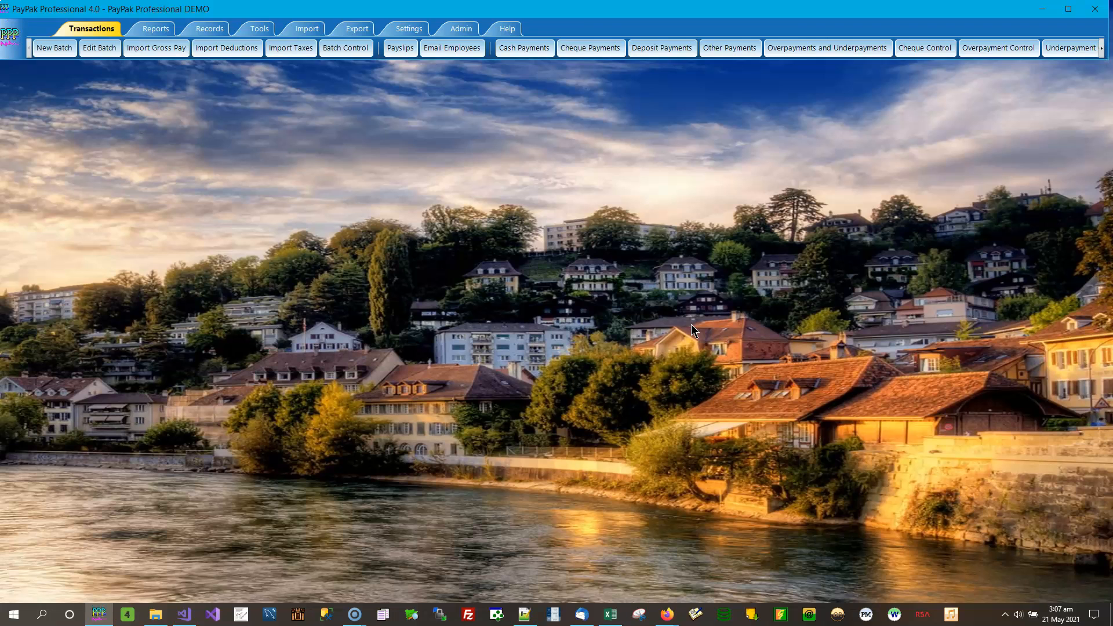
# Open Menu Access from the Security administration window and place it beside the Security window.
pyautogui.click(462, 30)
pyautogui.click(367, 51)
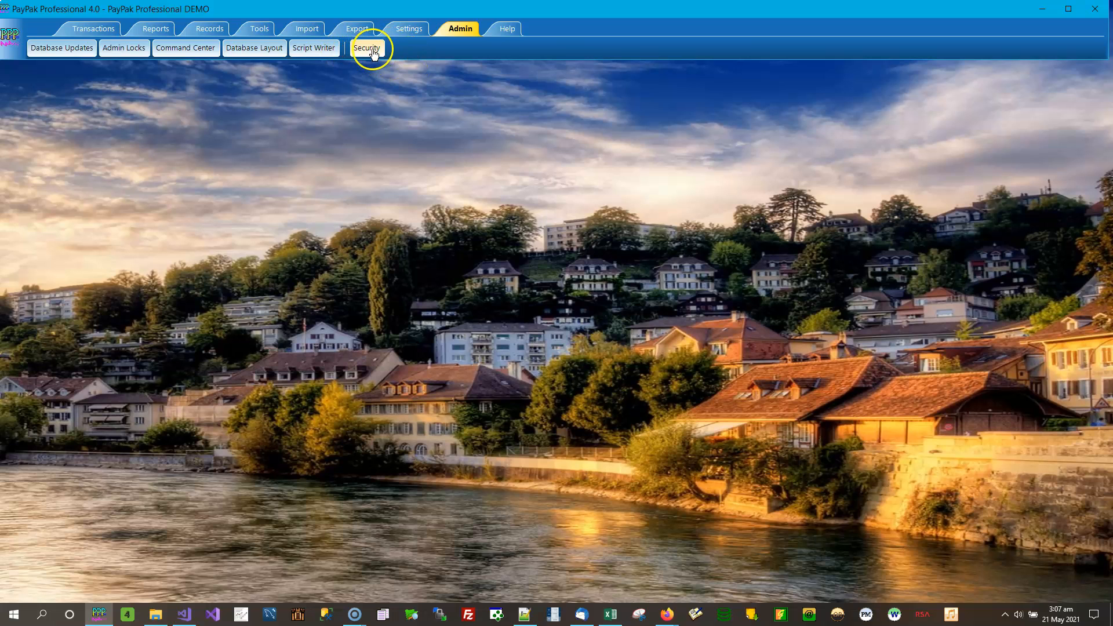
pyautogui.click(368, 49)
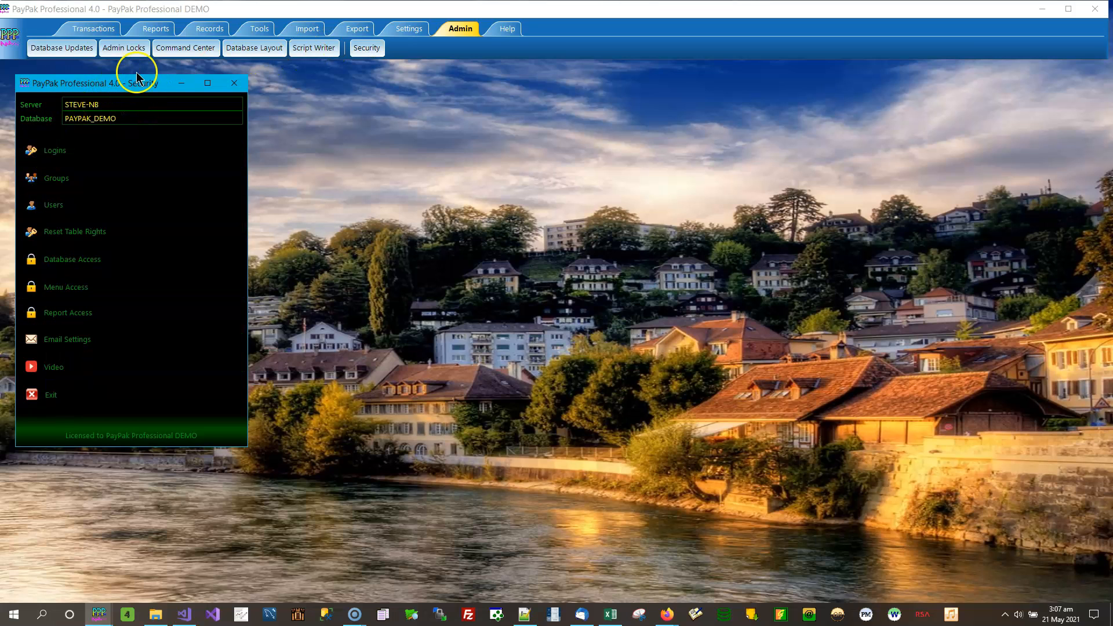
pyautogui.click(144, 88)
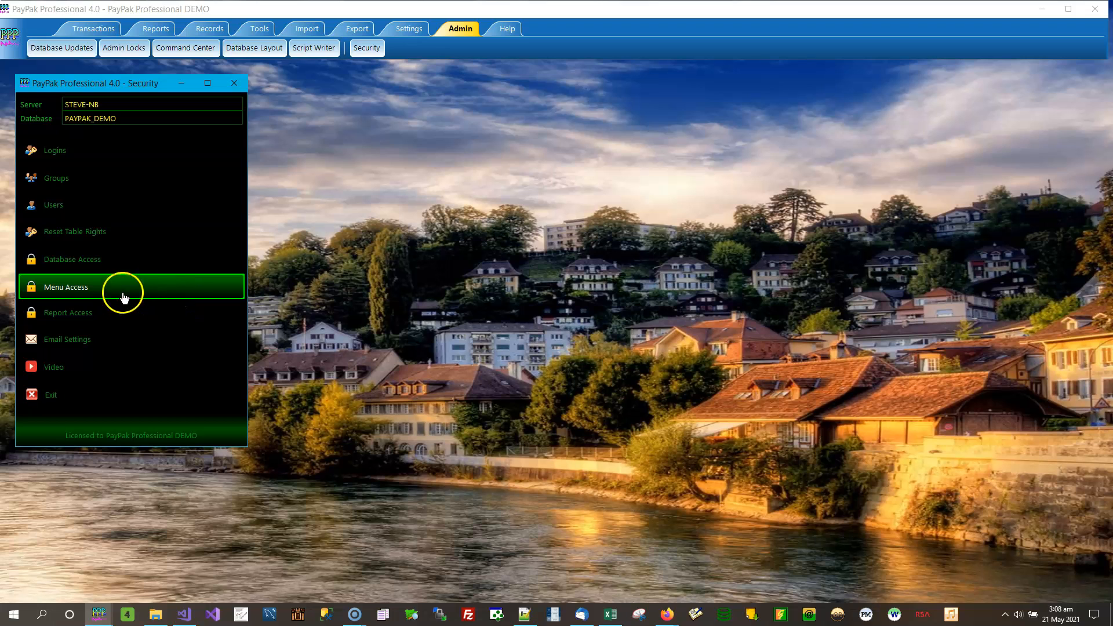
pyautogui.click(85, 293)
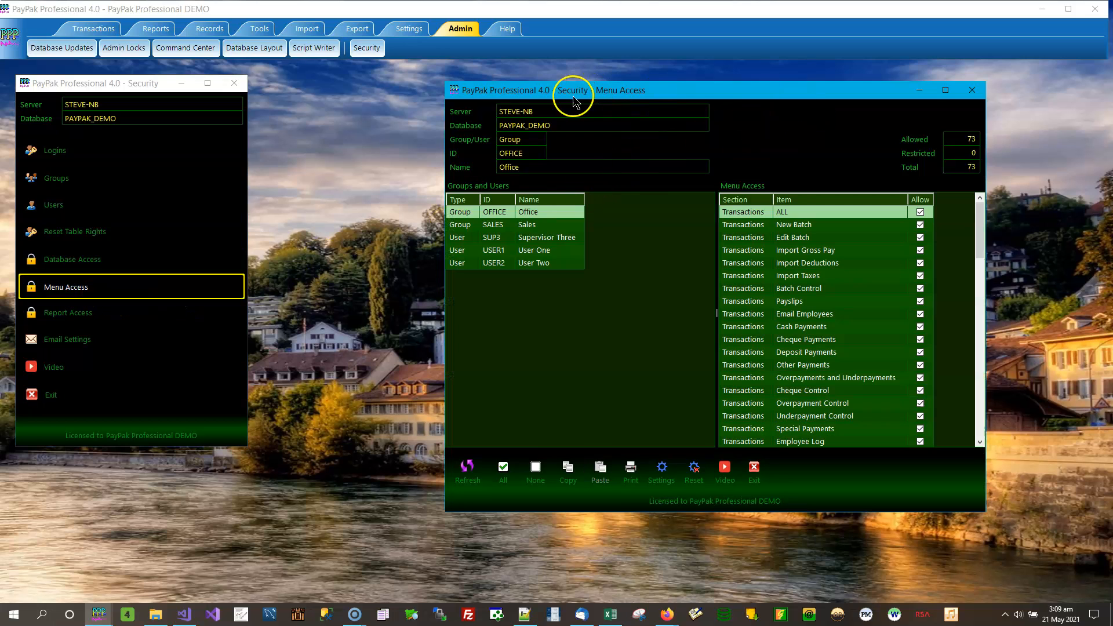
pyautogui.moveTo(696, 90); pyautogui.dragTo(684, 59)
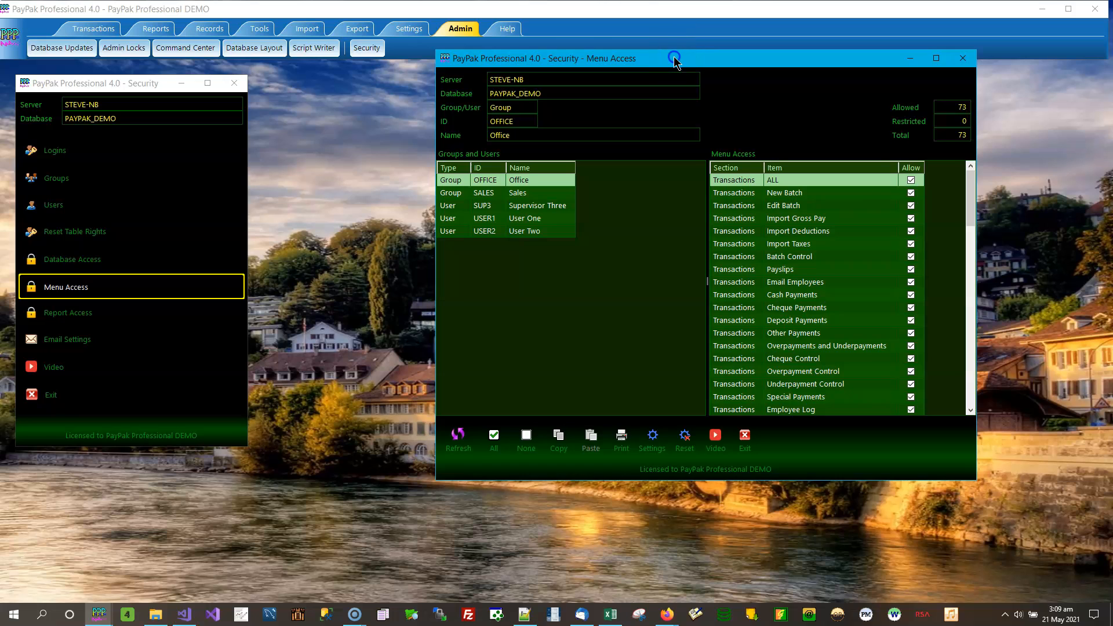
pyautogui.moveTo(674, 58); pyautogui.dragTo(576, 82)
# Examine the commands offered in the Transactions, Reports, Records, Tools, Import, Export and Settings sections.
pyautogui.click(559, 17)
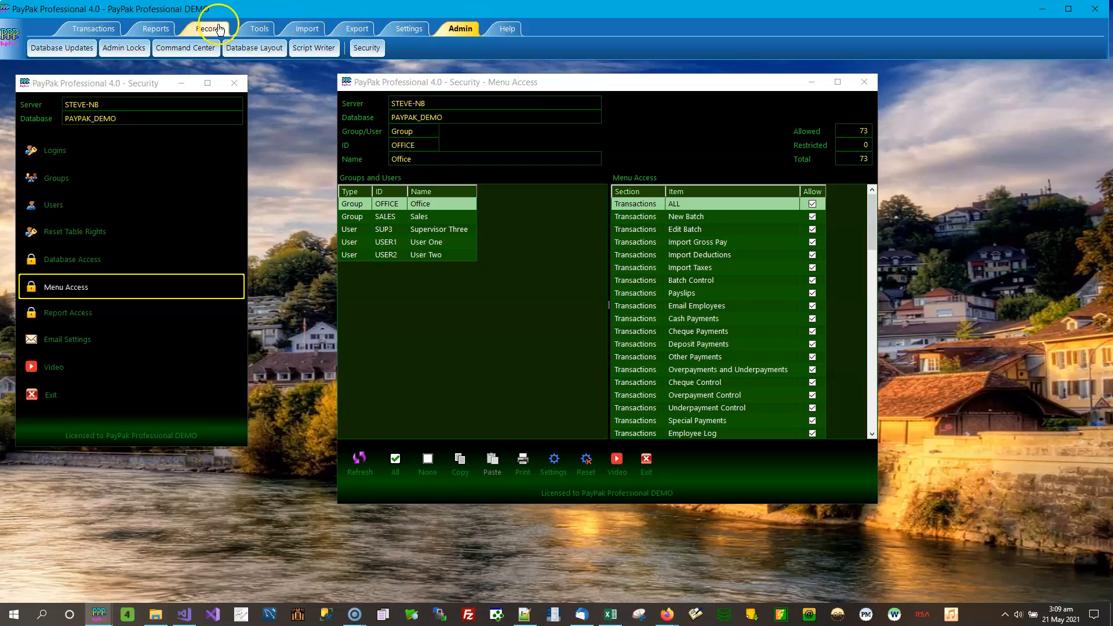
pyautogui.click(99, 33)
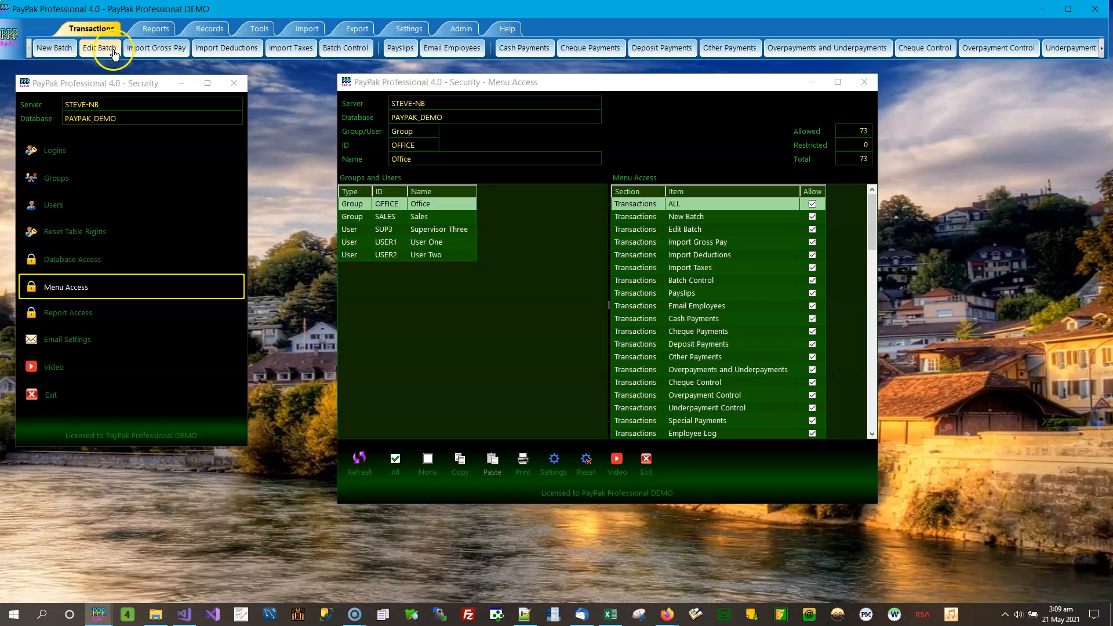
pyautogui.click(154, 29)
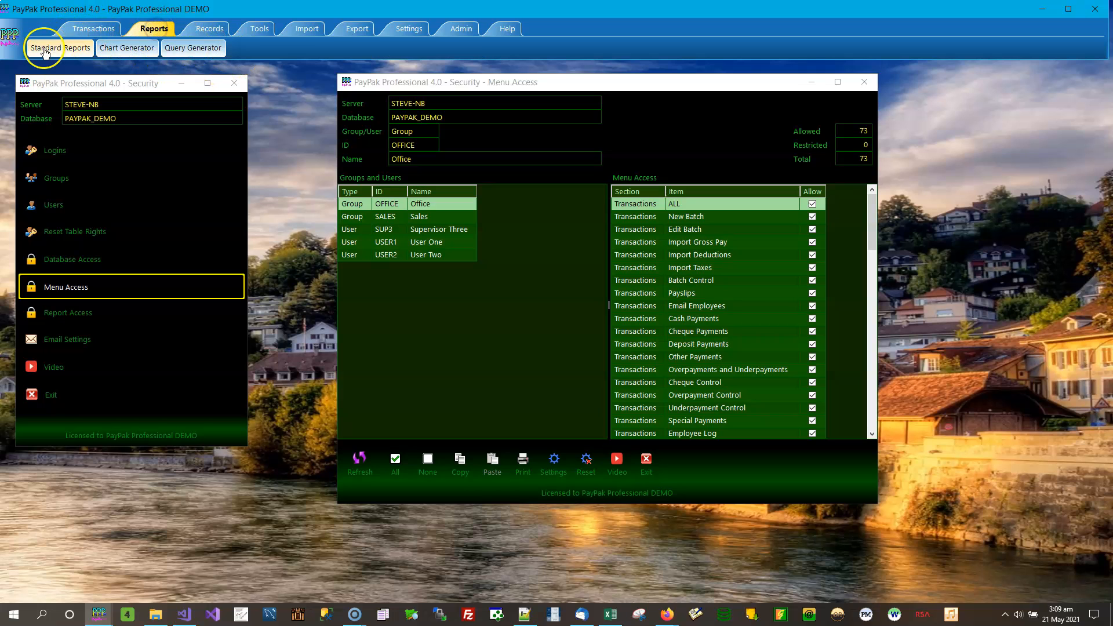
pyautogui.click(210, 29)
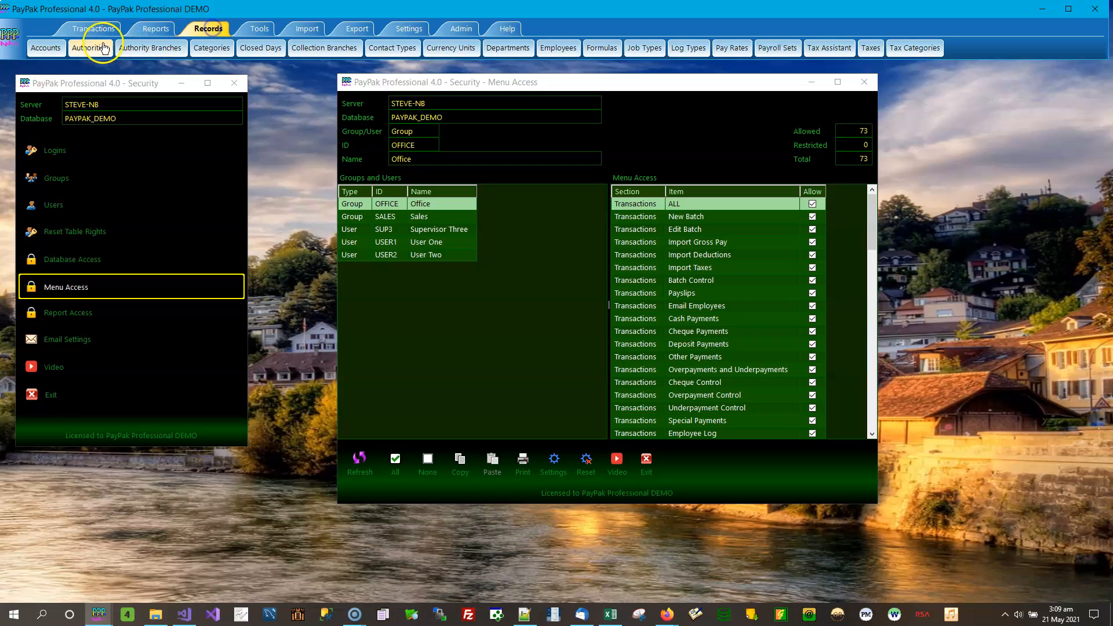
pyautogui.click(258, 29)
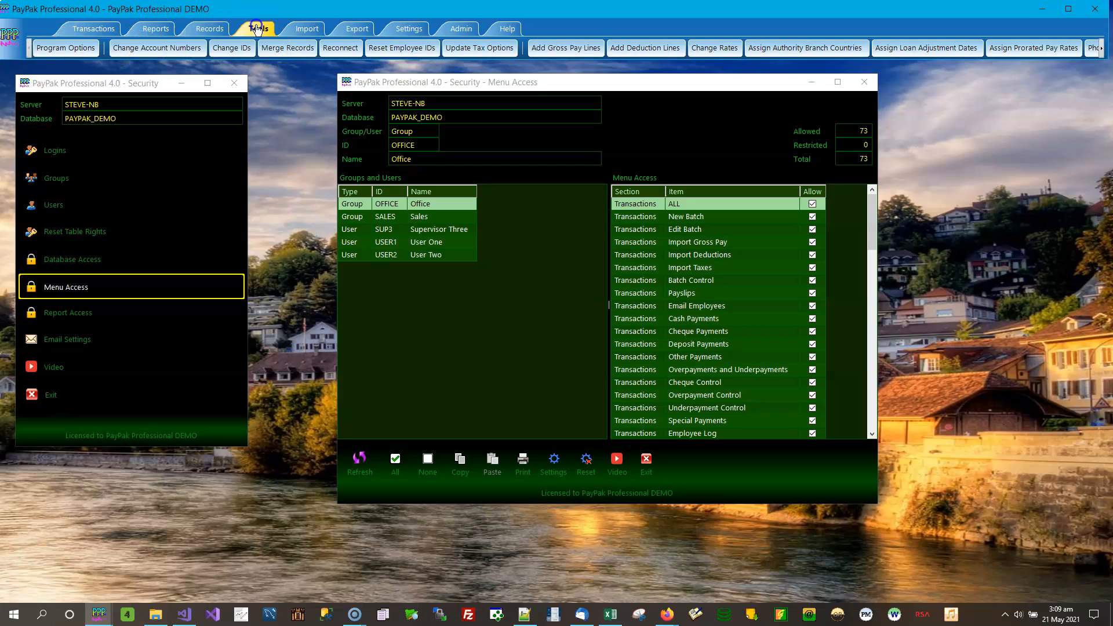
pyautogui.click(1101, 49)
pyautogui.click(1101, 50)
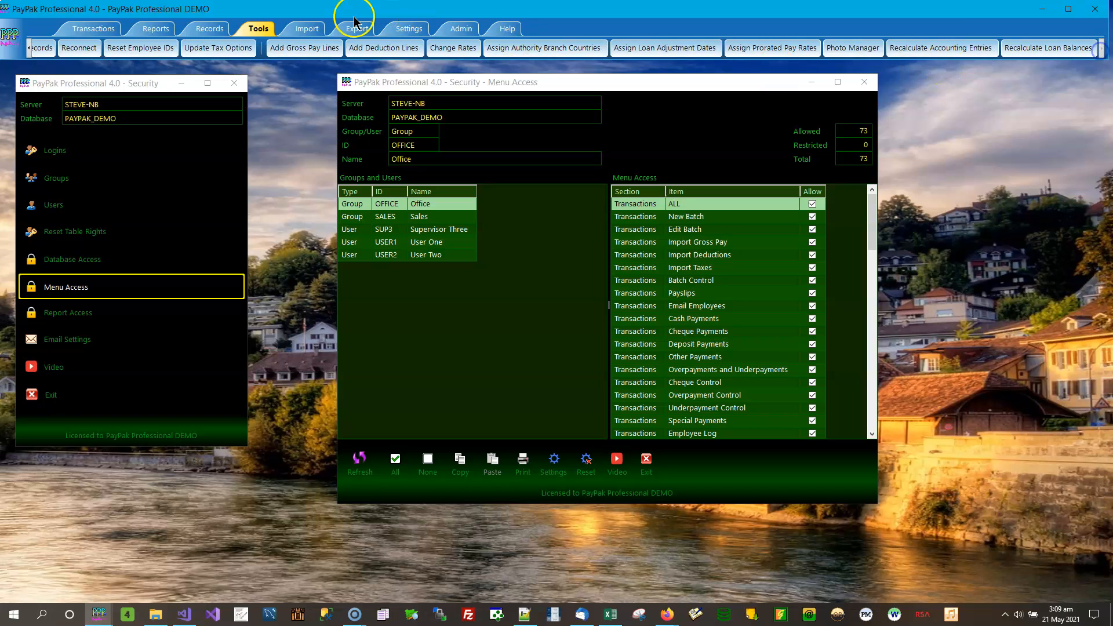
pyautogui.click(306, 28)
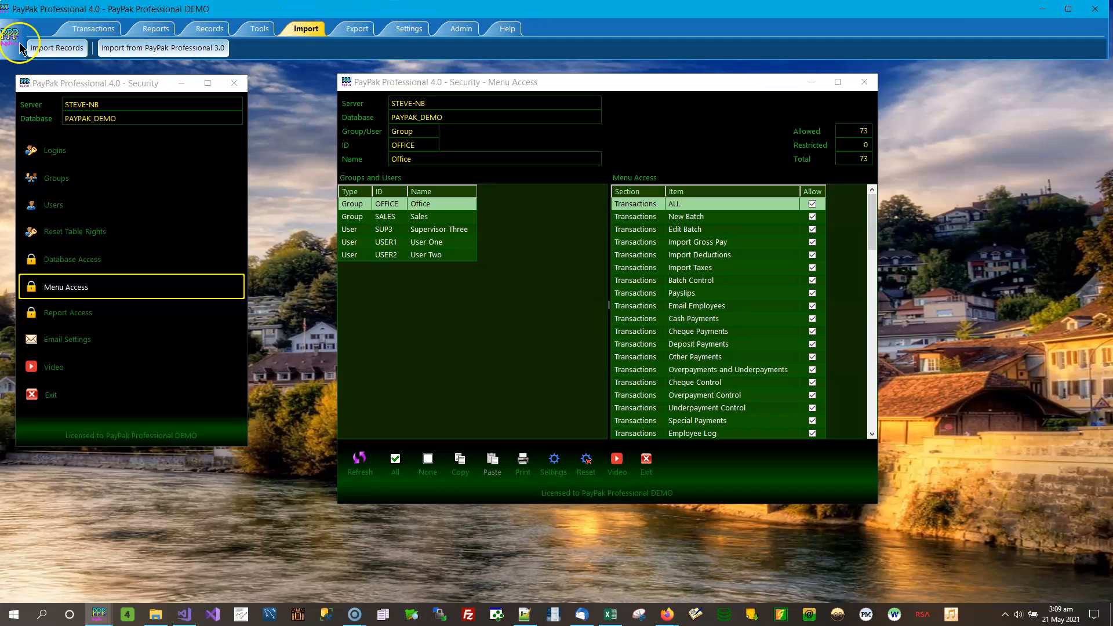
pyautogui.click(369, 31)
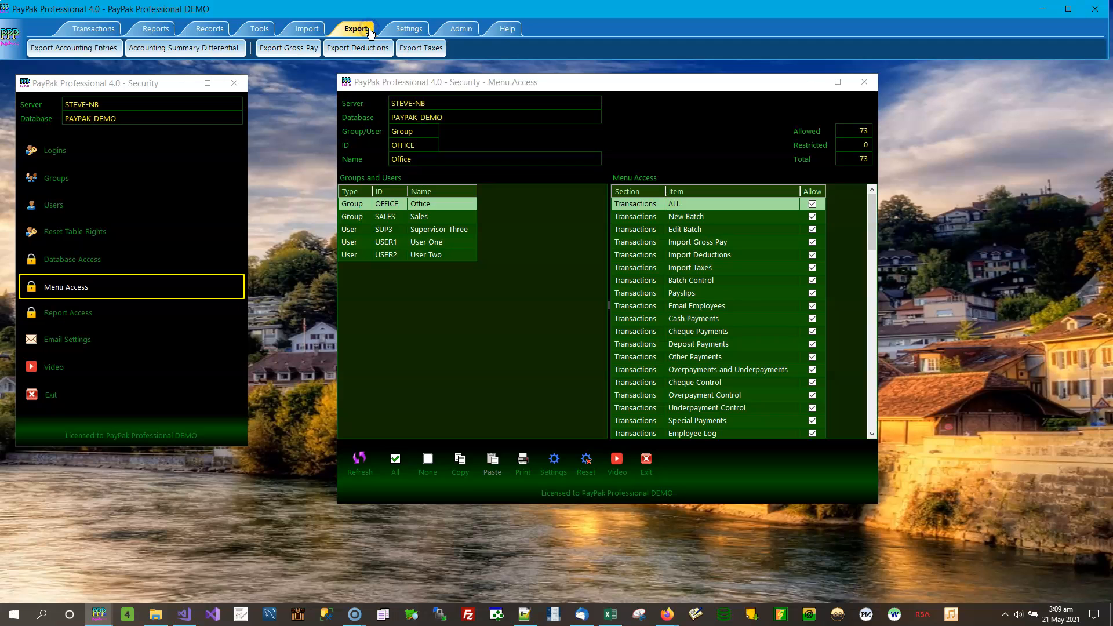
pyautogui.click(409, 29)
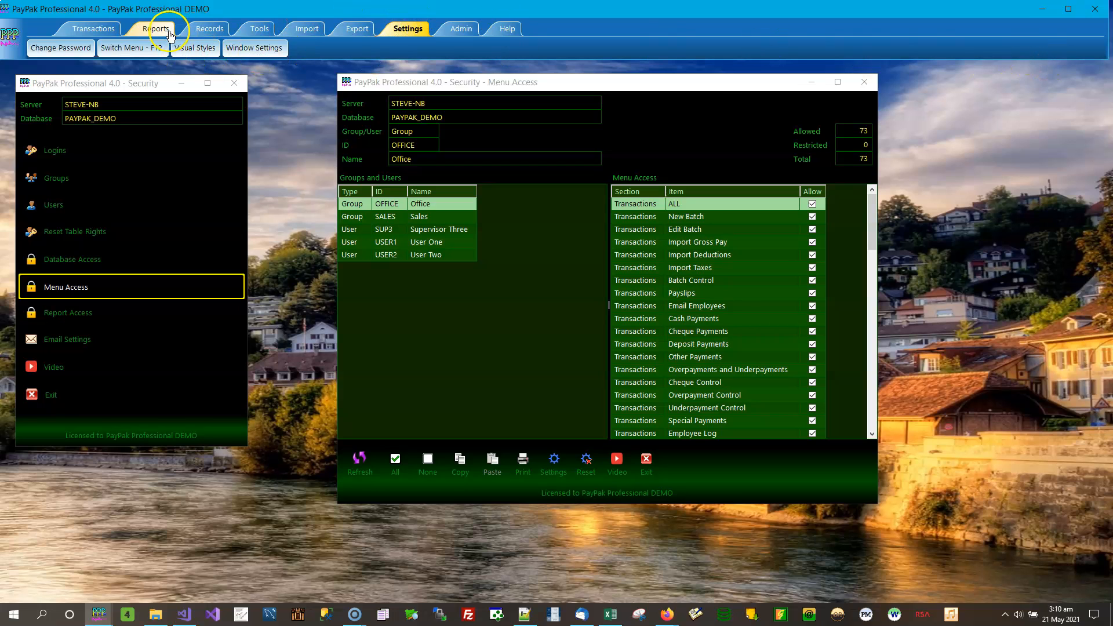
# Review the Transactions, Records and Admin commands alongside the item list in Menu Access.
pyautogui.click(76, 31)
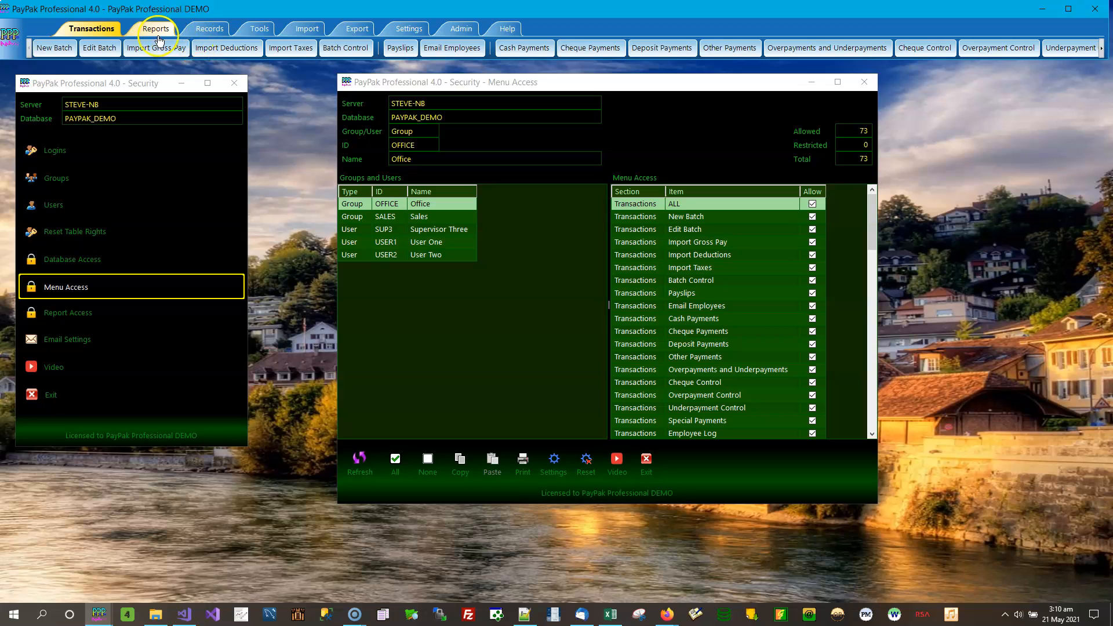
pyautogui.click(211, 31)
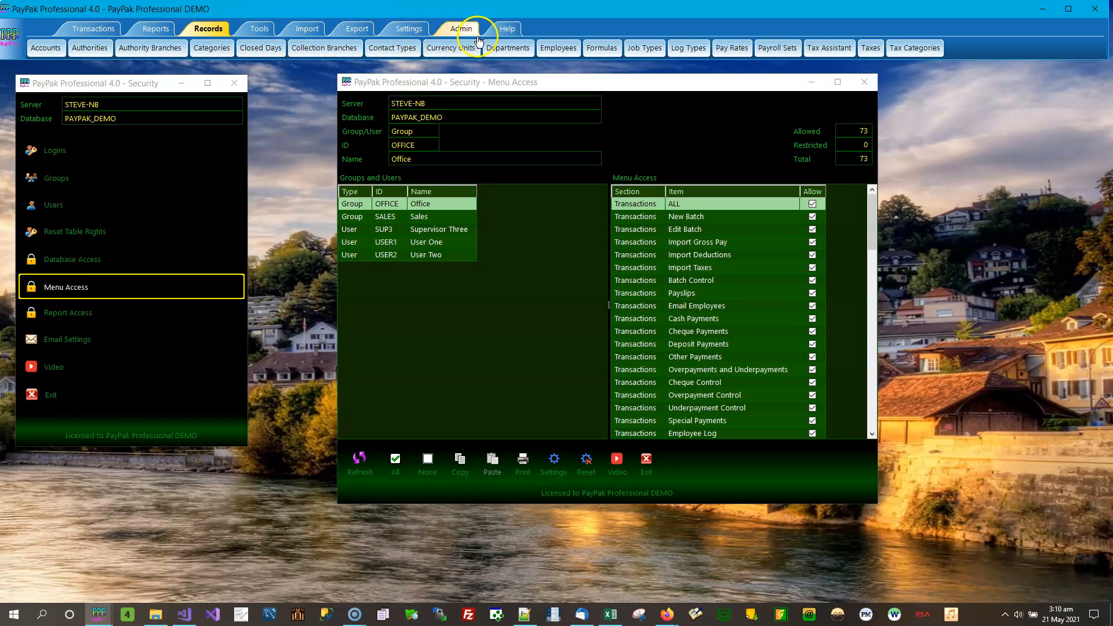
pyautogui.click(461, 29)
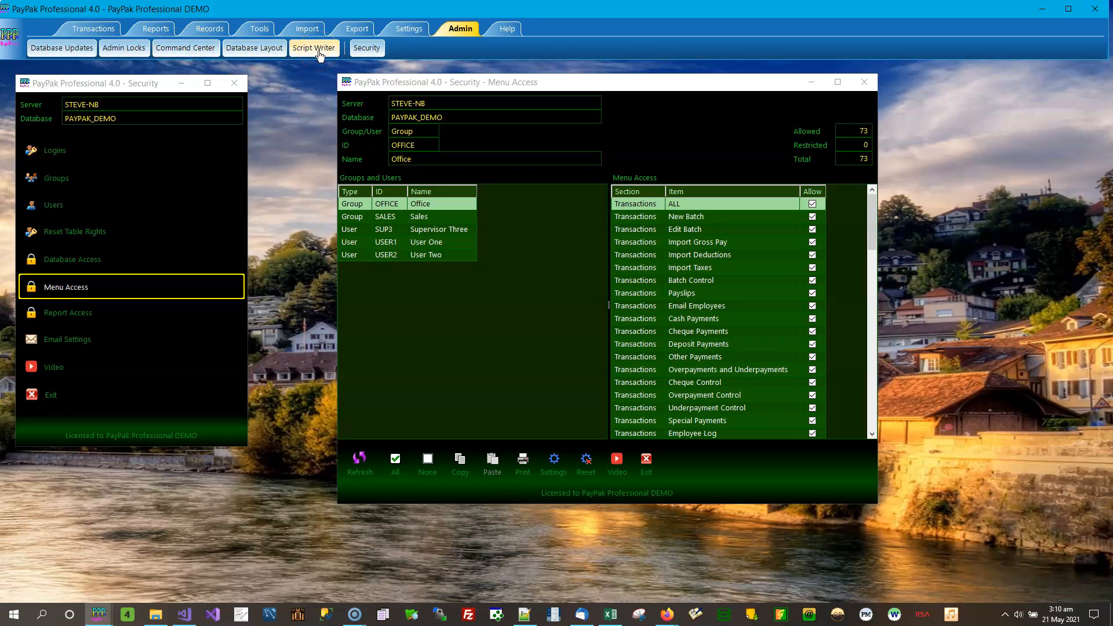
pyautogui.click(362, 49)
pyautogui.moveTo(873, 219); pyautogui.dragTo(879, 186)
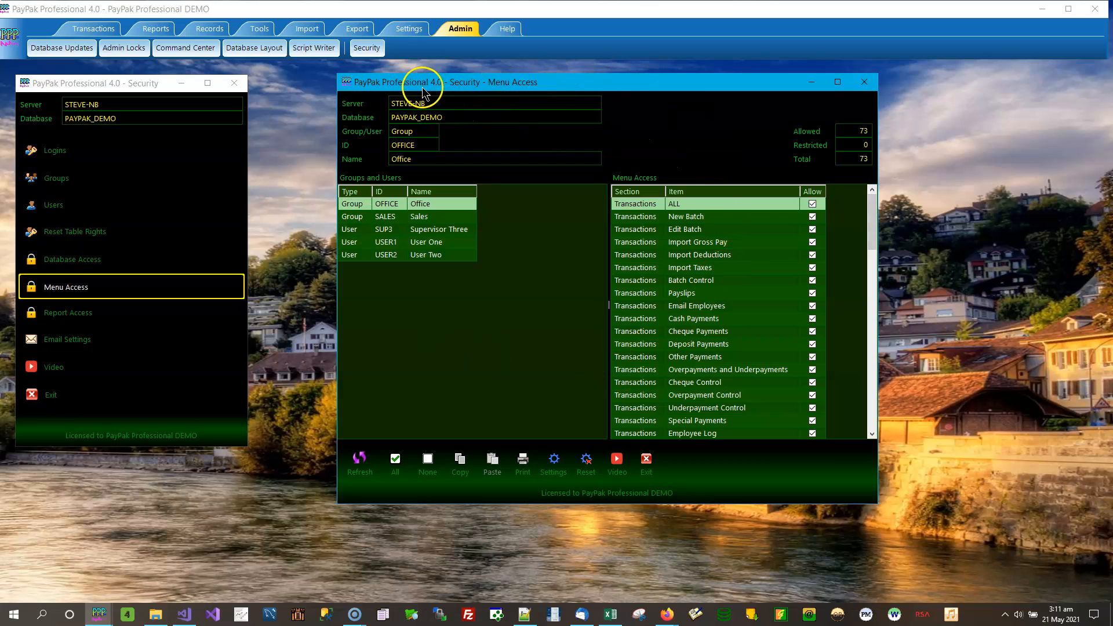
# Examine the full range of Transactions and Tools commands, including those beyond the visible row.
pyautogui.click(96, 29)
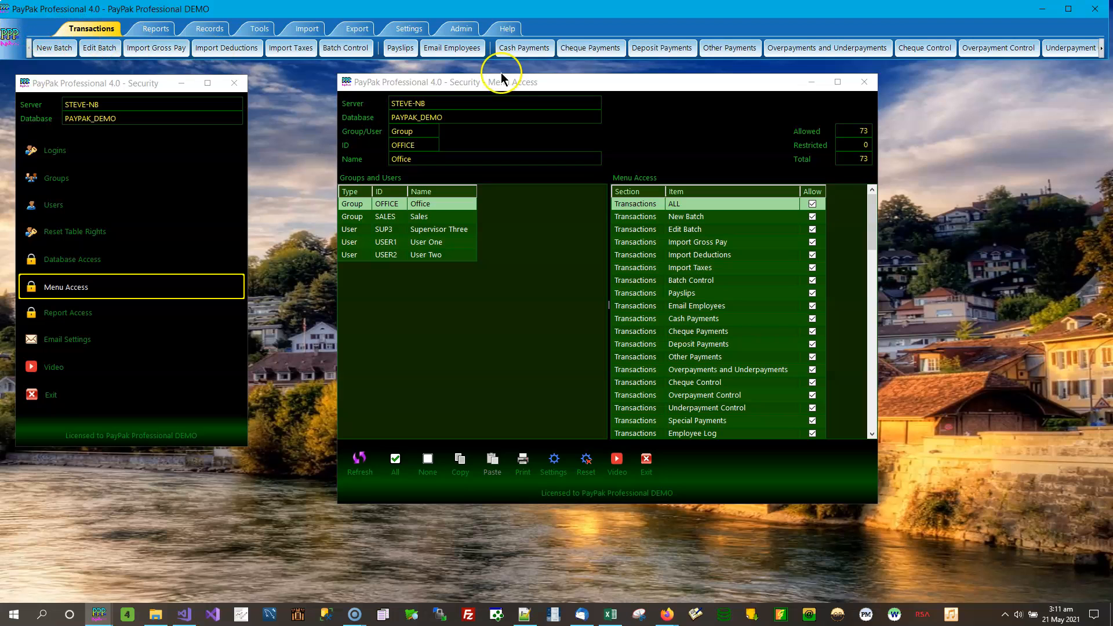
pyautogui.click(697, 116)
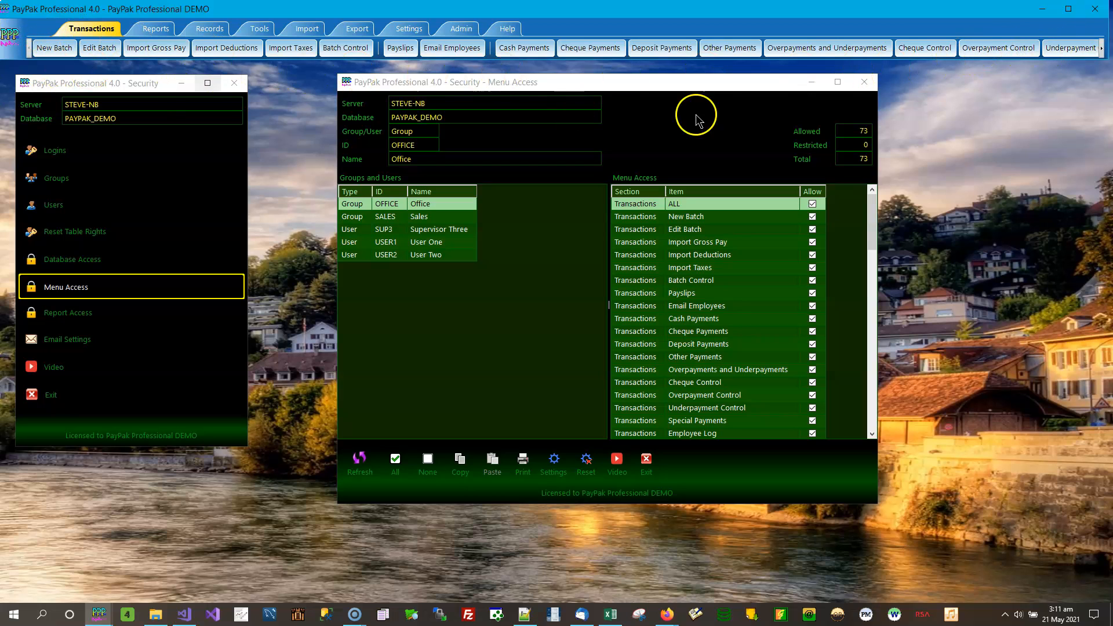
pyautogui.click(1101, 51)
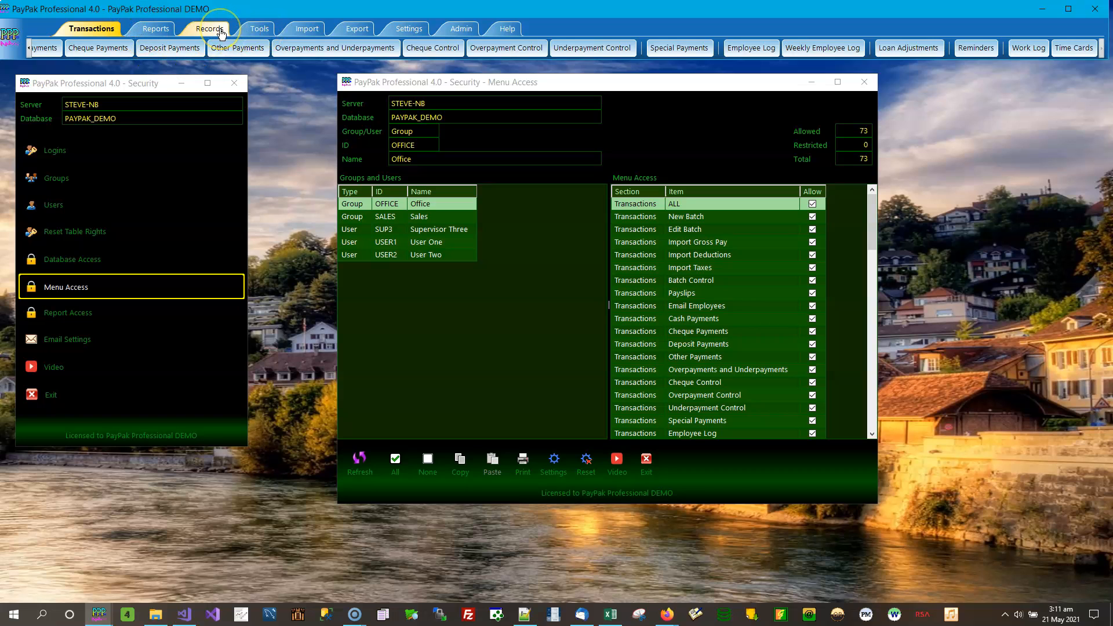
pyautogui.click(260, 29)
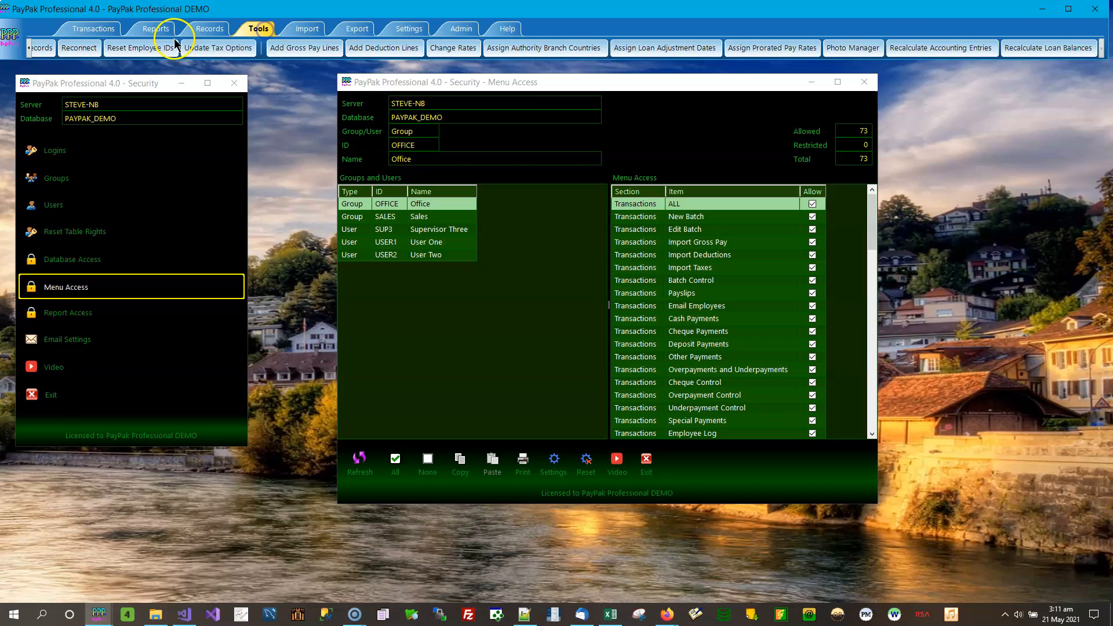
pyautogui.click(29, 48)
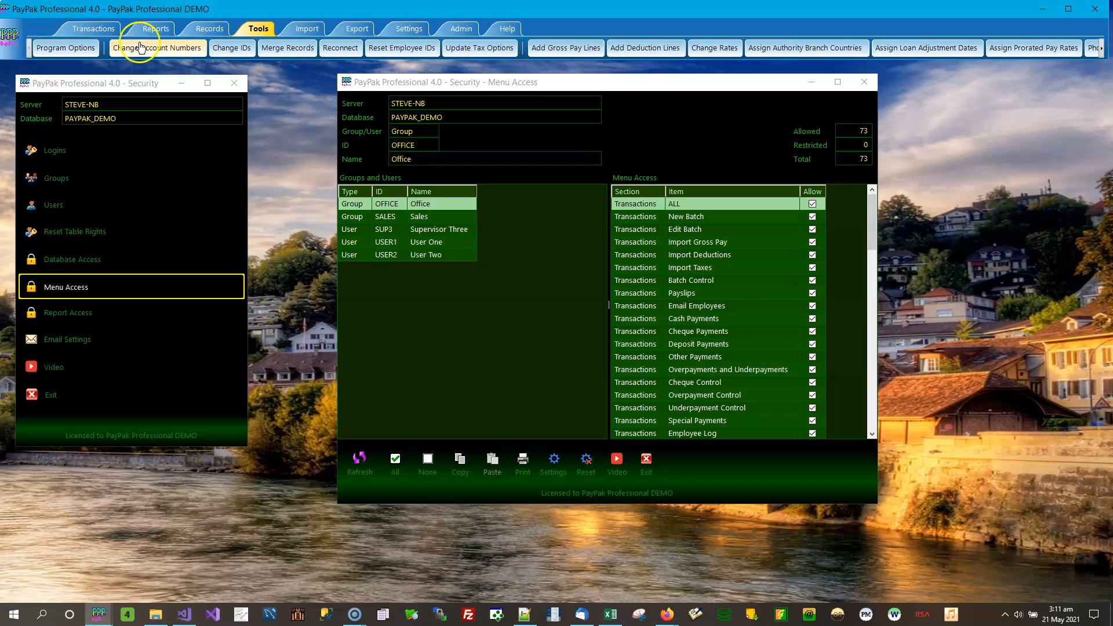
pyautogui.click(1101, 52)
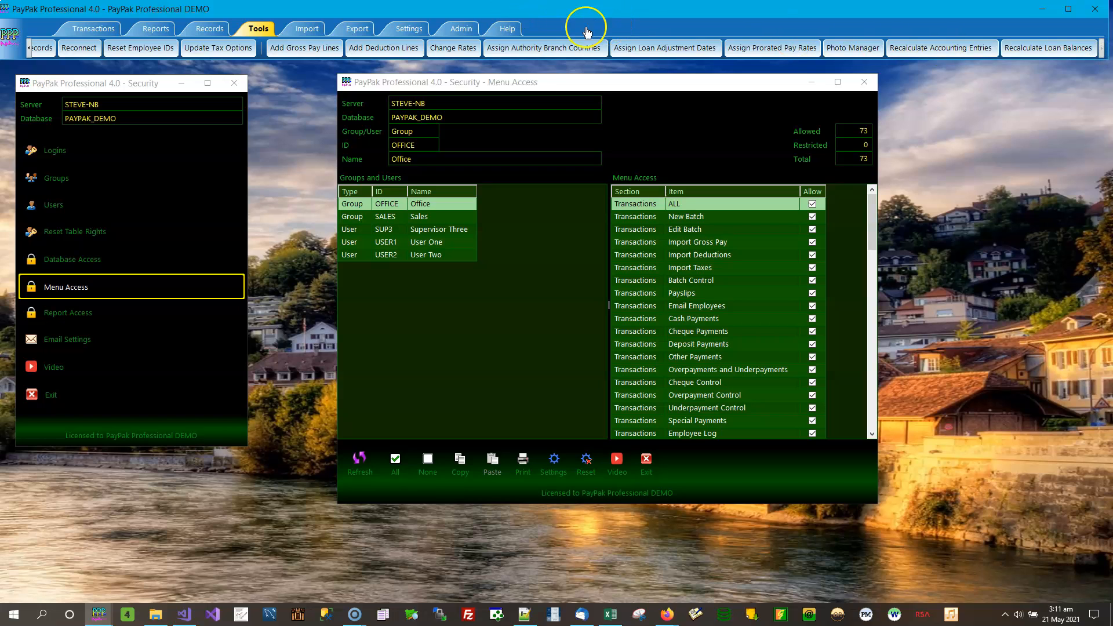
# Browse the command lists in the drop-down menu style, including Tools and Help, and return to the tabbed style.
pyautogui.click(532, 32)
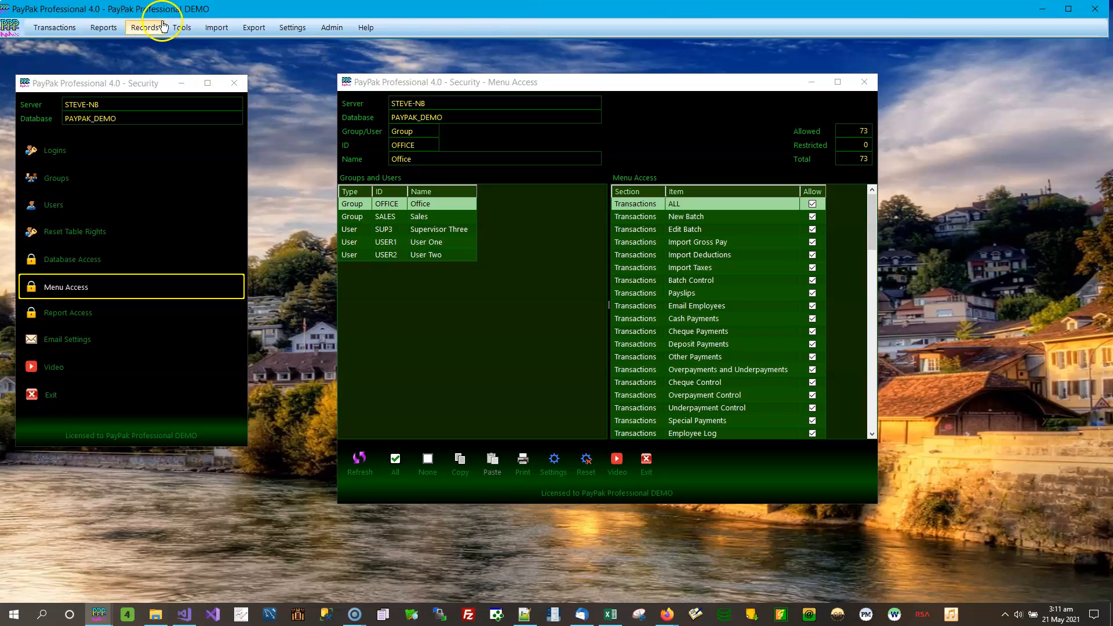
pyautogui.click(183, 29)
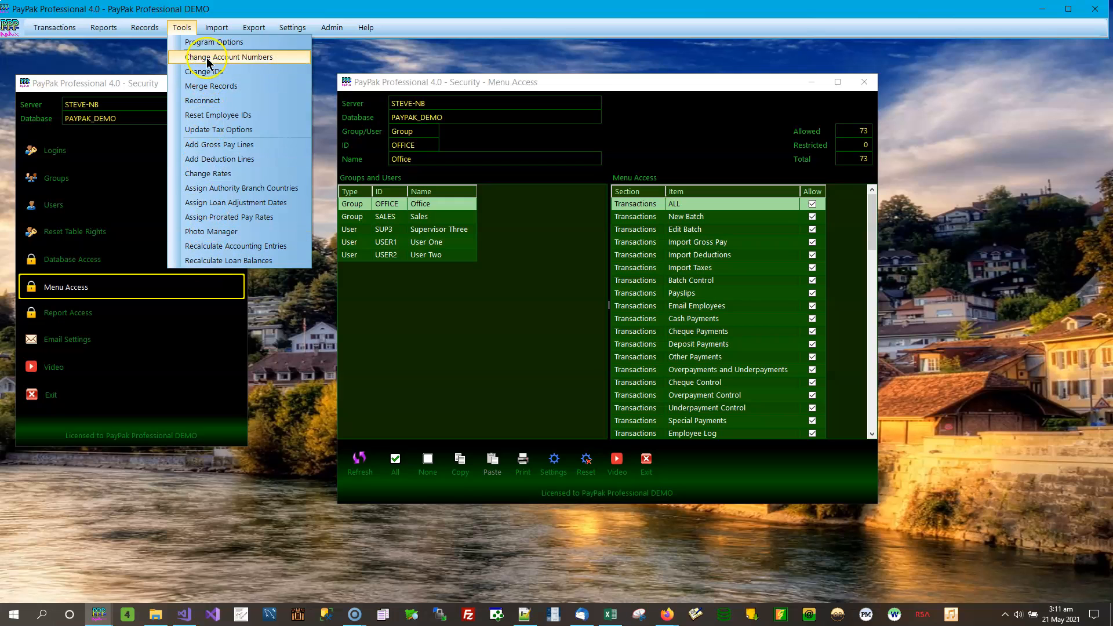
pyautogui.moveTo(214, 33)
pyautogui.moveTo(182, 27)
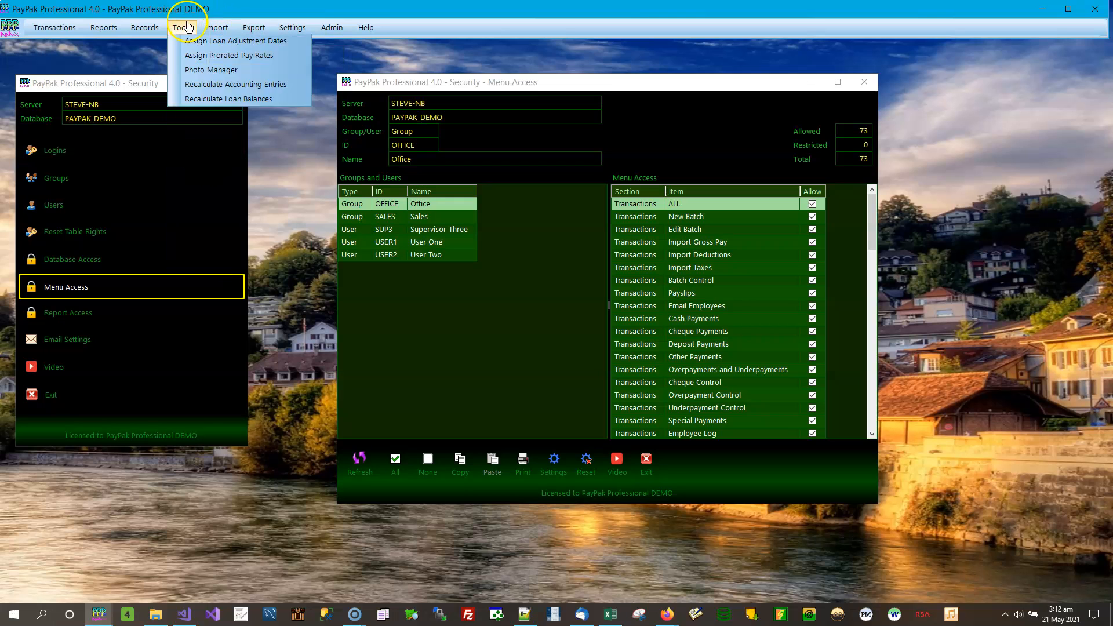
pyautogui.moveTo(55, 27)
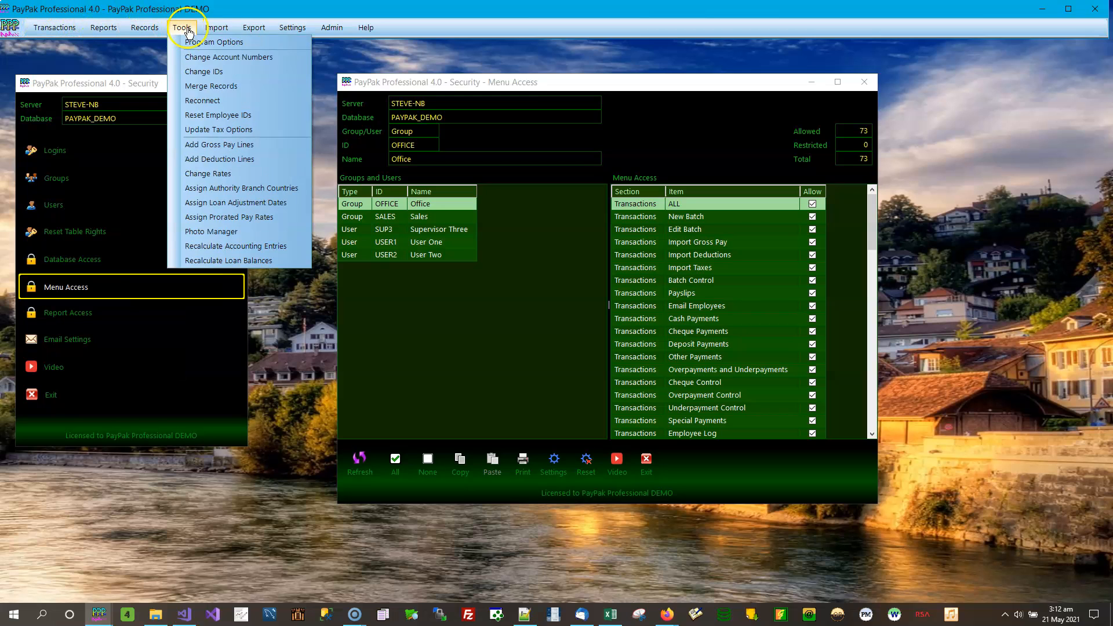
pyautogui.moveTo(261, 31)
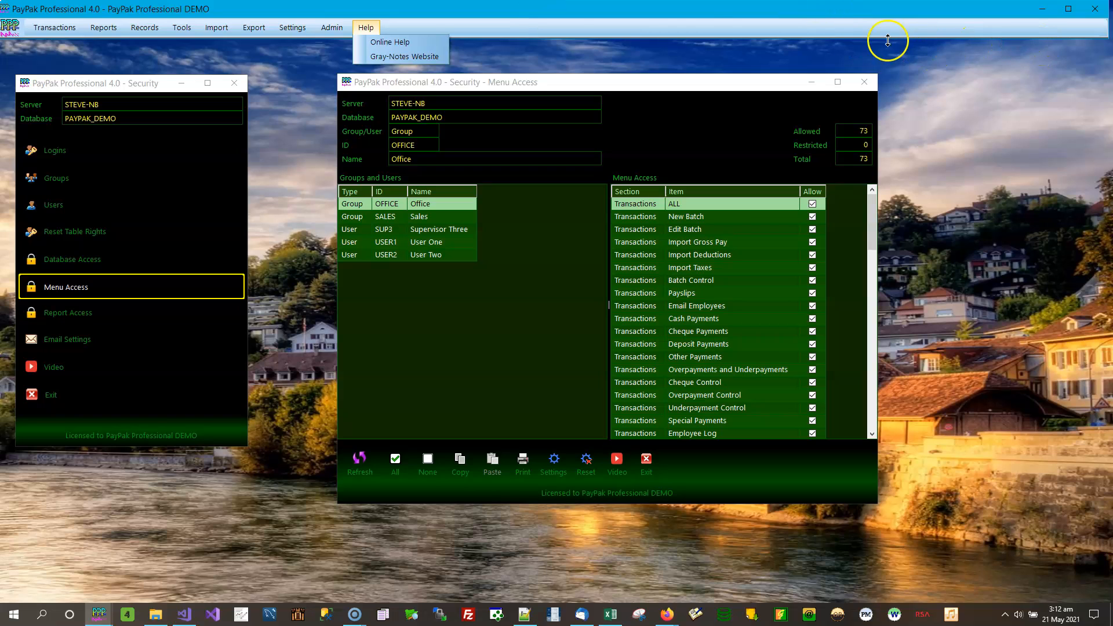
pyautogui.click(549, 32)
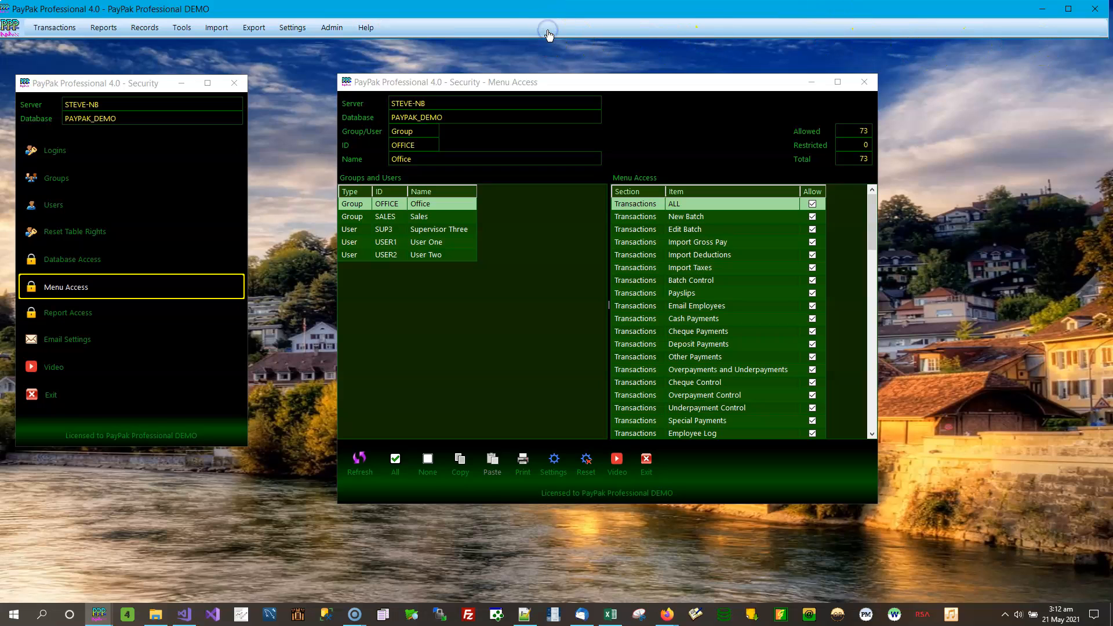
pyautogui.click(549, 36)
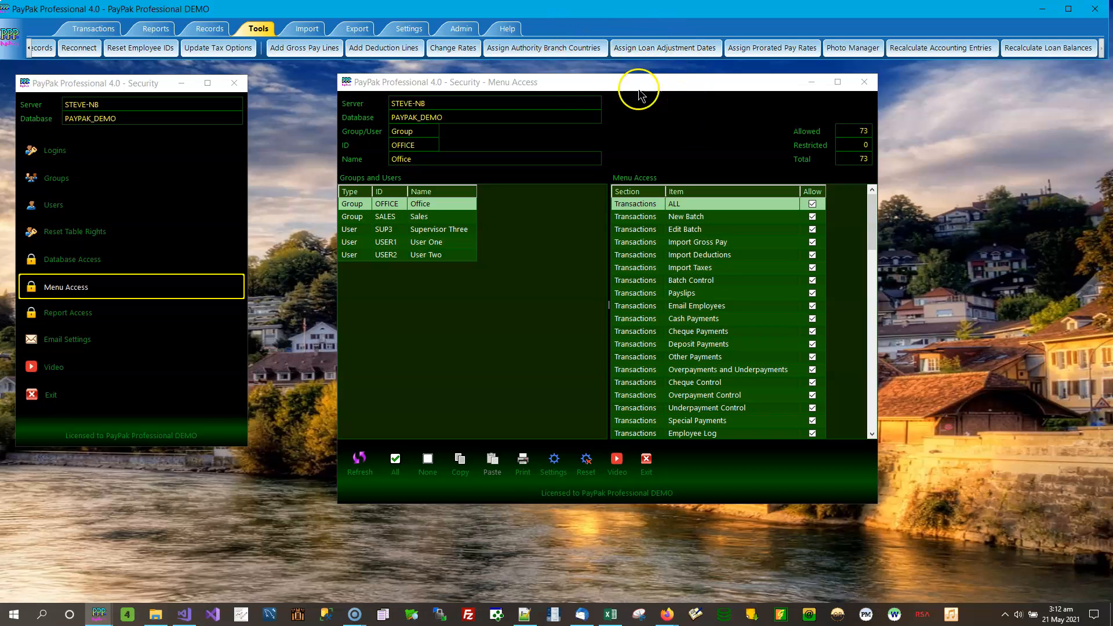
# Select the Office group in the groups and users list of Menu Access.
pyautogui.click(584, 85)
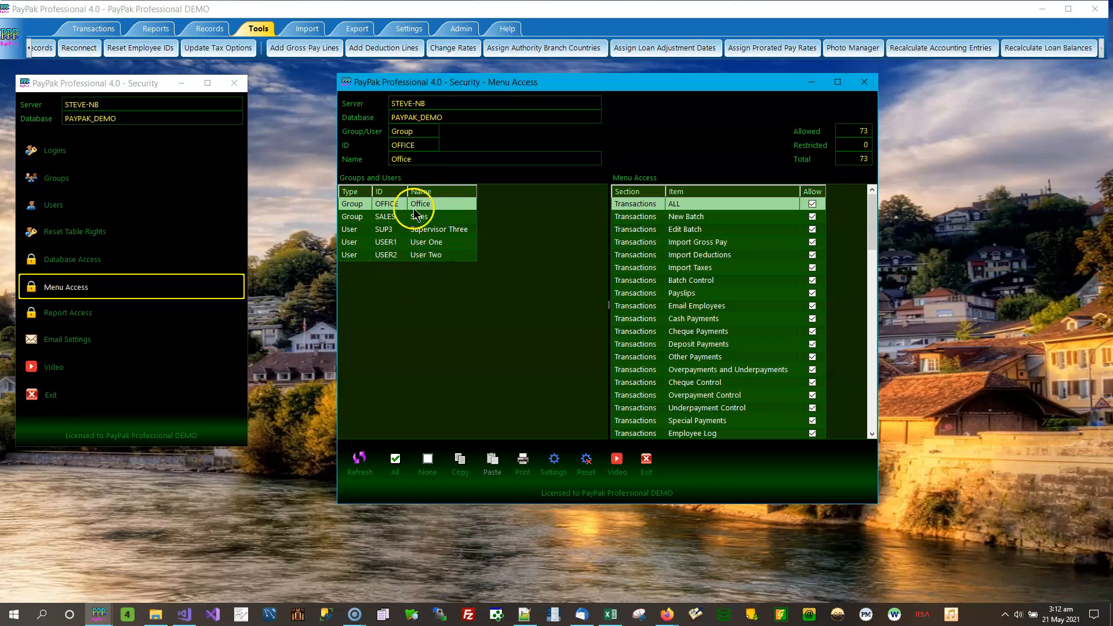
pyautogui.click(432, 204)
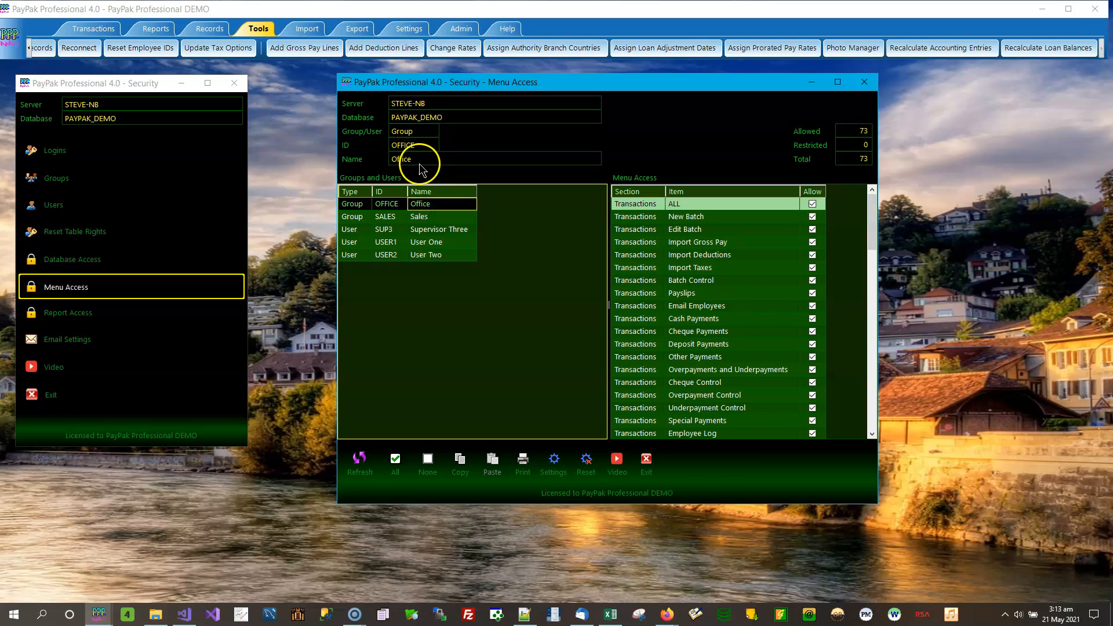
# Go through the Sales group and the SUP3, USER1 and USER2 users in Menu Access, finishing on SUP3.
pyautogui.click(439, 219)
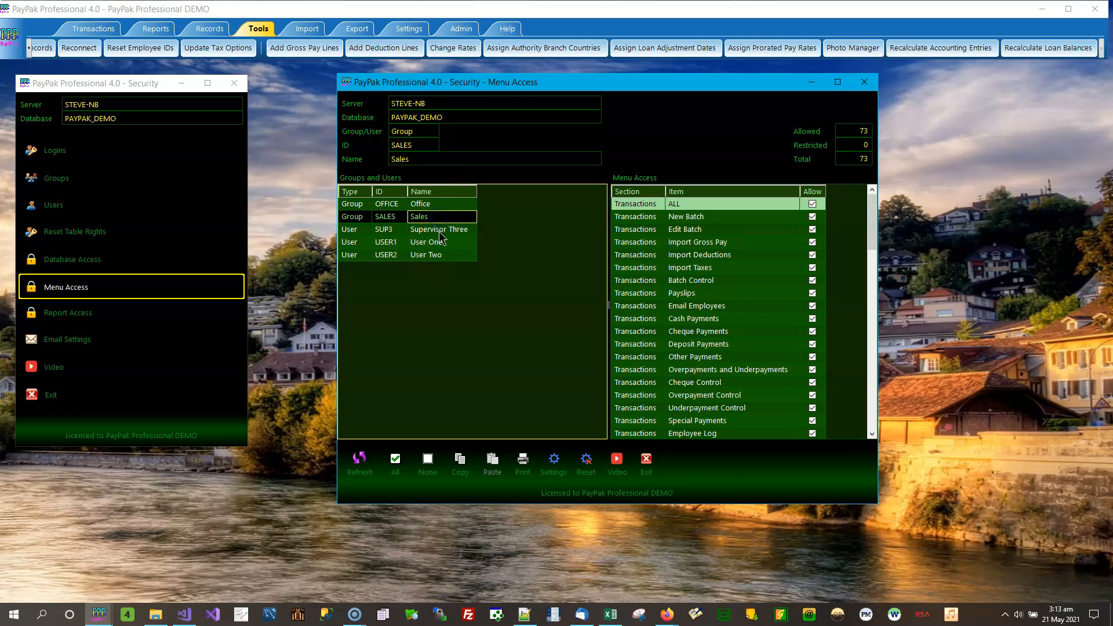
pyautogui.click(439, 232)
pyautogui.click(437, 243)
pyautogui.click(438, 255)
pyautogui.click(450, 231)
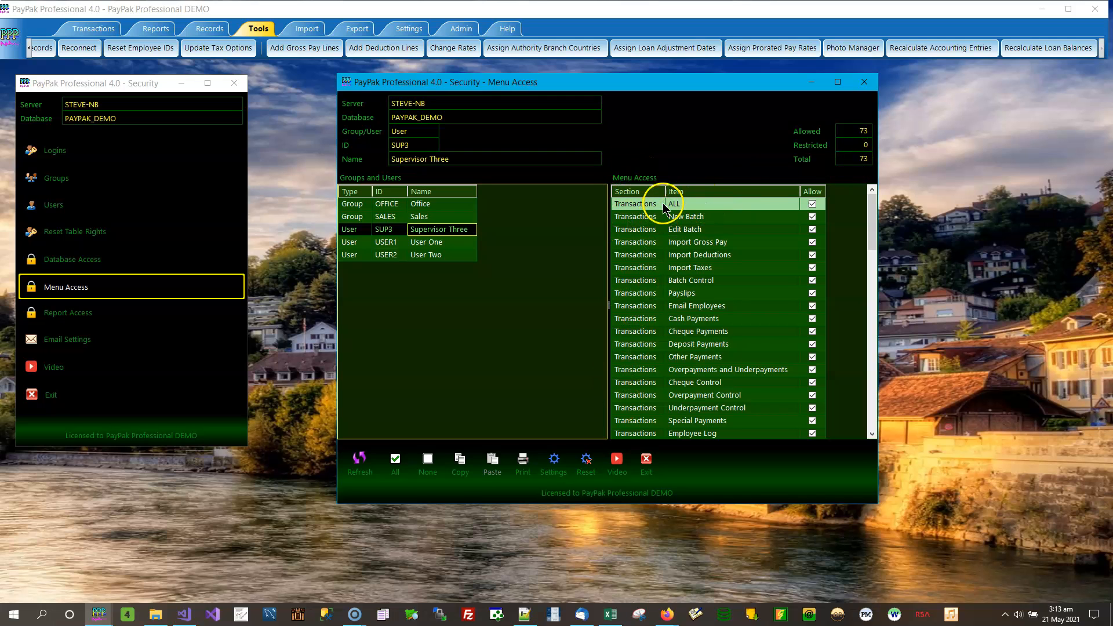
# Compare the Transactions commands from New Batch onward with the ALL, New Batch, Edit Batch and Import Gross Pay items for SUP3.
pyautogui.moveTo(874, 214)
pyautogui.mouseDown()
pyautogui.moveTo(867, 406)
pyautogui.moveTo(871, 200)
pyautogui.mouseUp()
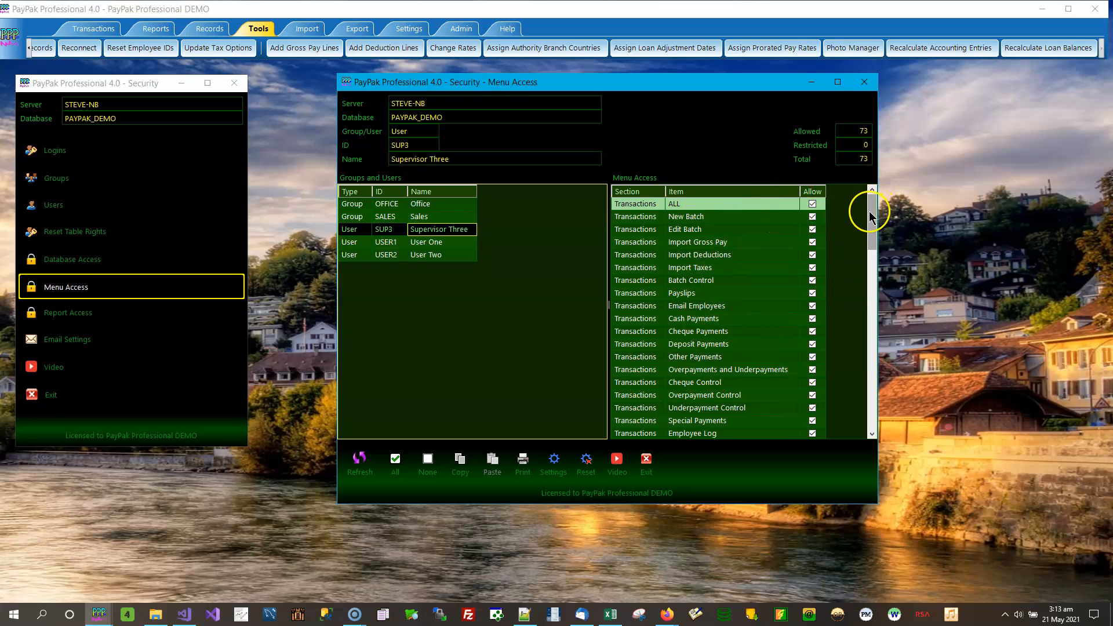
pyautogui.moveTo(874, 210)
pyautogui.mouseDown()
pyautogui.moveTo(873, 400)
pyautogui.moveTo(876, 189)
pyautogui.mouseUp()
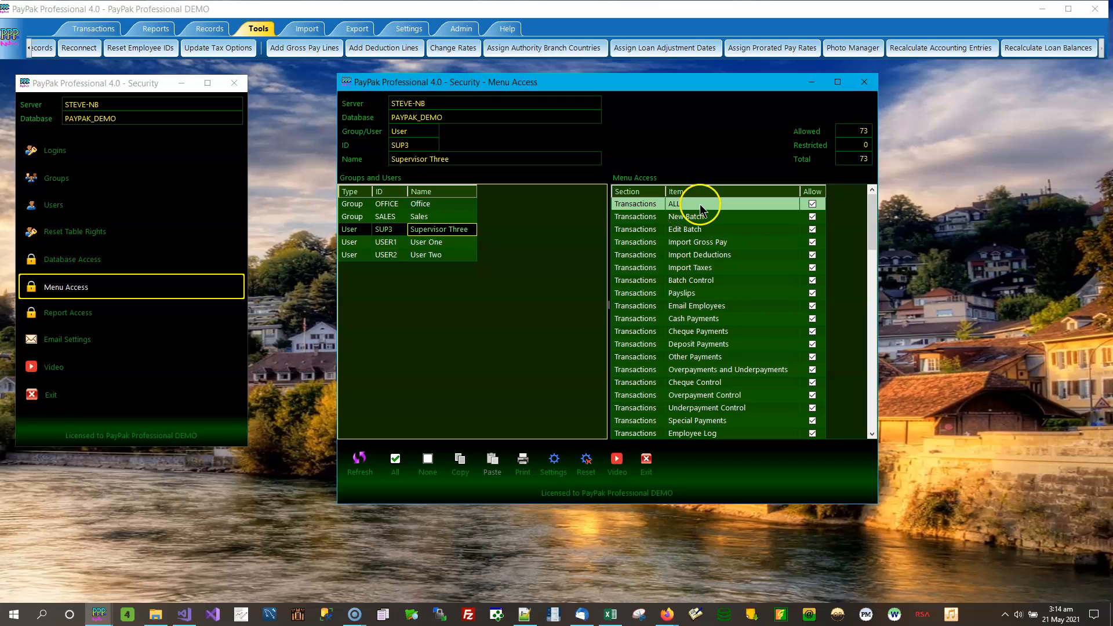
pyautogui.click(86, 33)
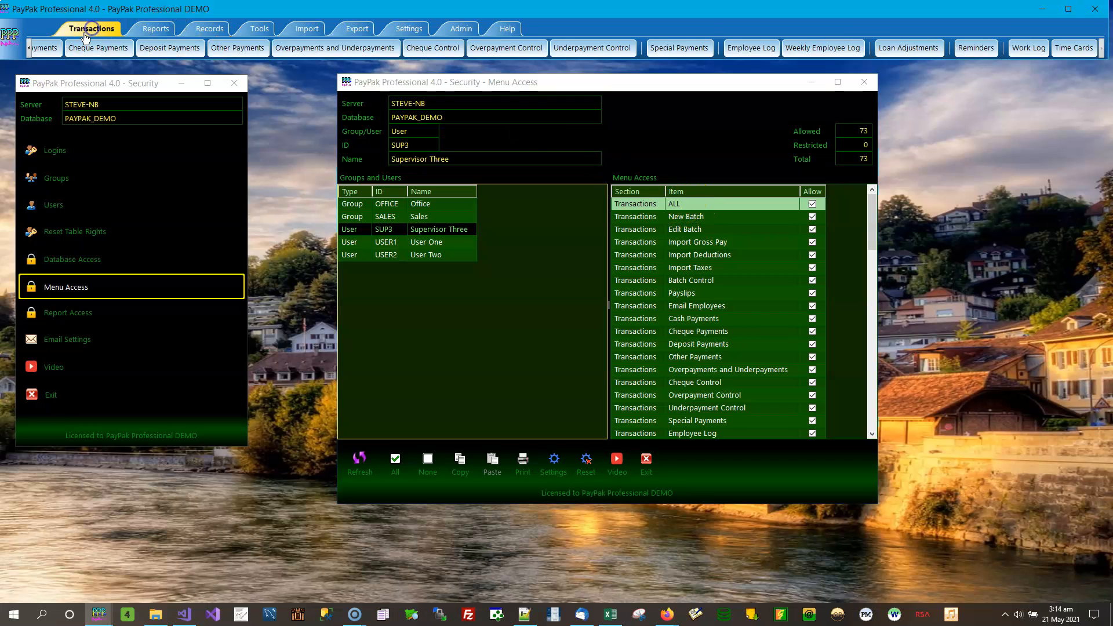
pyautogui.click(29, 44)
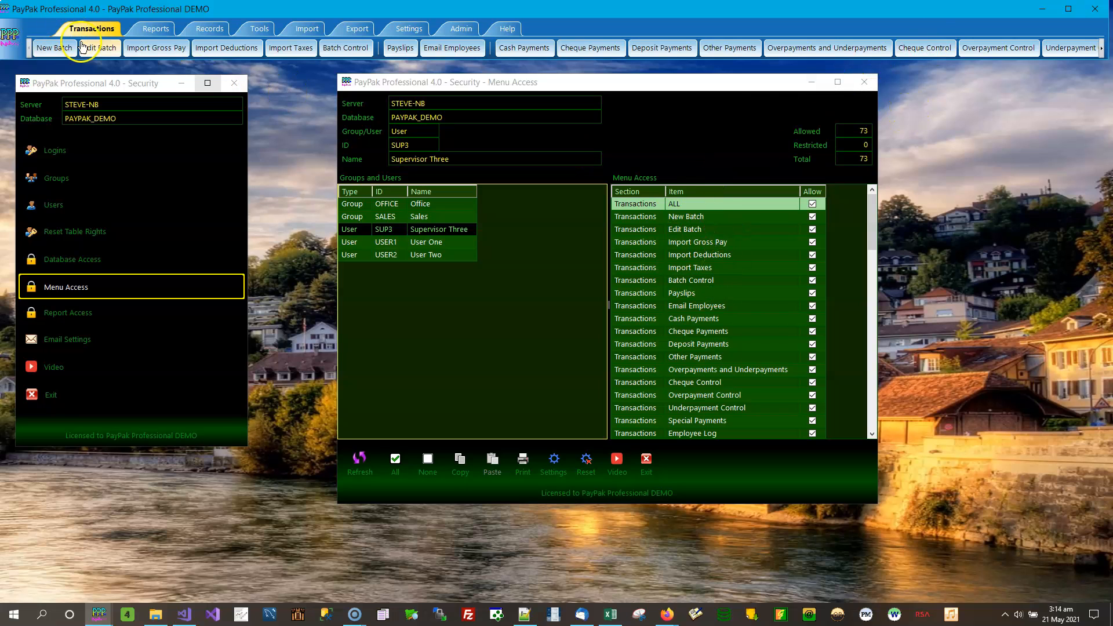
pyautogui.click(711, 218)
pyautogui.click(710, 231)
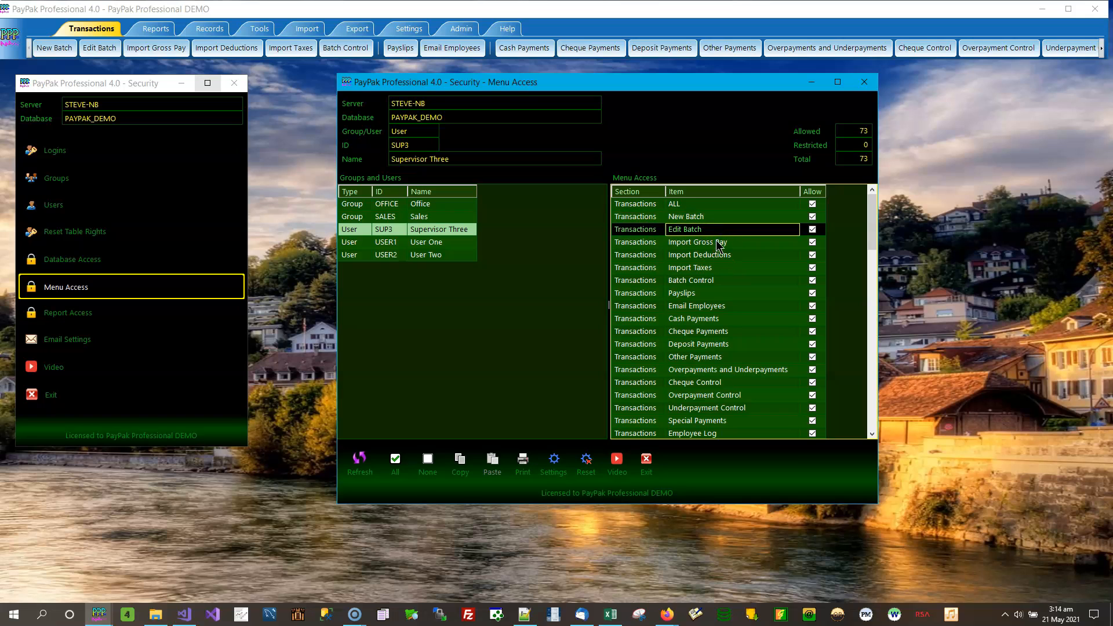
pyautogui.click(718, 244)
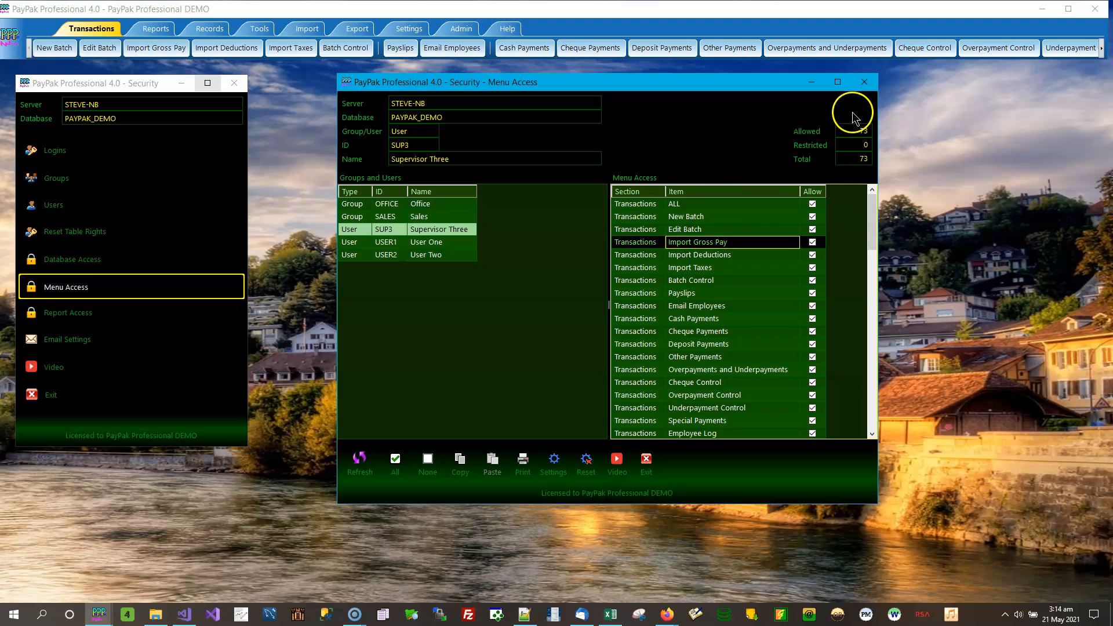
pyautogui.click(700, 206)
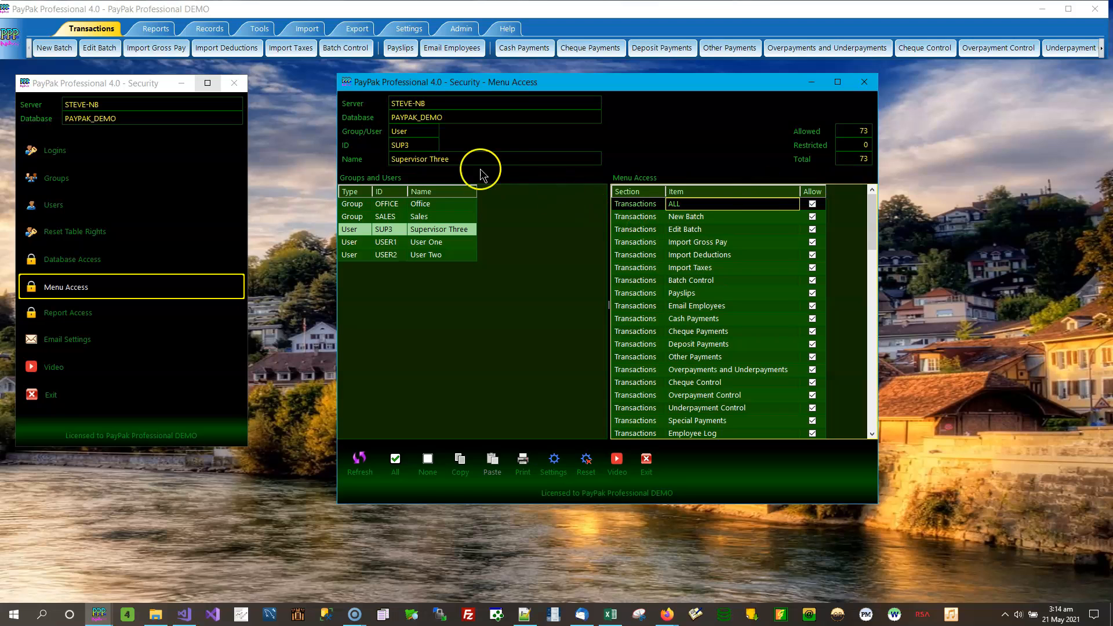
# Reselect SUP3 in Menu Access and open the Users security window, sized and placed side by side with Menu Access.
pyautogui.click(449, 218)
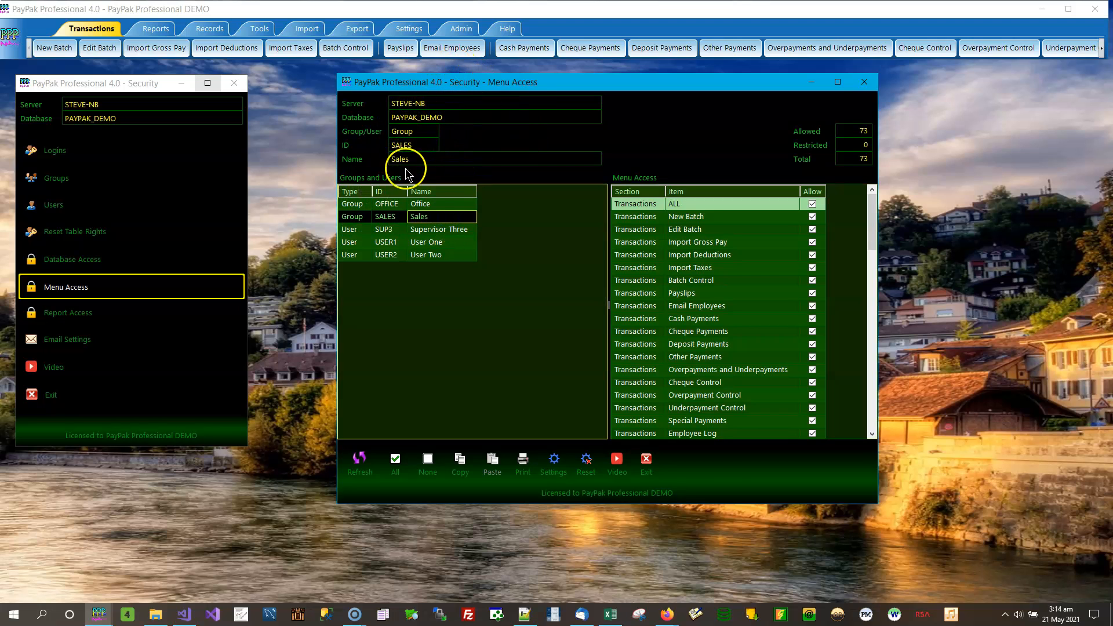
pyautogui.click(419, 230)
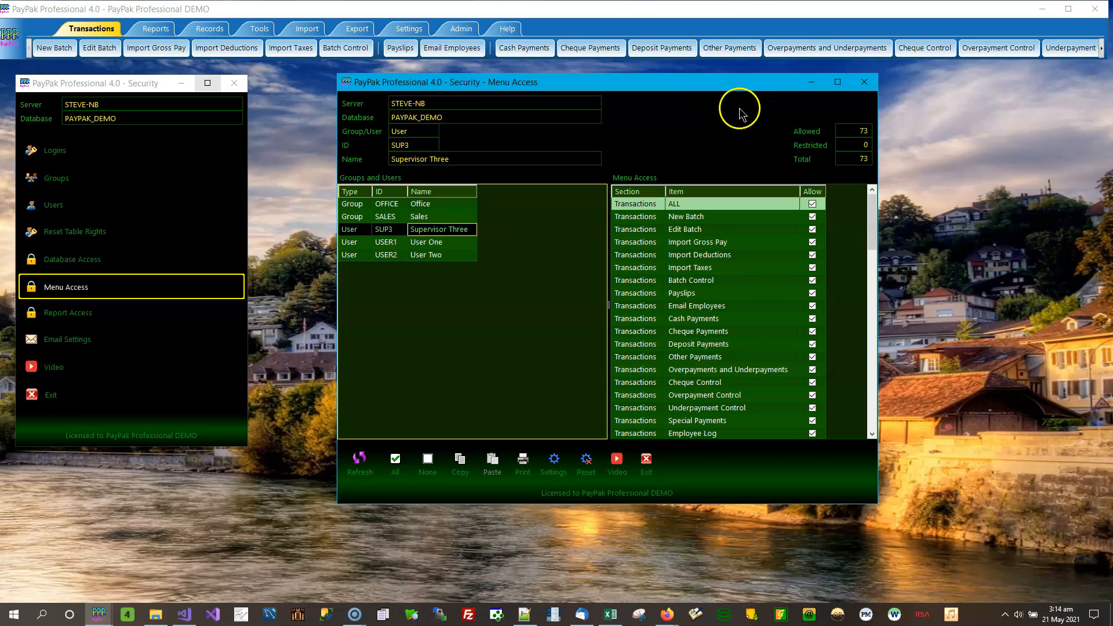
pyautogui.moveTo(686, 81); pyautogui.dragTo(909, 82)
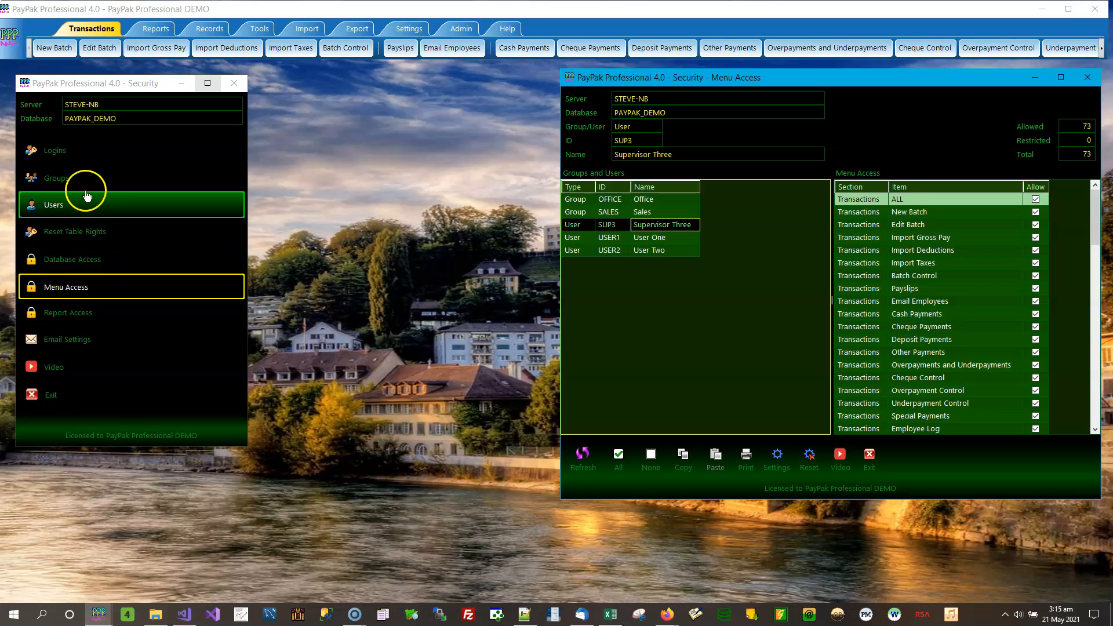
pyautogui.click(62, 217)
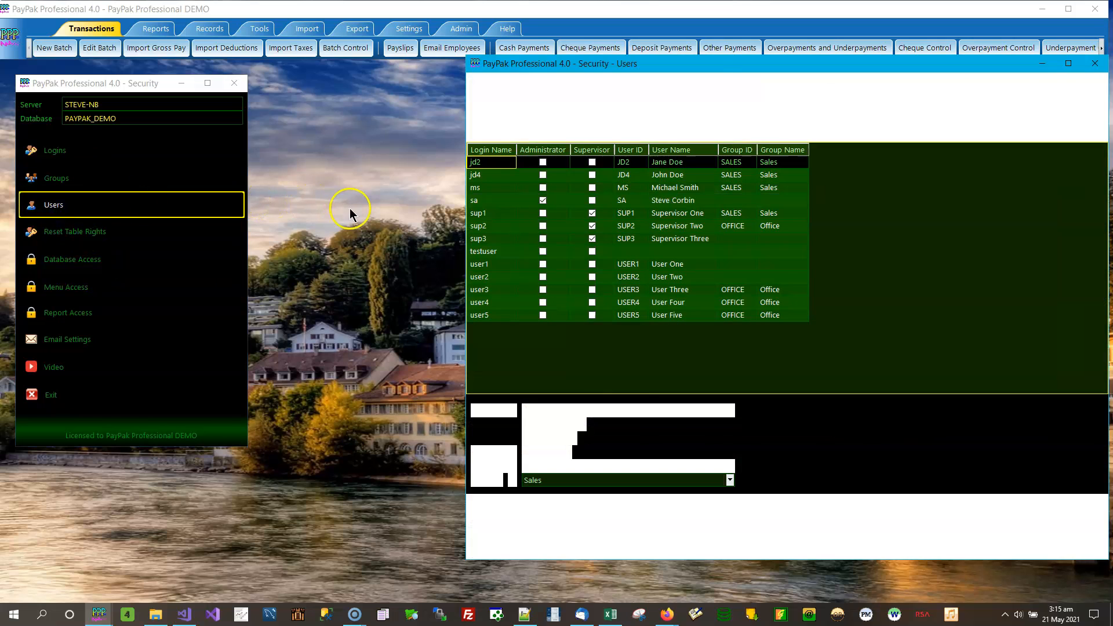
pyautogui.moveTo(854, 71); pyautogui.dragTo(394, 85)
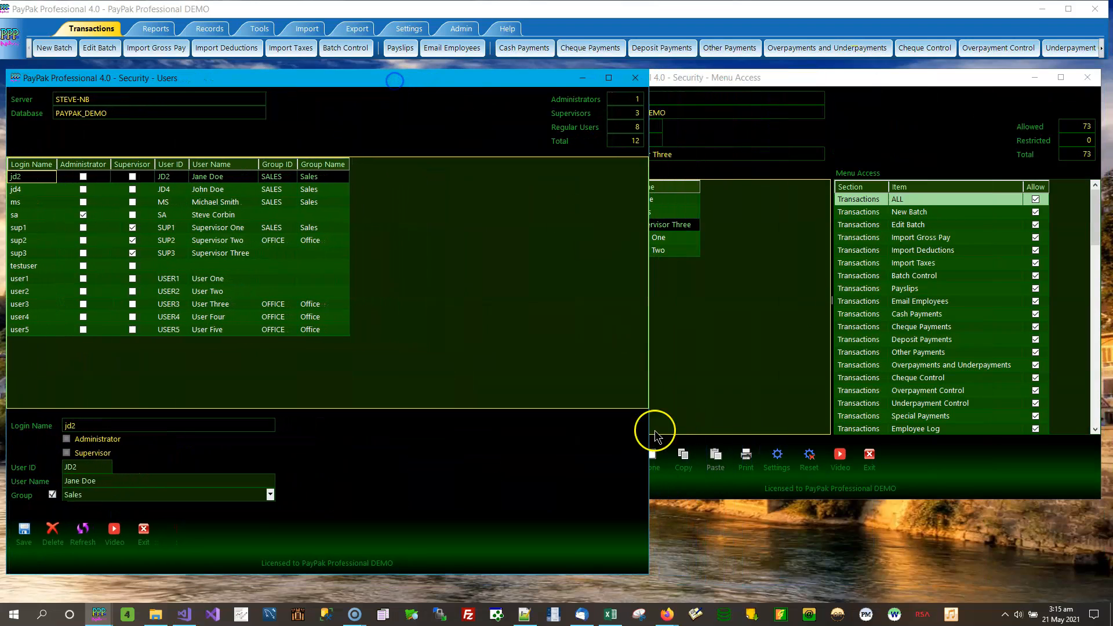
pyautogui.moveTo(649, 574); pyautogui.dragTo(548, 518)
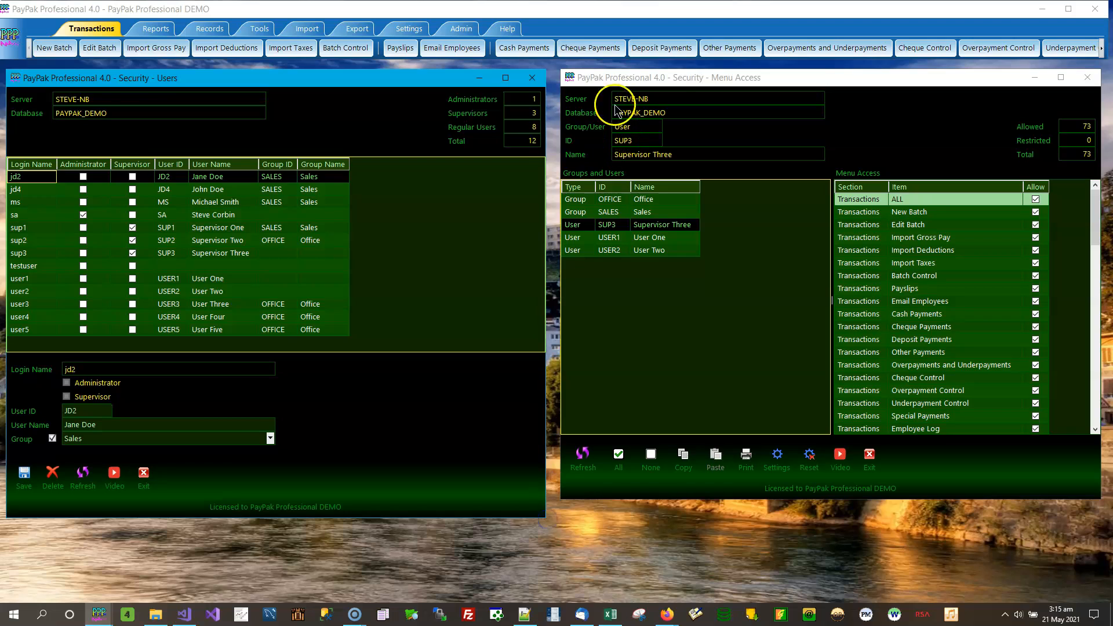
# Select the Office group in Menu Access and review the Users list for logins with a user ID, plus testuser without one.
pyautogui.click(653, 200)
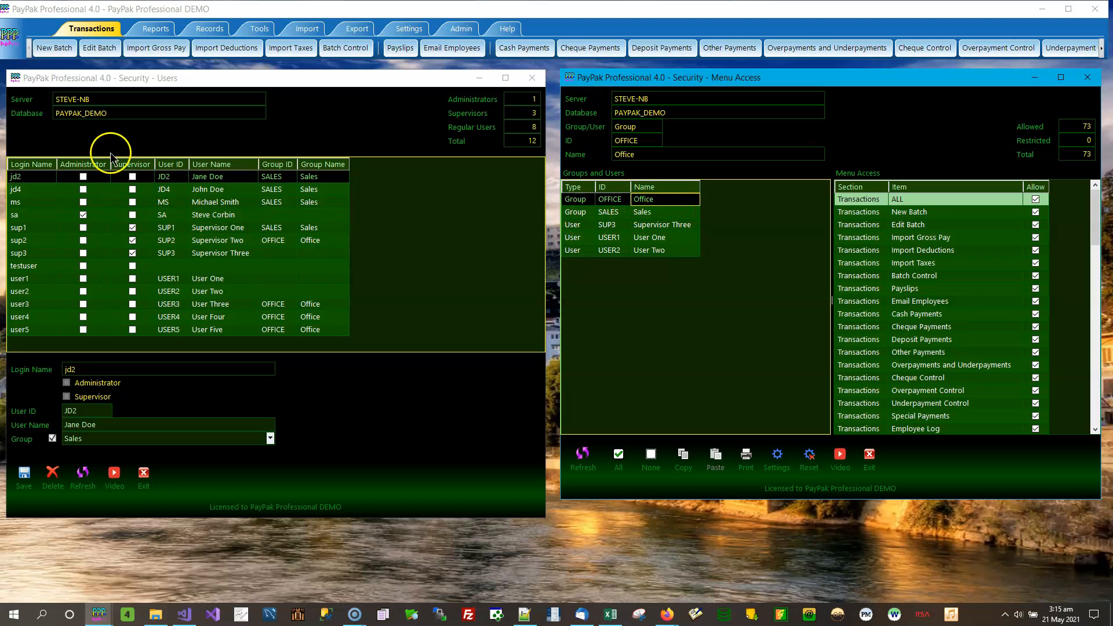
pyautogui.click(146, 84)
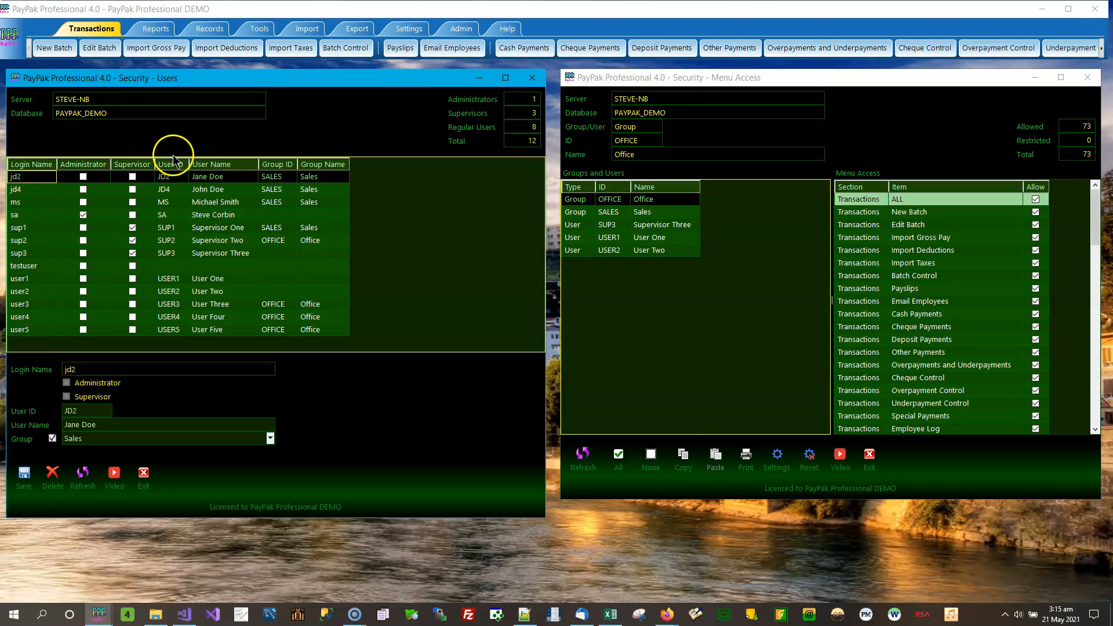
pyautogui.click(165, 189)
pyautogui.click(175, 203)
pyautogui.click(177, 227)
pyautogui.click(175, 240)
pyautogui.click(174, 253)
pyautogui.click(173, 279)
pyautogui.click(173, 291)
pyautogui.click(173, 304)
pyautogui.click(173, 317)
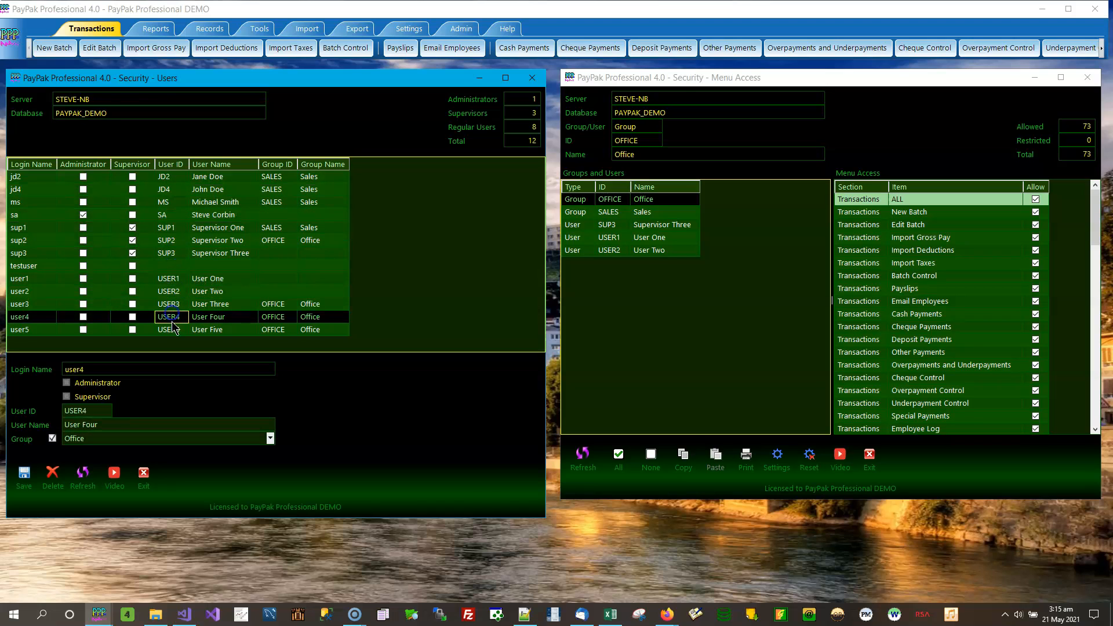
pyautogui.click(173, 329)
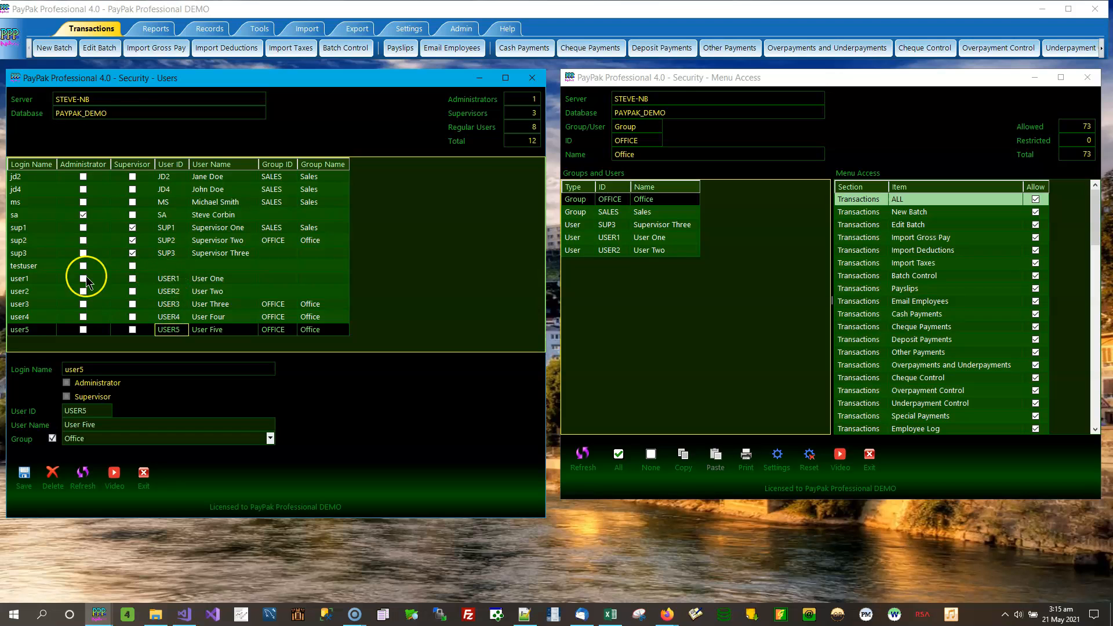
pyautogui.click(20, 267)
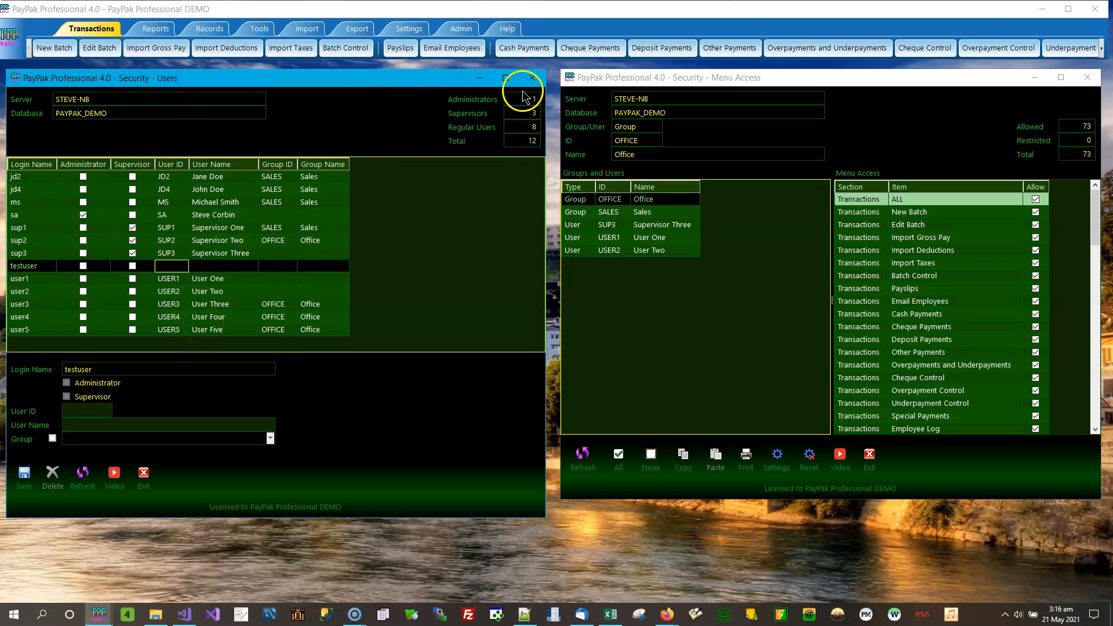
# Examine the sa administrator, the sup1, sup2 and sup3 supervisors, and the testuser login in the Users list.
pyautogui.click(195, 216)
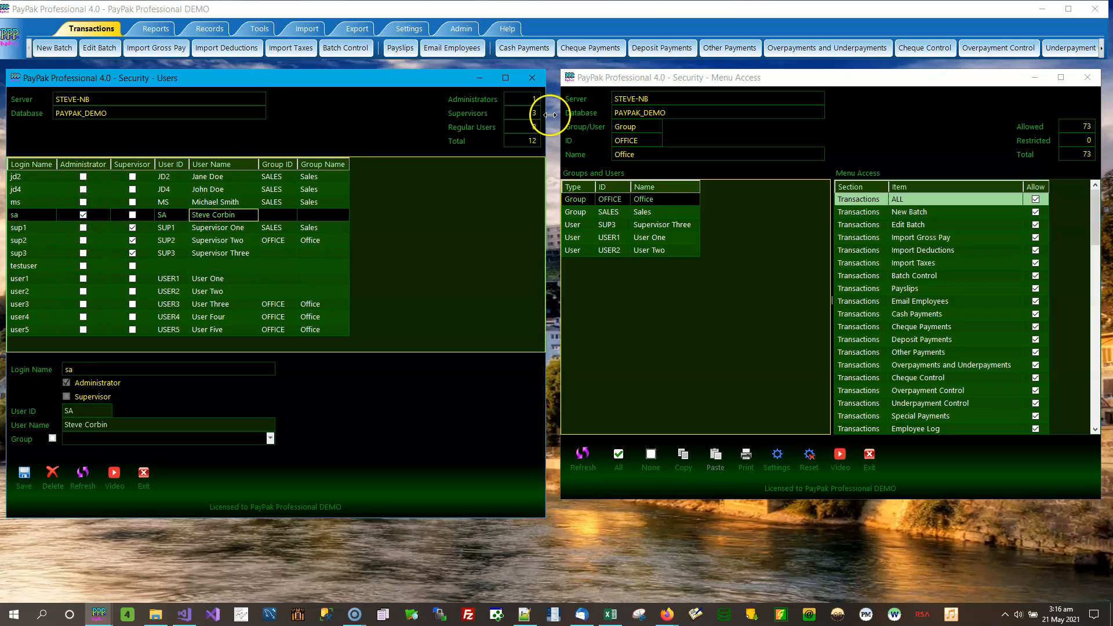
pyautogui.click(138, 240)
pyautogui.click(139, 255)
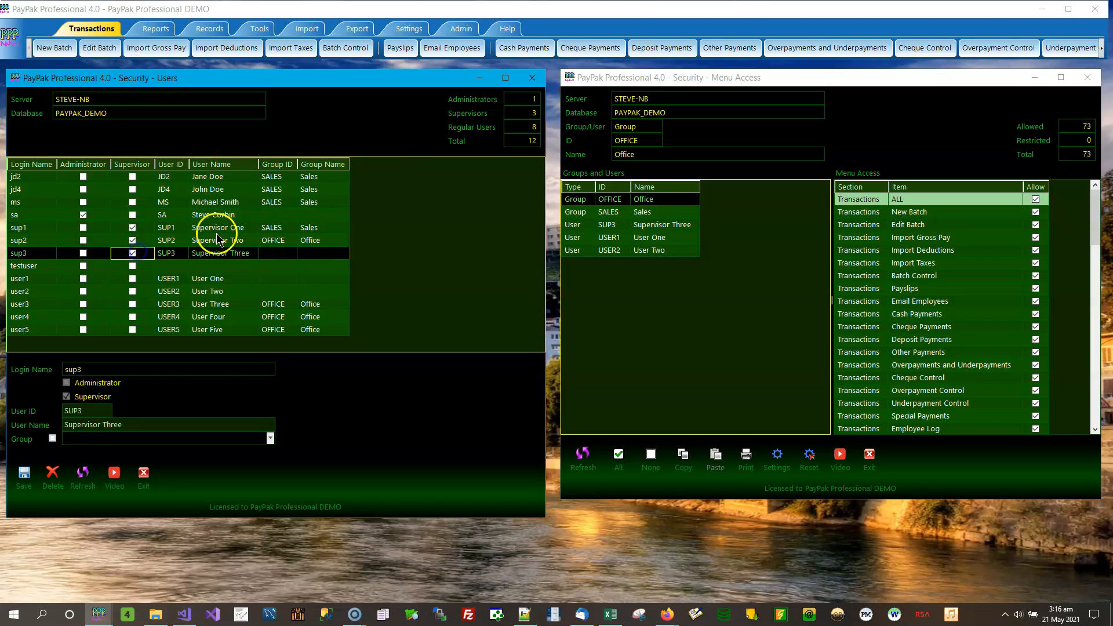
pyautogui.click(223, 229)
pyautogui.click(224, 241)
pyautogui.click(217, 258)
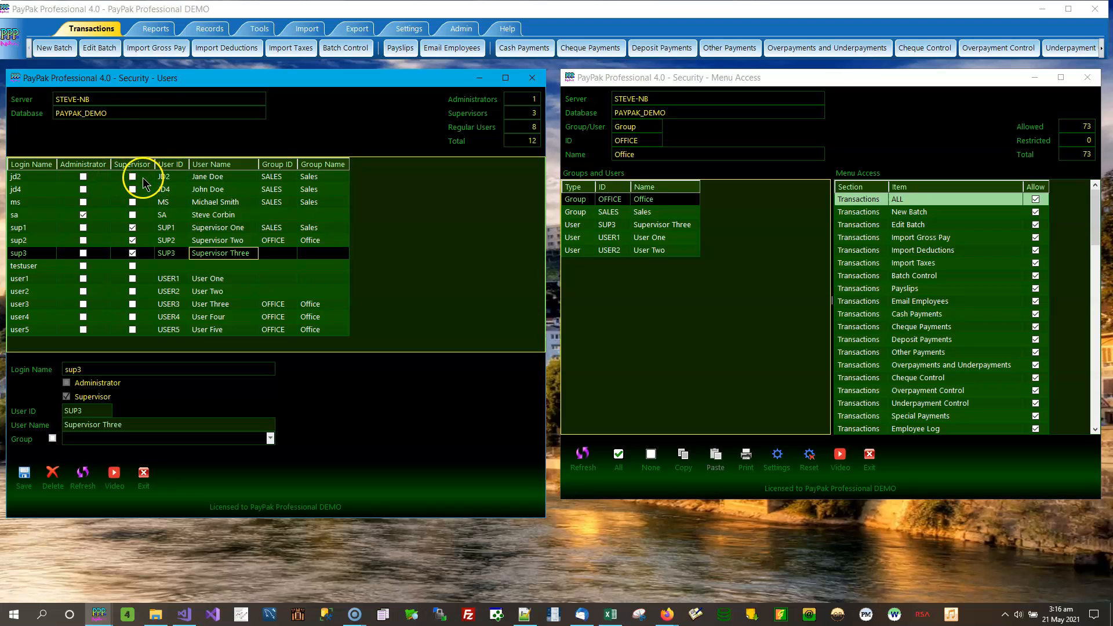
pyautogui.click(226, 266)
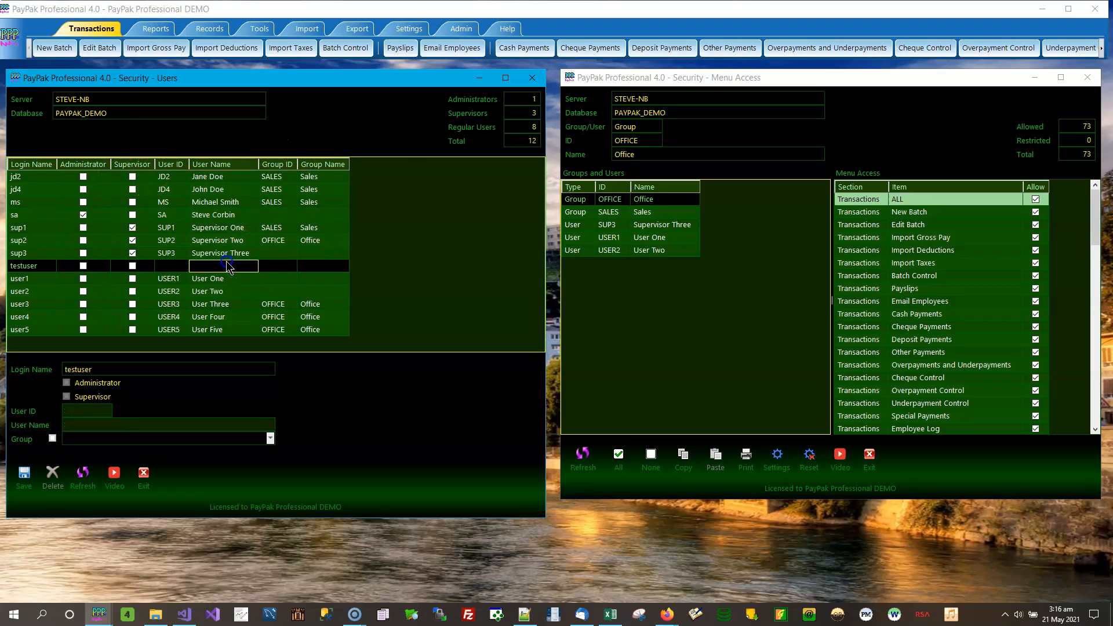
# Match the Office group in Menu Access with its members user4 and user5, and select the Sales group.
pyautogui.click(670, 199)
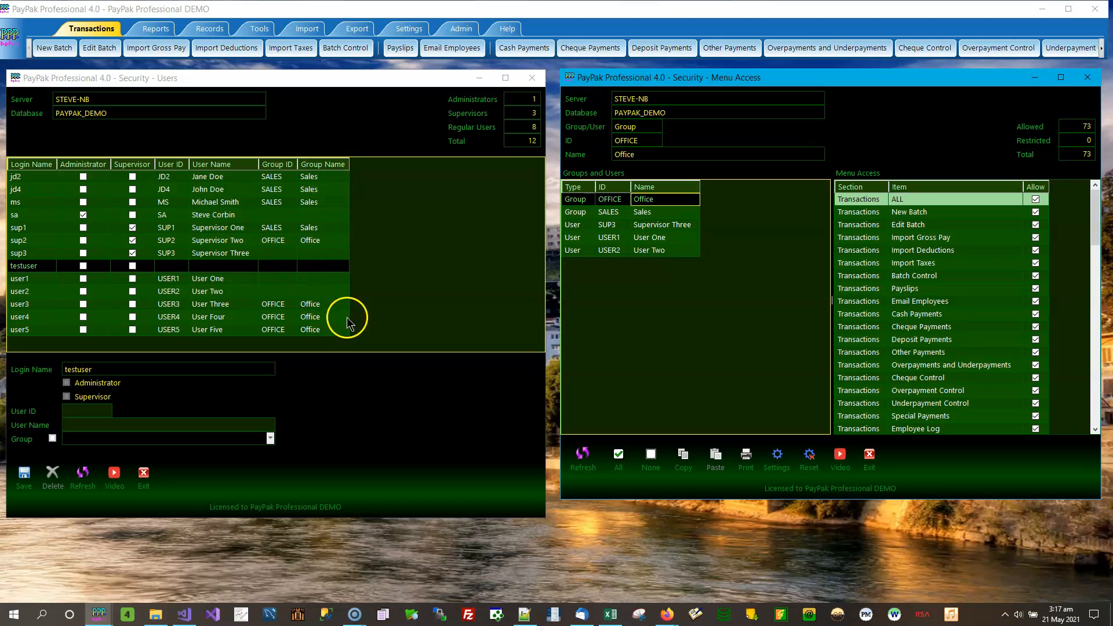
pyautogui.click(322, 318)
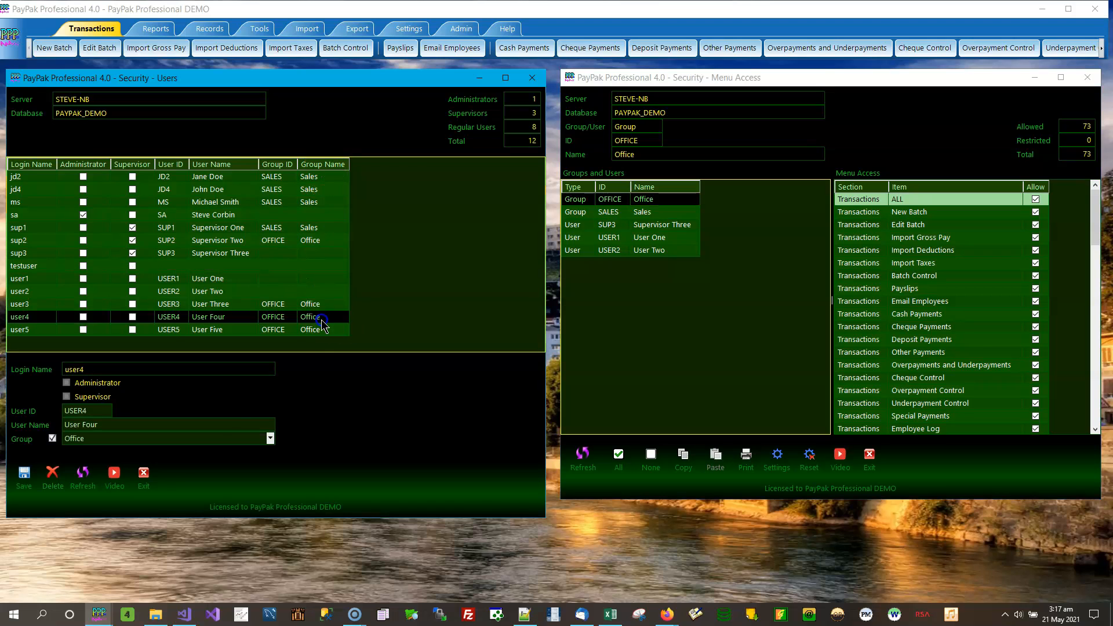
pyautogui.click(319, 331)
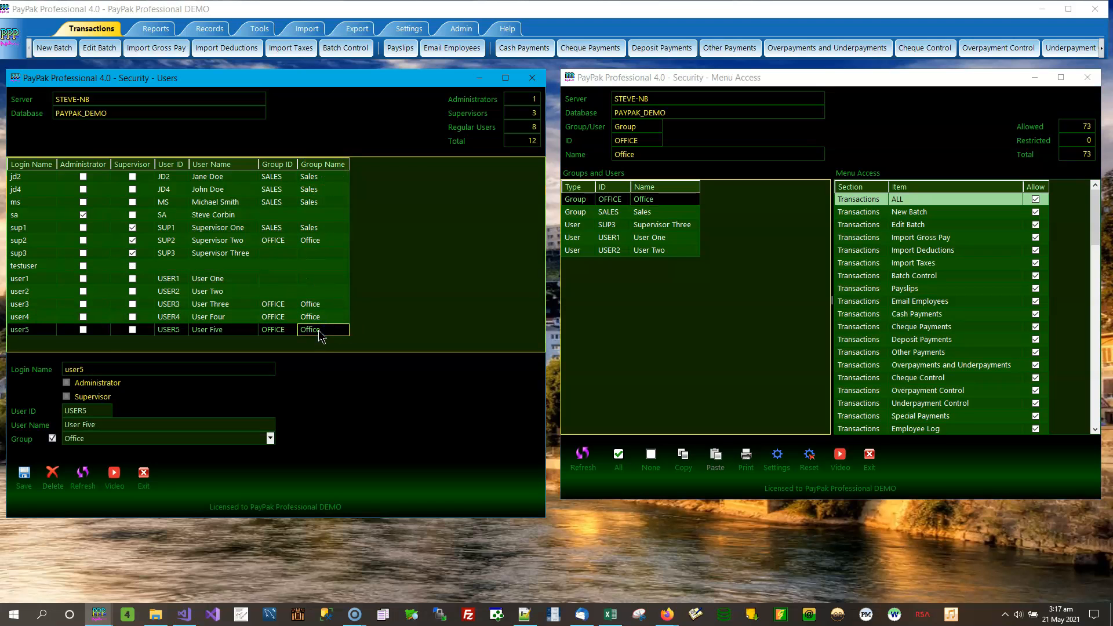
pyautogui.click(667, 212)
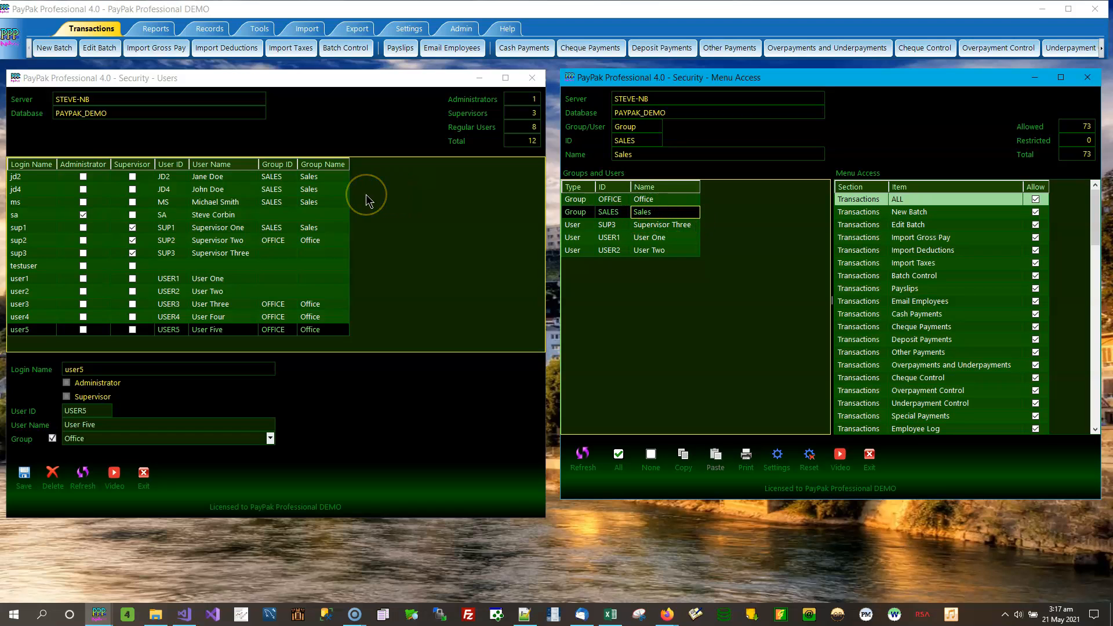
# Check the Office group against its supervisor sup2 and regular users user4 and user5, and return to the Sales group in Menu Access.
pyautogui.click(654, 201)
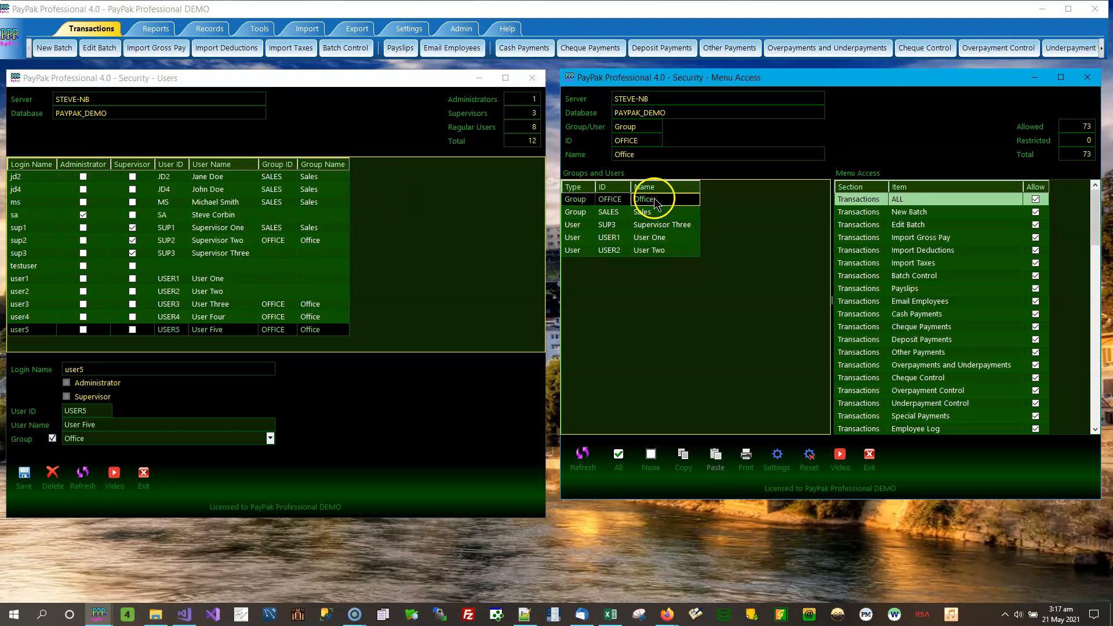
pyautogui.click(319, 241)
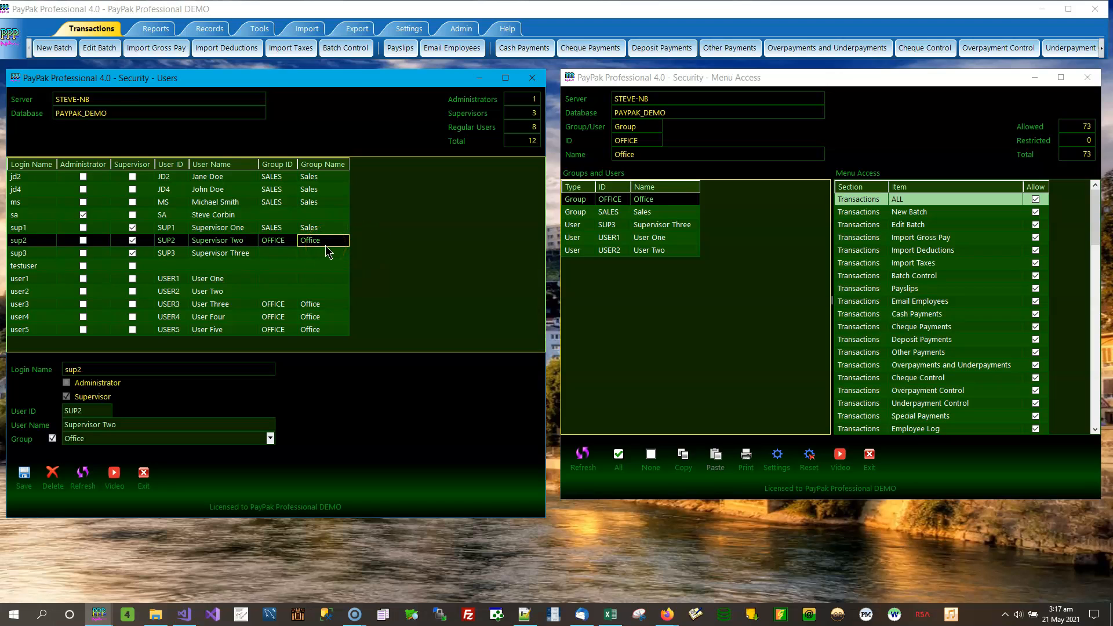
pyautogui.click(671, 203)
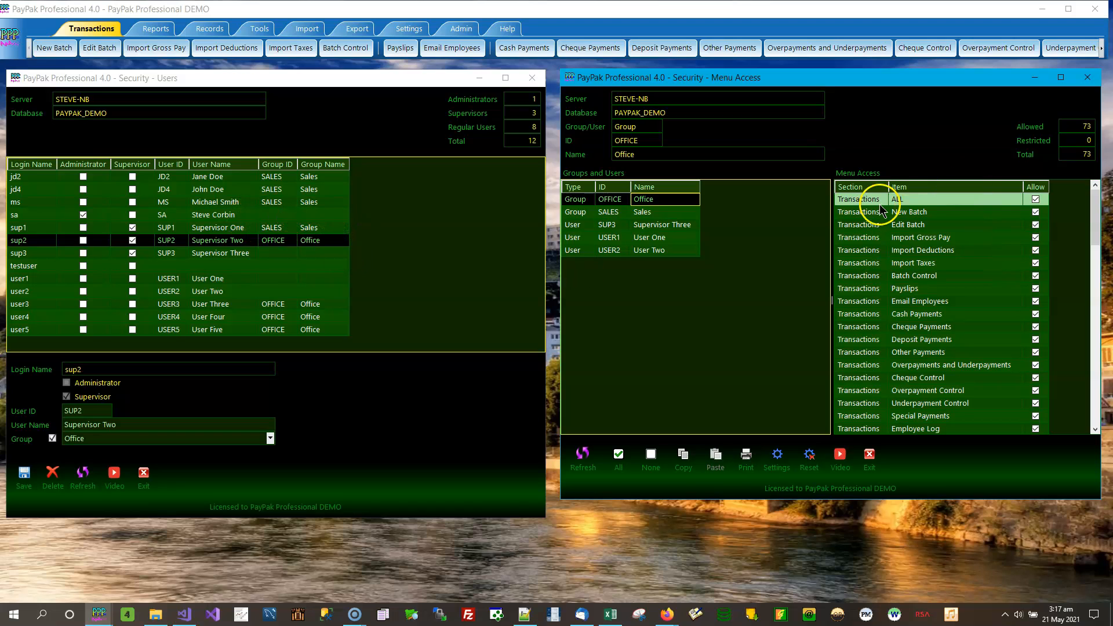
pyautogui.click(330, 243)
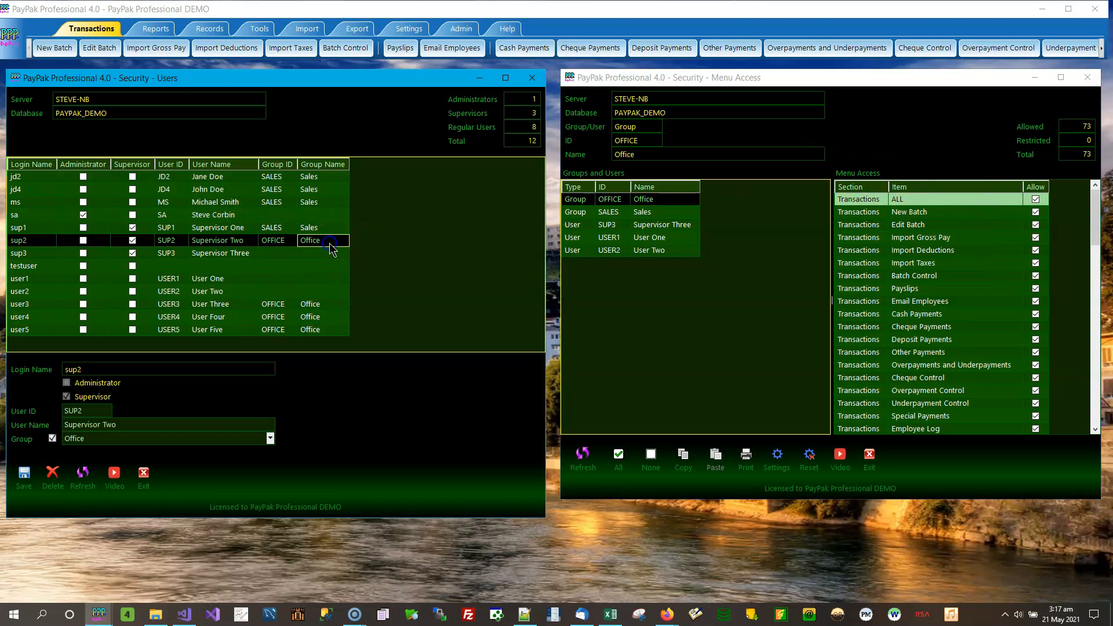
pyautogui.click(334, 315)
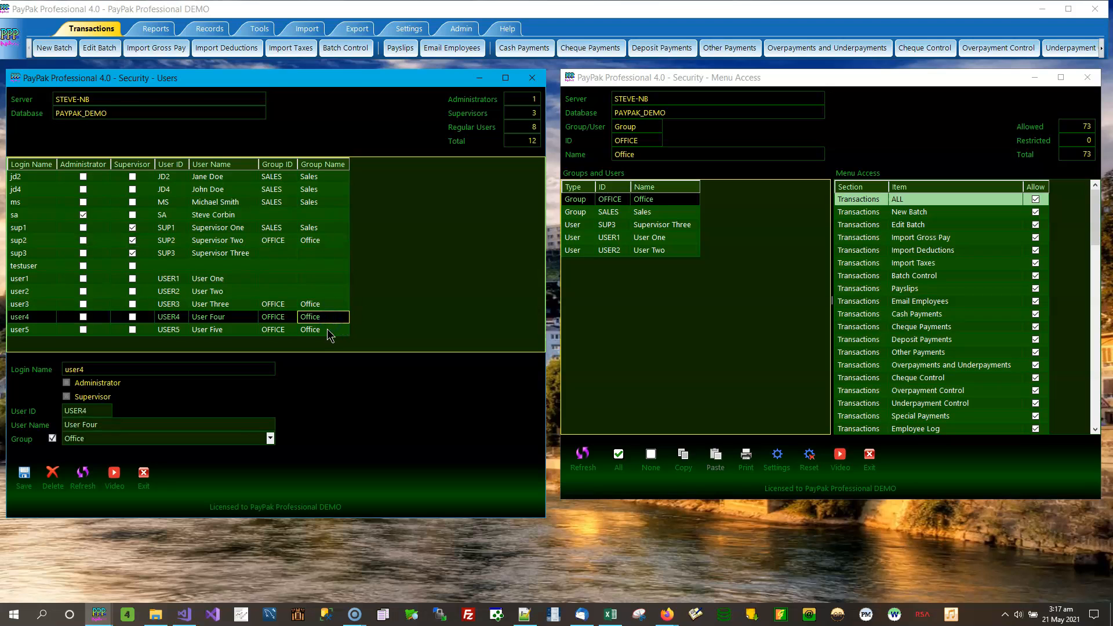
pyautogui.click(329, 332)
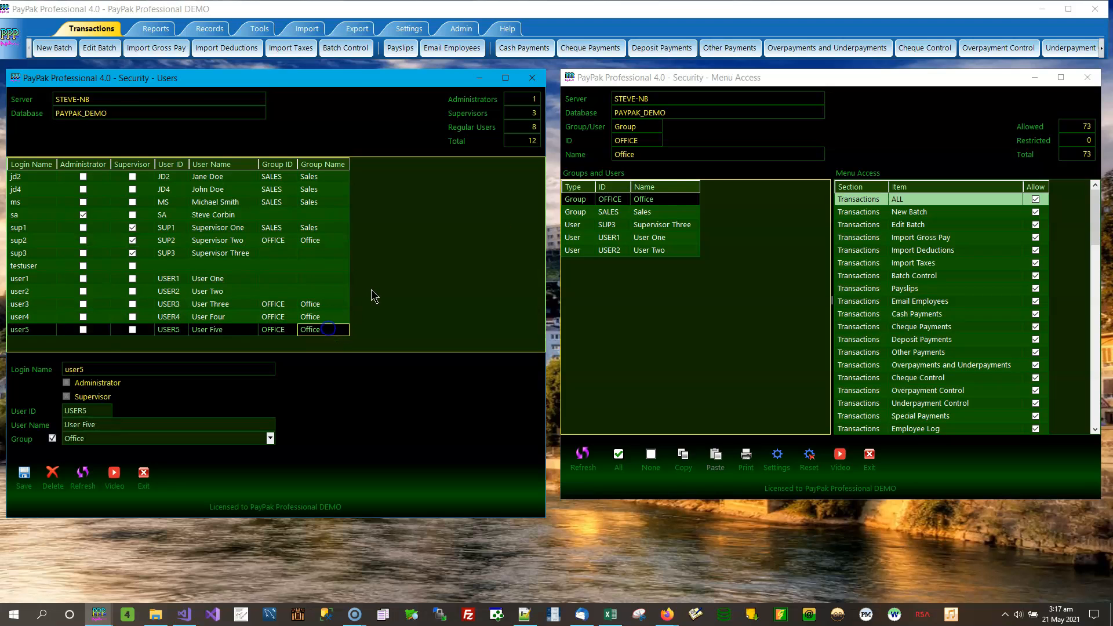
pyautogui.click(653, 216)
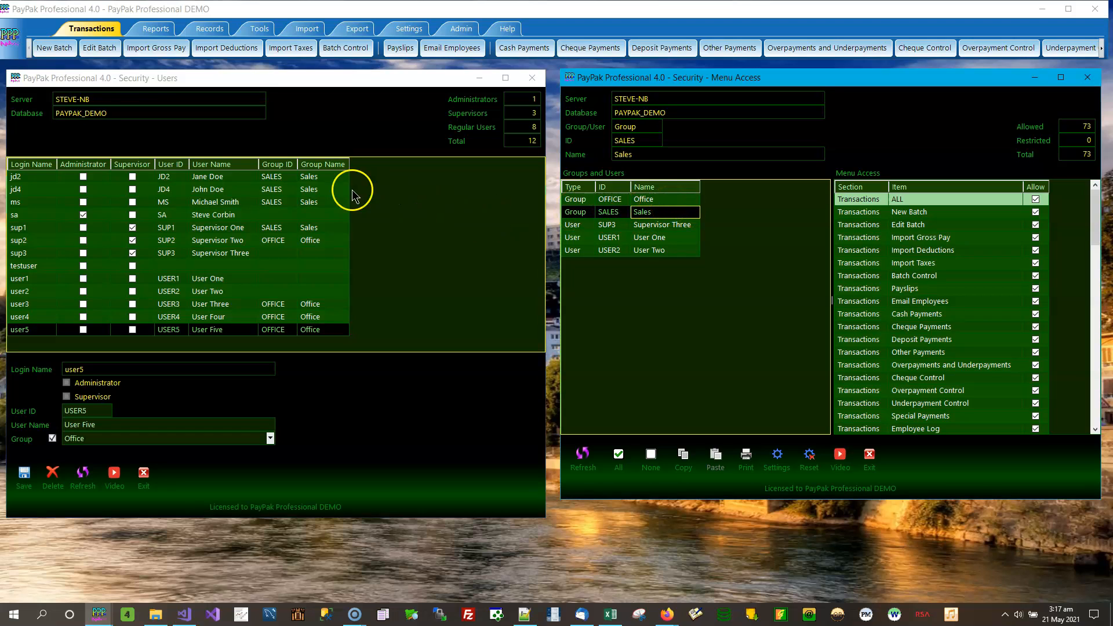
# Review the Sales group's members in the Users list: logins jd2, jd4 and ms, plus supervisor sup1.
pyautogui.click(314, 179)
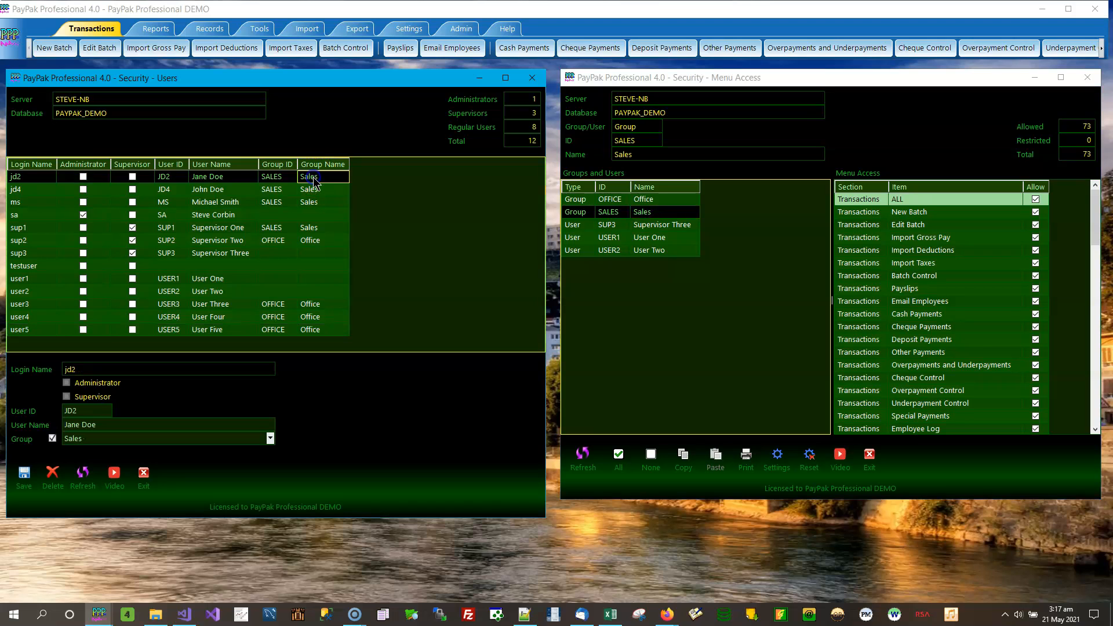
pyautogui.click(216, 189)
pyautogui.click(215, 202)
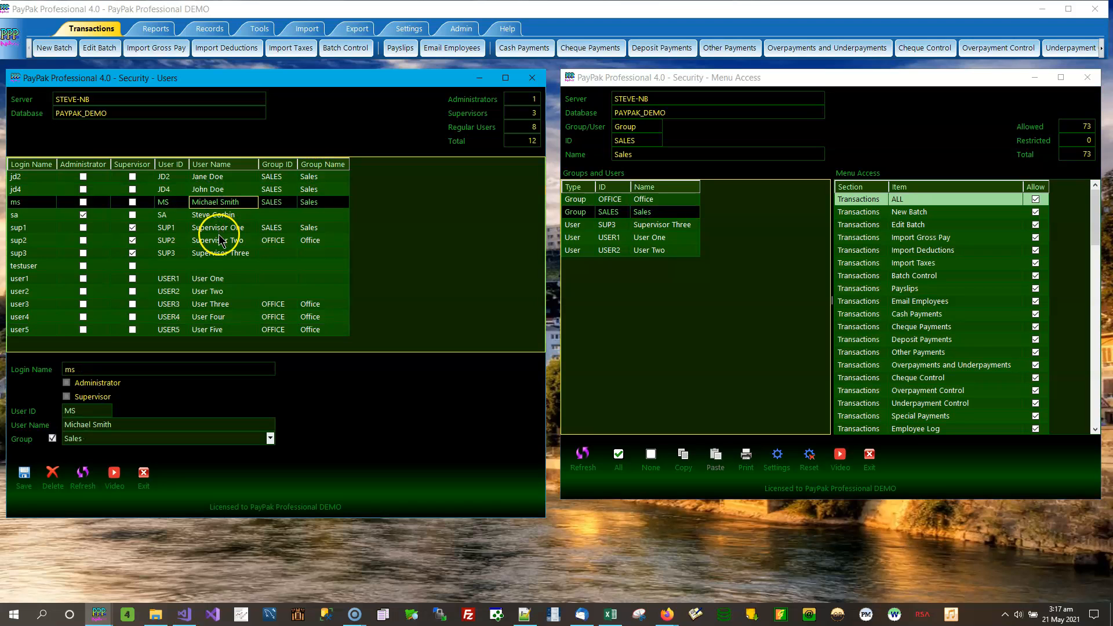
pyautogui.click(220, 228)
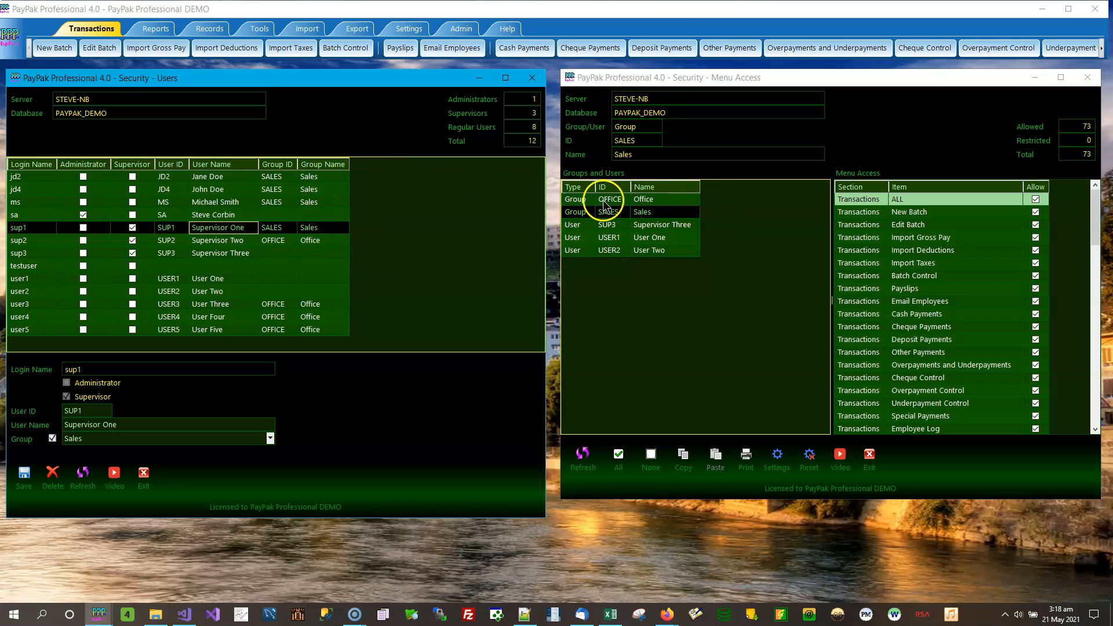
# Go through the individual user entries SUP3, USER1 and USER2 in the Menu Access list.
pyautogui.click(612, 226)
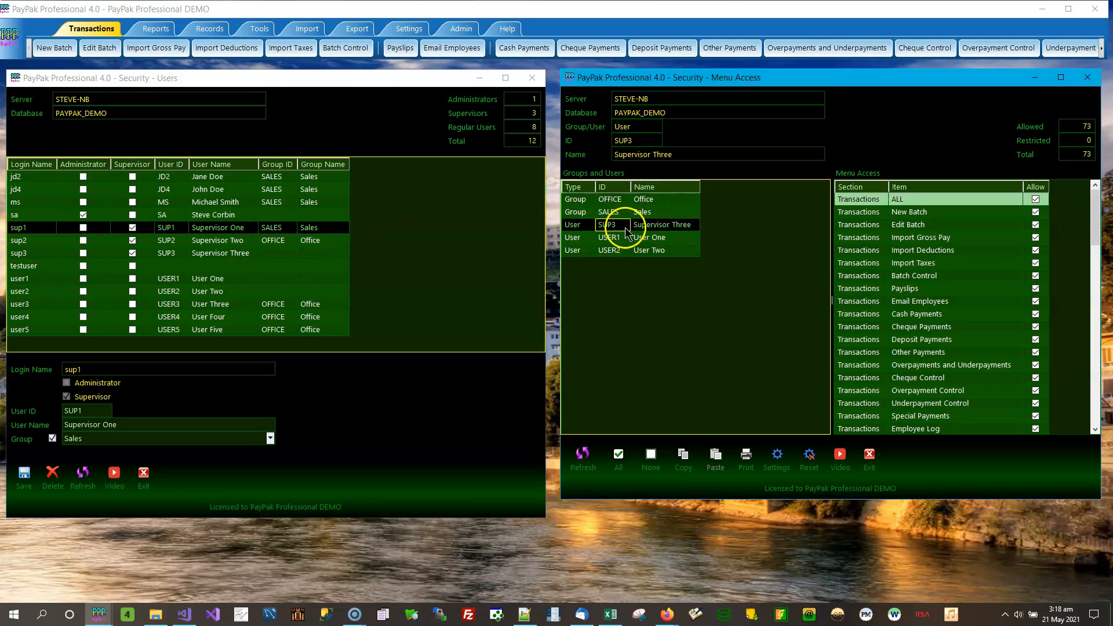
pyautogui.click(616, 239)
pyautogui.click(613, 252)
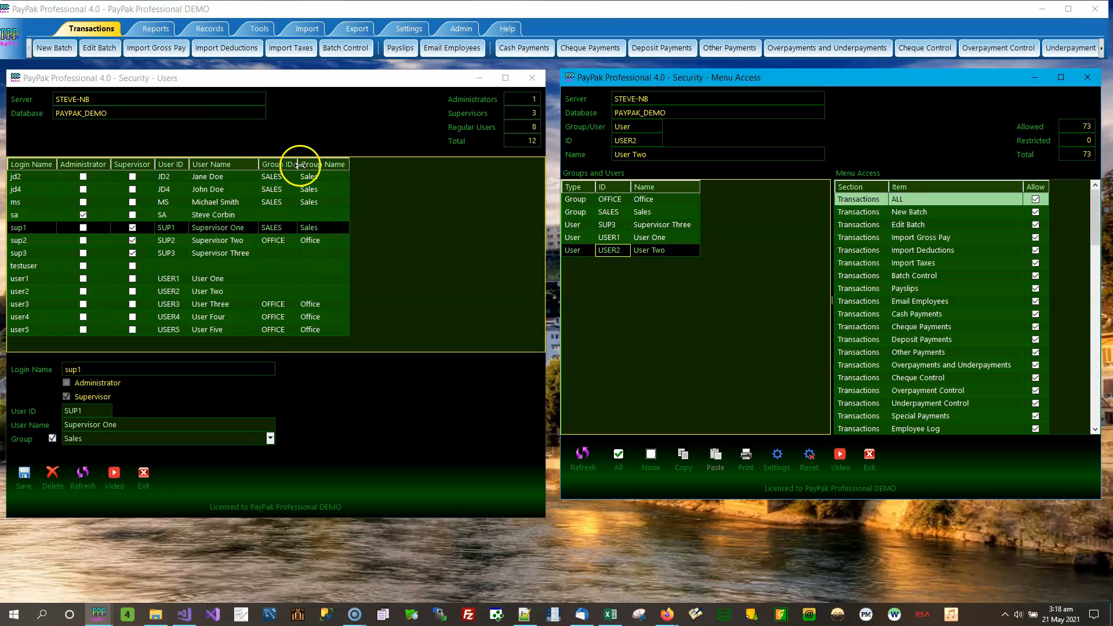
# Compare the group assignment of jd2 in the Users list with that of sa, sup3 and user1.
pyautogui.click(283, 180)
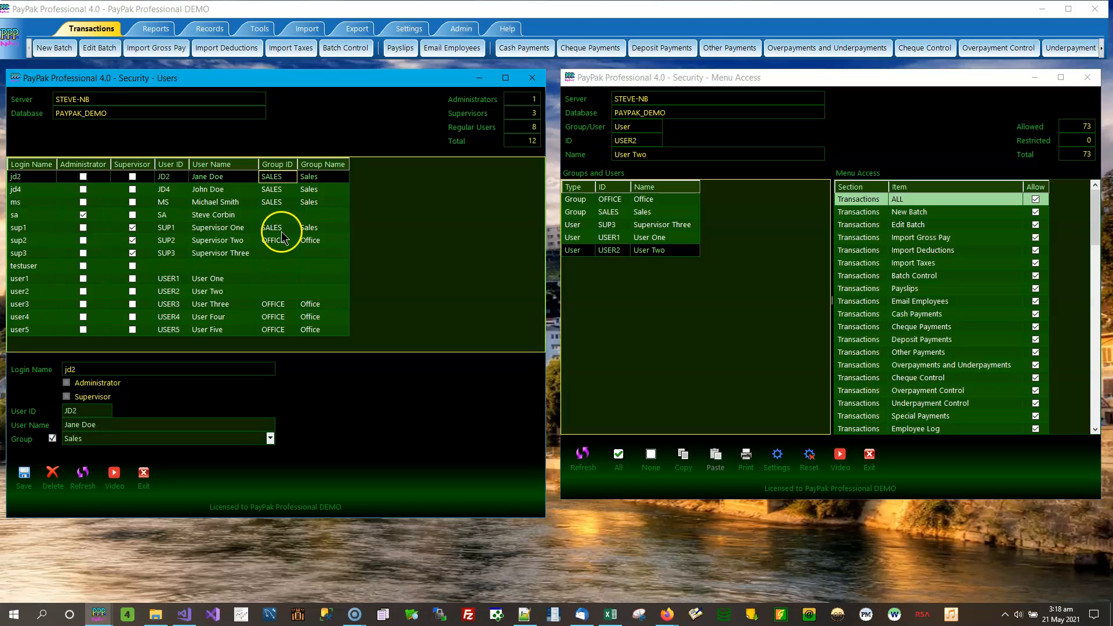
pyautogui.click(285, 215)
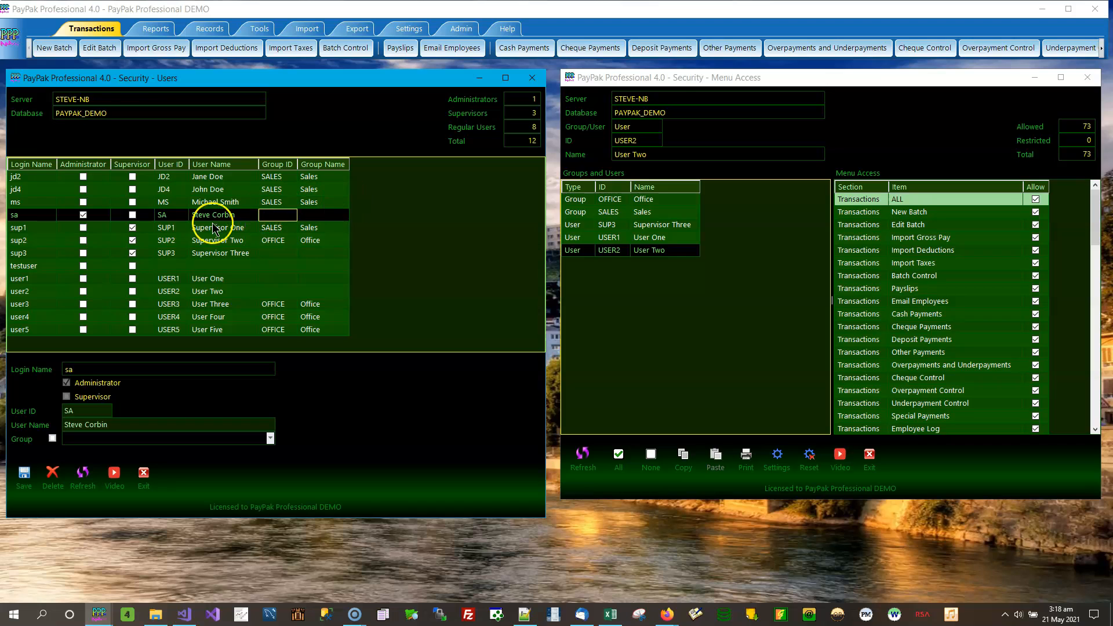
pyautogui.click(280, 252)
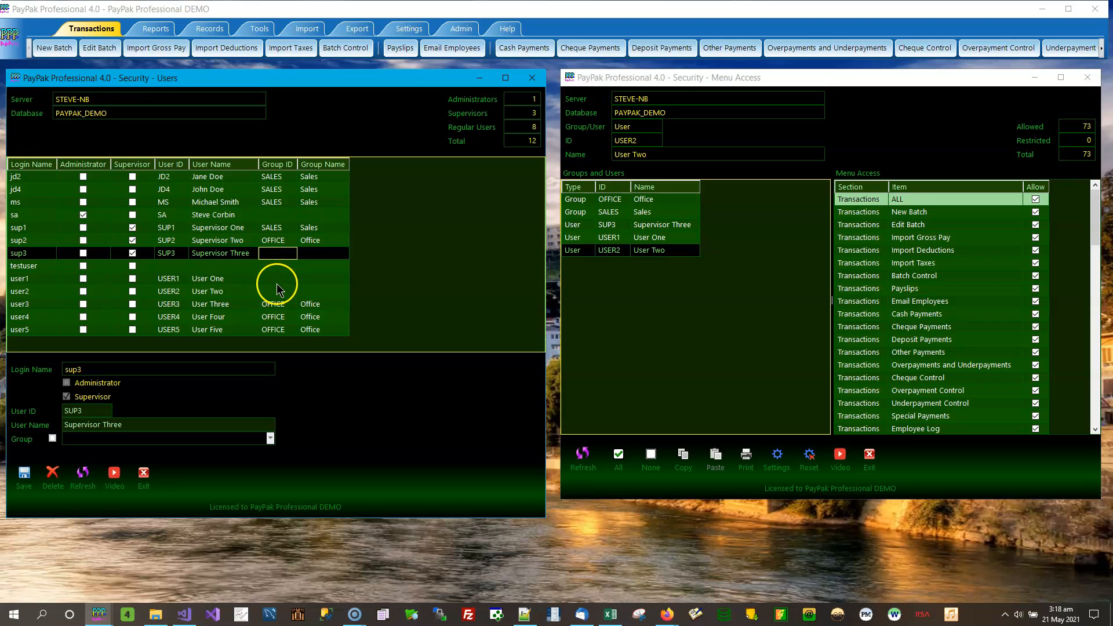
pyautogui.click(279, 278)
# Match USER1 and USER2 in Menu Access with user1 and user2 in the Users list, and check sup3's group assignment.
pyautogui.click(660, 238)
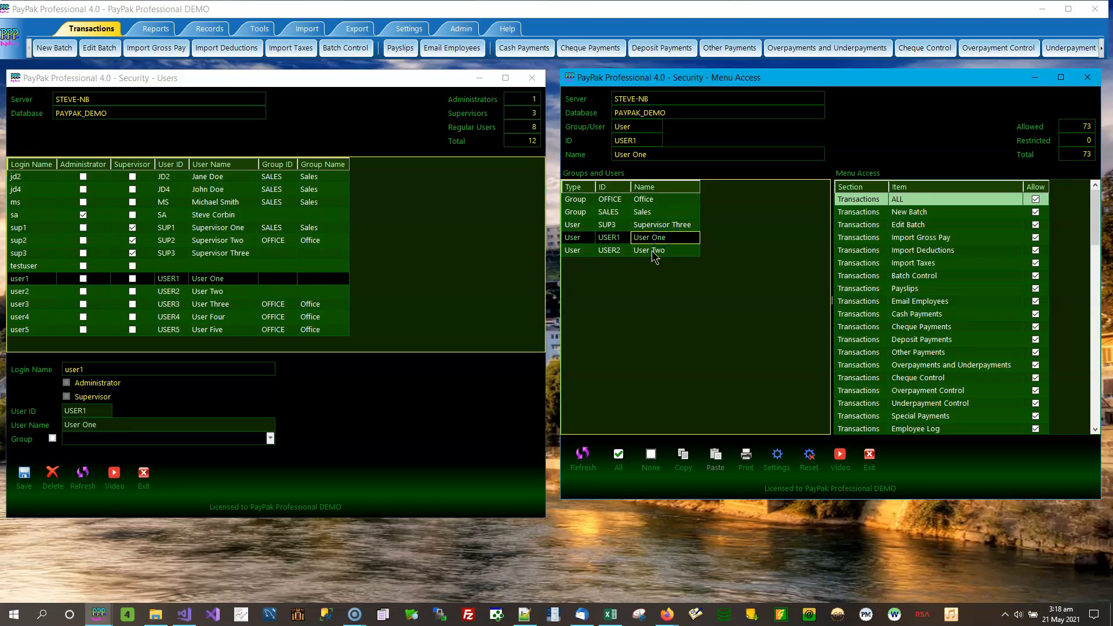
pyautogui.click(654, 253)
pyautogui.click(261, 293)
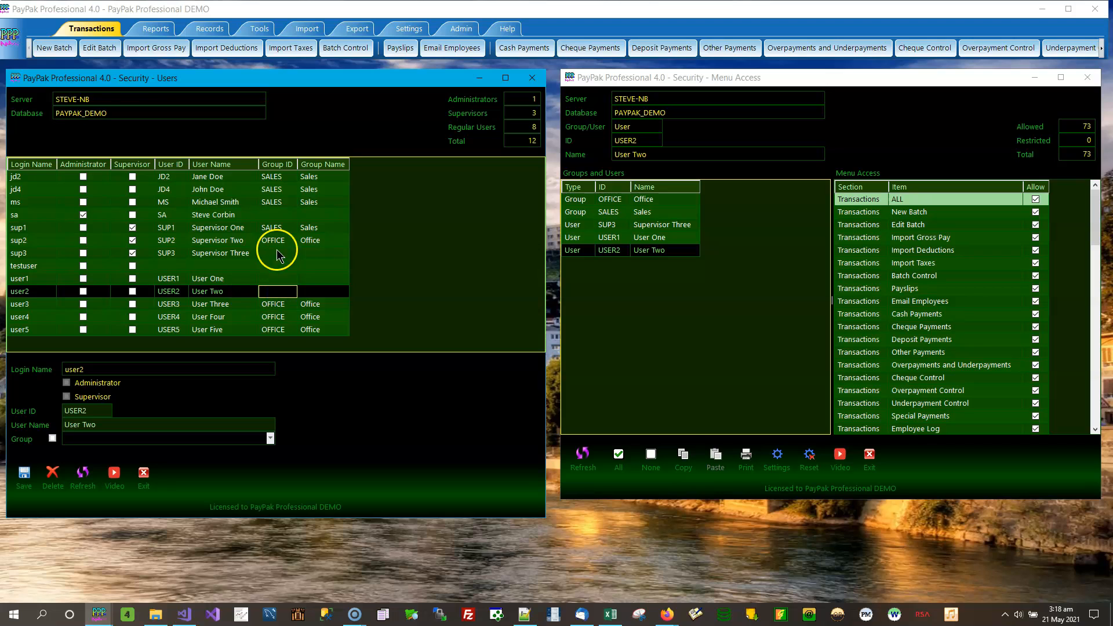
pyautogui.click(277, 278)
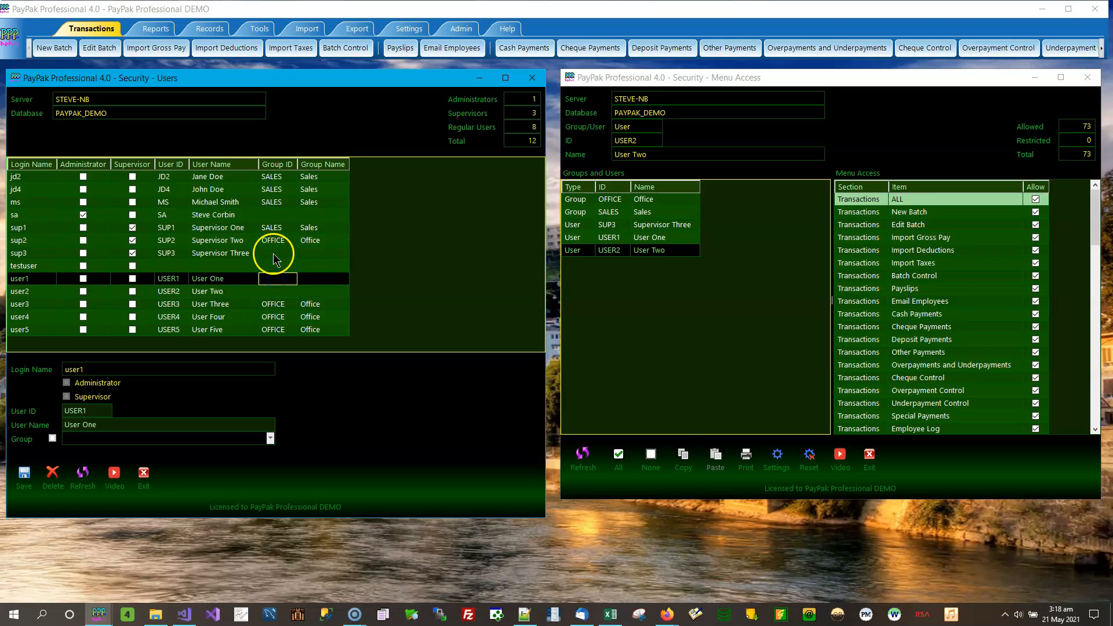
pyautogui.click(274, 255)
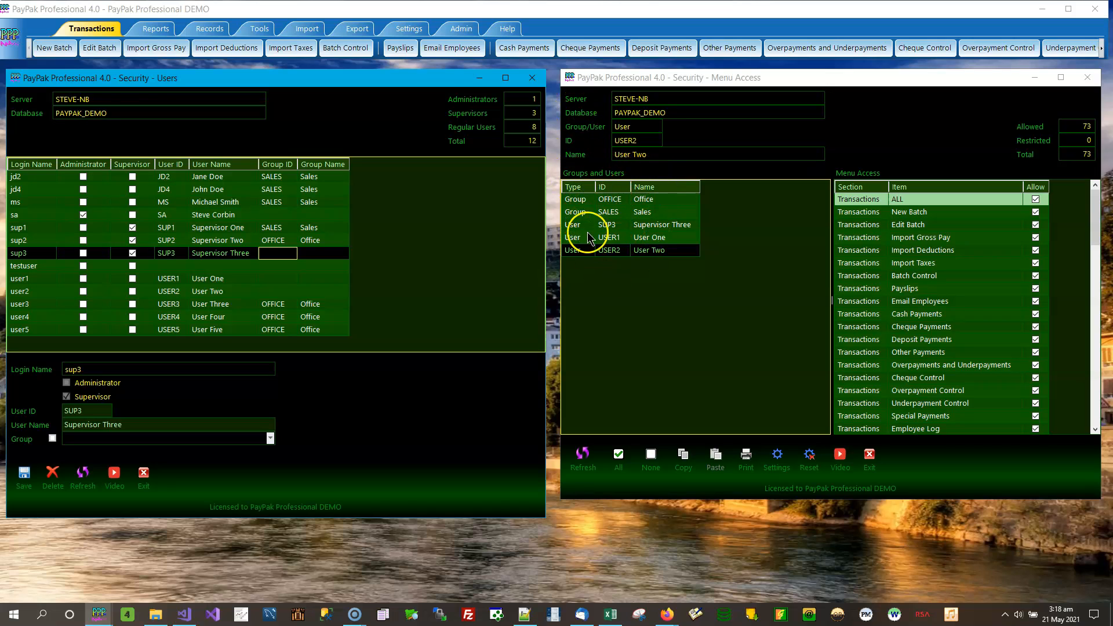
# Step through every Menu Access entry: the Office and Sales groups and the users SUP3, USER1 and USER2.
pyautogui.click(647, 200)
pyautogui.click(647, 212)
pyautogui.click(653, 225)
pyautogui.click(654, 237)
pyautogui.click(656, 250)
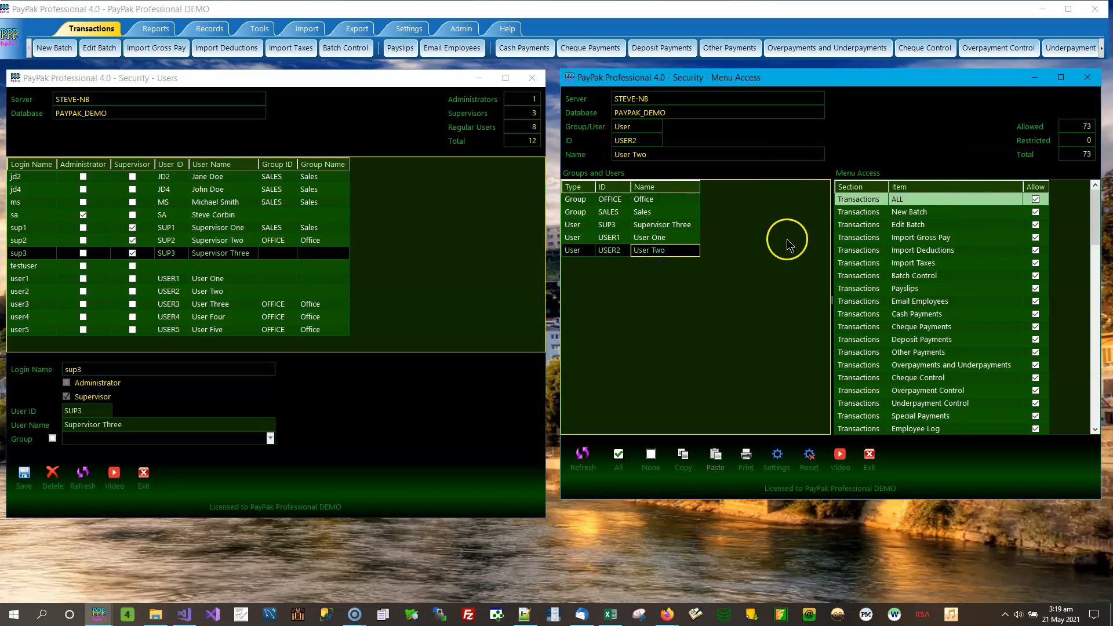
# Widen the menu items list in Menu Access and compare its sections with the program's Transactions, Reports and Records menus.
pyautogui.moveTo(833, 300); pyautogui.dragTo(792, 308)
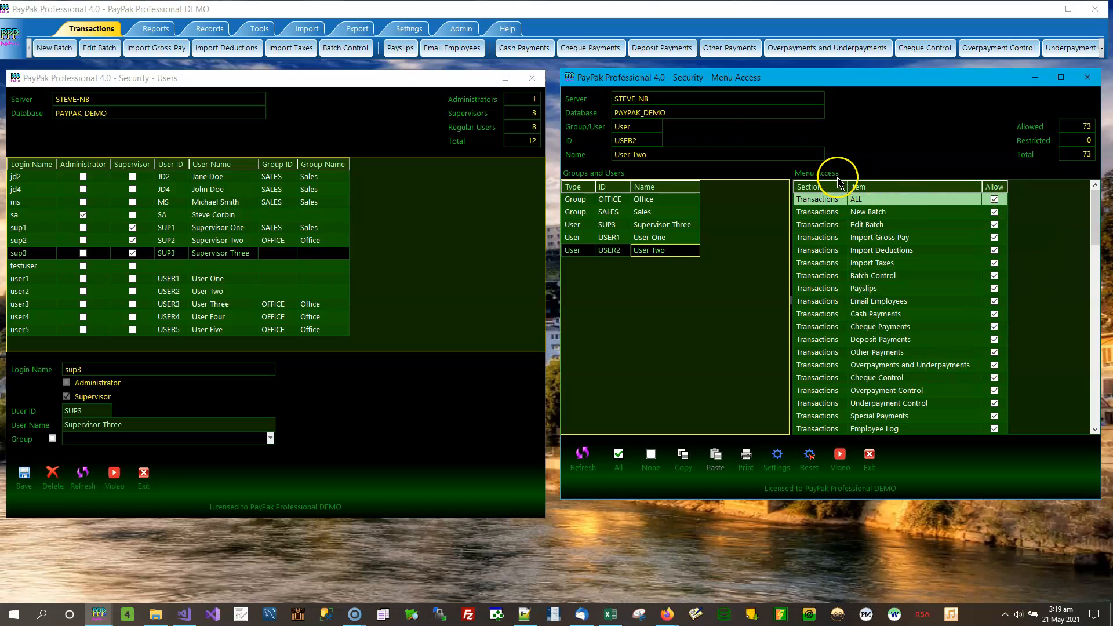
pyautogui.click(100, 34)
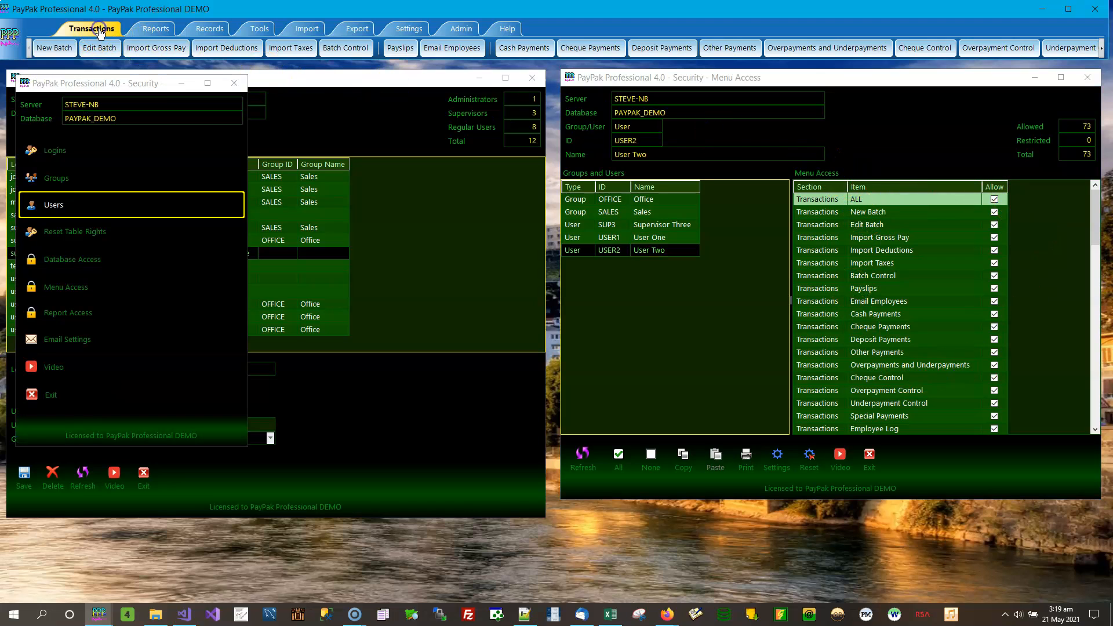
pyautogui.click(154, 29)
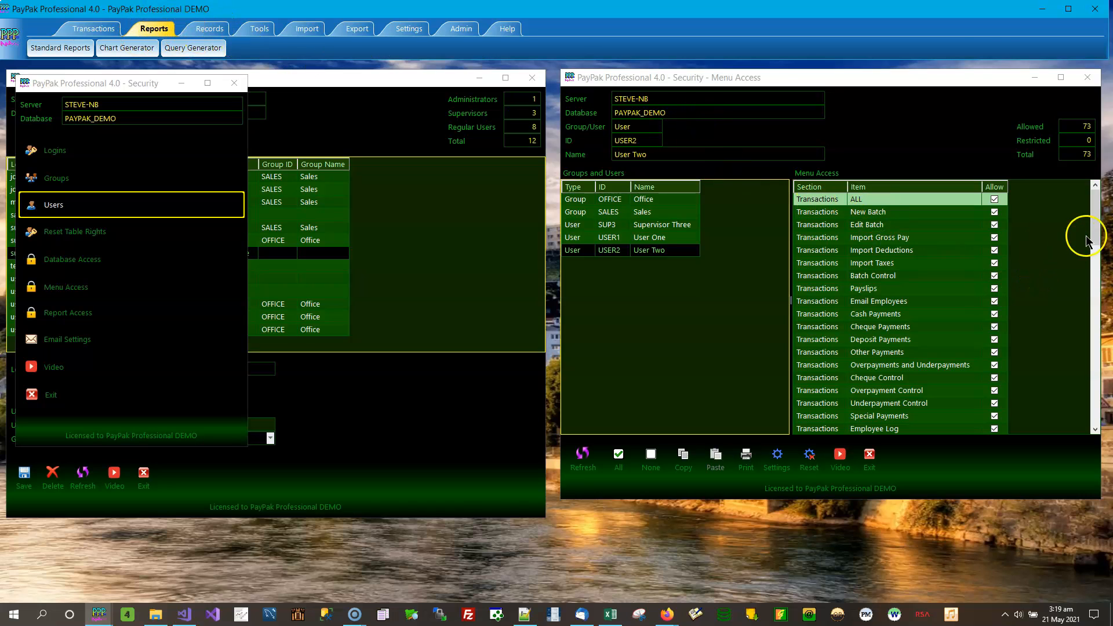
pyautogui.moveTo(1085, 217); pyautogui.dragTo(1088, 282)
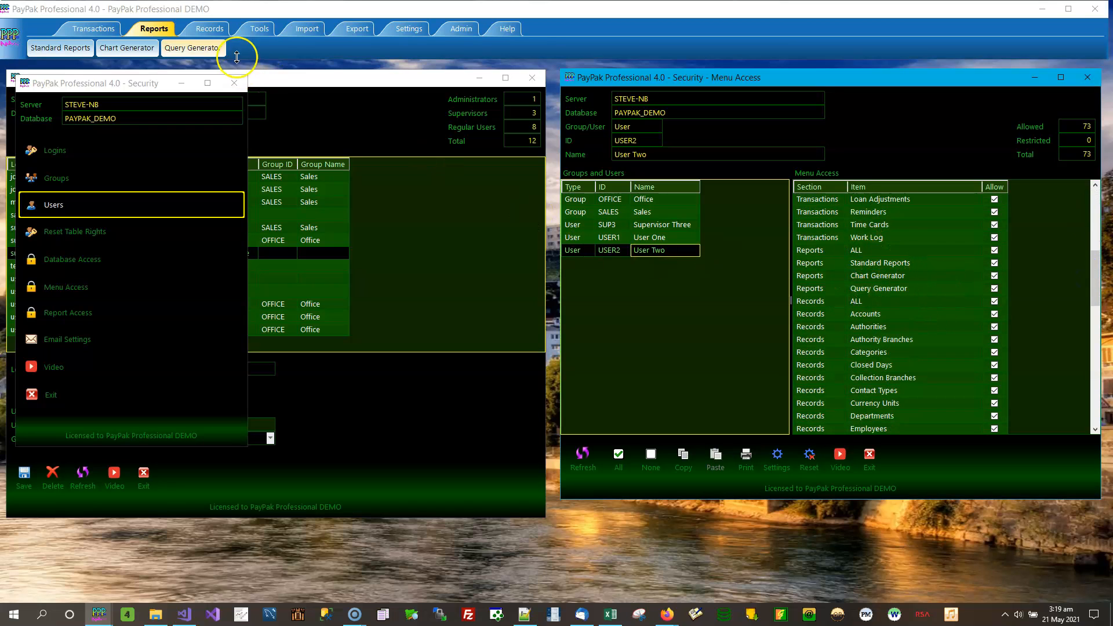
pyautogui.click(210, 42)
pyautogui.click(209, 29)
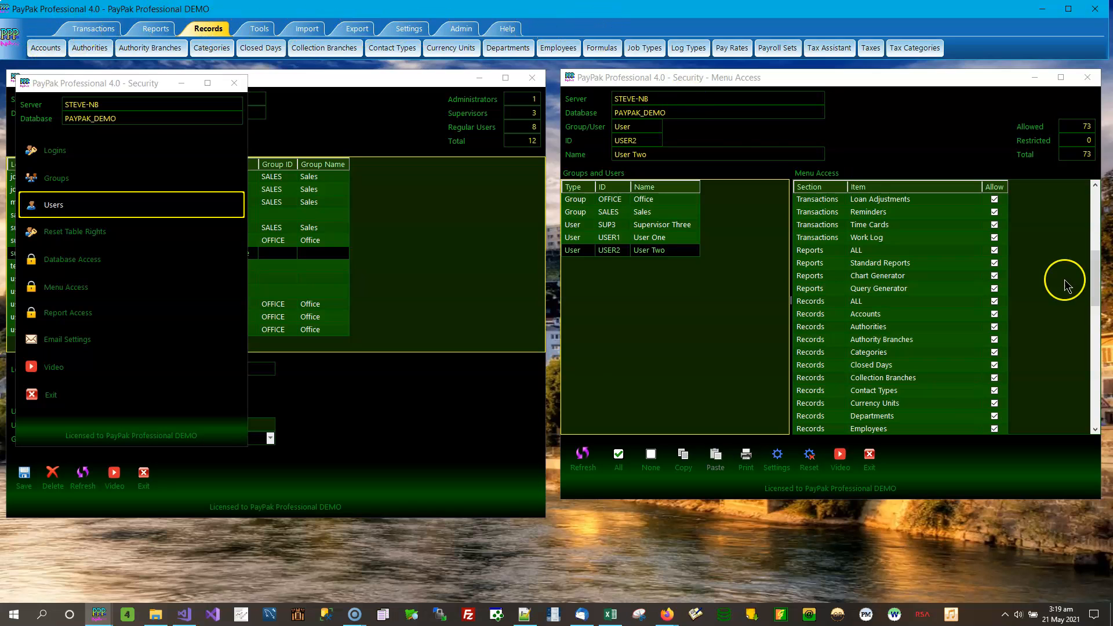
pyautogui.moveTo(1095, 292); pyautogui.dragTo(1088, 205)
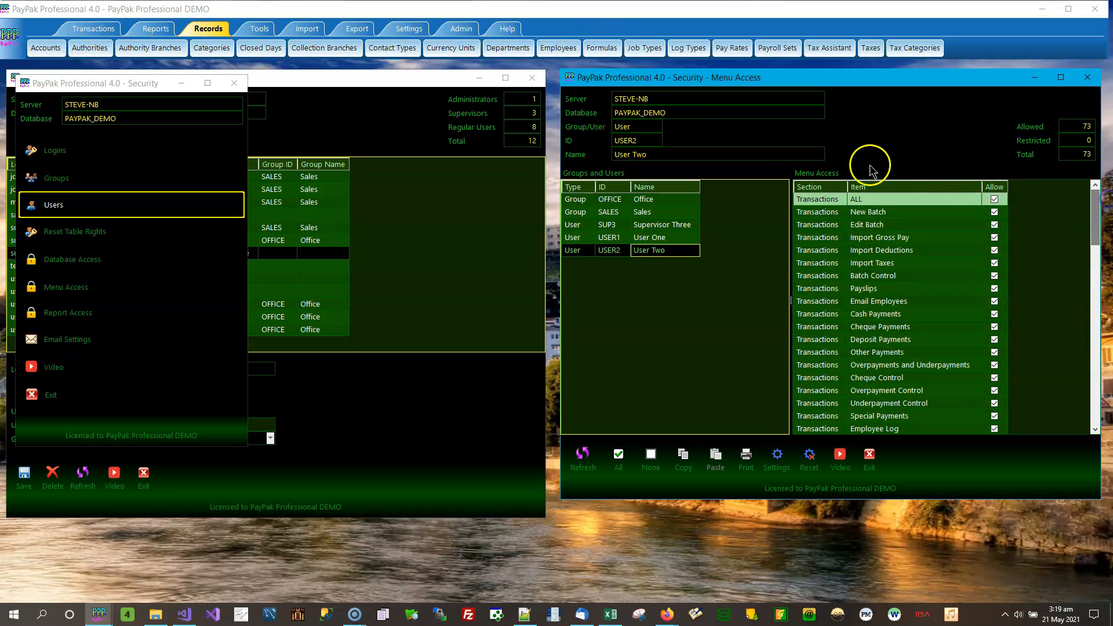
# Examine the section, item and Allow setting of the Transactions ALL entry for USER2.
pyautogui.click(828, 200)
pyautogui.click(878, 200)
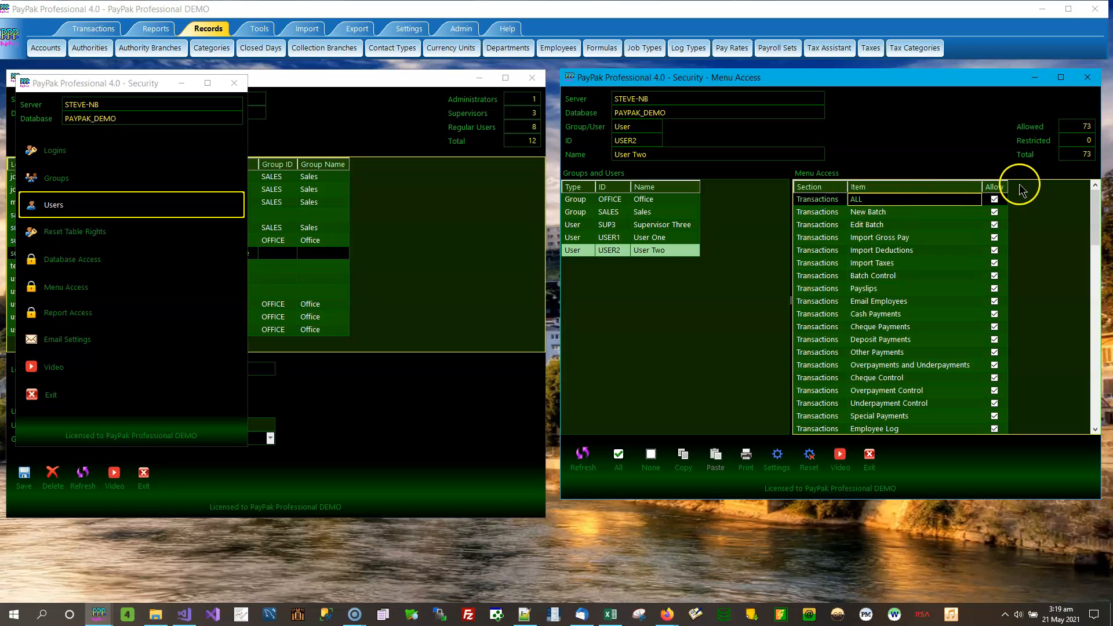
pyautogui.click(1004, 203)
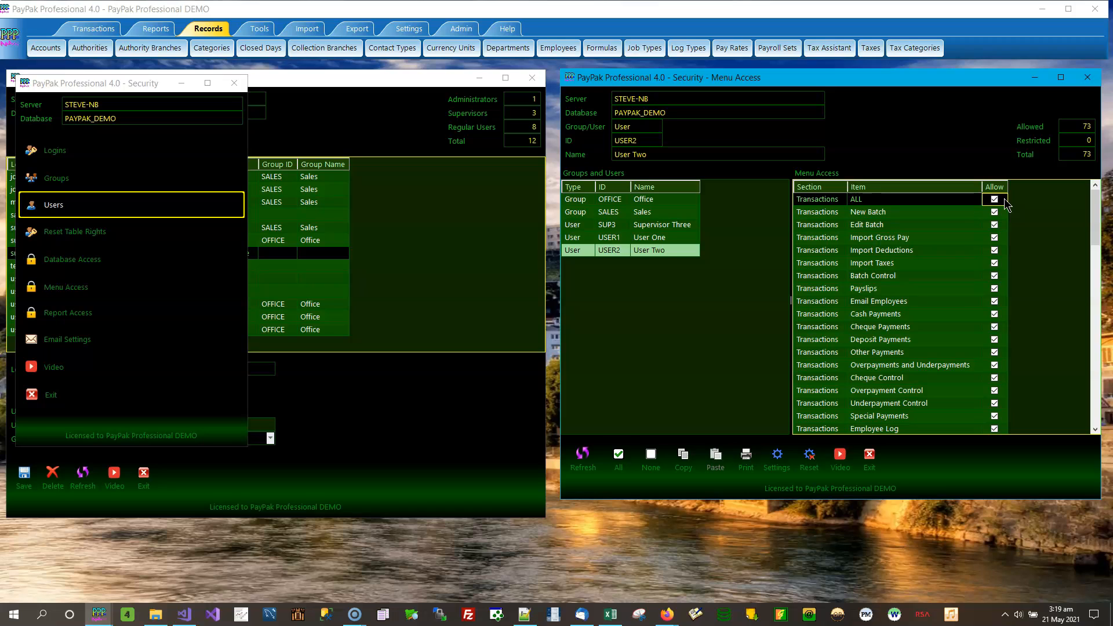
# Compare the menu access of the Office group with that of USER1, and reselect the Office group.
pyautogui.click(661, 203)
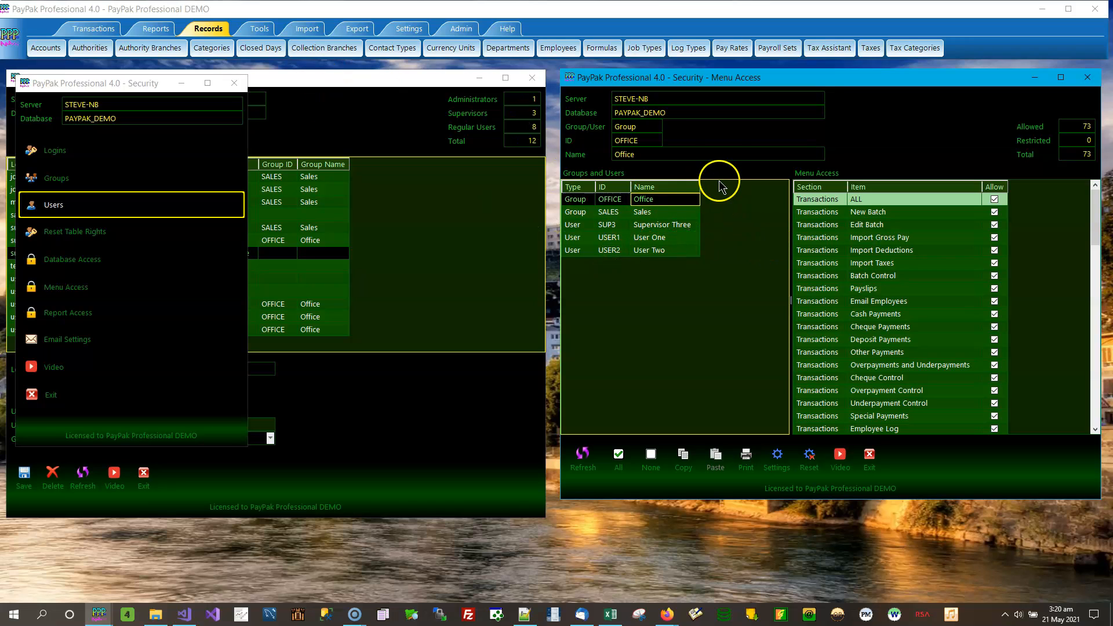
pyautogui.click(674, 239)
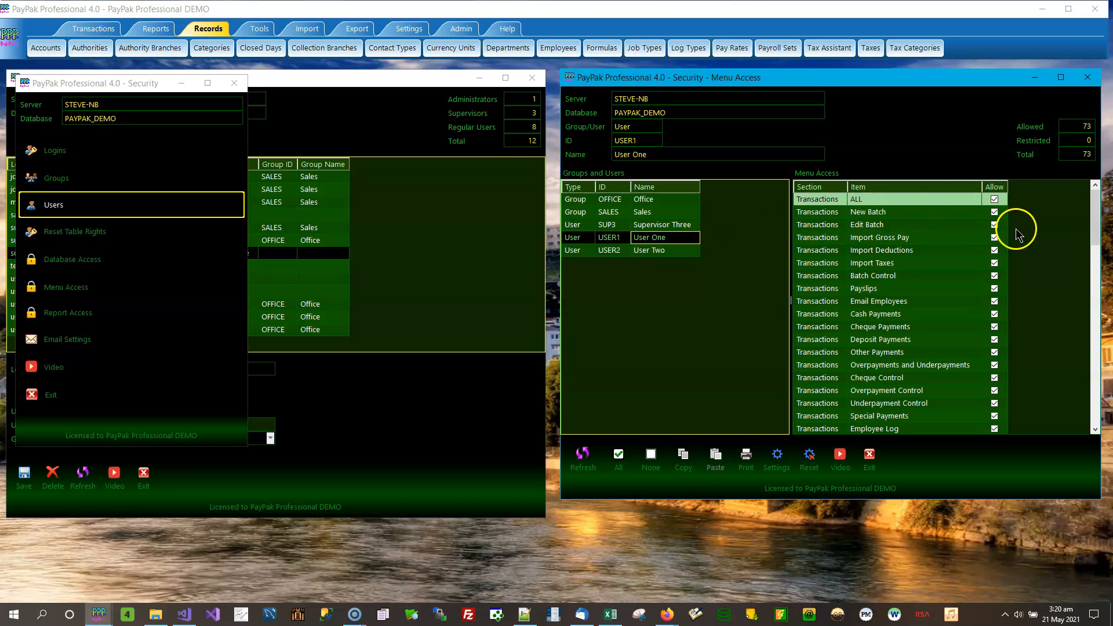
pyautogui.click(683, 199)
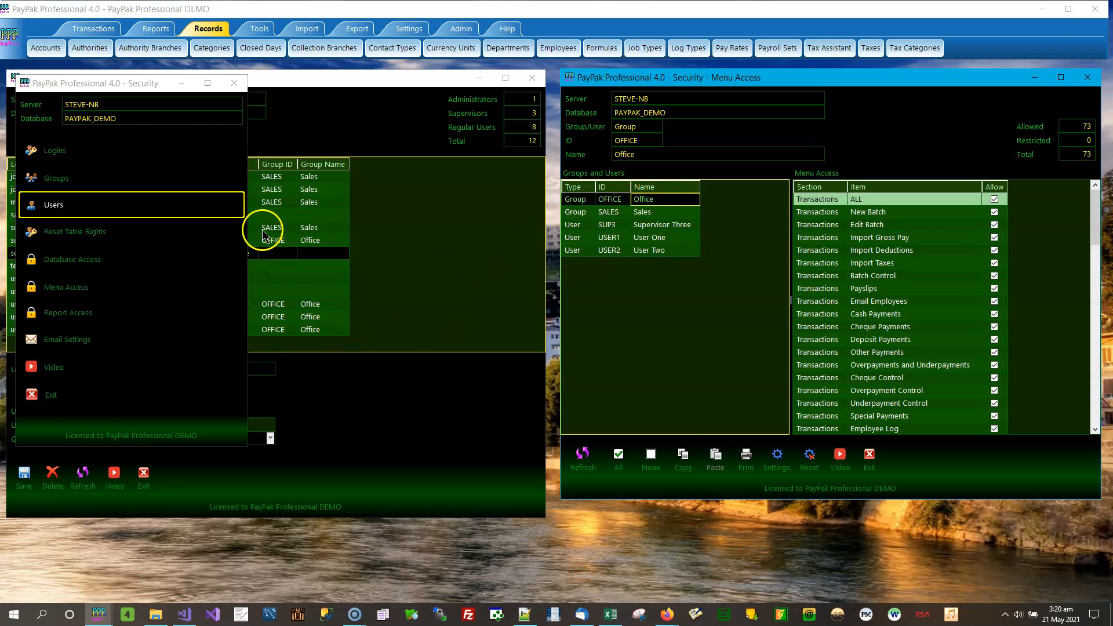
# Bring the Users list forward and review the Office group's members sup2, user3, user4 and user5.
pyautogui.click(346, 88)
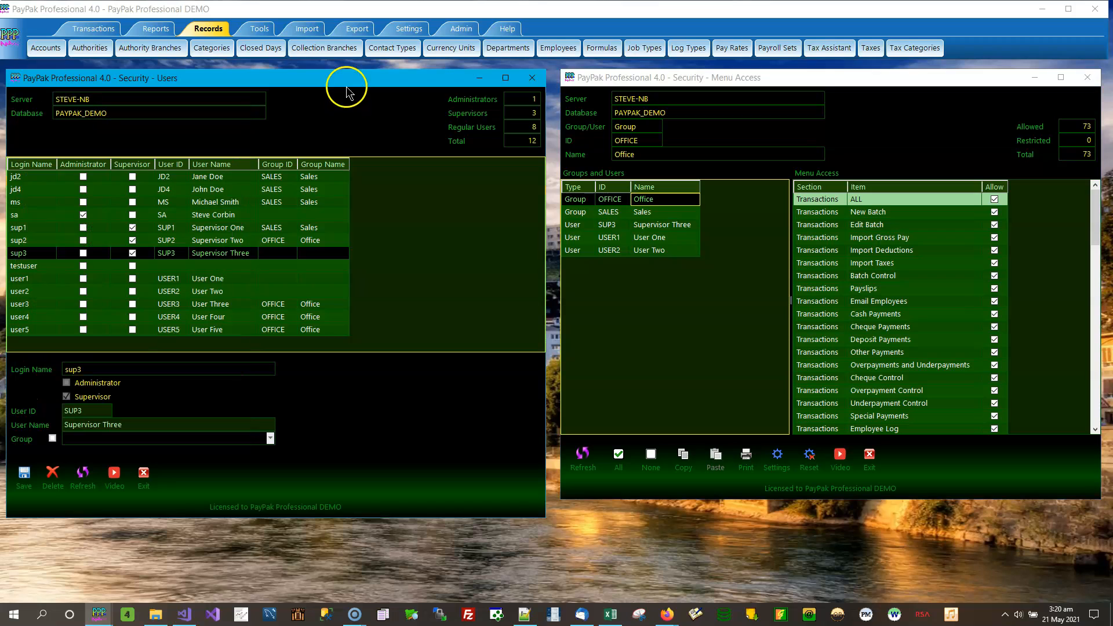
pyautogui.click(322, 240)
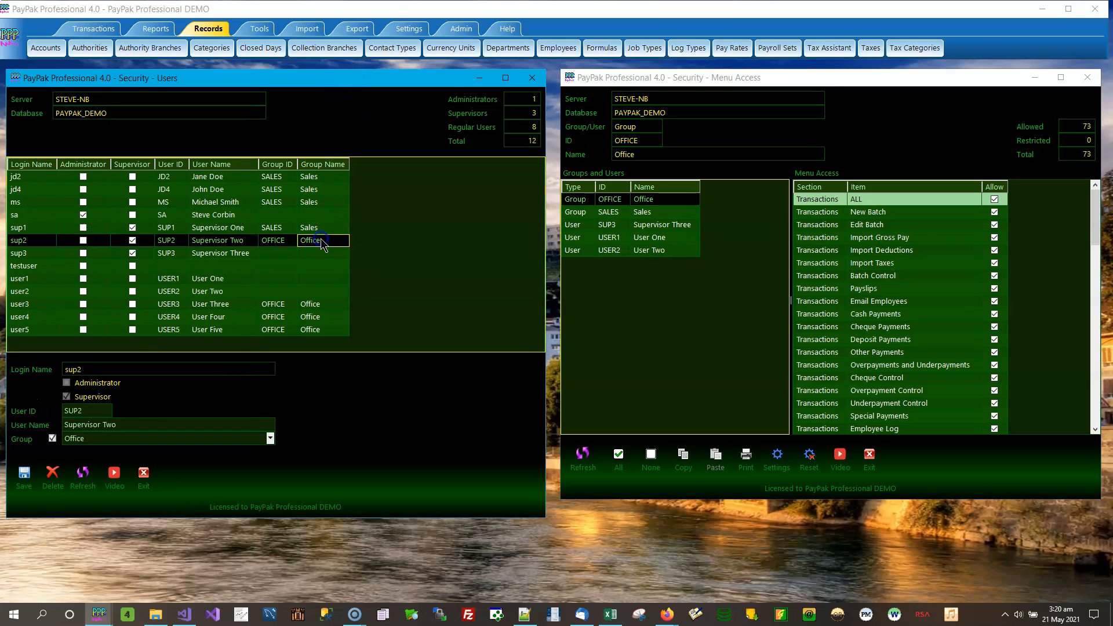
pyautogui.click(329, 304)
pyautogui.click(328, 317)
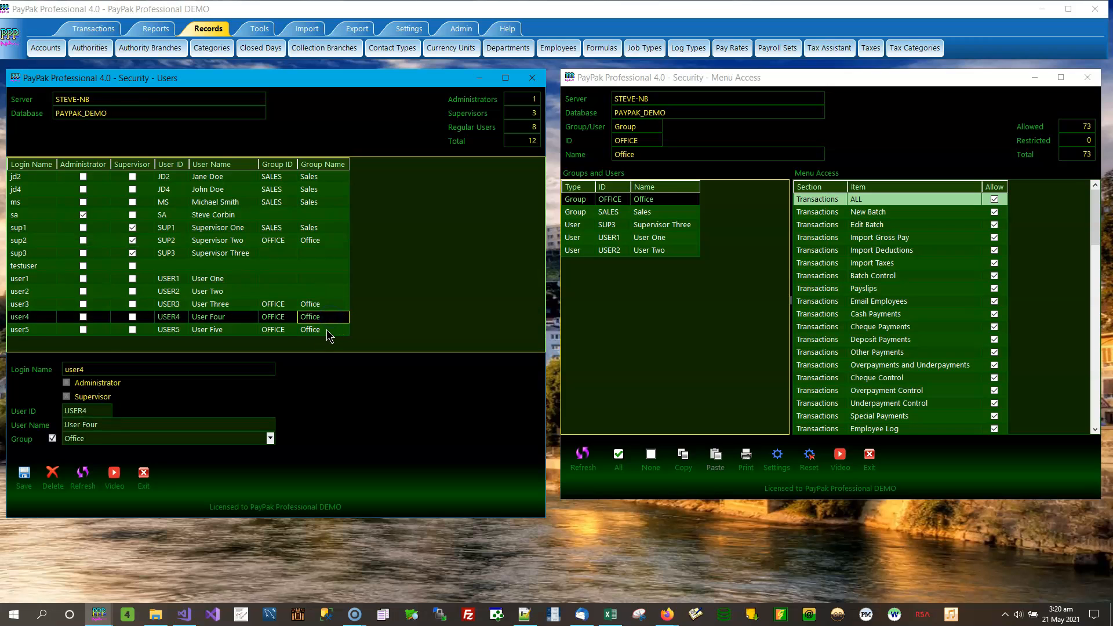
pyautogui.click(327, 330)
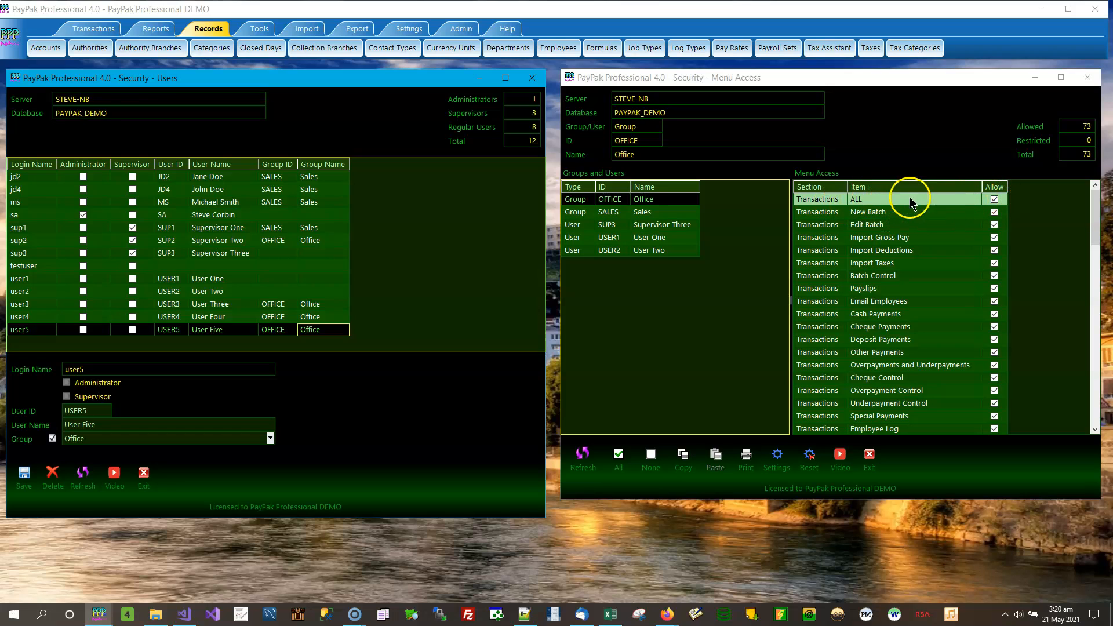
# Disallow the Transactions ALL entry for the Office group, apply it to the whole section, and check the section's items.
pyautogui.click(995, 200)
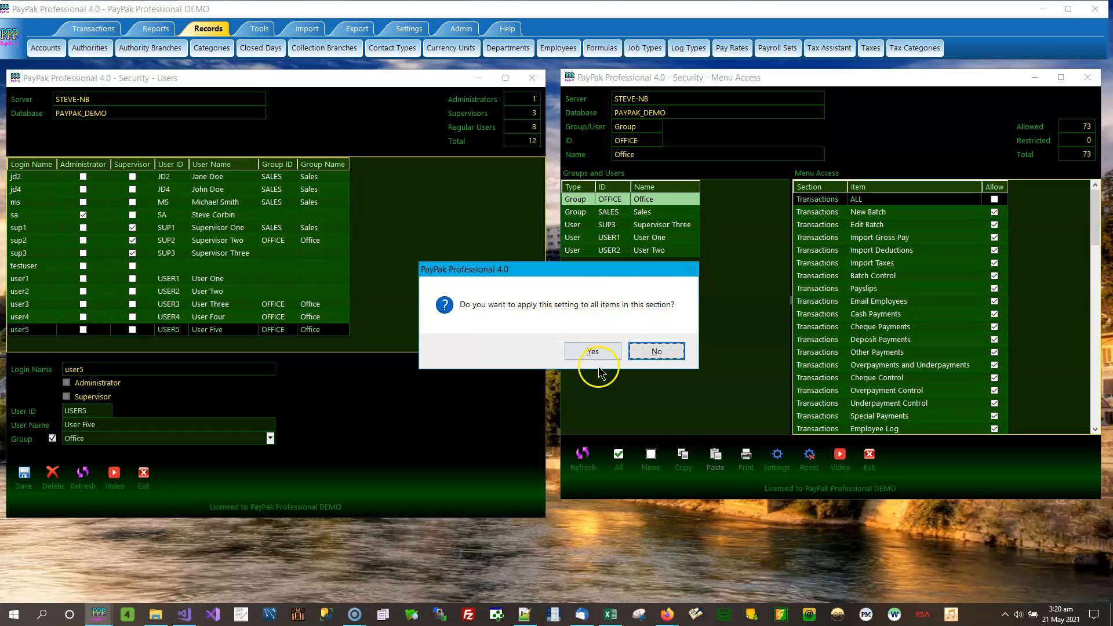
pyautogui.click(593, 351)
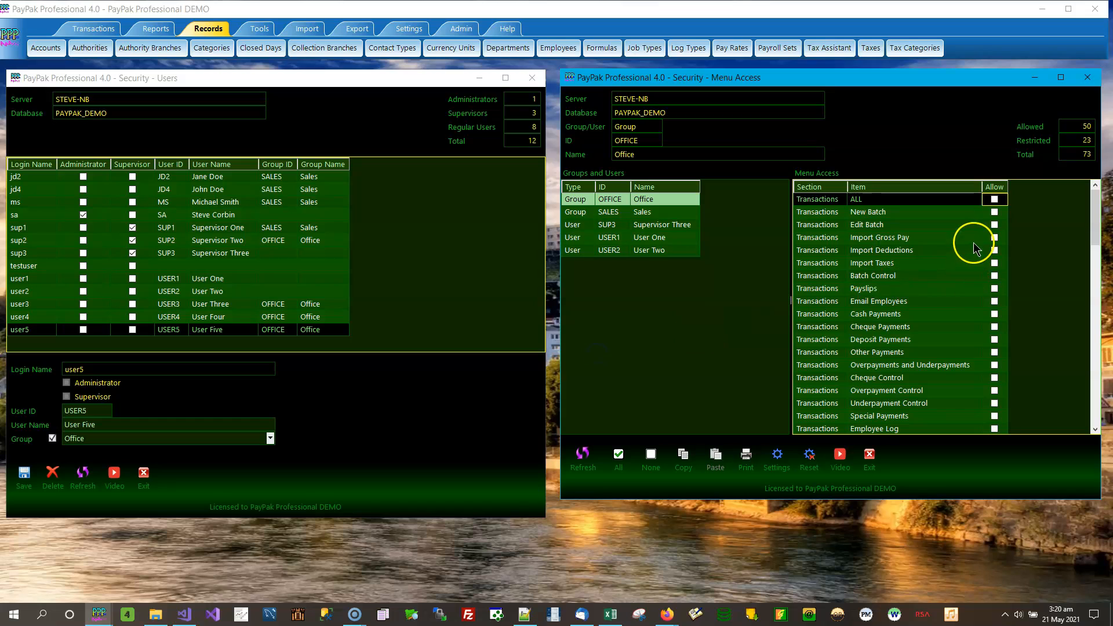
pyautogui.scroll(-5, 985, 339)
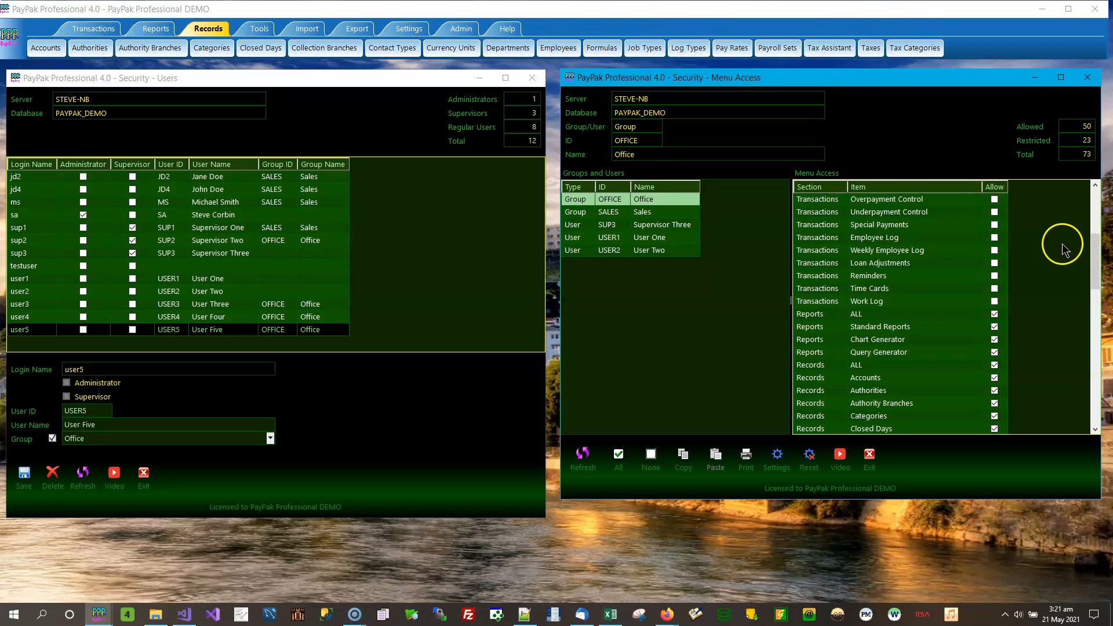
# Allow Edit Batch, Import Gross Pay, Import Deductions, Batch Control and Payslips for the Office group.
pyautogui.moveTo(1102, 260); pyautogui.dragTo(1096, 217)
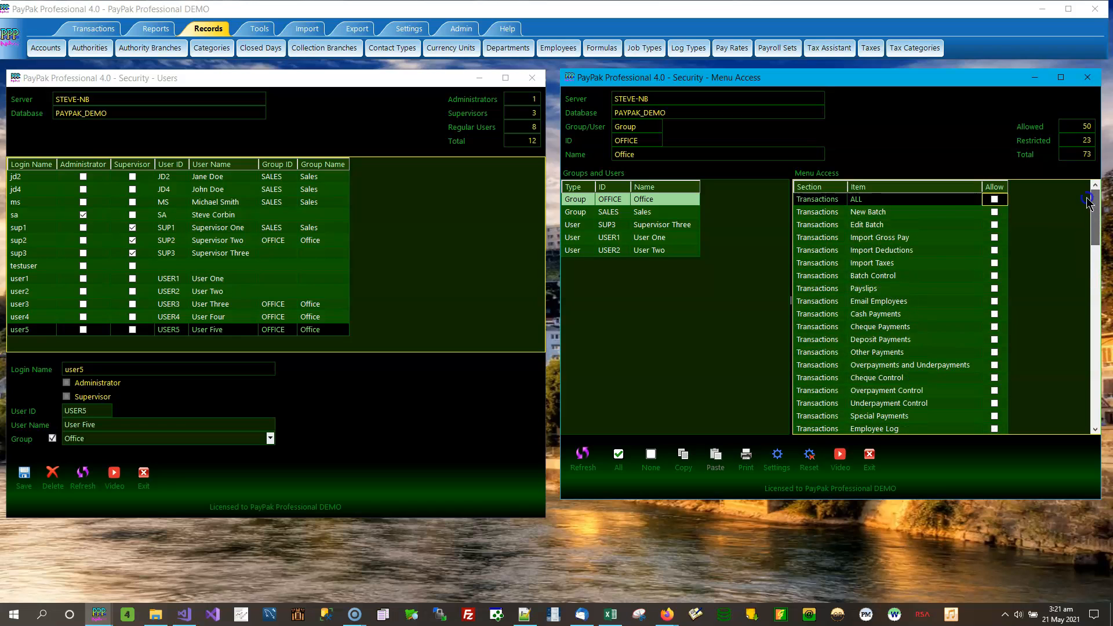
pyautogui.click(995, 226)
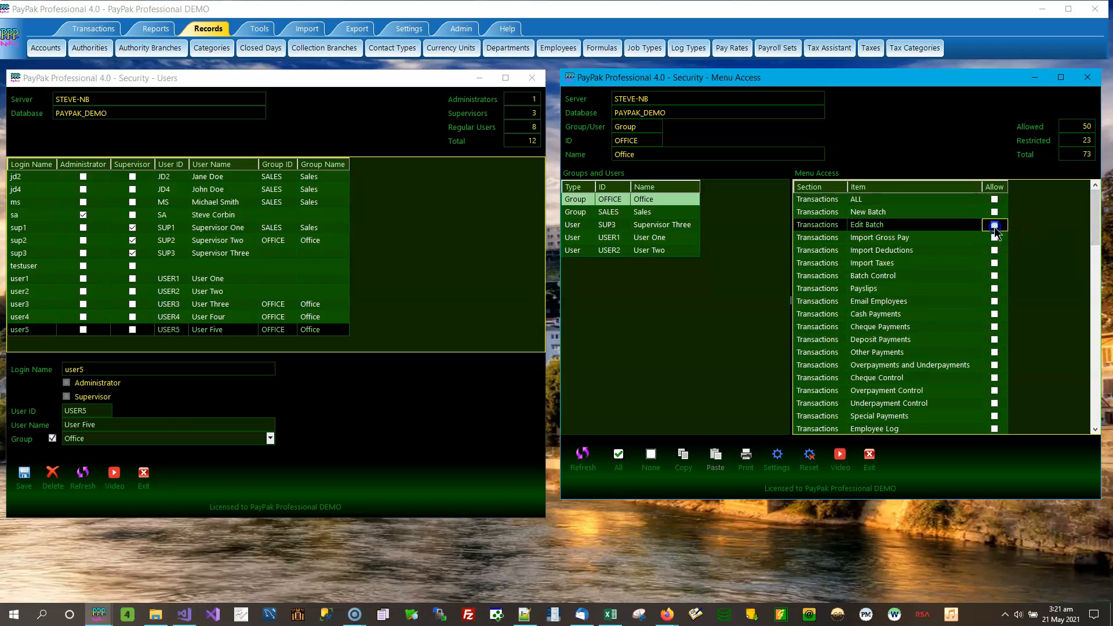
pyautogui.click(995, 239)
pyautogui.click(996, 250)
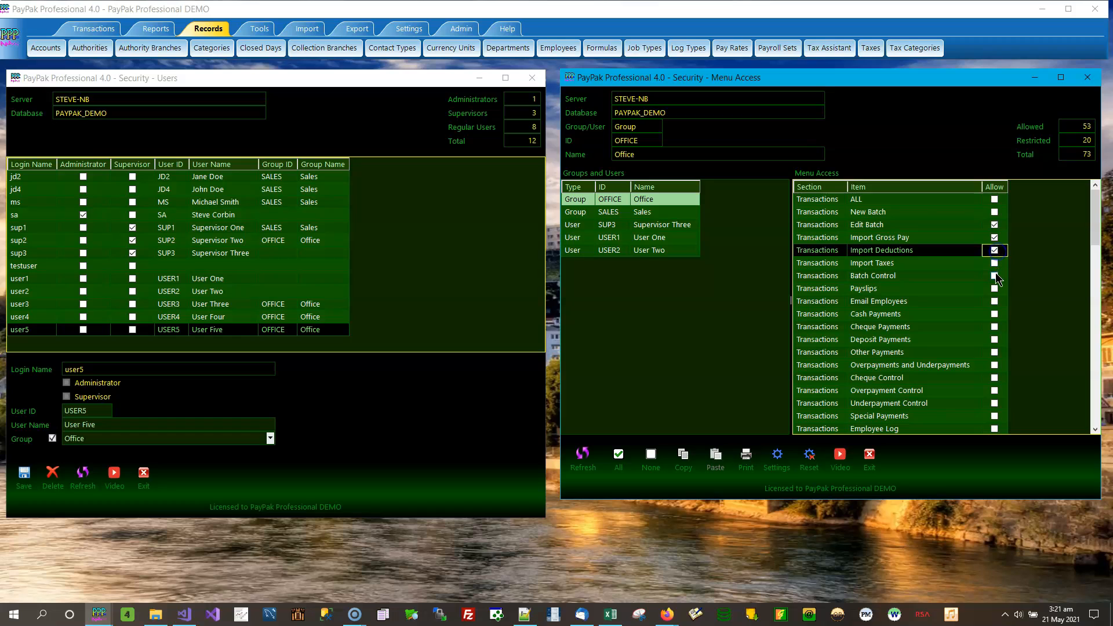
pyautogui.click(995, 276)
pyautogui.click(995, 288)
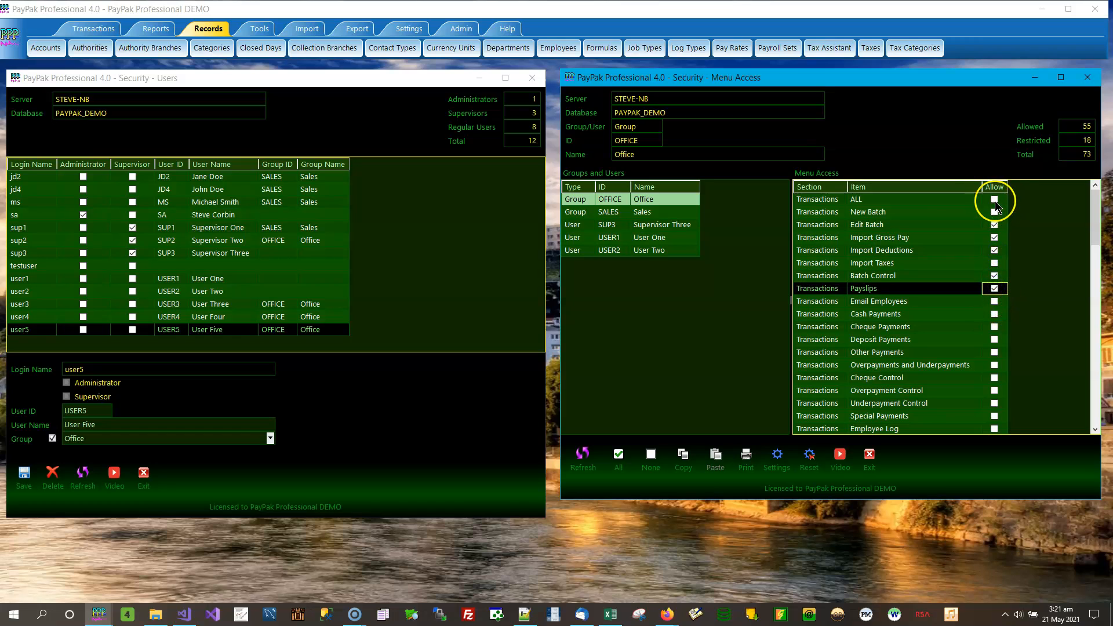
# Disallow Edit Batch, Import Gross Pay, Import Deductions, Batch Control and Payslips for the Office group.
pyautogui.click(995, 238)
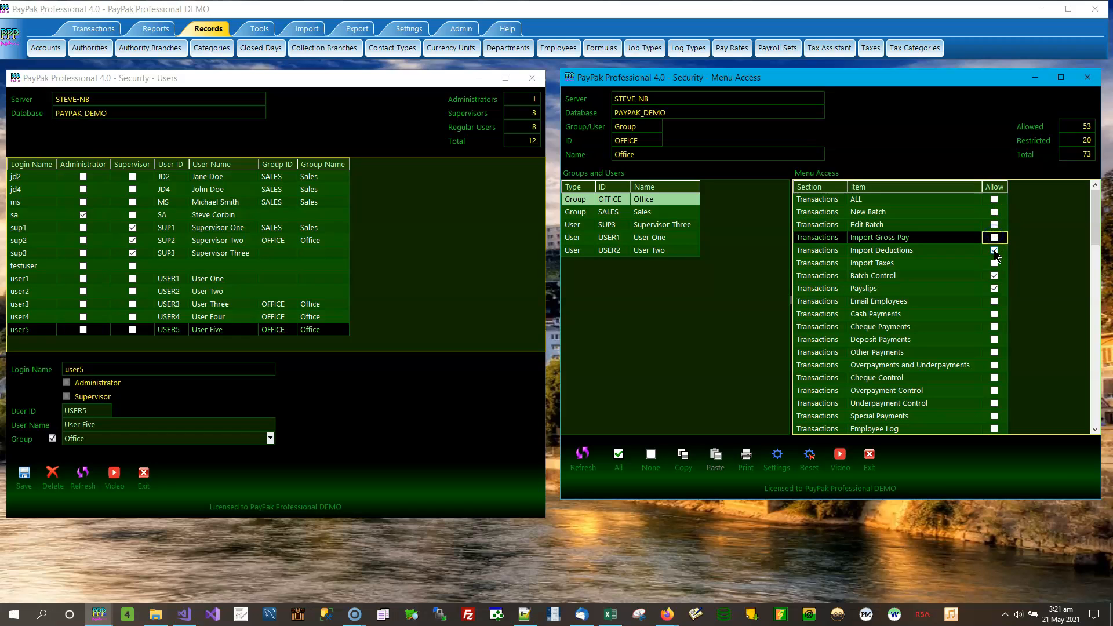
pyautogui.click(995, 251)
pyautogui.click(995, 276)
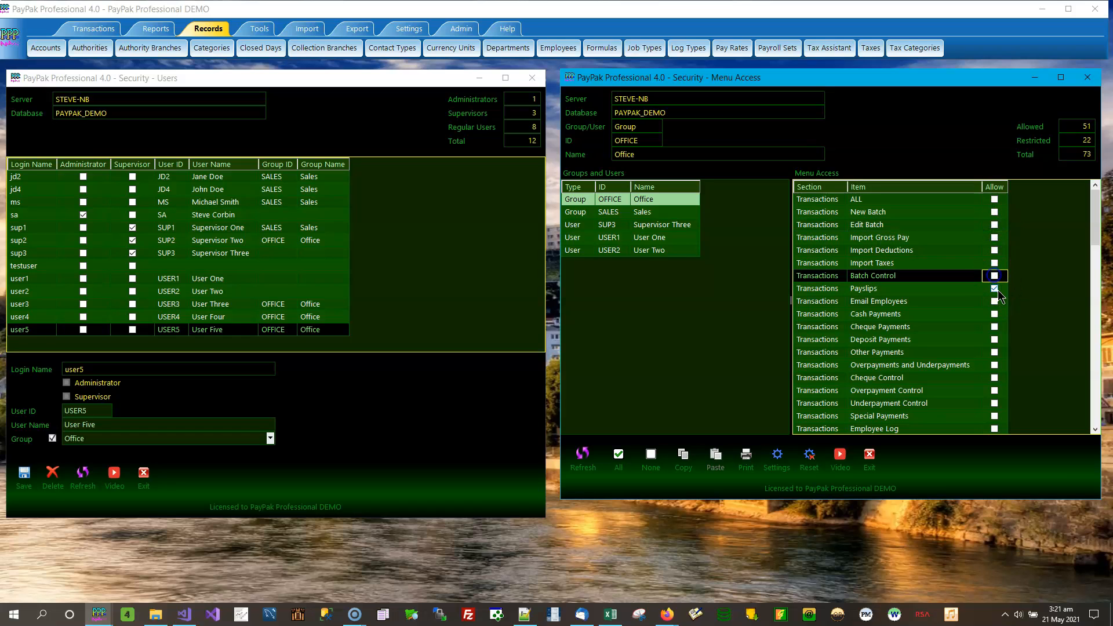
pyautogui.click(995, 289)
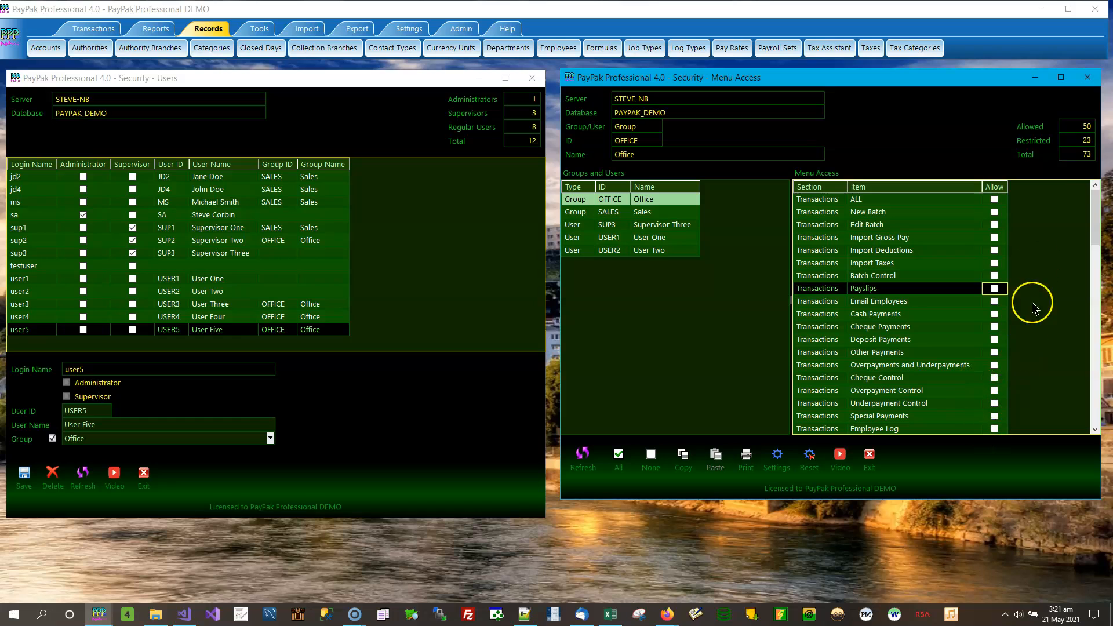
# Show the program's Transactions functions and compare them with the Transactions items listed in Menu Access.
pyautogui.click(79, 32)
pyautogui.click(65, 53)
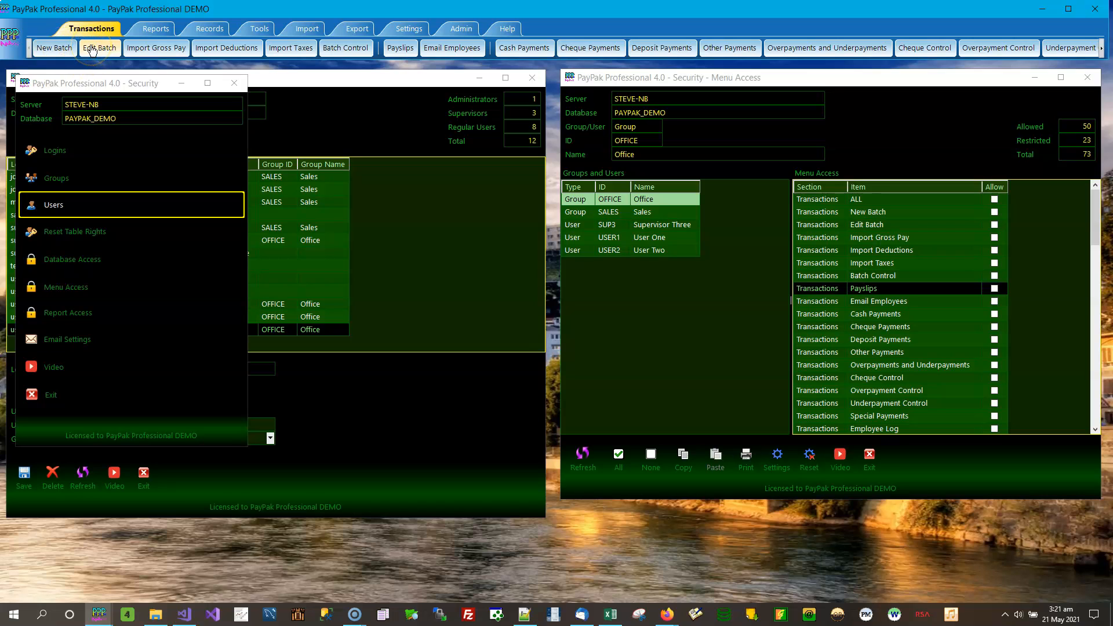
pyautogui.click(389, 53)
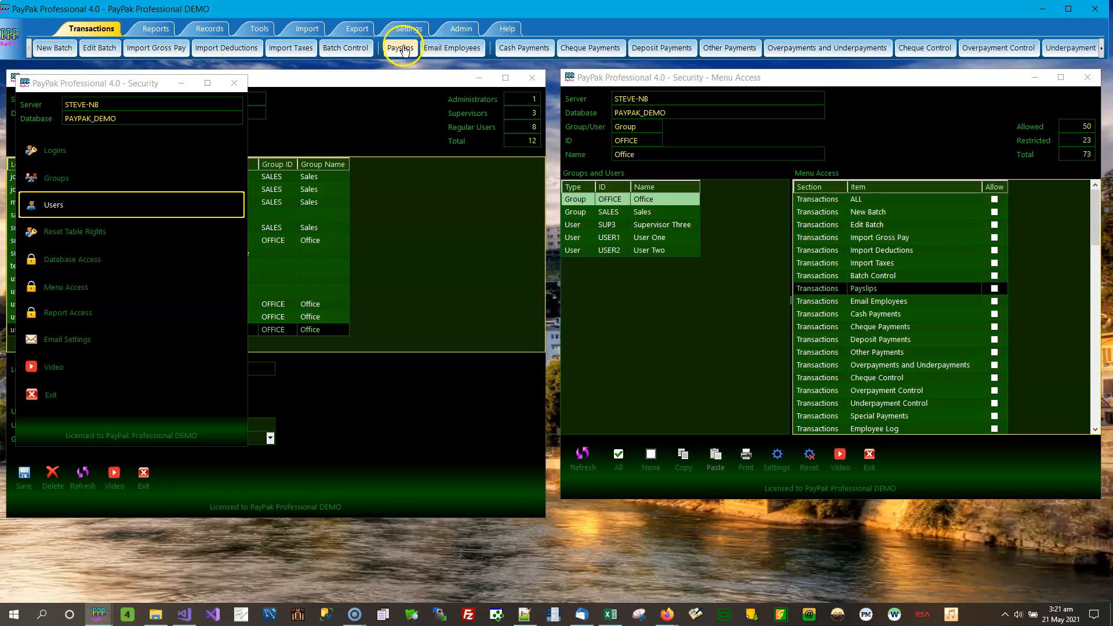
# Allow the whole Transactions section for the Office group, and enlarge the Menu Access window to review the section from ALL to Work Log.
pyautogui.click(995, 199)
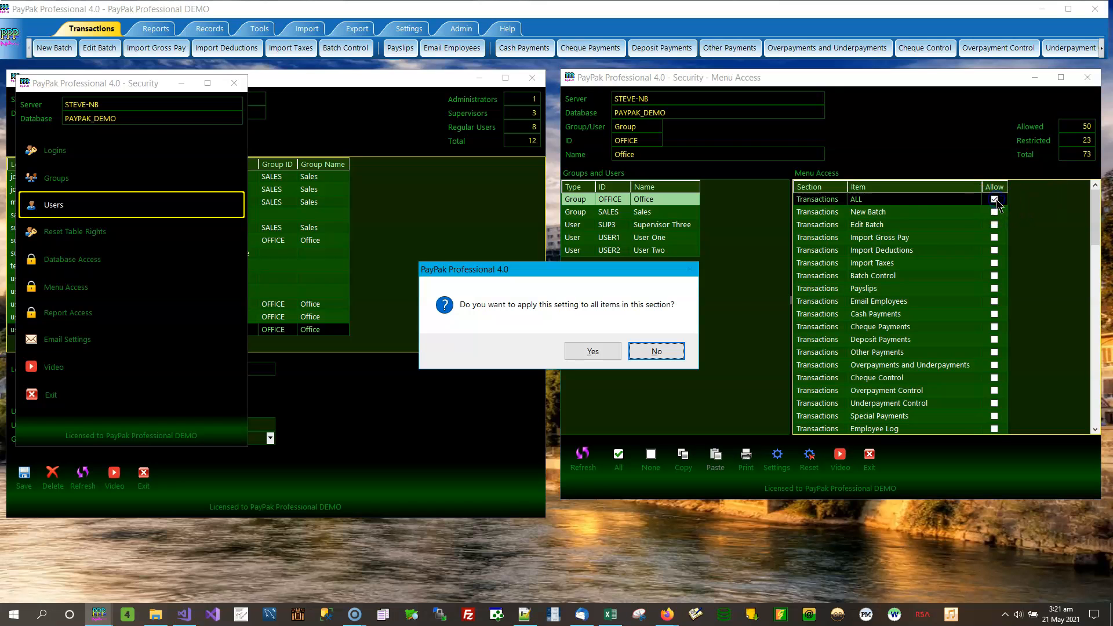
pyautogui.click(600, 350)
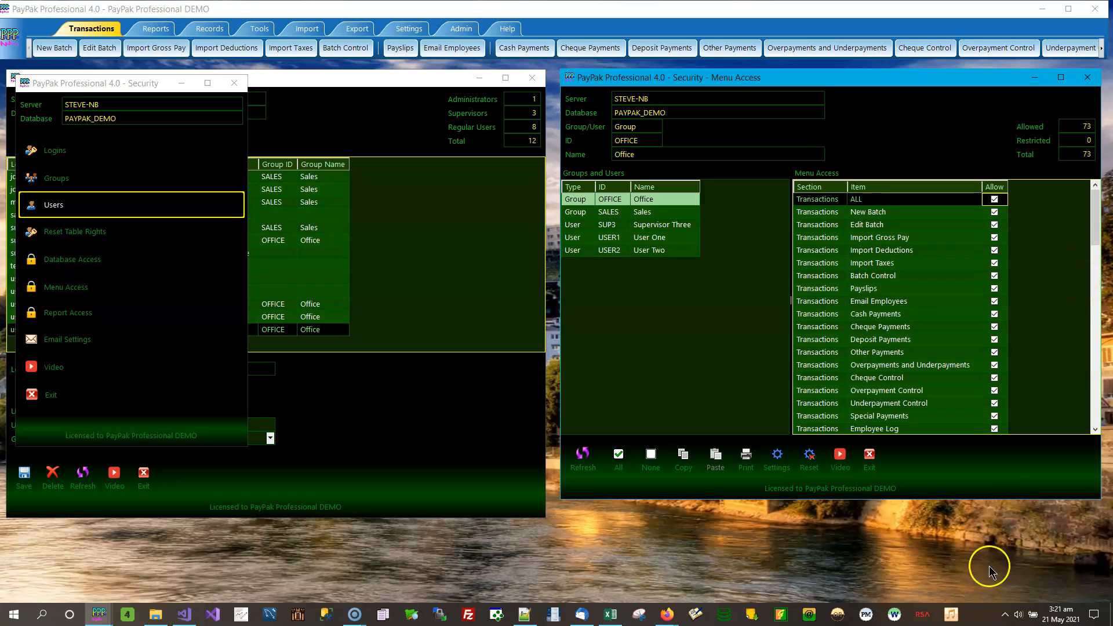
pyautogui.moveTo(989, 500); pyautogui.dragTo(990, 601)
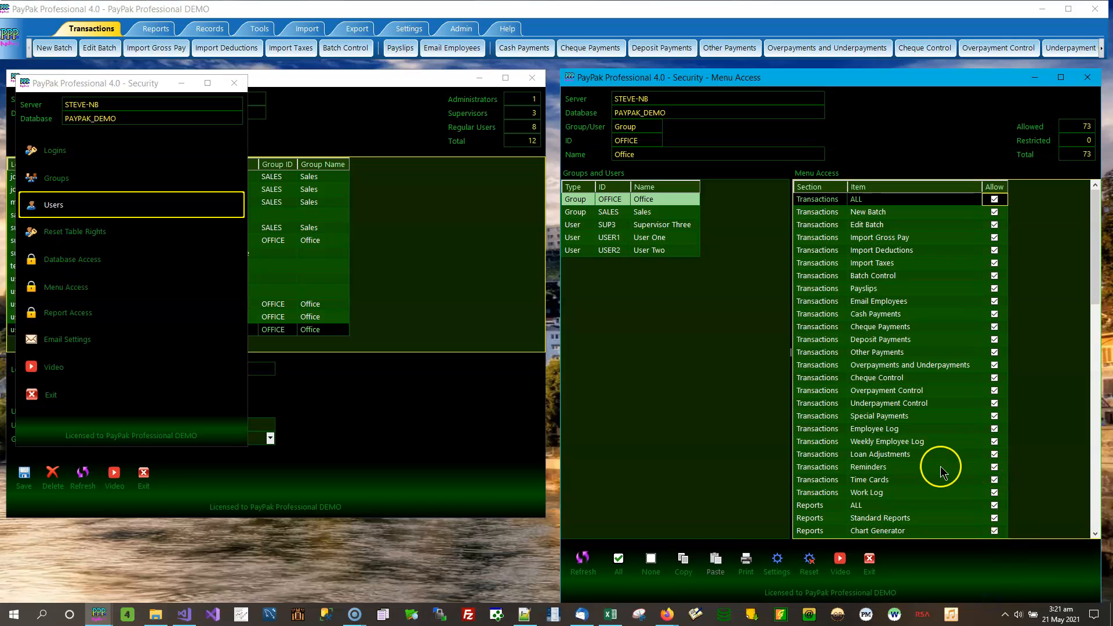
pyautogui.click(830, 492)
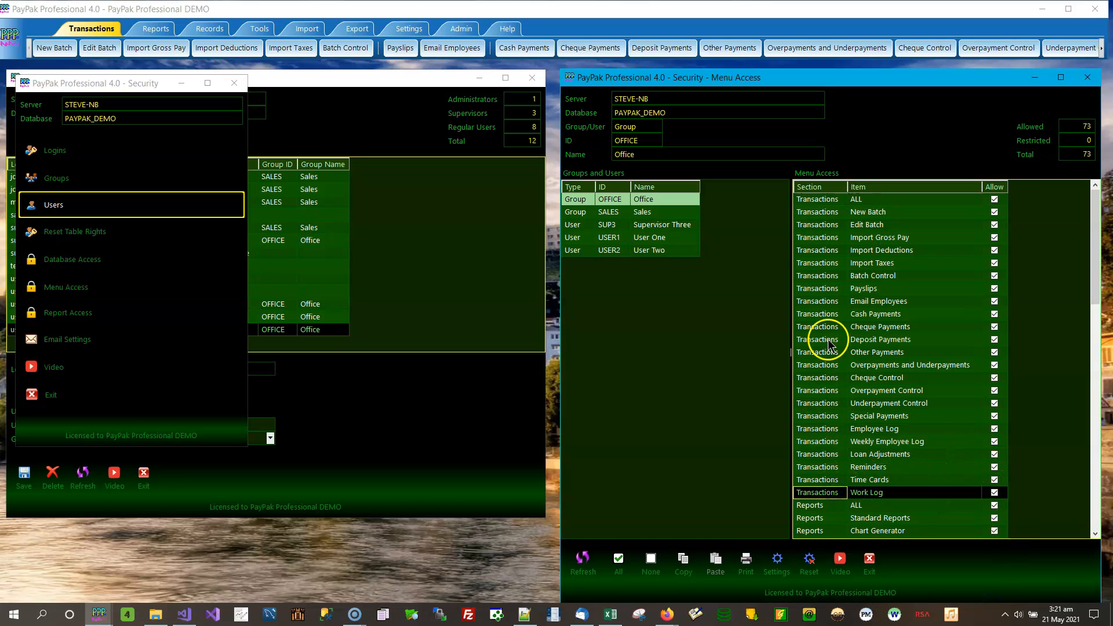
pyautogui.click(823, 201)
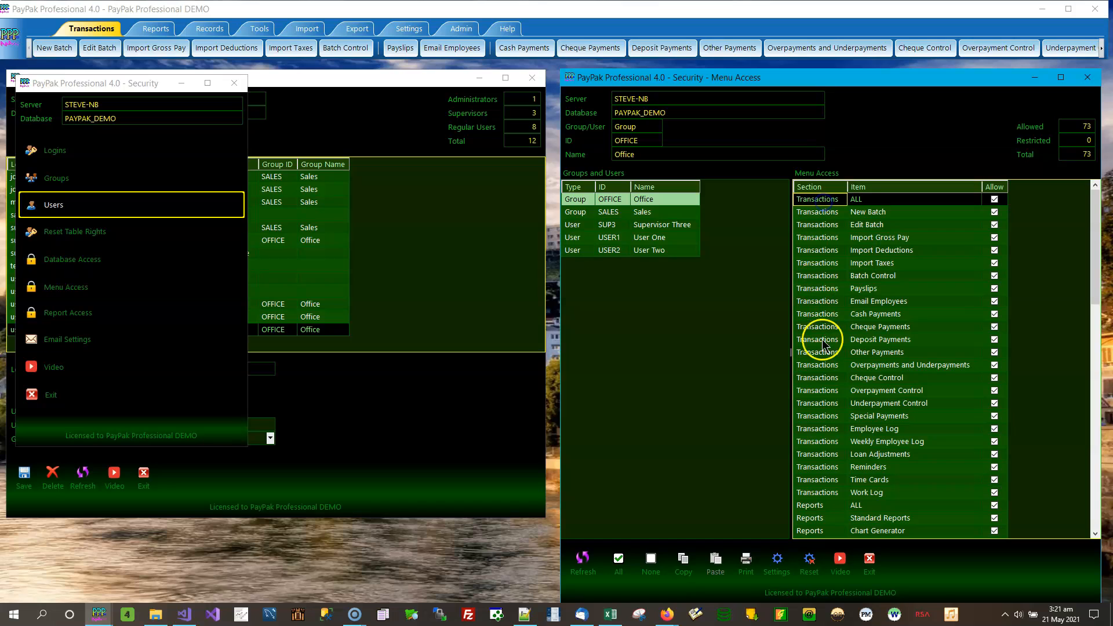
pyautogui.click(819, 492)
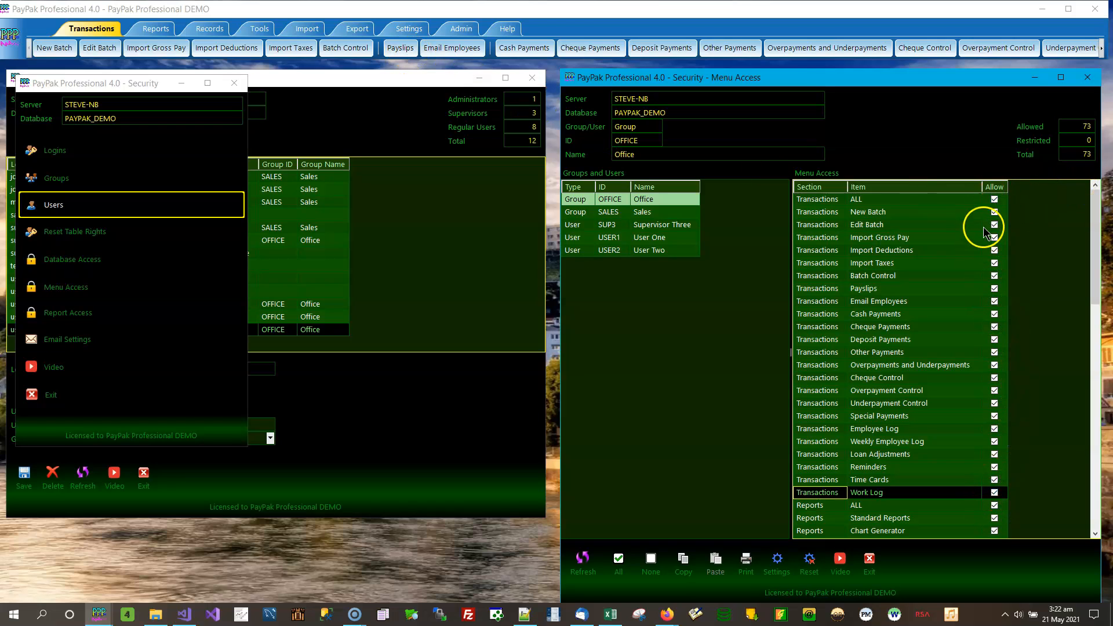
# Disallow the whole Transactions section for the Office group, and allow only New Batch, Edit Batch and Payslips.
pyautogui.click(995, 200)
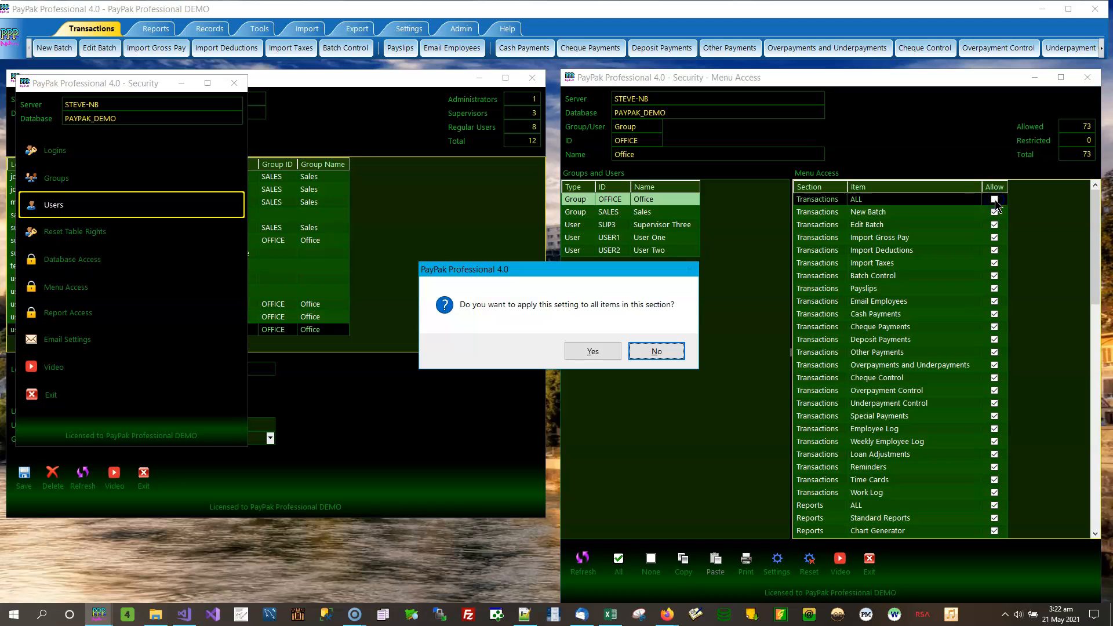
pyautogui.click(607, 350)
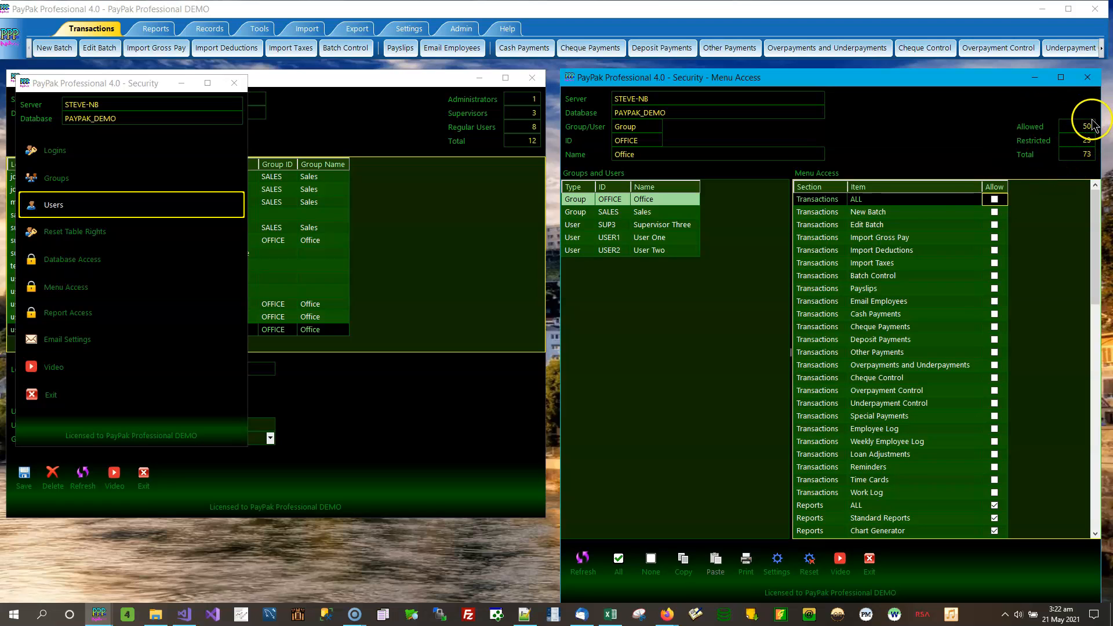
pyautogui.click(996, 213)
pyautogui.click(994, 226)
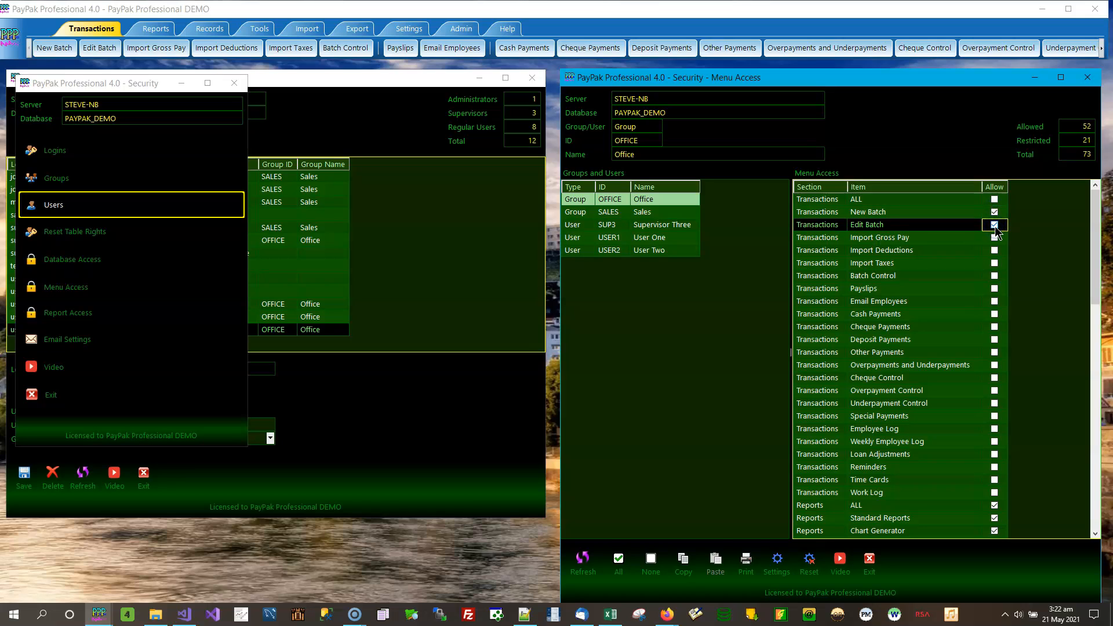
pyautogui.click(995, 289)
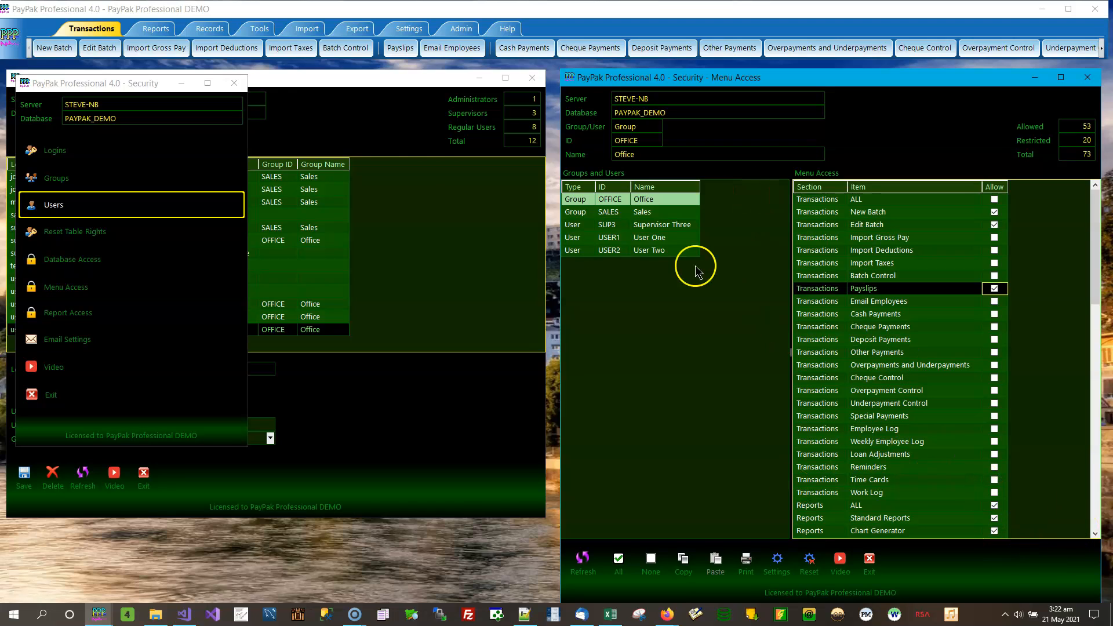
# Disallow the Office group's Records ALL entry without applying it to the section's items, and allow the entry again the same way.
pyautogui.moveTo(1096, 534); pyautogui.dragTo(1096, 535)
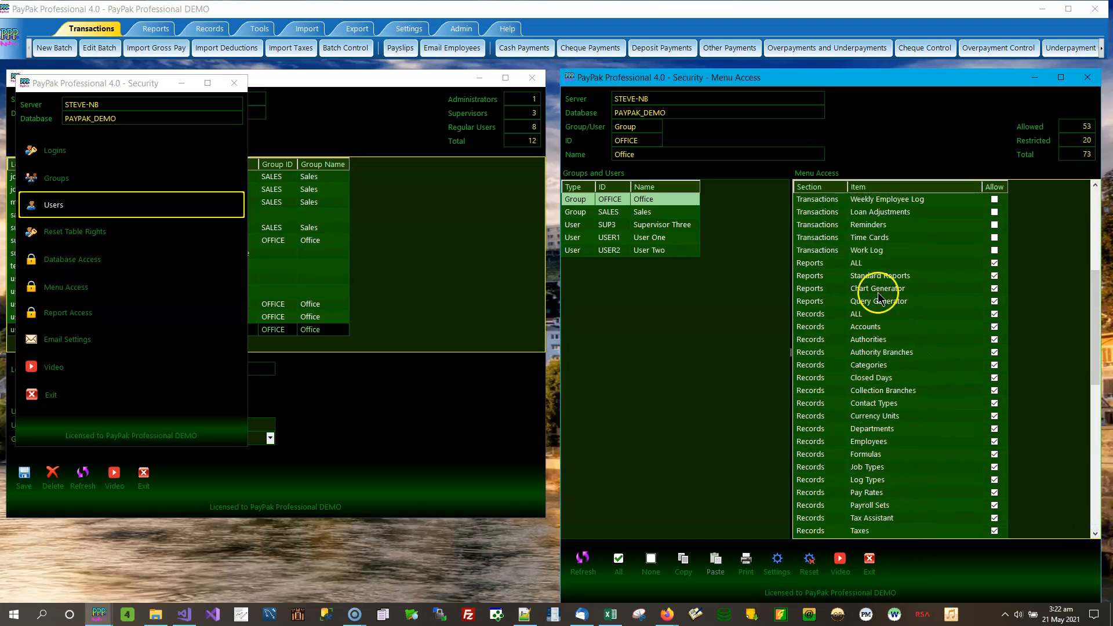
pyautogui.click(995, 313)
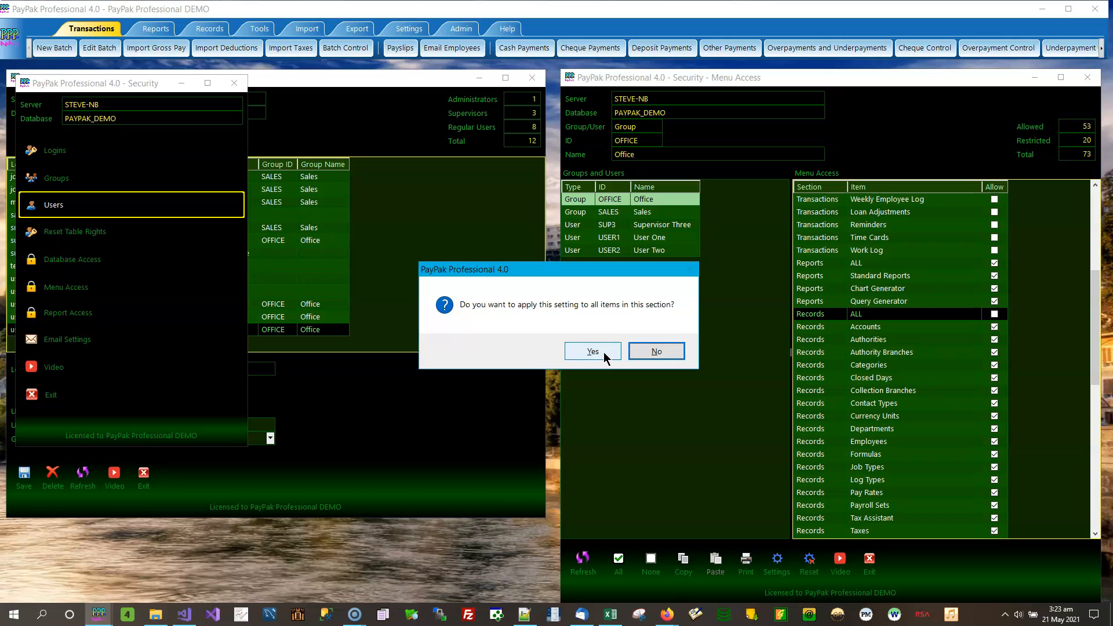
pyautogui.click(645, 352)
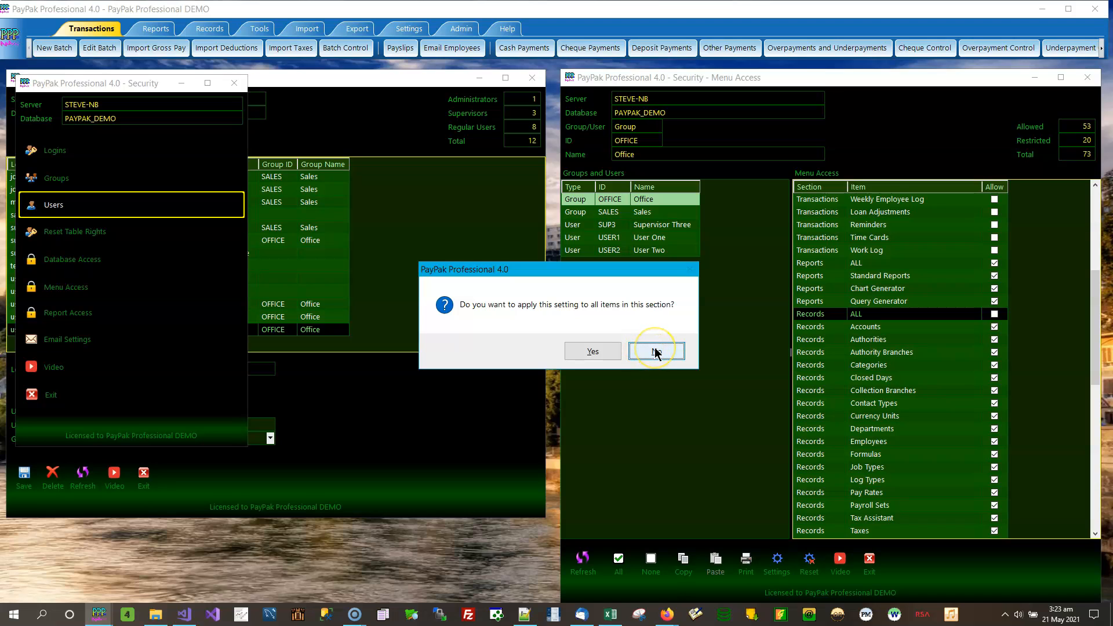
pyautogui.click(655, 352)
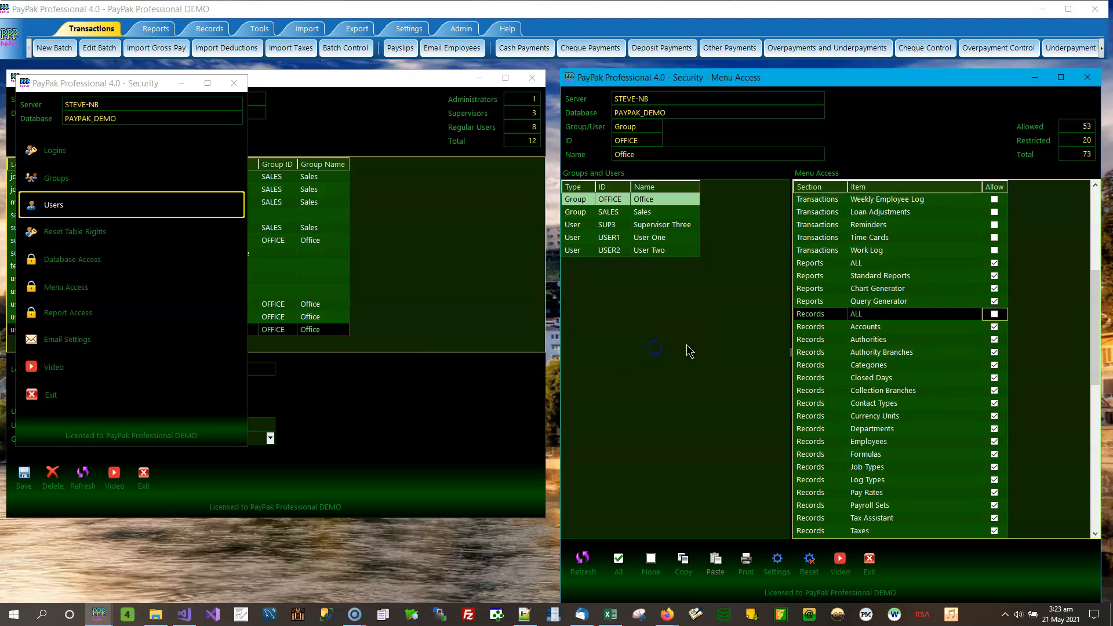
pyautogui.click(995, 315)
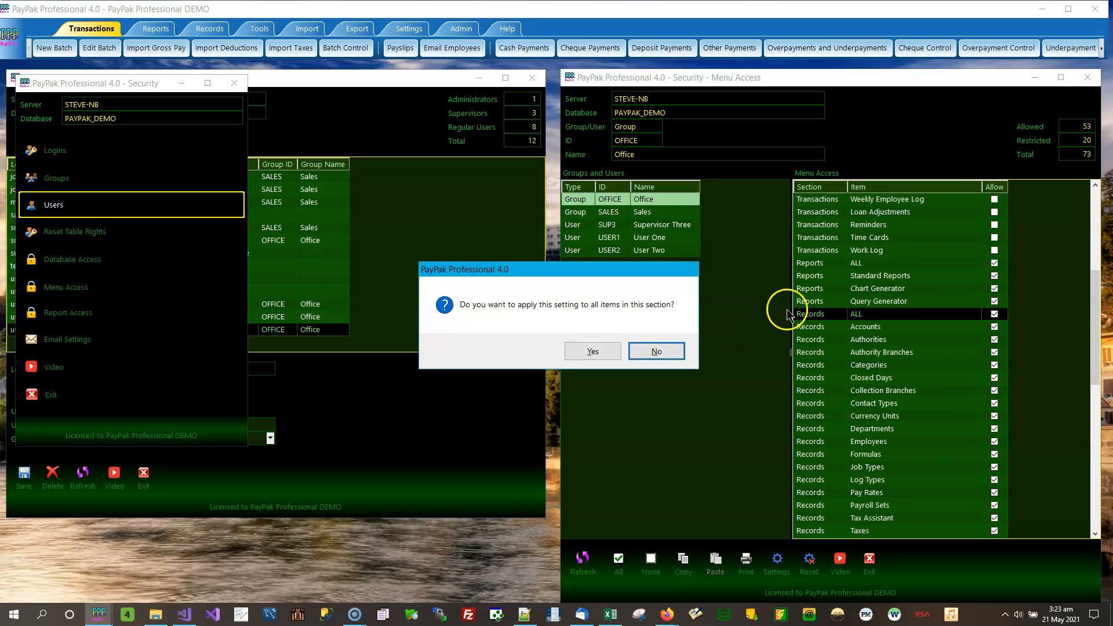
pyautogui.click(669, 352)
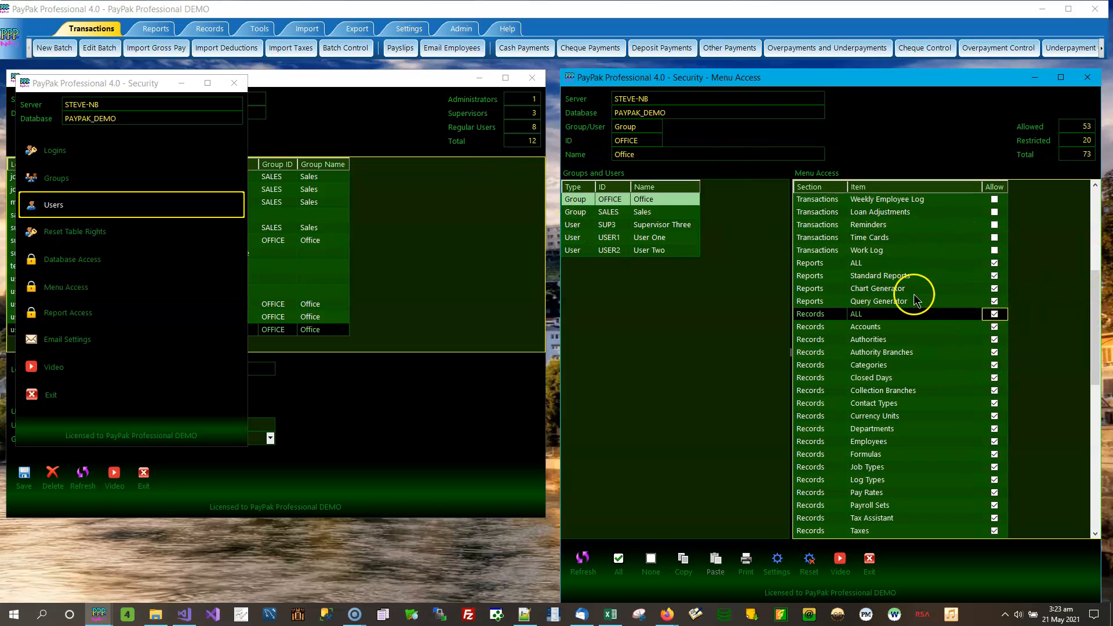
# Check New Batch, Edit Batch and Payslips for the Office group, and disallow the whole Tools section.
pyautogui.moveTo(1090, 314); pyautogui.dragTo(1103, 235)
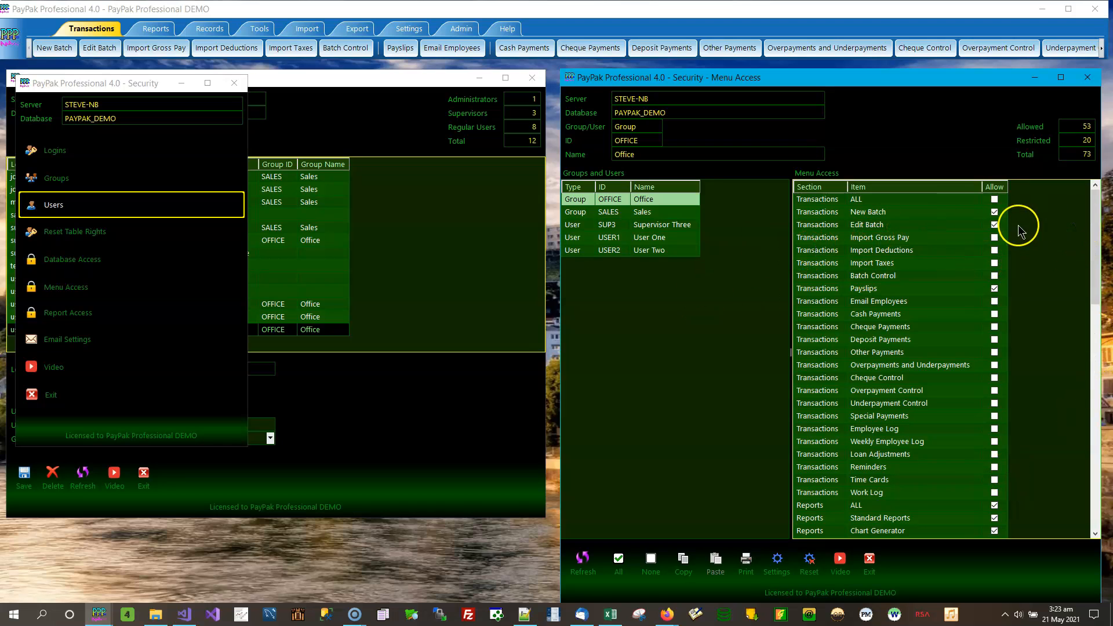
pyautogui.click(911, 213)
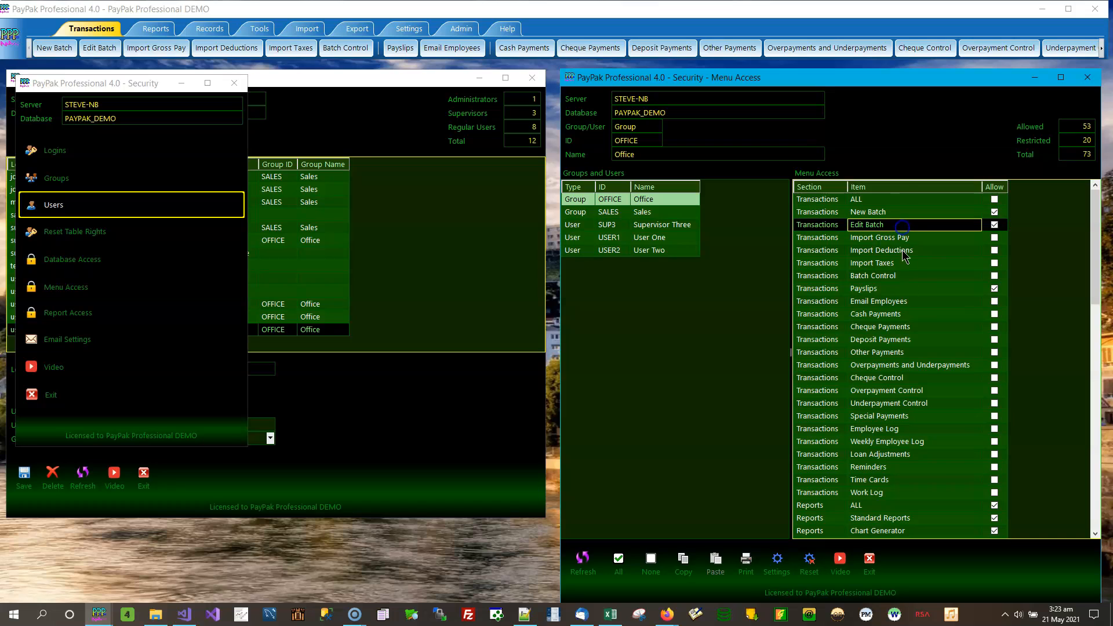
pyautogui.click(901, 289)
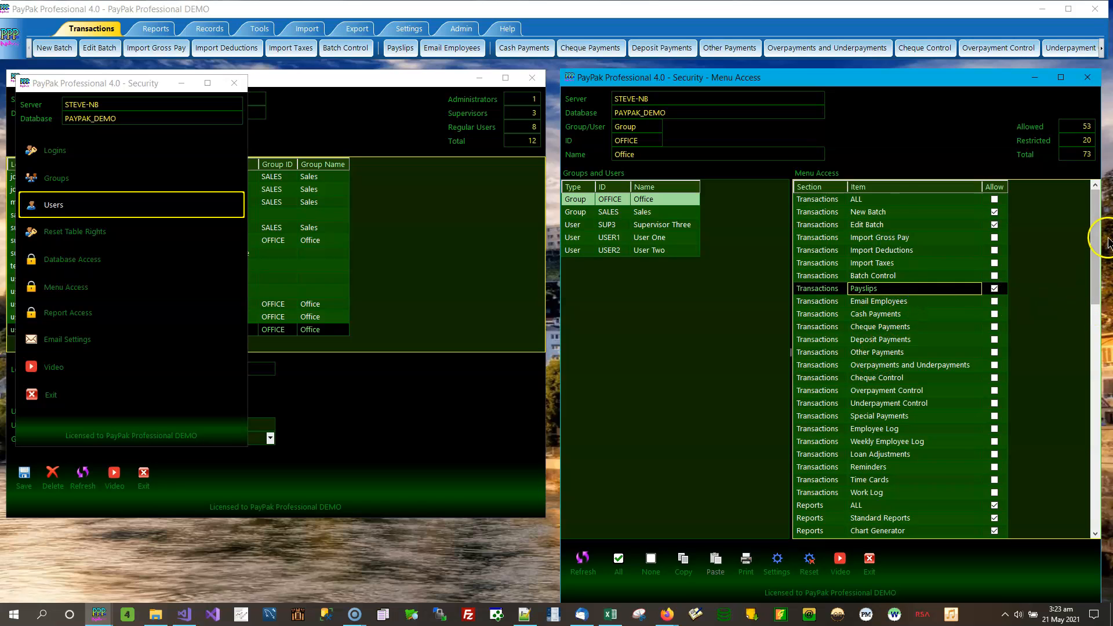
pyautogui.moveTo(1099, 215); pyautogui.dragTo(1093, 389)
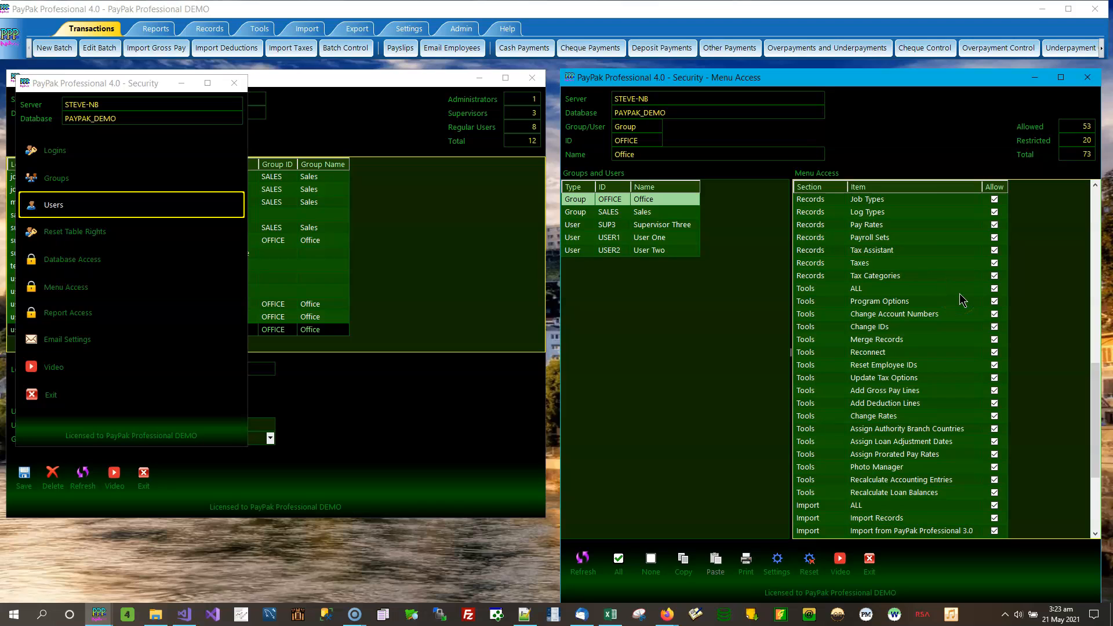
pyautogui.click(995, 293)
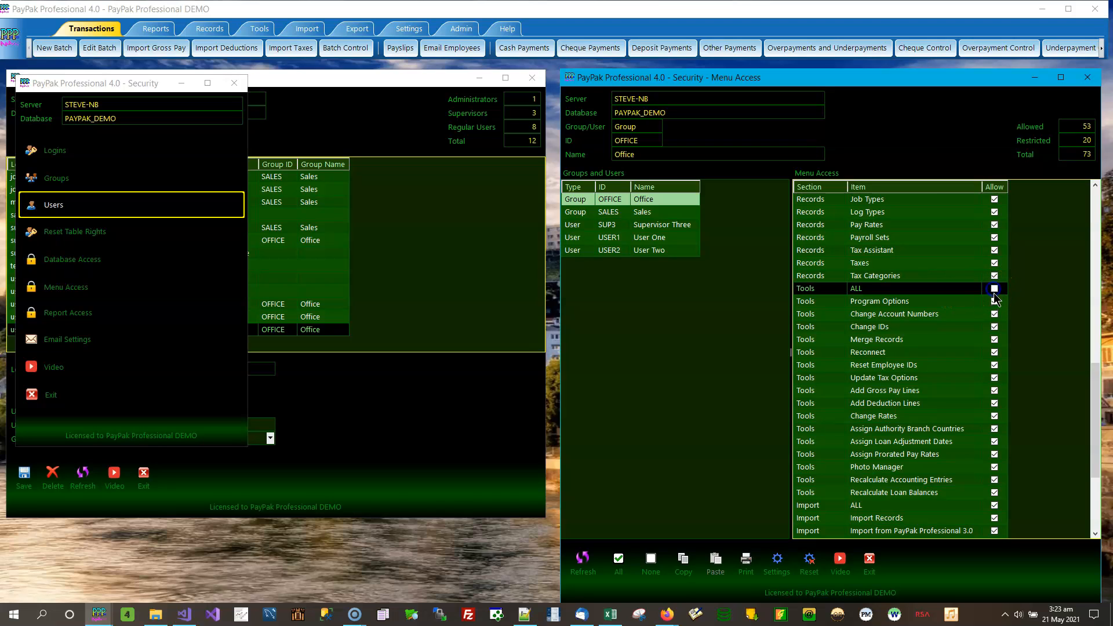
pyautogui.click(614, 351)
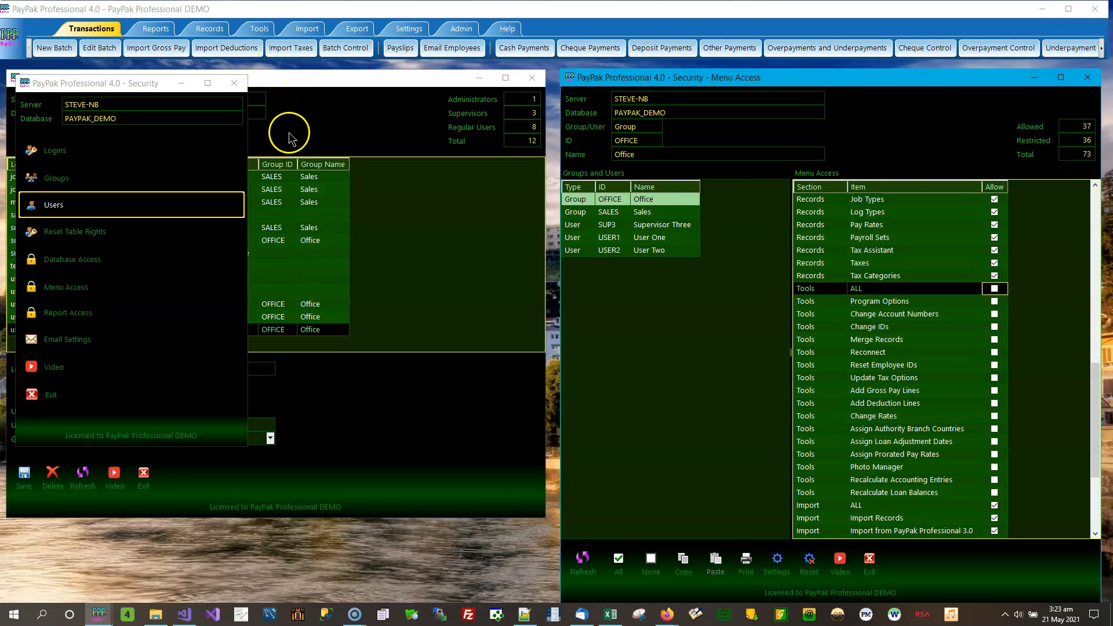
# Review the Users list, and select the Sales group in Menu Access to check its Transactions items from the ALL entry.
pyautogui.click(348, 93)
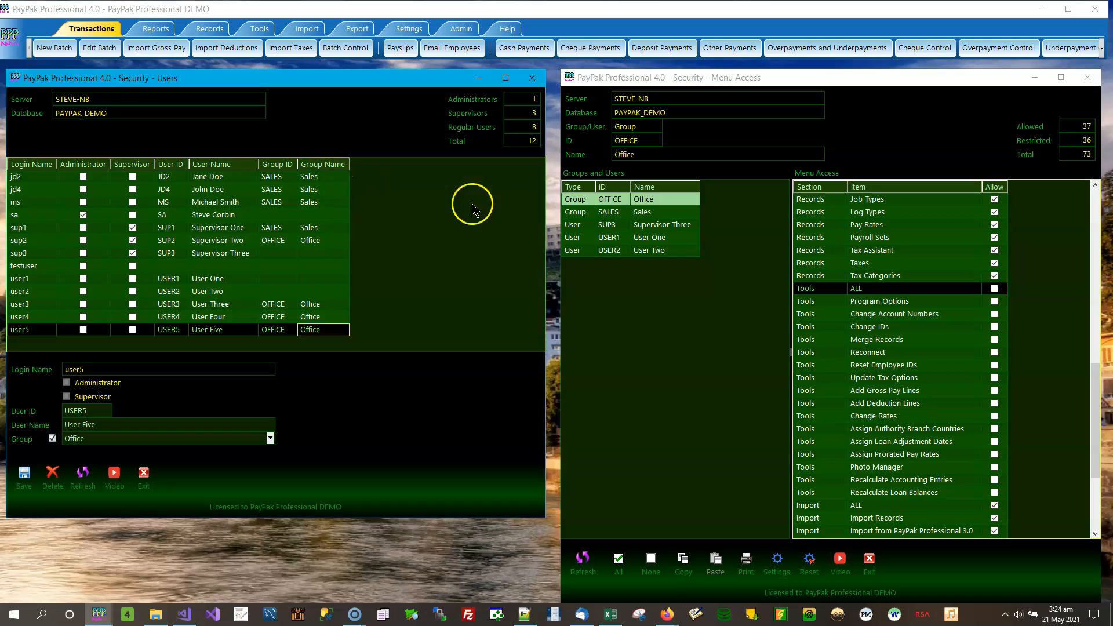
pyautogui.click(658, 214)
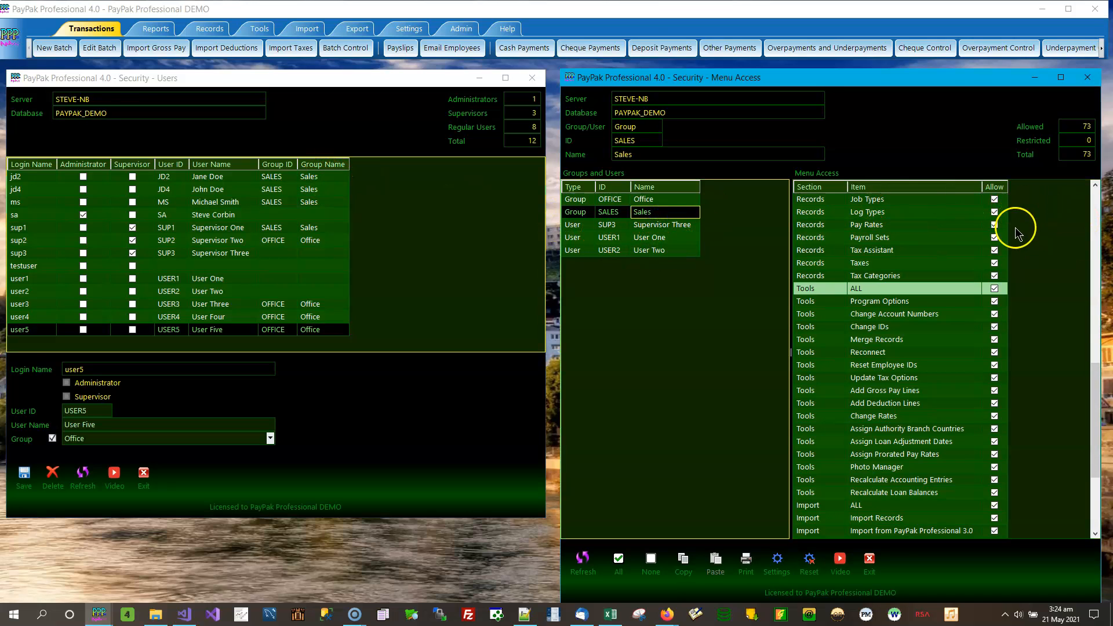
pyautogui.moveTo(1089, 390); pyautogui.dragTo(1109, 186)
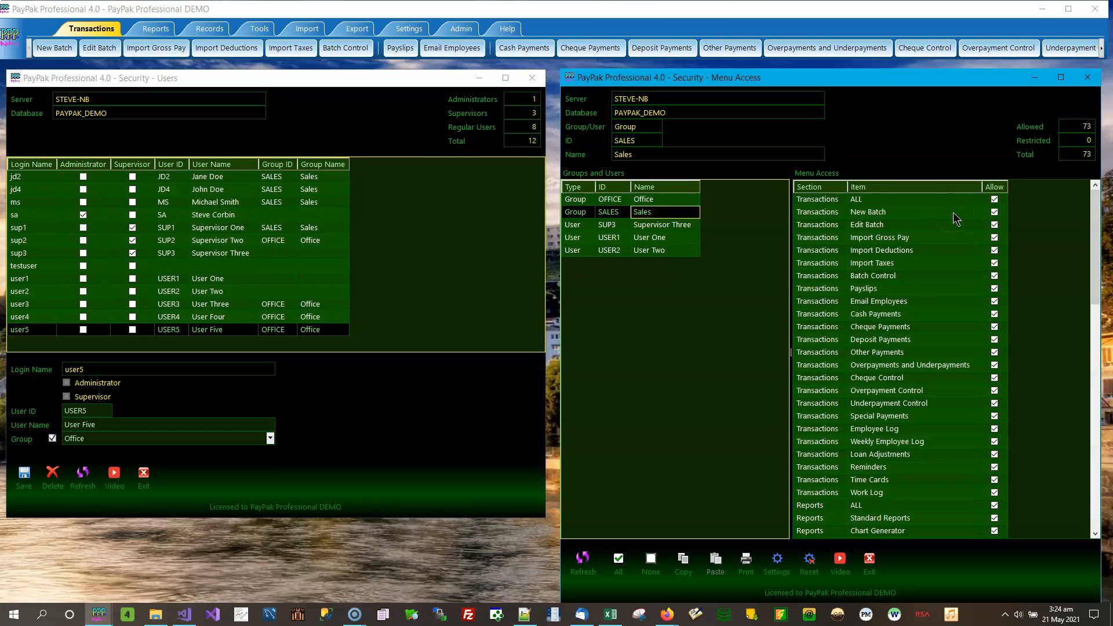
pyautogui.click(155, 31)
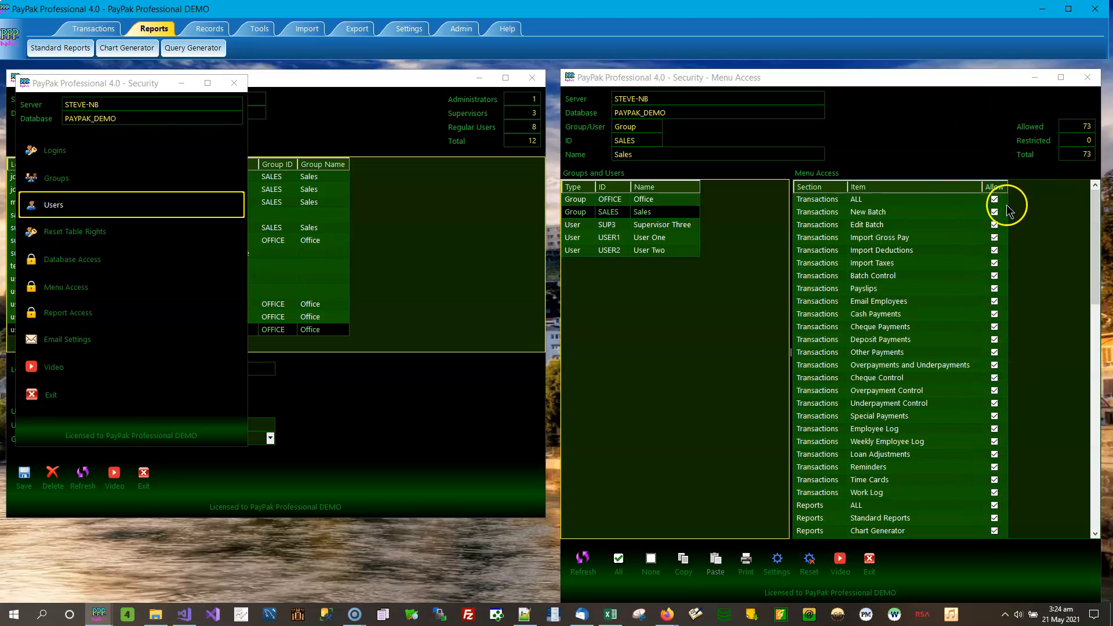
pyautogui.click(919, 199)
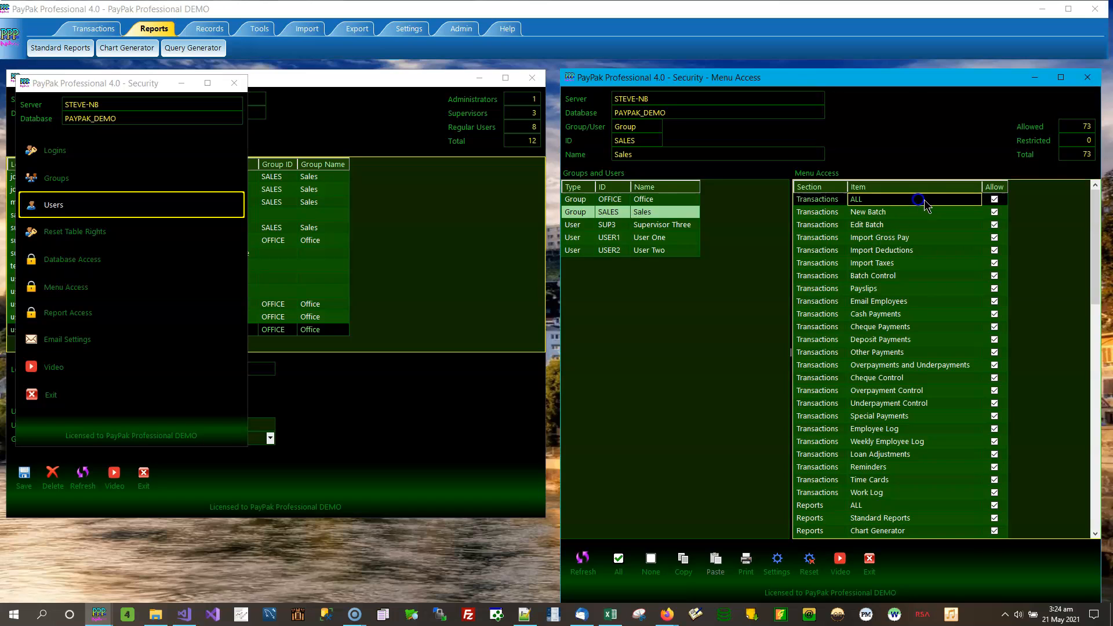
# Disallow the Sales group's Transactions section, and switch all its menu items to none, to all, and back to none.
pyautogui.click(995, 200)
pyautogui.click(597, 351)
pyautogui.click(651, 562)
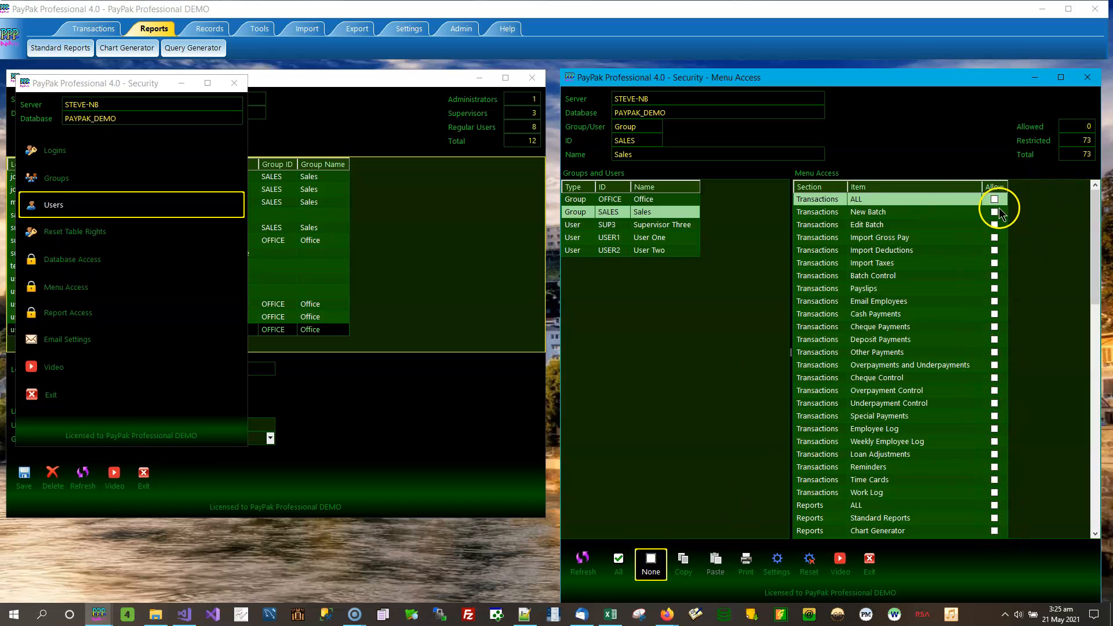
pyautogui.click(611, 567)
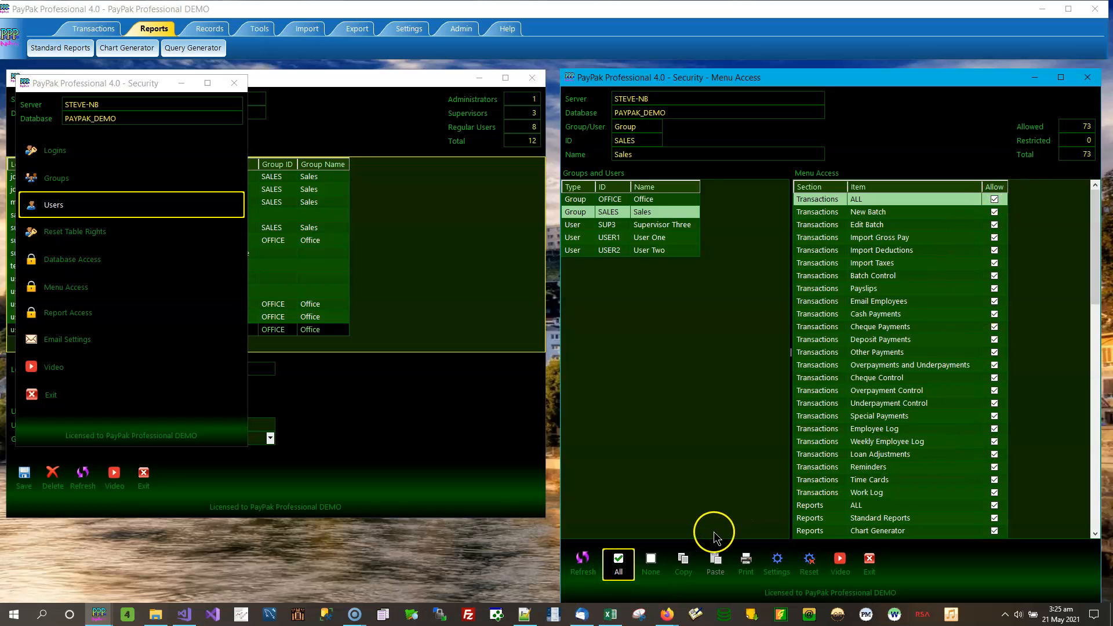
pyautogui.click(650, 563)
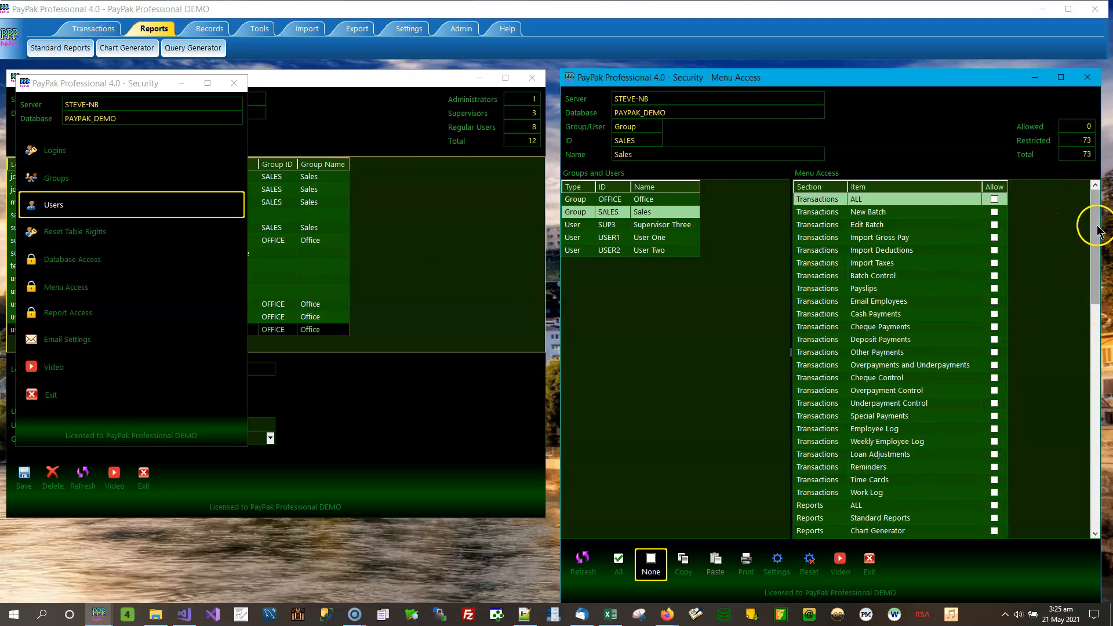
# Allow the Sales group's whole Reports section, and check its Standard Reports, Chart Generator and Query Generator items.
pyautogui.moveTo(1098, 220); pyautogui.dragTo(1096, 288)
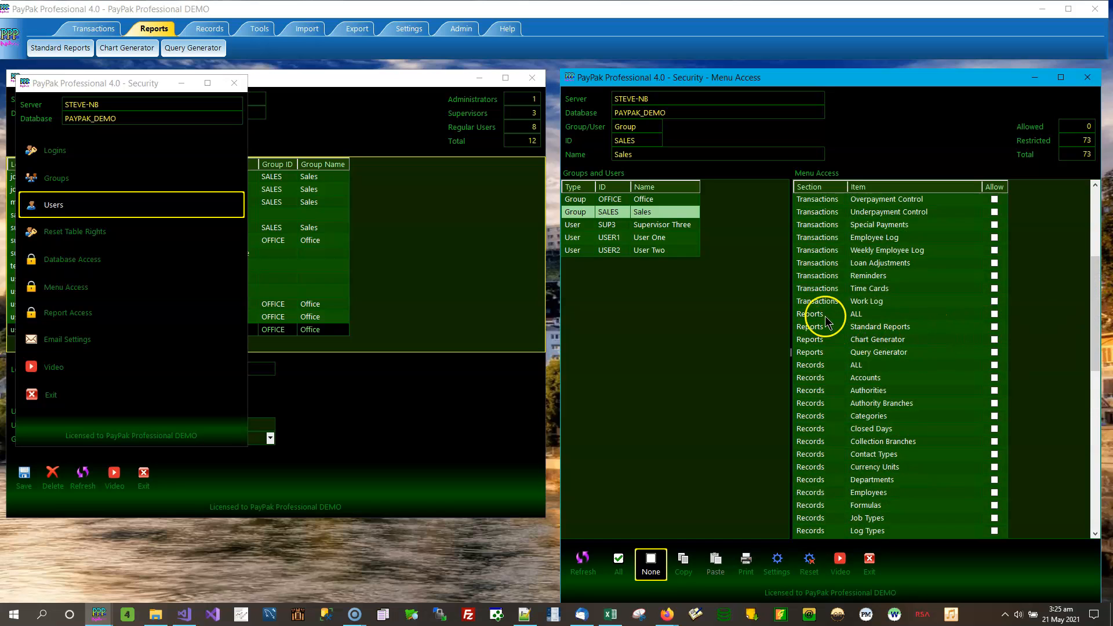
pyautogui.click(996, 314)
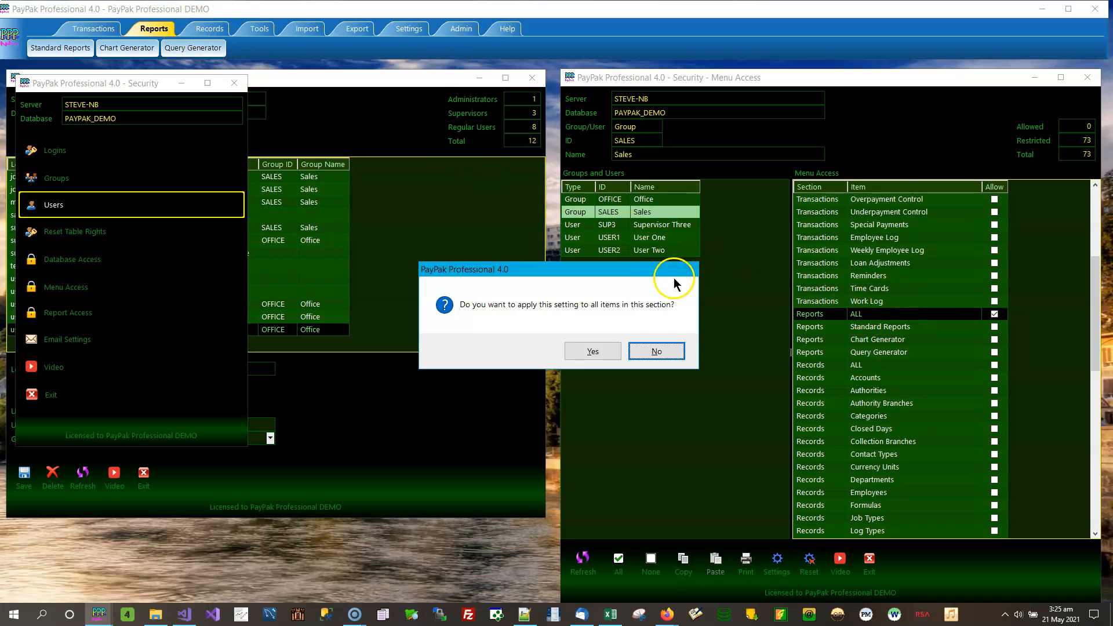
pyautogui.click(592, 352)
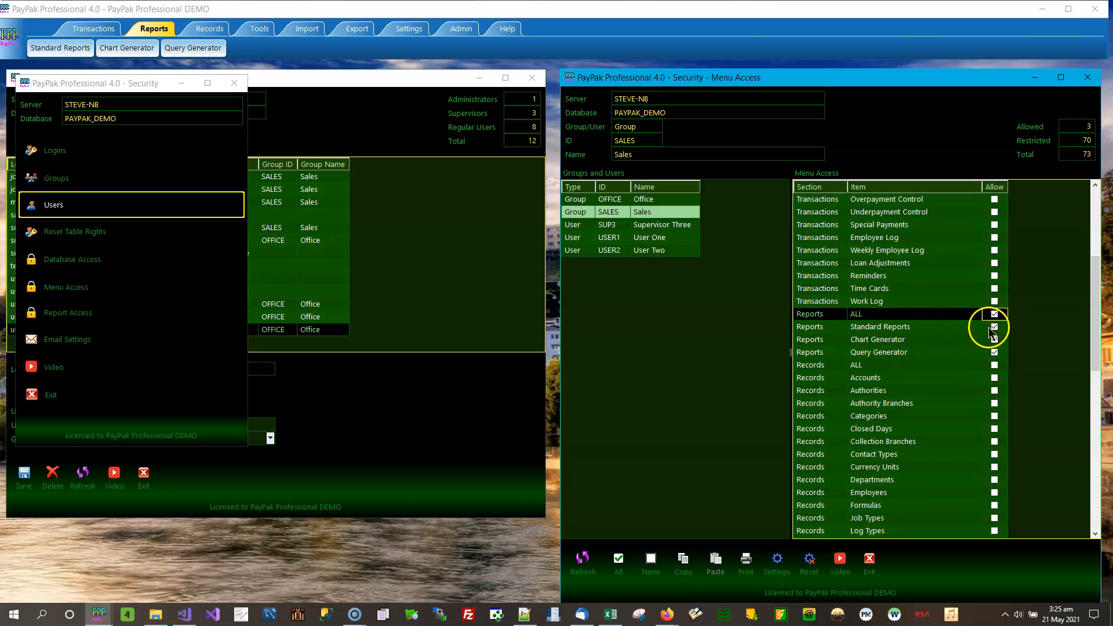
pyautogui.click(911, 327)
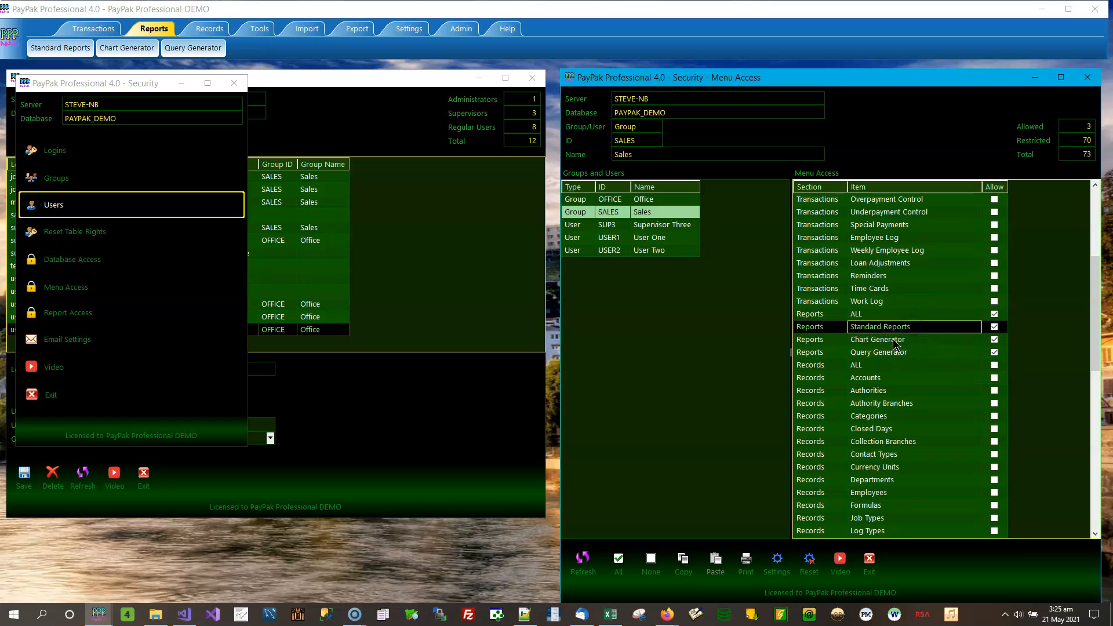
pyautogui.click(896, 341)
pyautogui.click(892, 354)
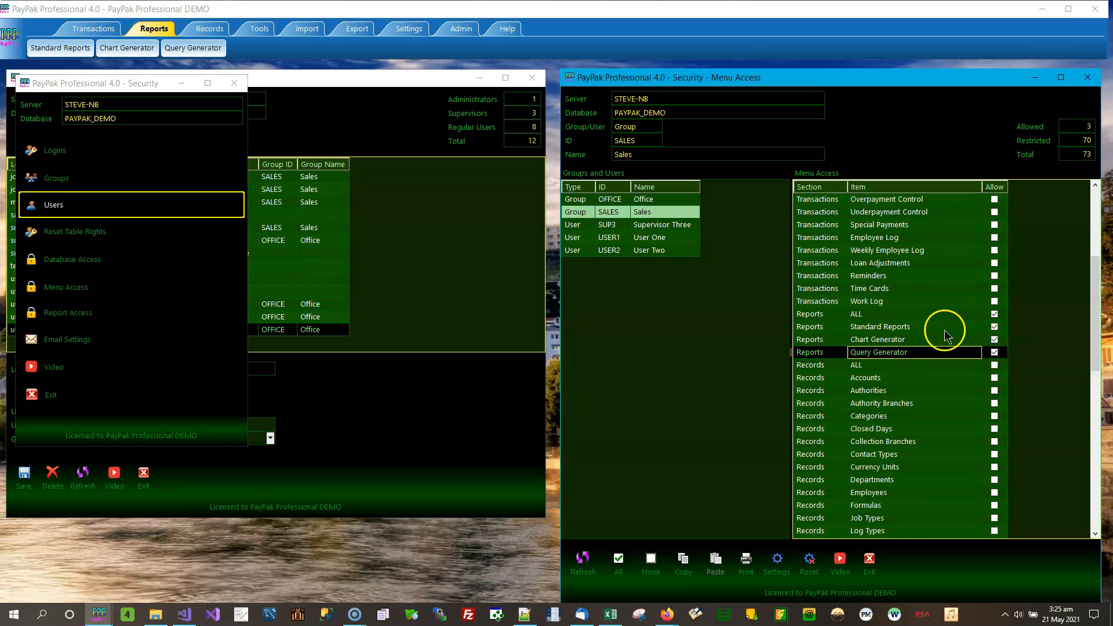
pyautogui.click(896, 340)
pyautogui.click(896, 352)
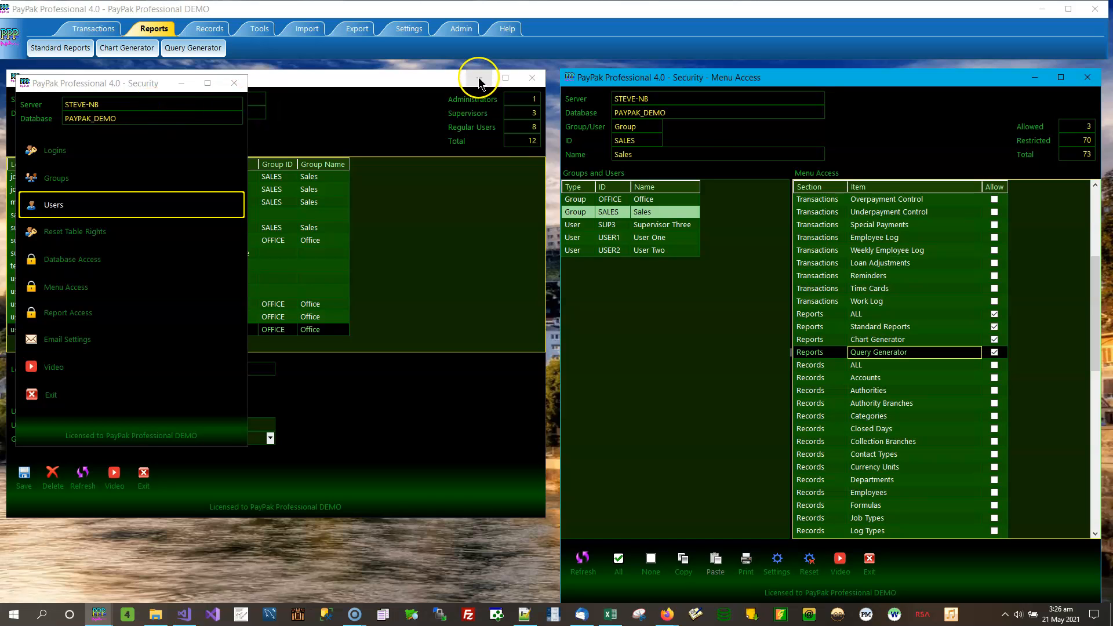
# Minimize the Security and Users windows, and make the Menu Access window and its groups list narrower.
pyautogui.click(185, 81)
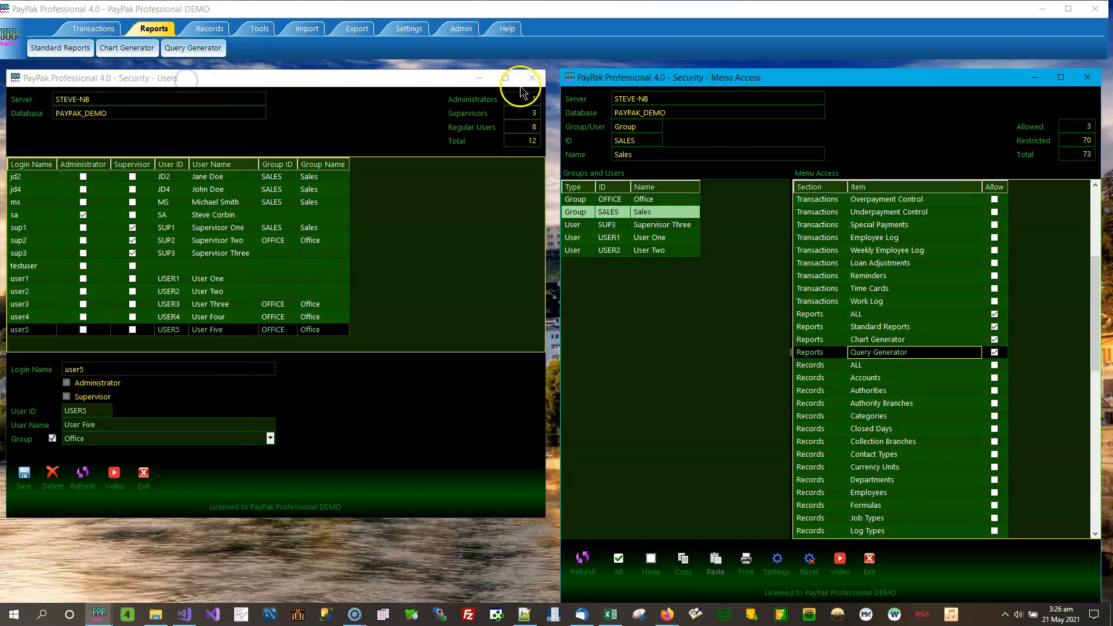
pyautogui.click(479, 78)
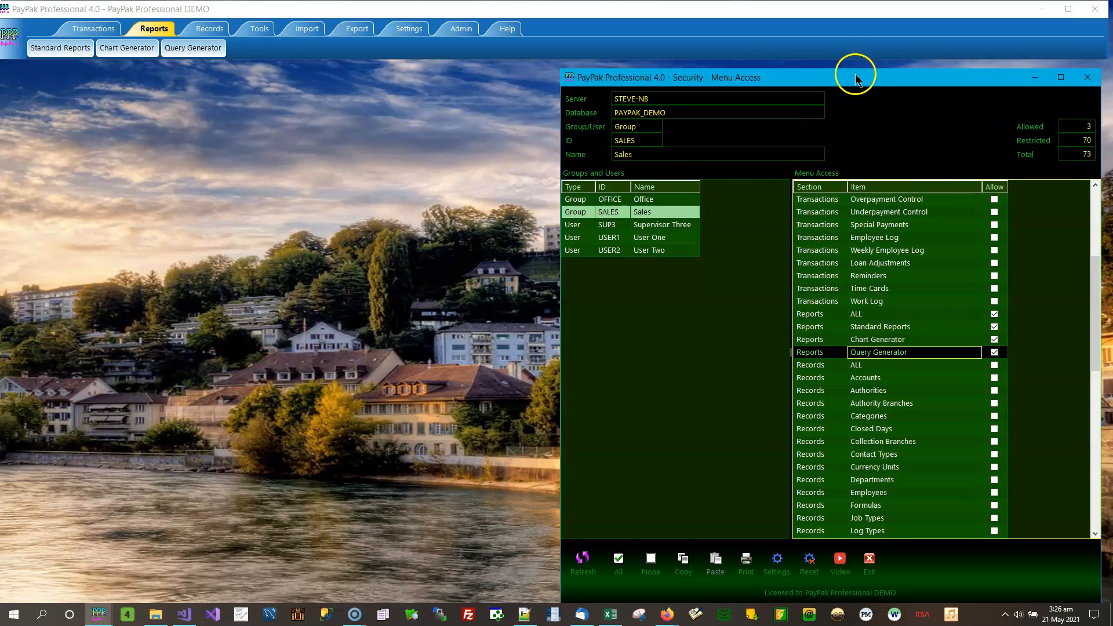
pyautogui.moveTo(855, 69); pyautogui.dragTo(857, 80)
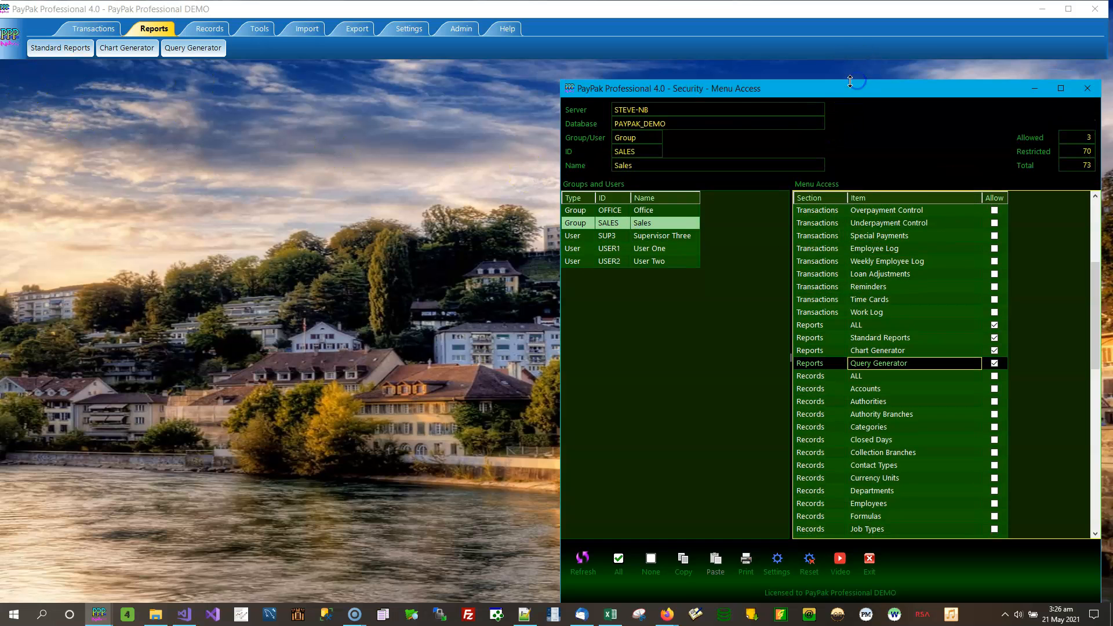
pyautogui.moveTo(734, 93); pyautogui.dragTo(740, 88)
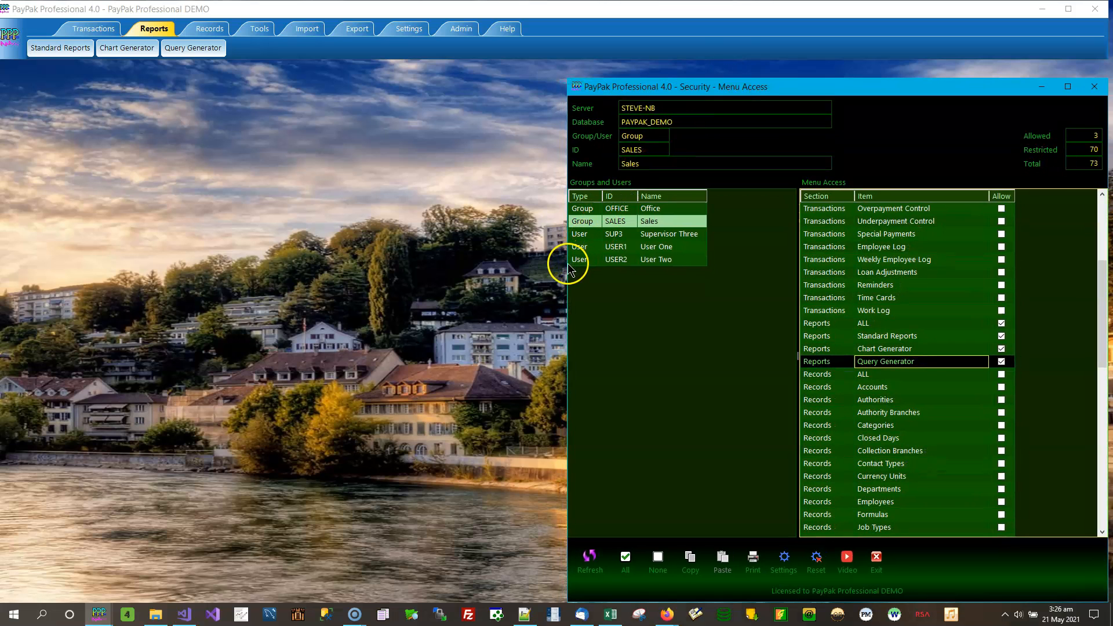
pyautogui.moveTo(564, 263); pyautogui.dragTo(708, 261)
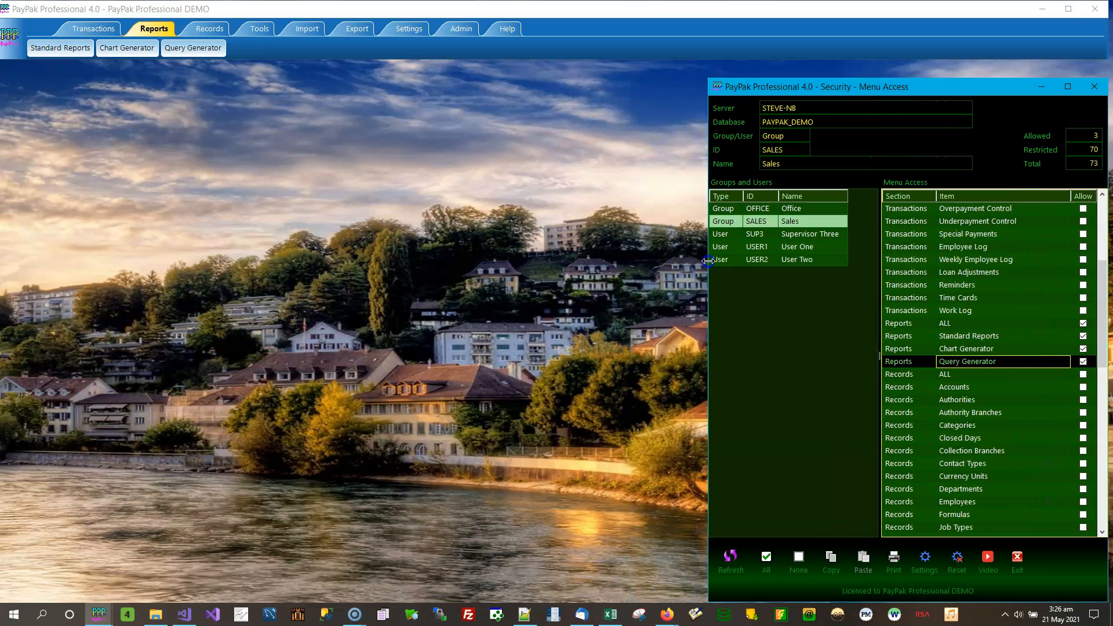
pyautogui.moveTo(879, 279); pyautogui.dragTo(859, 284)
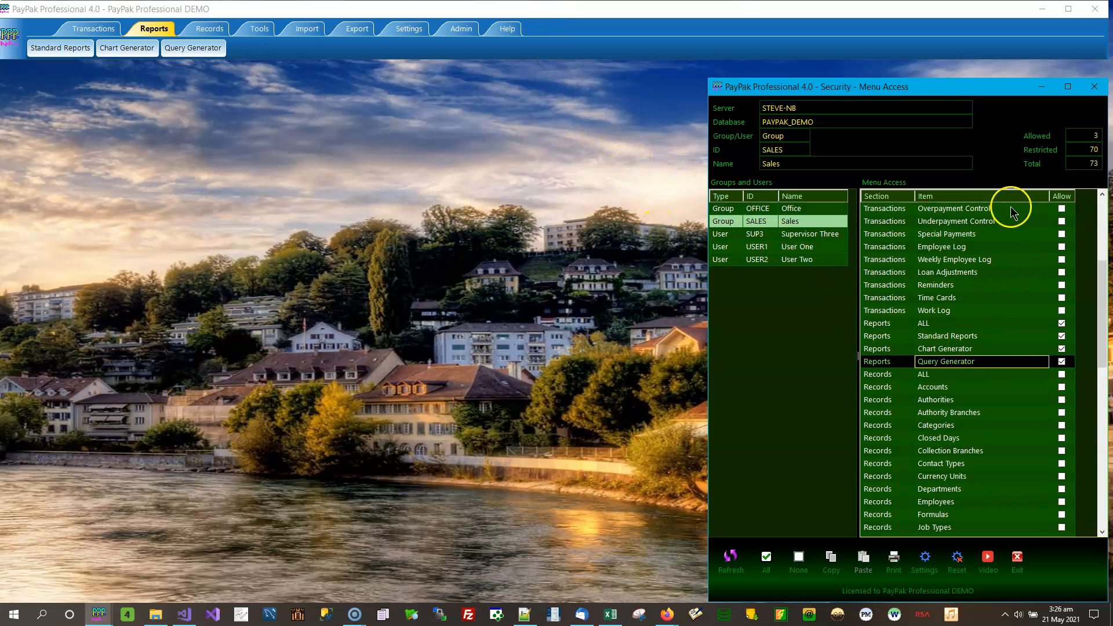
# Select the Office group in Menu Access, and check in the Users list which users belong to it.
pyautogui.click(801, 212)
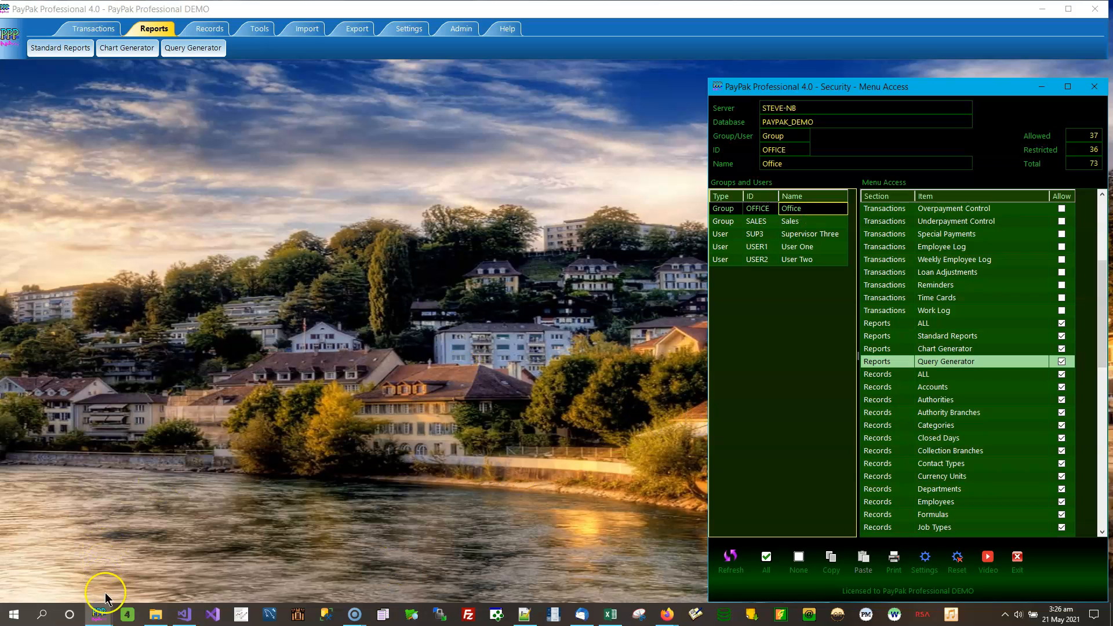
pyautogui.moveTo(99, 622)
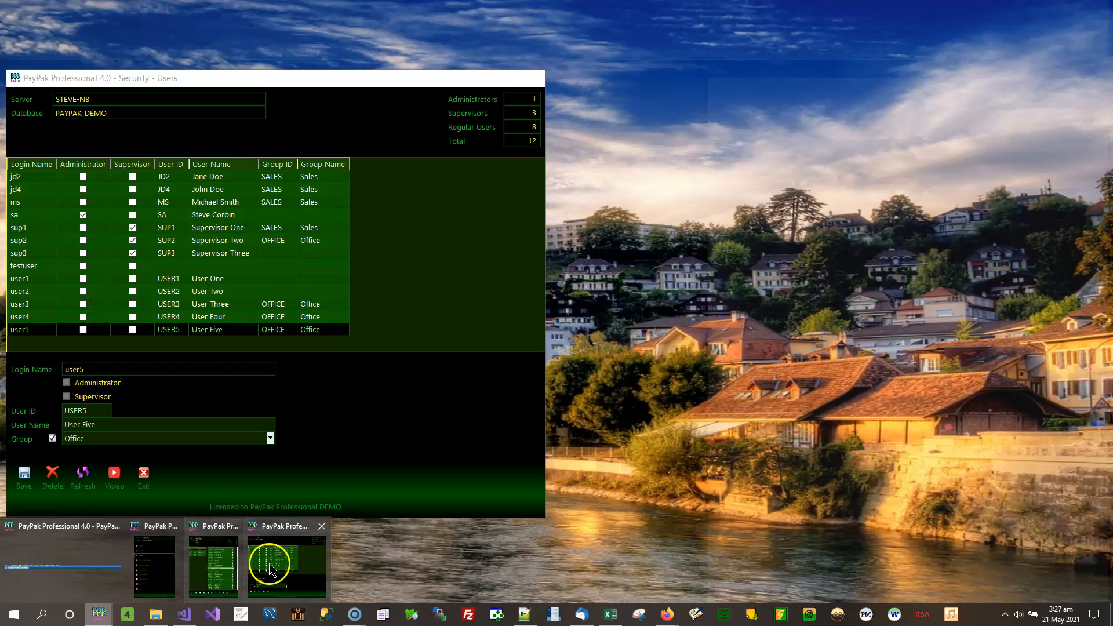
pyautogui.click(272, 562)
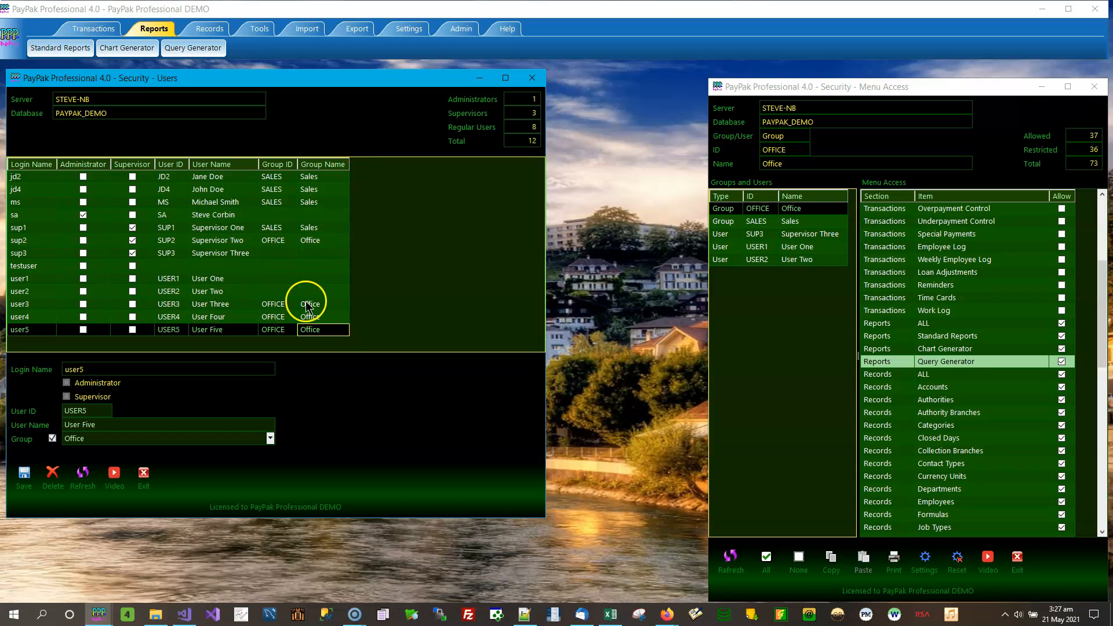
pyautogui.click(202, 257)
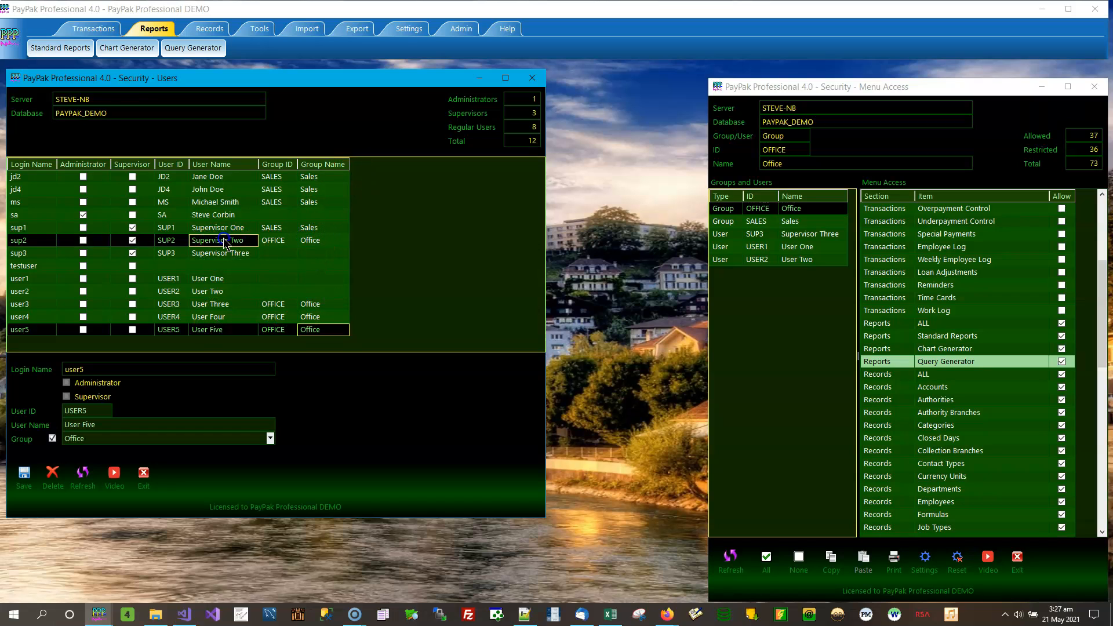
pyautogui.click(316, 305)
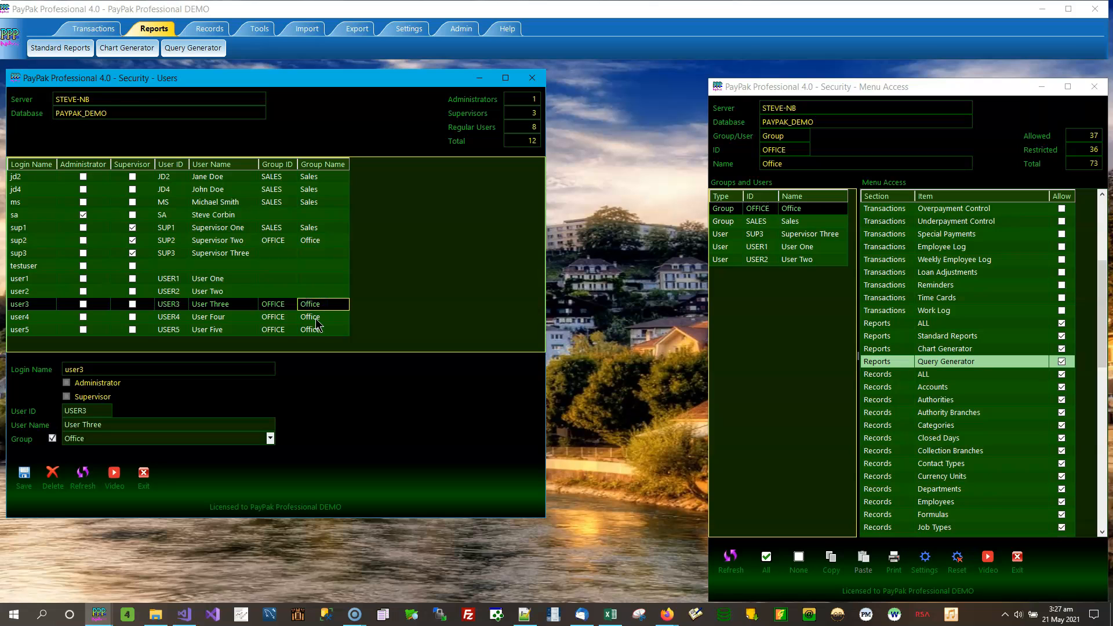
pyautogui.click(318, 317)
pyautogui.click(317, 330)
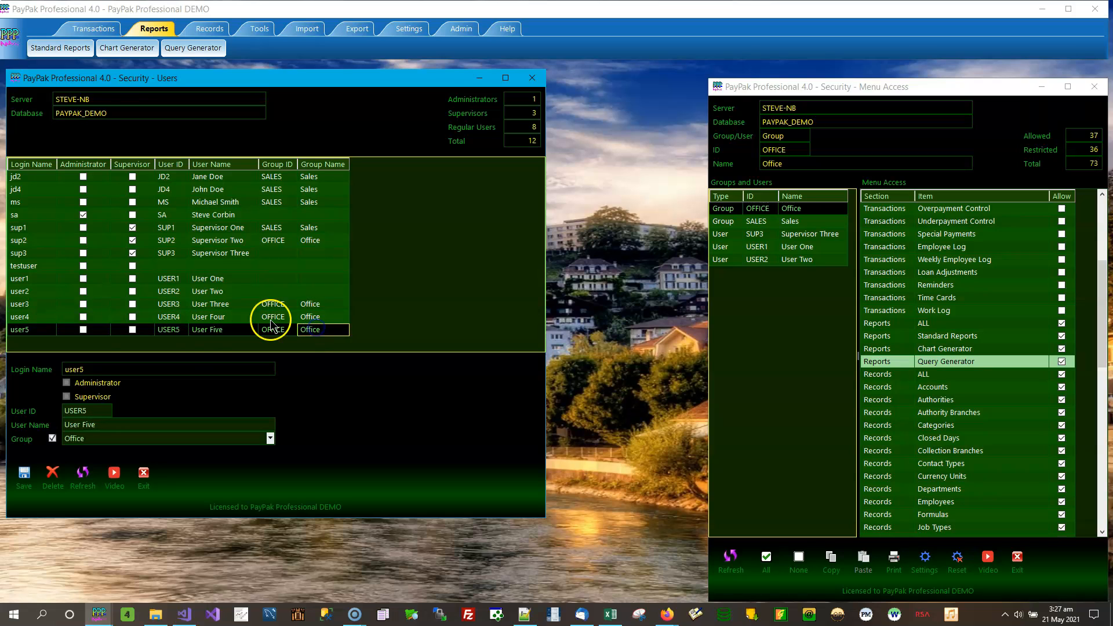
pyautogui.click(169, 304)
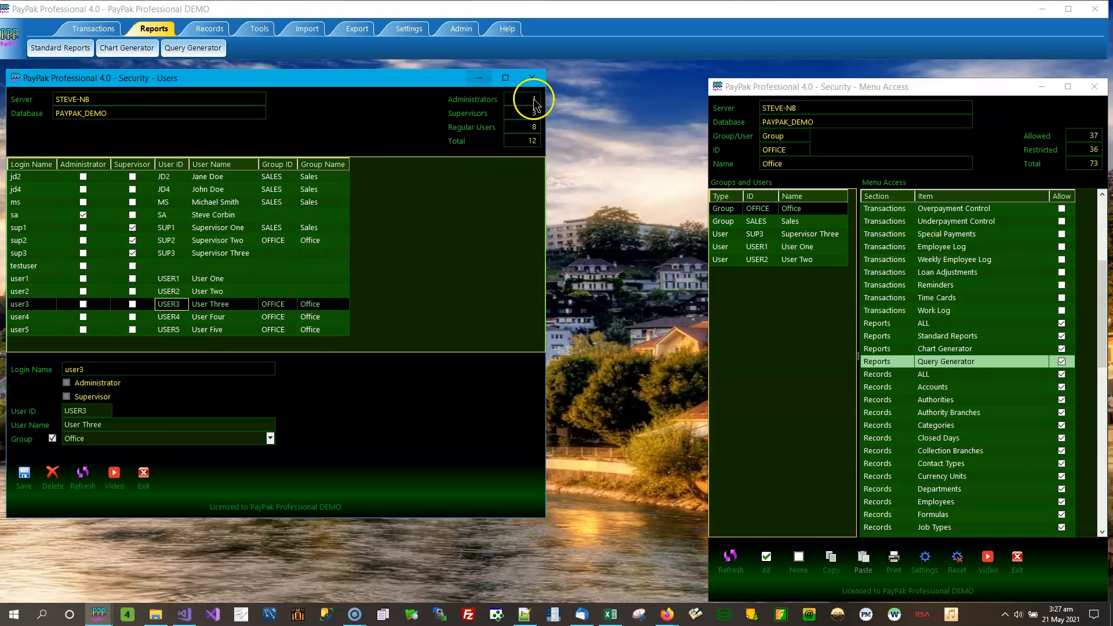
# Minimize the Users list, log in to a second PayPak session as user3 with the password, and place it below the main menu.
pyautogui.click(479, 78)
pyautogui.rightClick(98, 615)
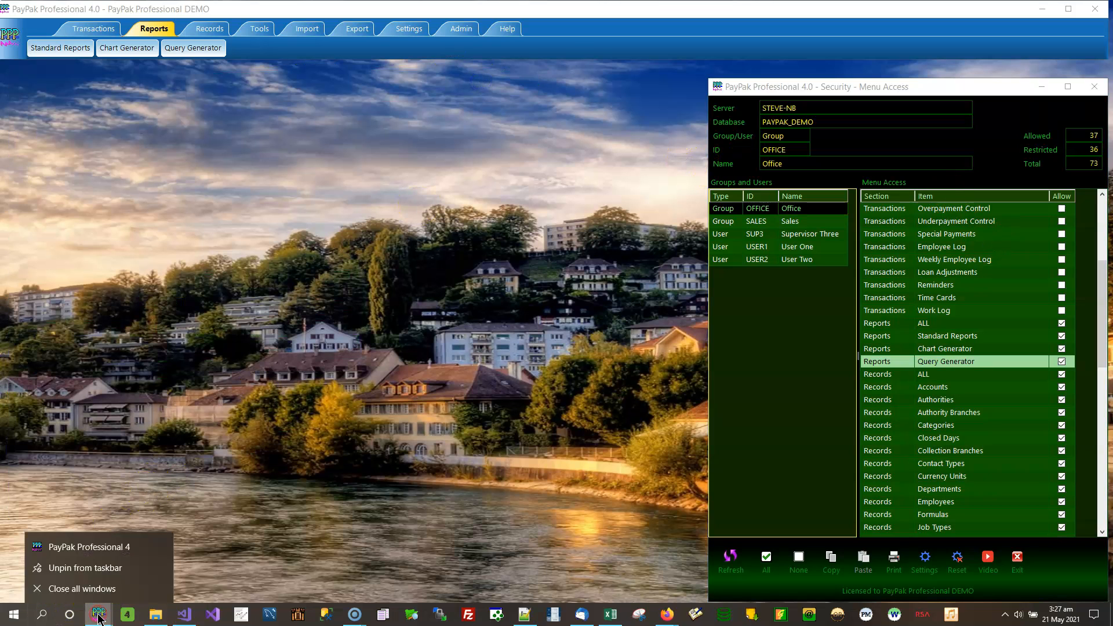
pyautogui.click(101, 552)
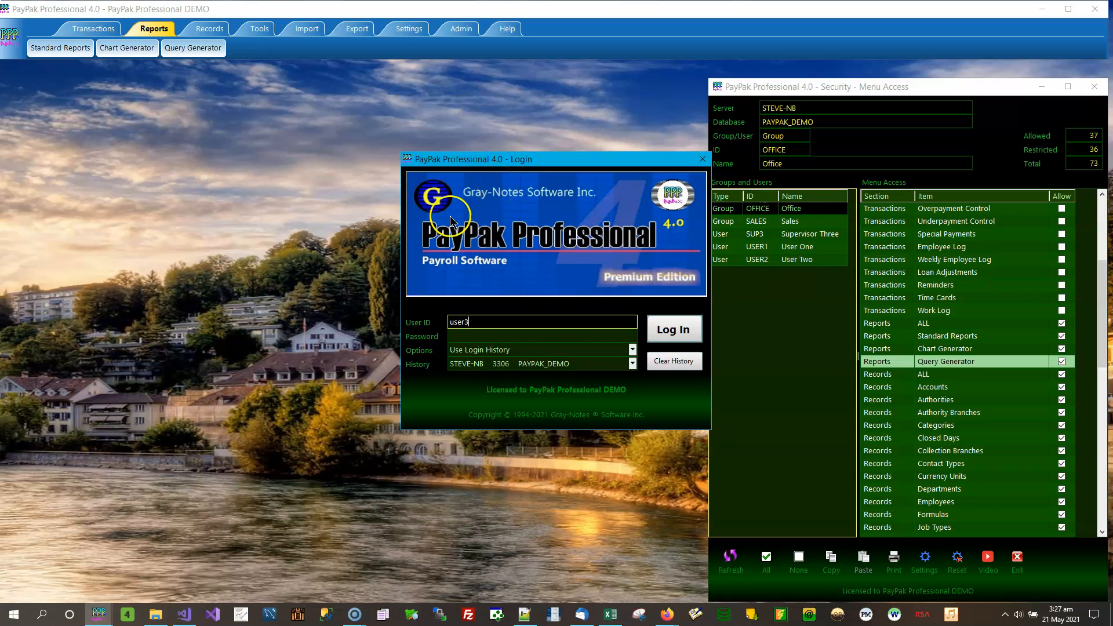
pyautogui.click(531, 334)
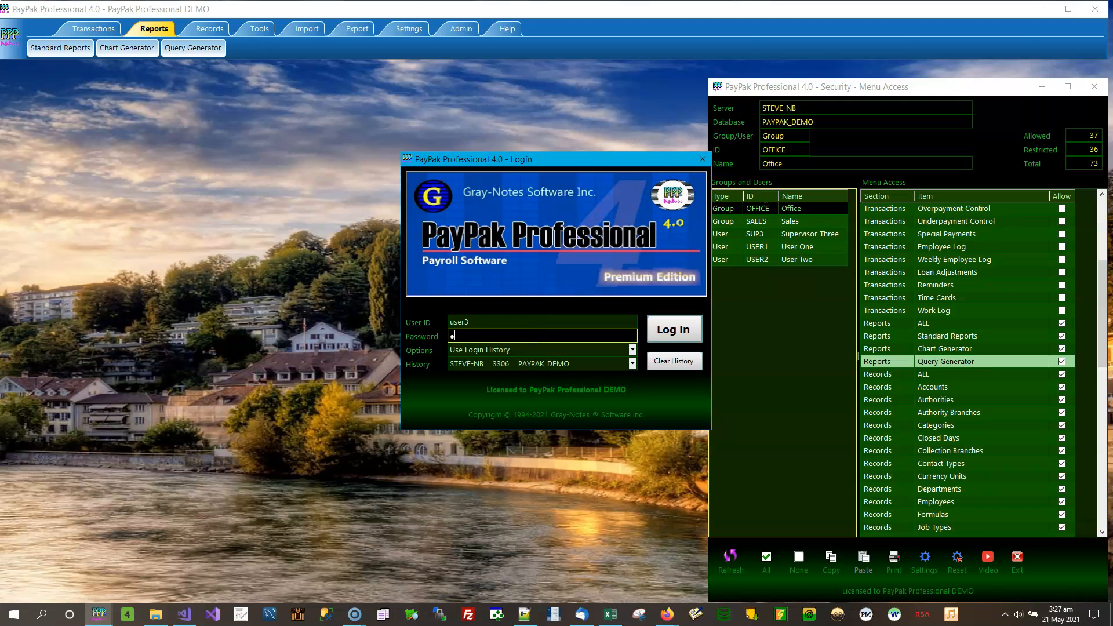
pyautogui.click(660, 333)
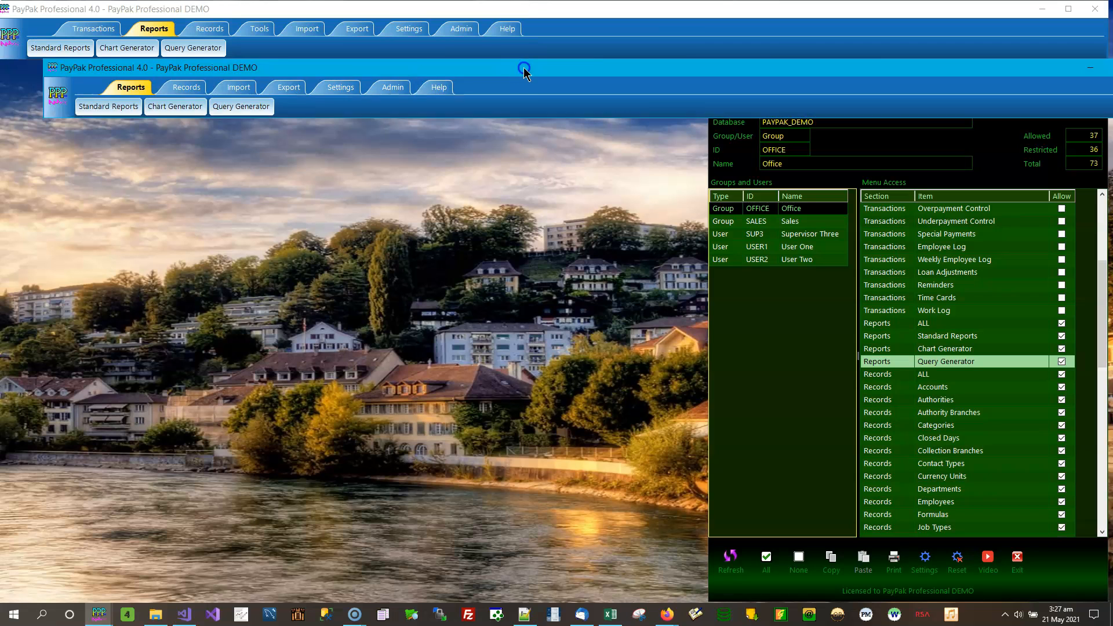
pyautogui.moveTo(486, 75)
pyautogui.mouseDown()
pyautogui.moveTo(472, 66)
pyautogui.moveTo(479, 72)
pyautogui.mouseUp()
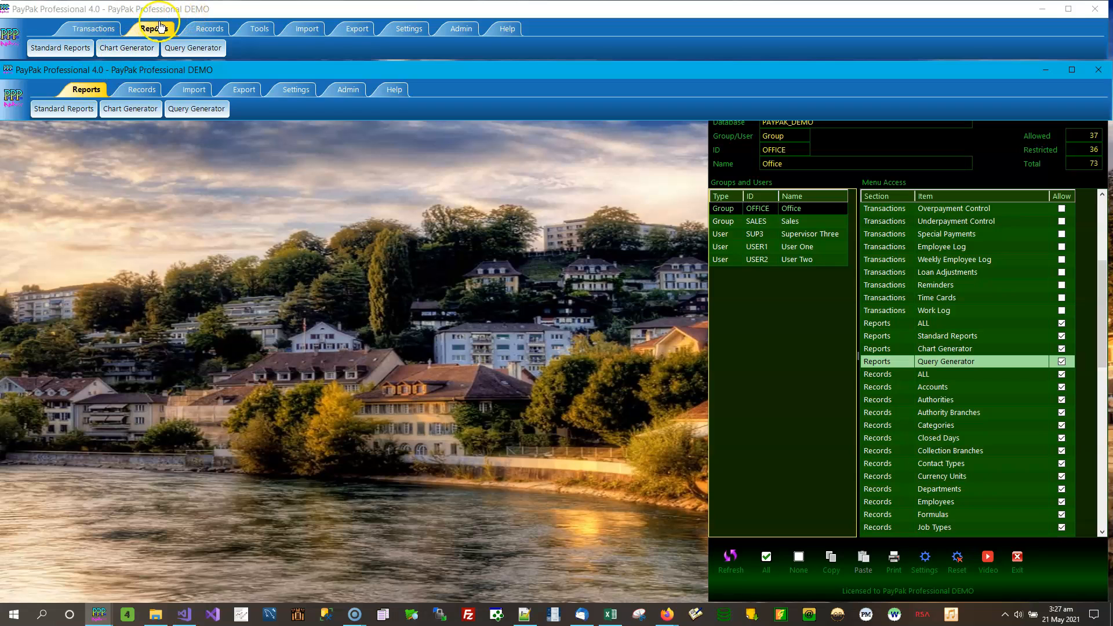
# Compare the first session's Transactions menu with user3's available menus and the Office group's Menu Access entries.
pyautogui.click(97, 32)
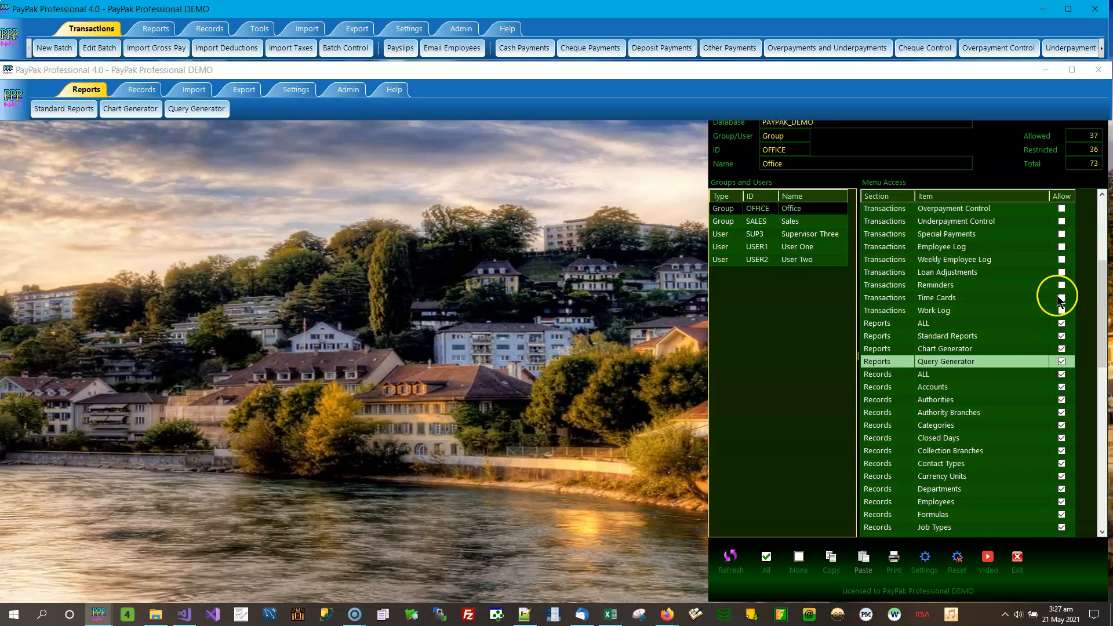
pyautogui.moveTo(1104, 294); pyautogui.dragTo(1098, 339)
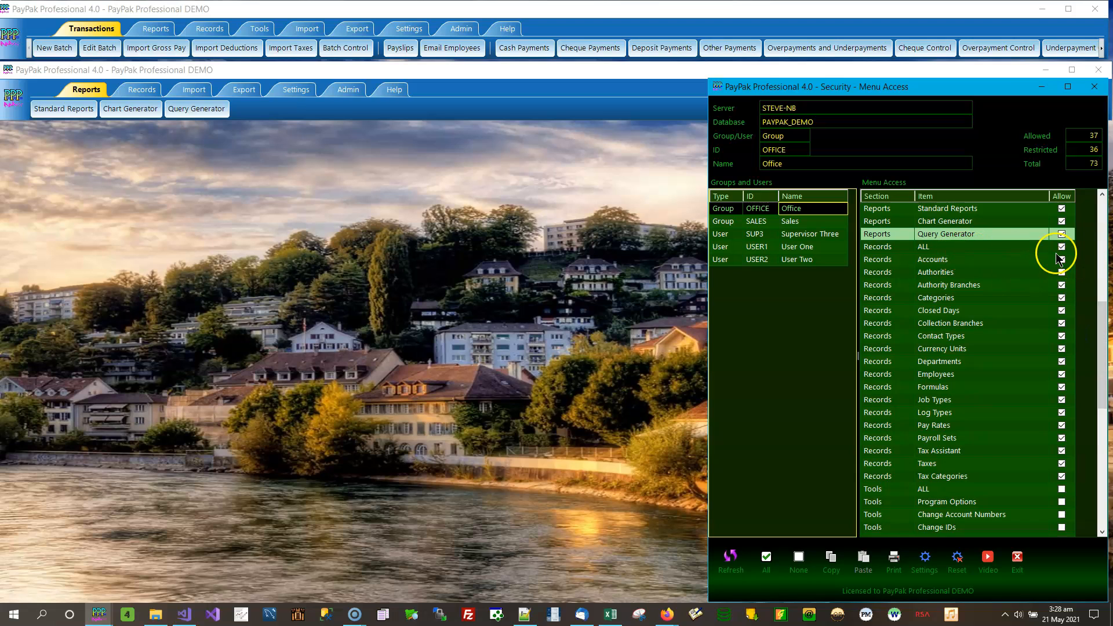
pyautogui.click(132, 106)
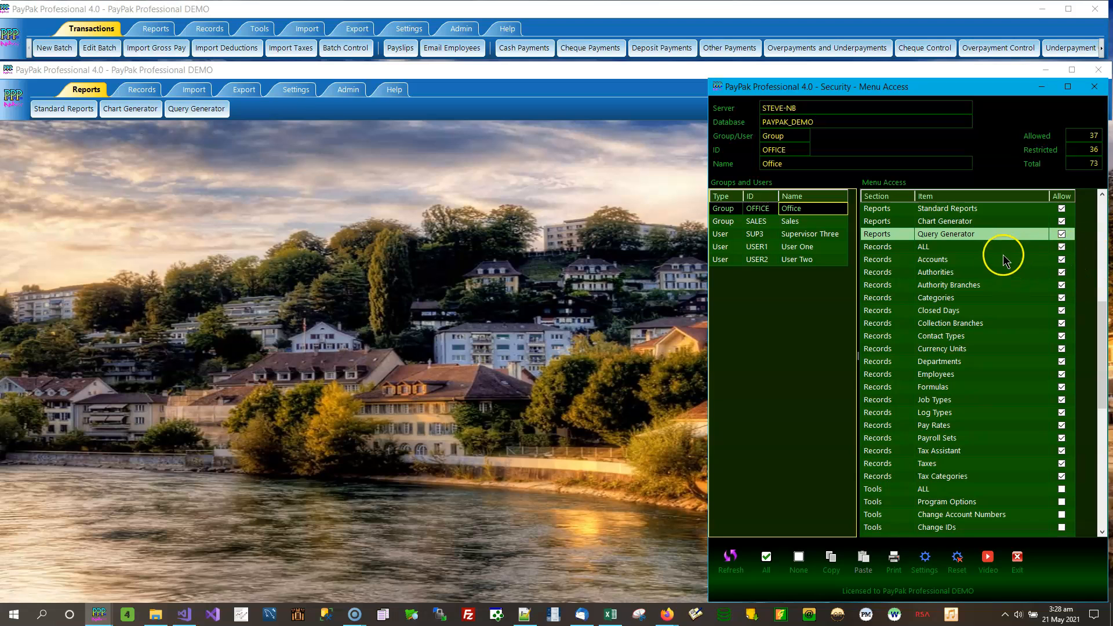
# Disallow the Records and Import sections for the Office group, applying the setting to all items in each section.
pyautogui.click(1062, 246)
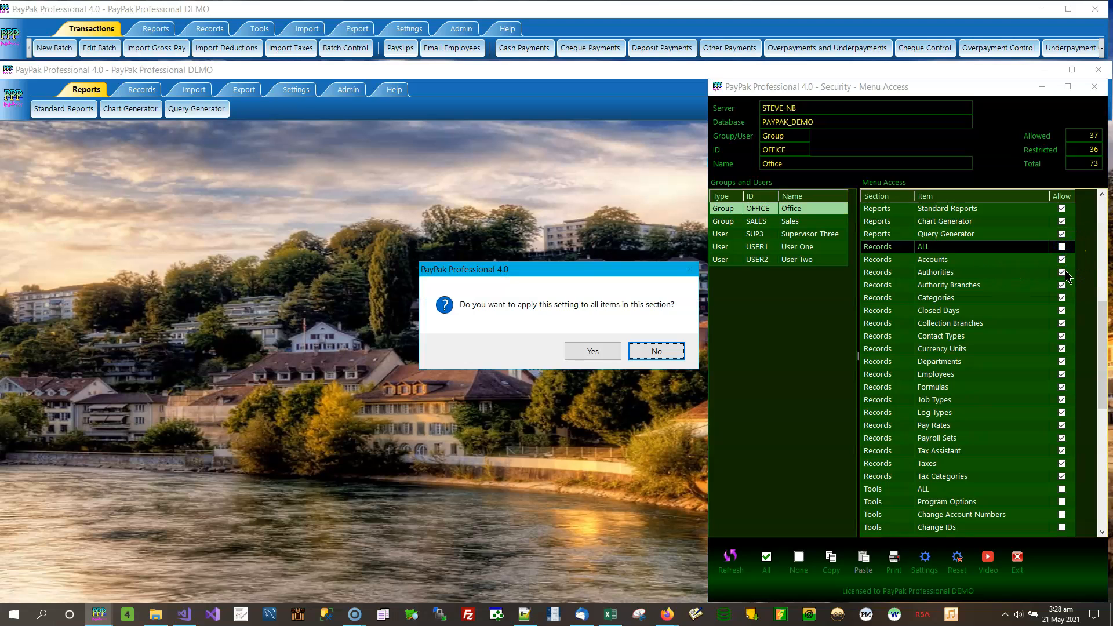
pyautogui.click(594, 351)
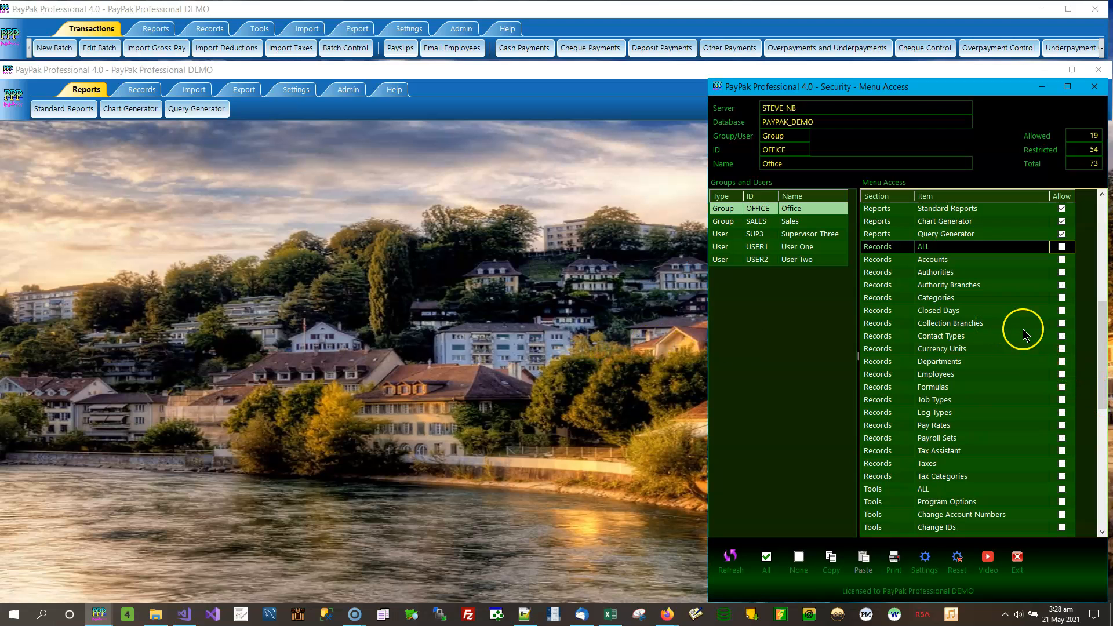
pyautogui.moveTo(1103, 344); pyautogui.dragTo(1103, 479)
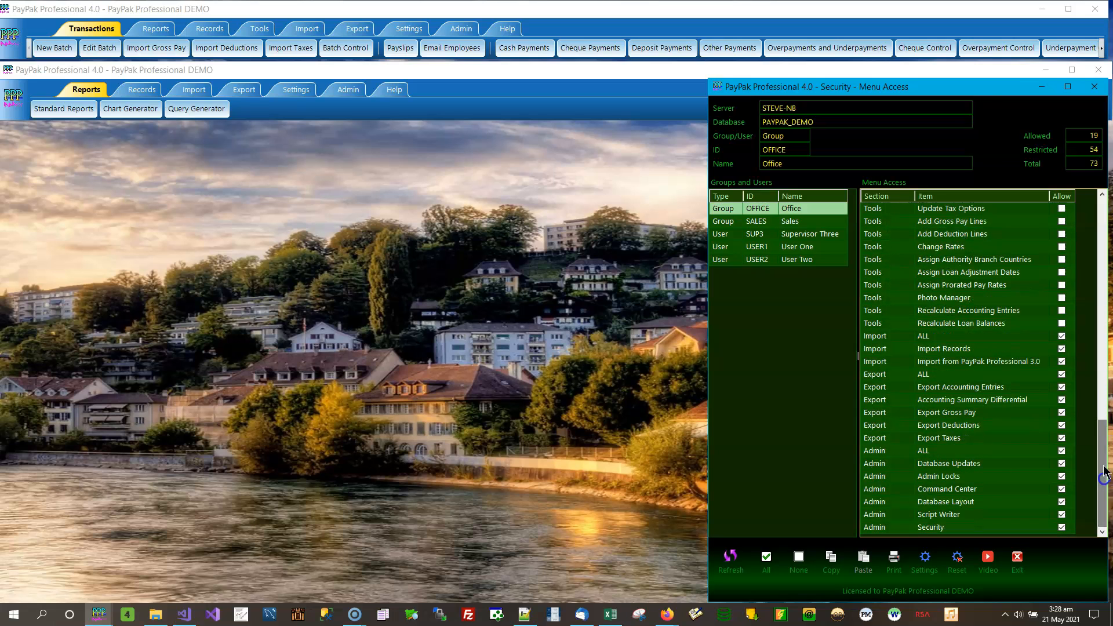
pyautogui.click(1062, 337)
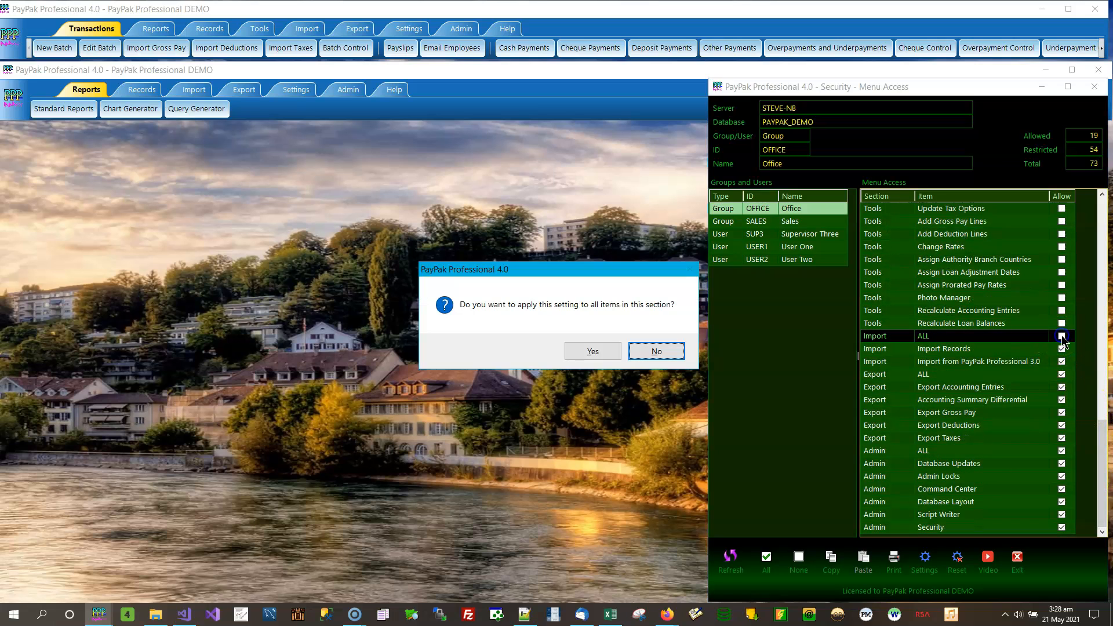
pyautogui.click(576, 349)
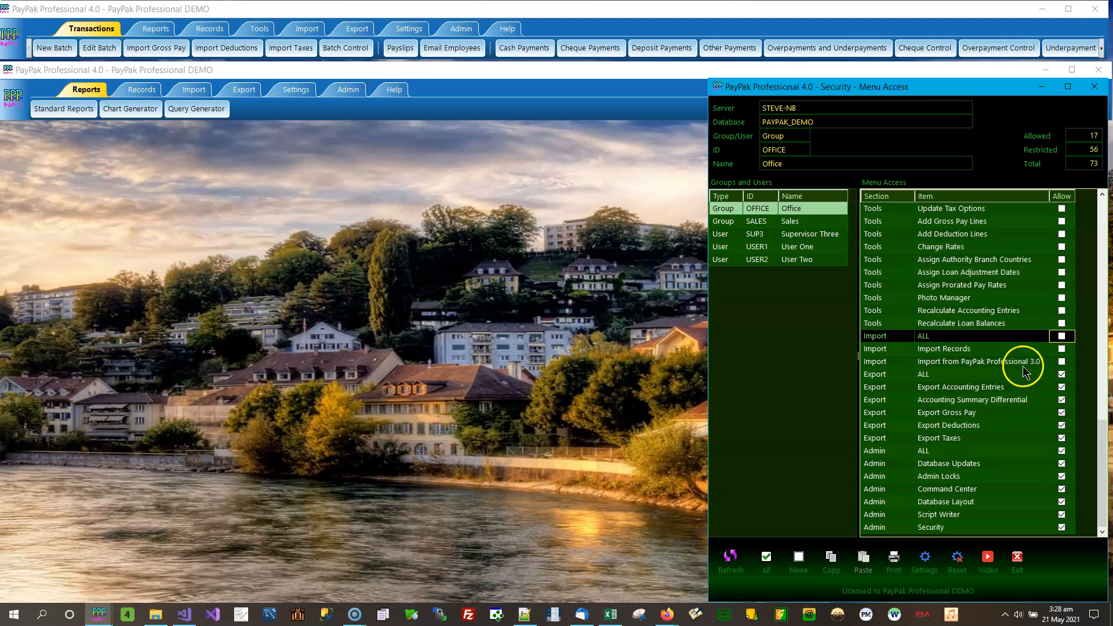
# Disallow the Office group's whole Export section, and allow the section with all its items again.
pyautogui.click(1061, 375)
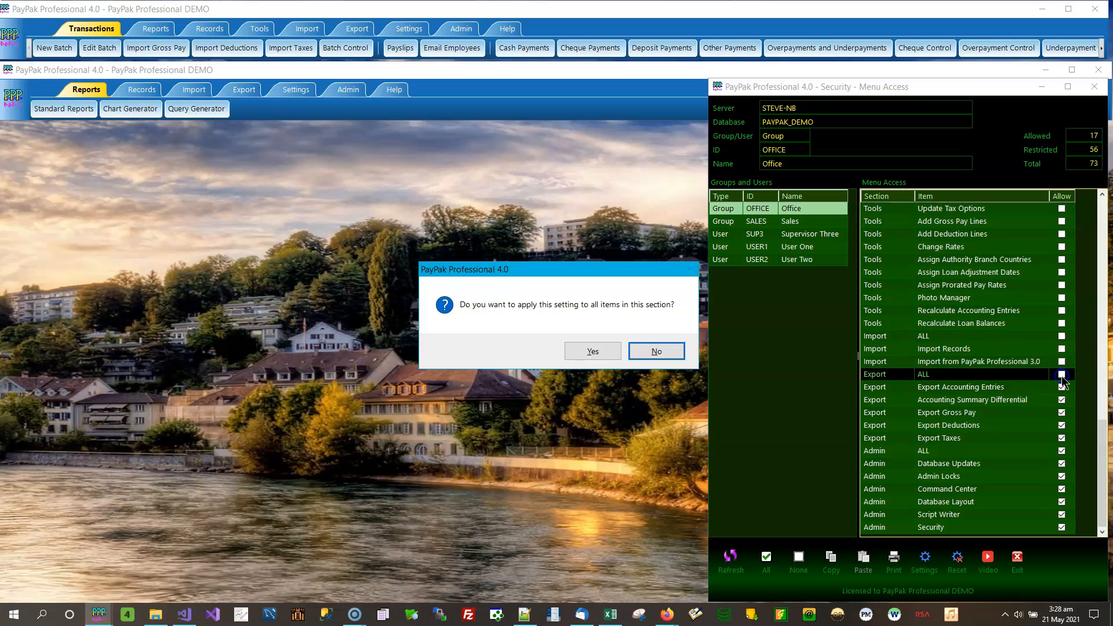
pyautogui.click(592, 351)
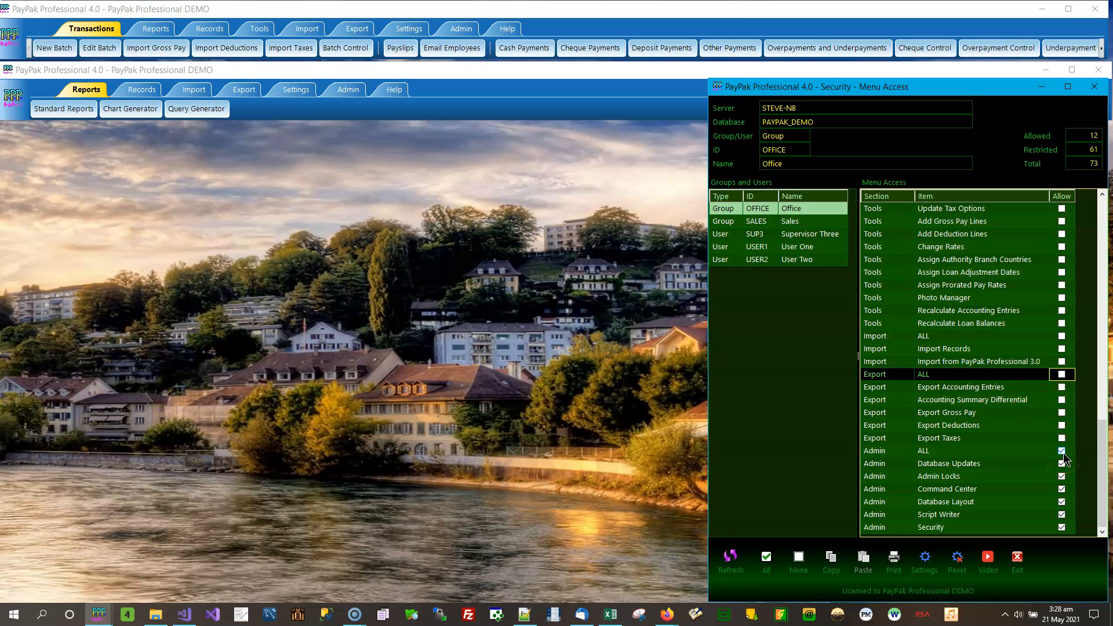
pyautogui.click(1061, 374)
pyautogui.click(604, 357)
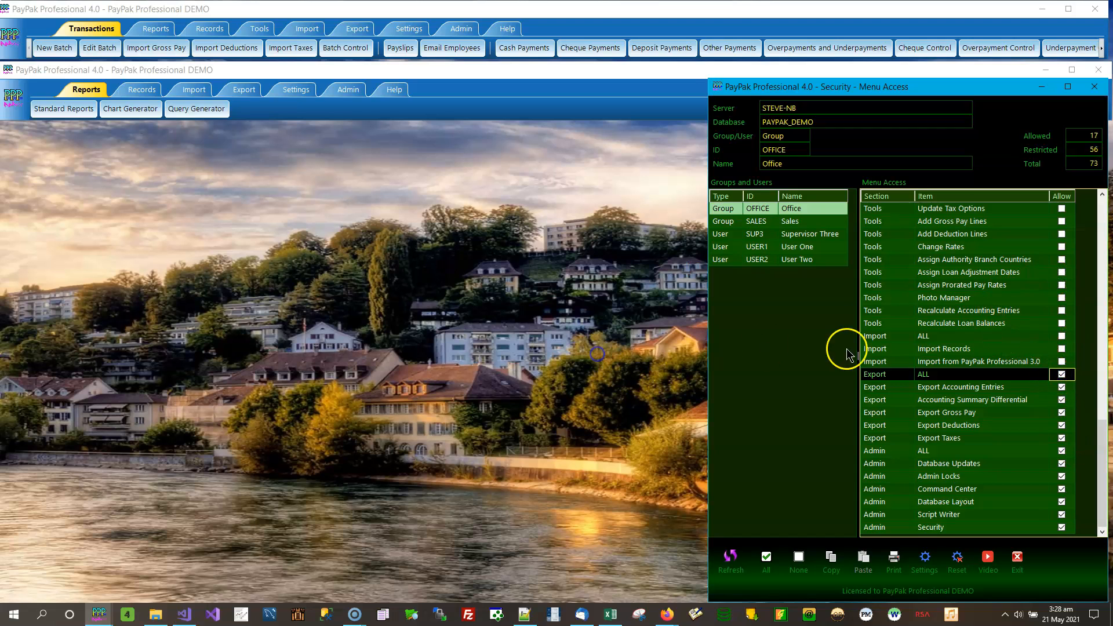
# Allow the Import, Tools and Records sections for the Office group, applying the setting to all items in each section.
pyautogui.click(1062, 336)
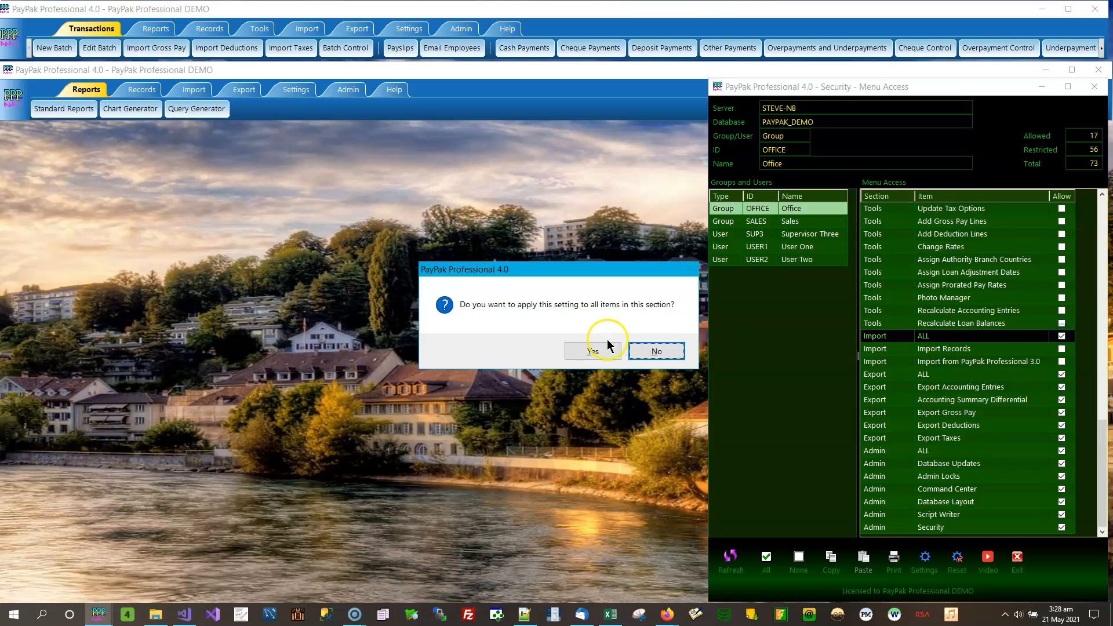
pyautogui.click(597, 351)
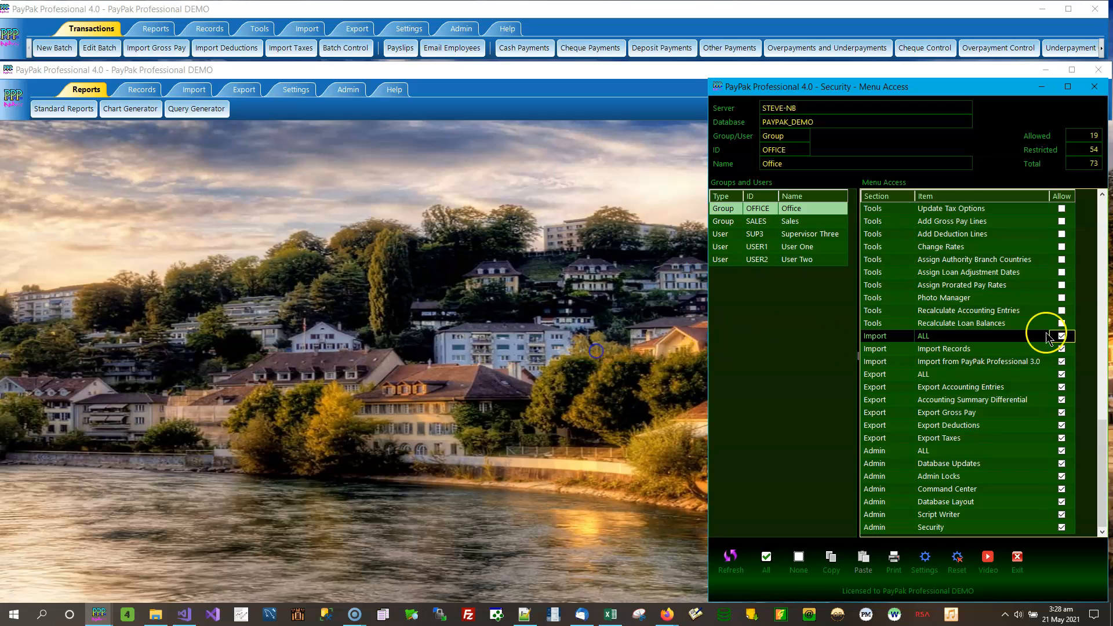
pyautogui.click(1103, 193)
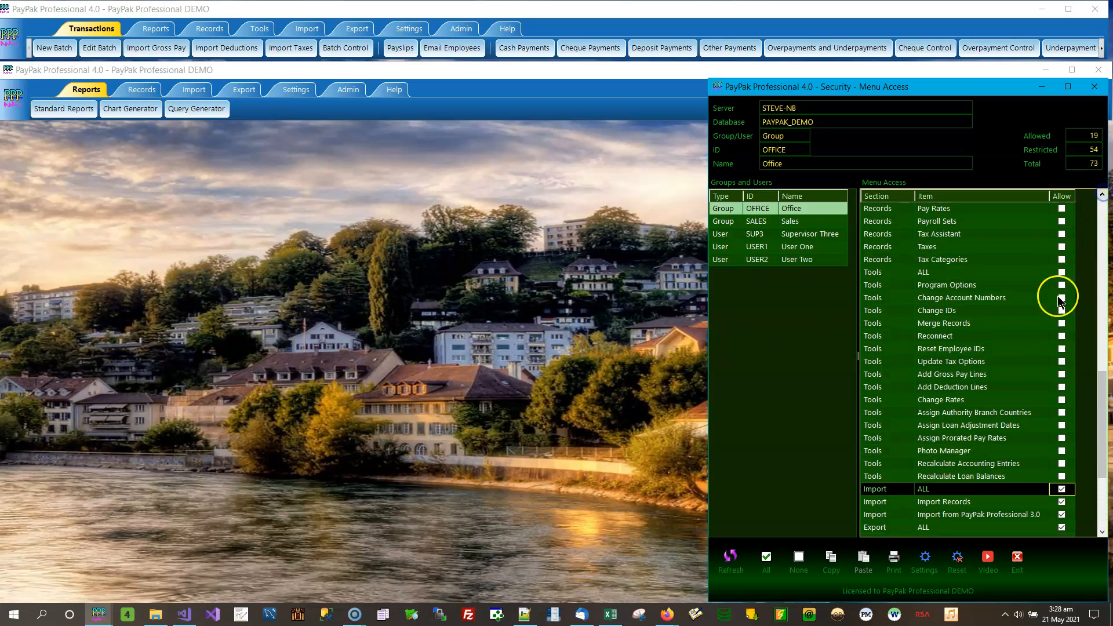
pyautogui.click(1061, 272)
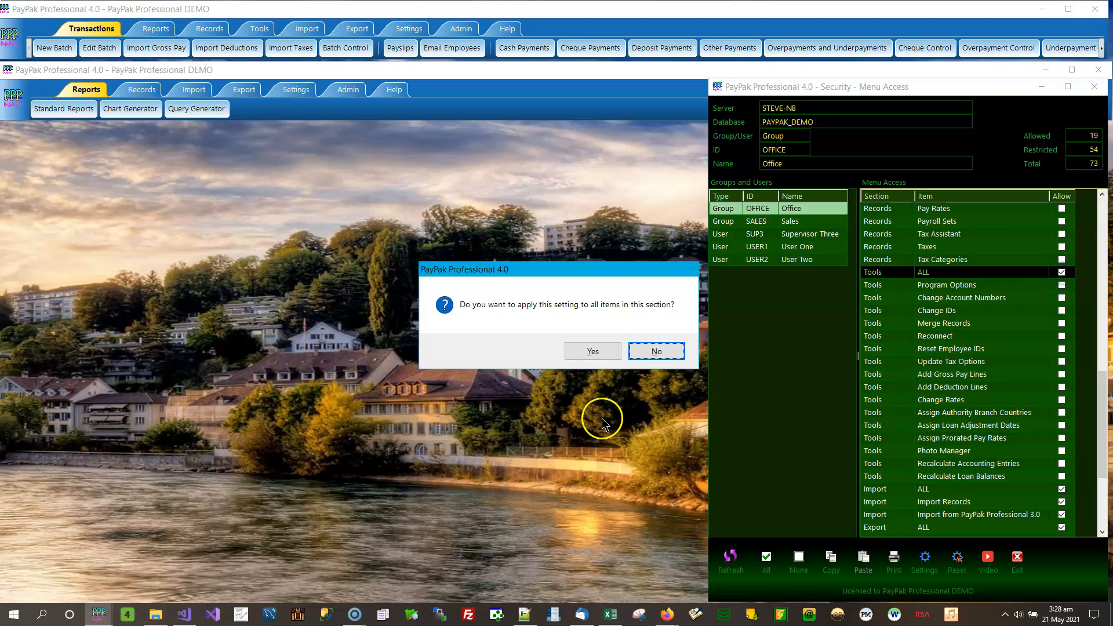
pyautogui.click(593, 351)
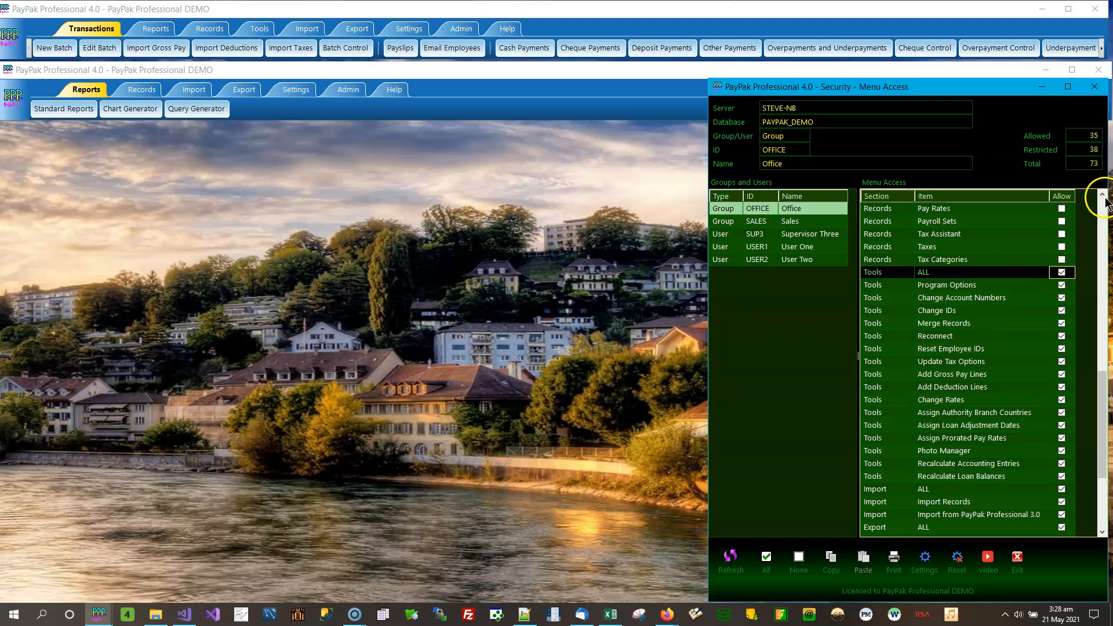
pyautogui.moveTo(1102, 195); pyautogui.dragTo(1101, 196)
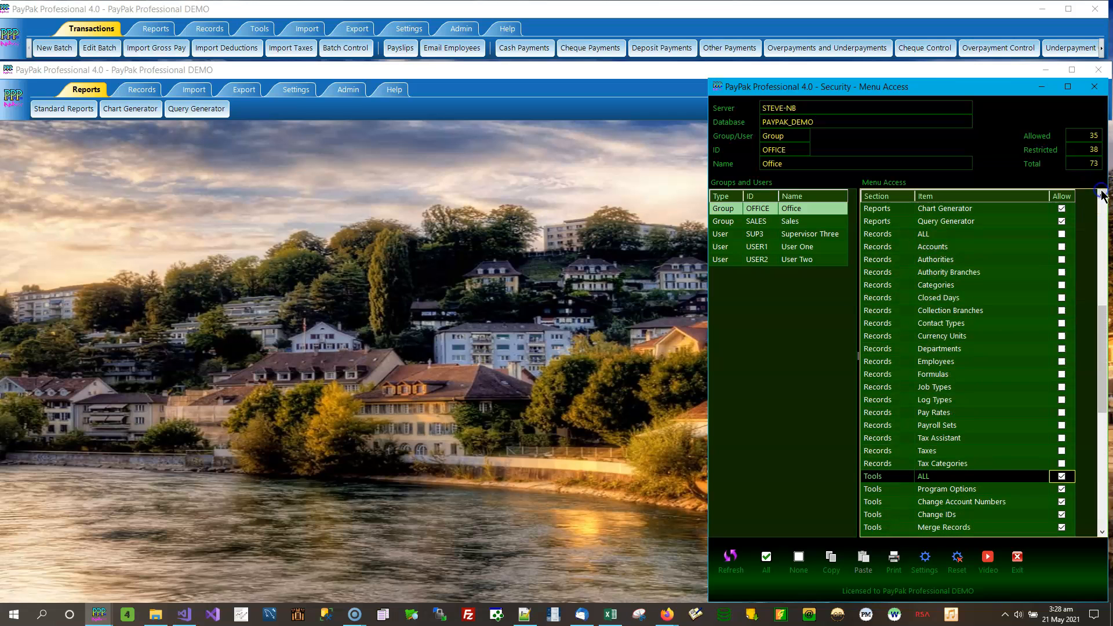
pyautogui.click(1061, 234)
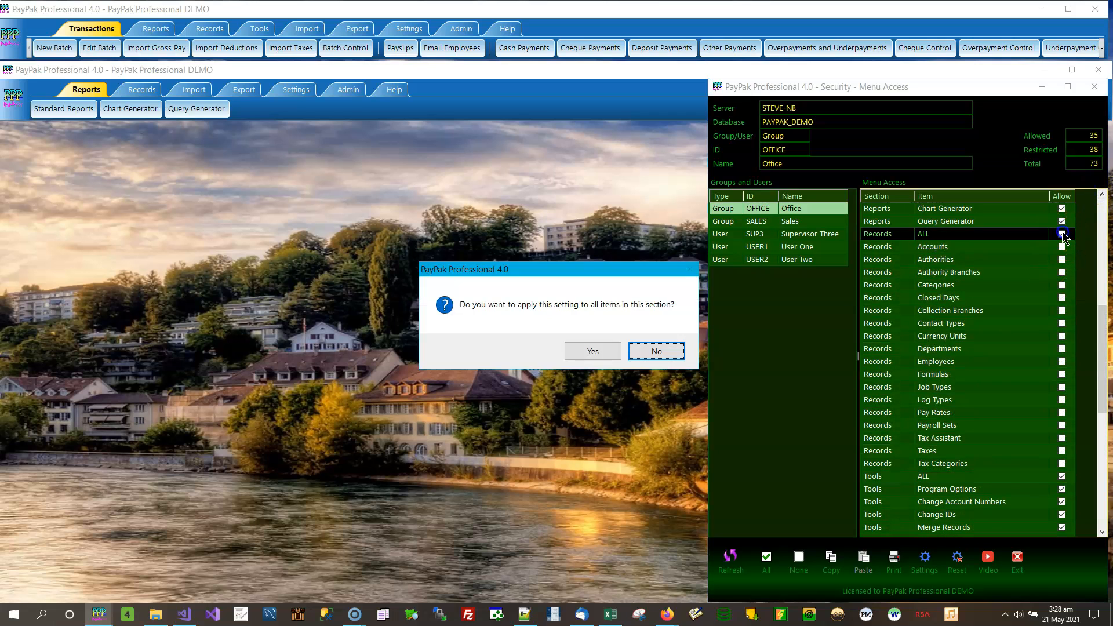
pyautogui.click(593, 352)
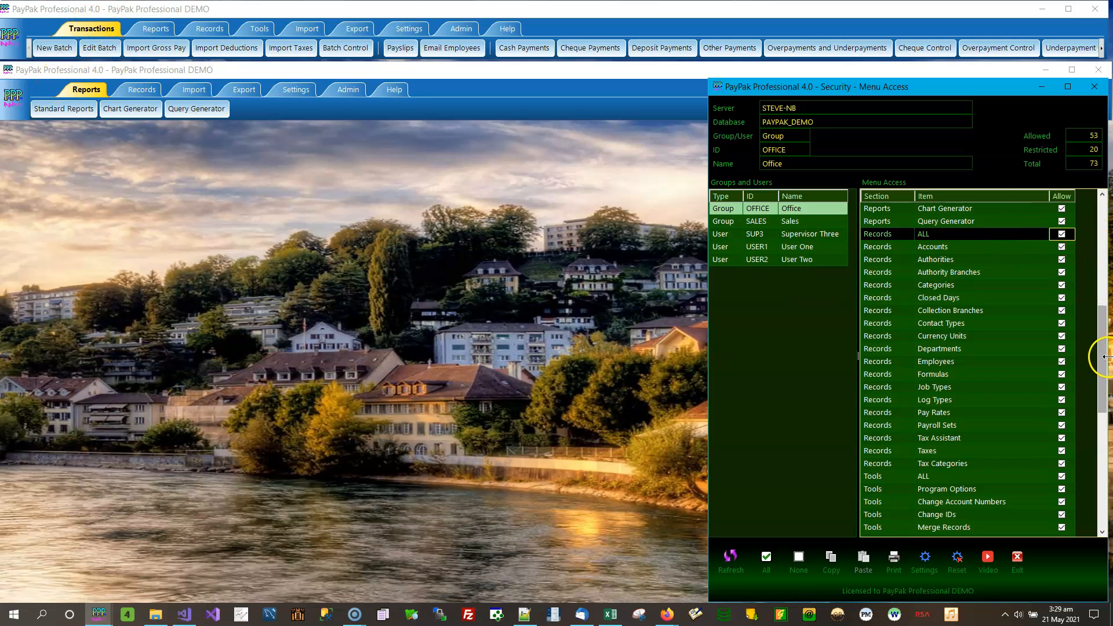
# Allow the Office group's Transactions ALL entry without applying the setting to the other items in the section.
pyautogui.scroll(9, 1097, 361)
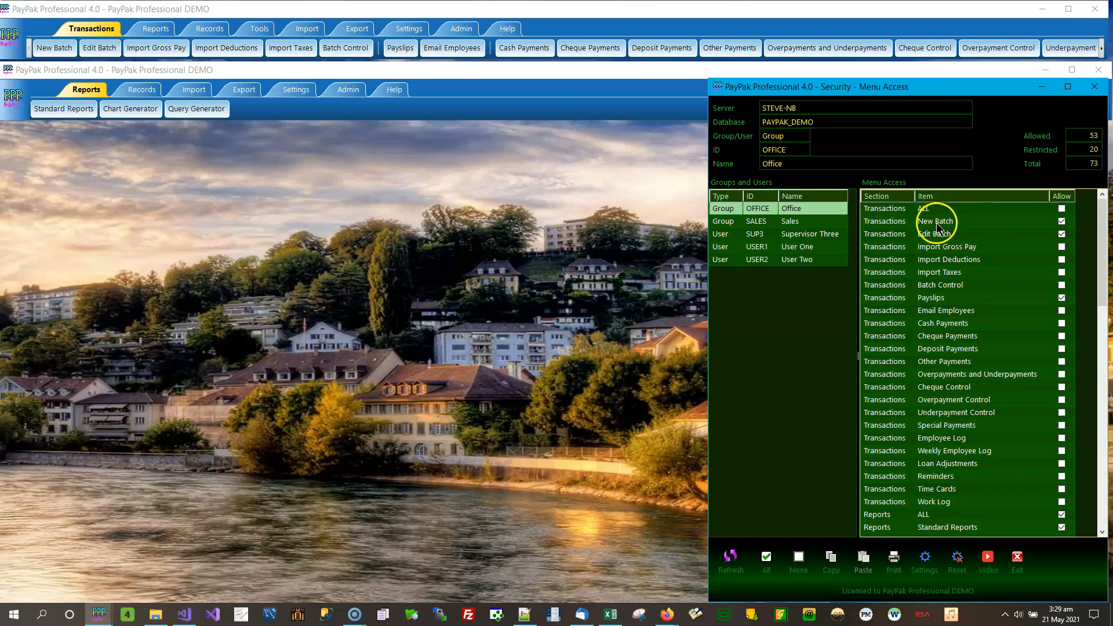
pyautogui.click(1061, 210)
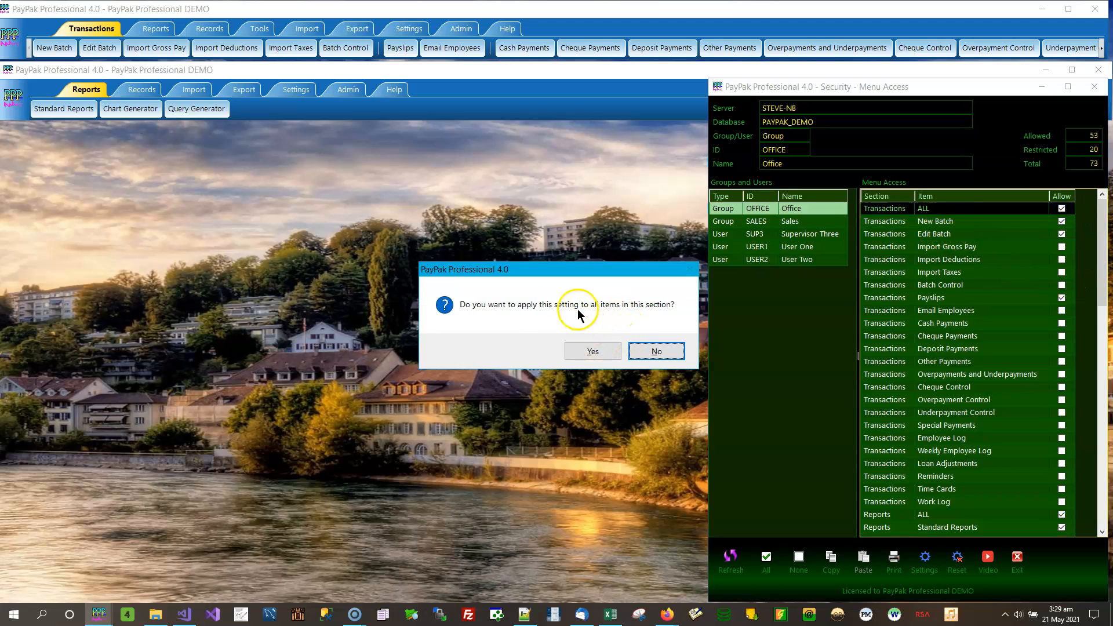
pyautogui.click(673, 353)
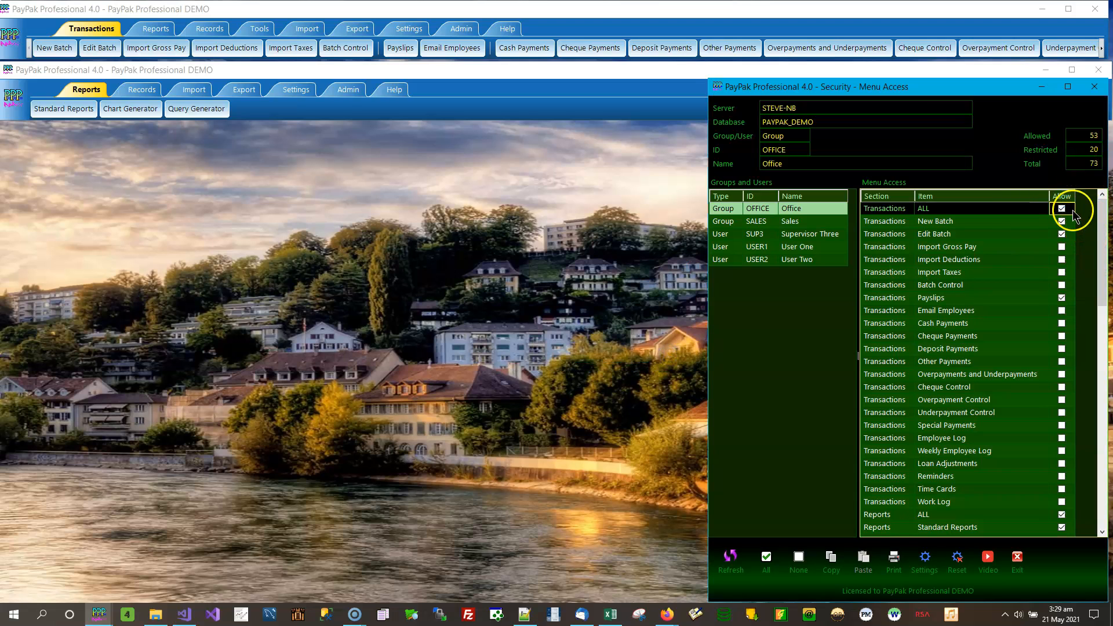
pyautogui.click(1016, 226)
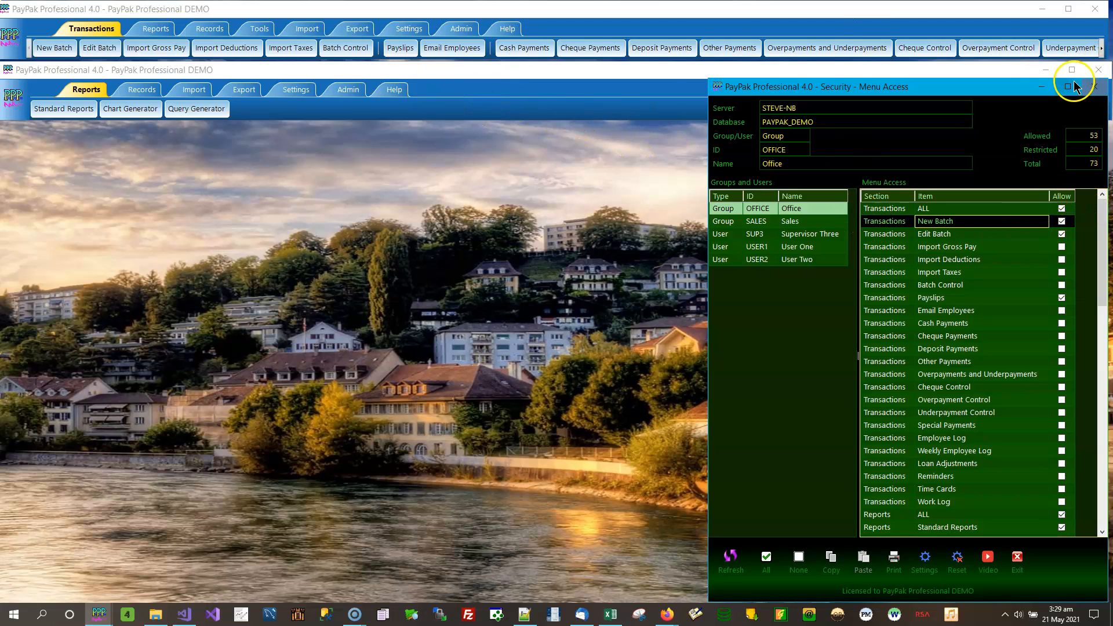
# Close user3's session, start a new PayPak Professional session, and log in as user3 with the account password.
pyautogui.click(666, 70)
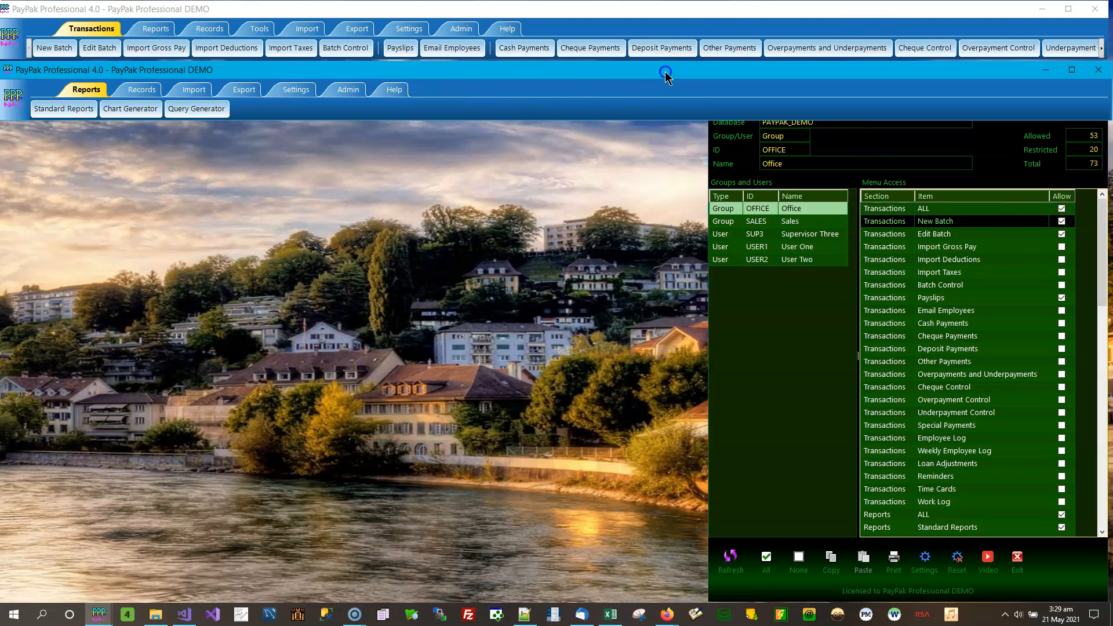
pyautogui.click(1099, 75)
pyautogui.rightClick(98, 616)
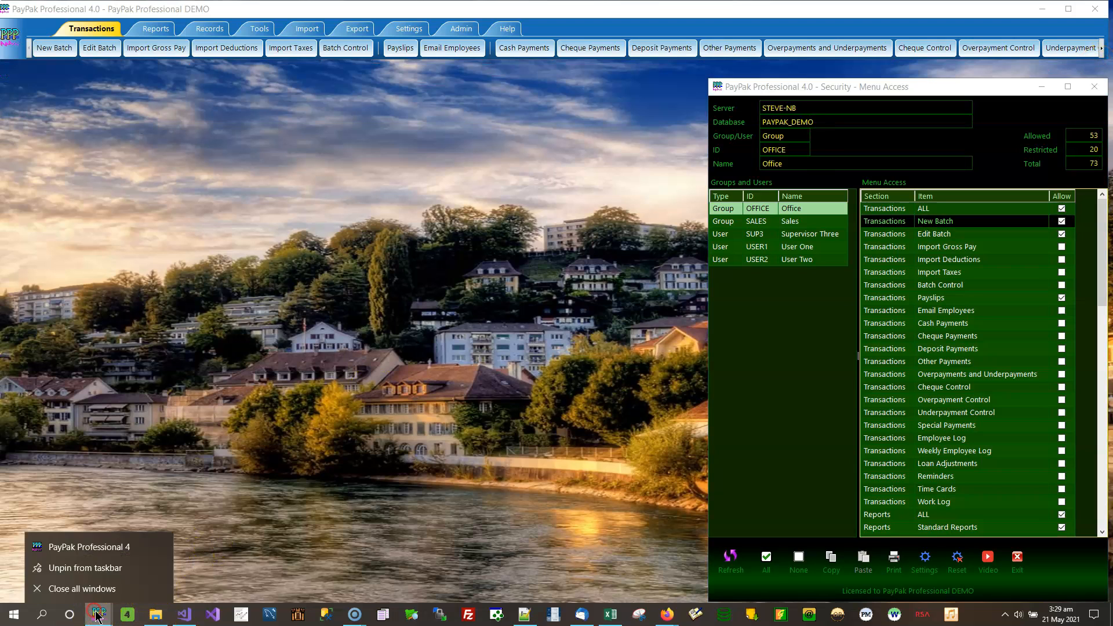
pyautogui.click(113, 545)
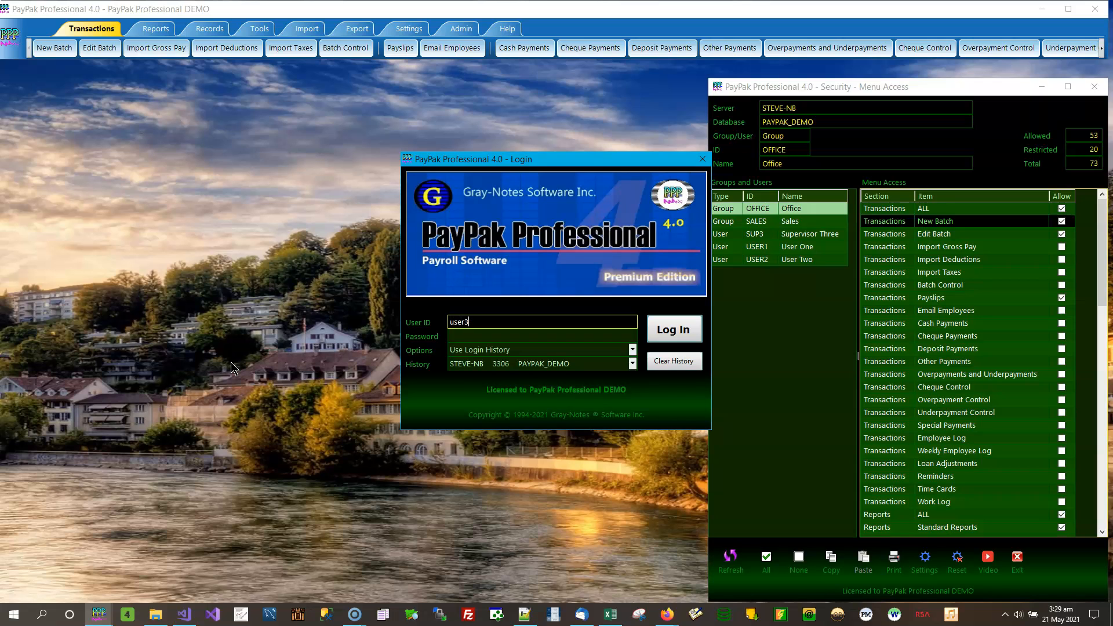
pyautogui.click(469, 337)
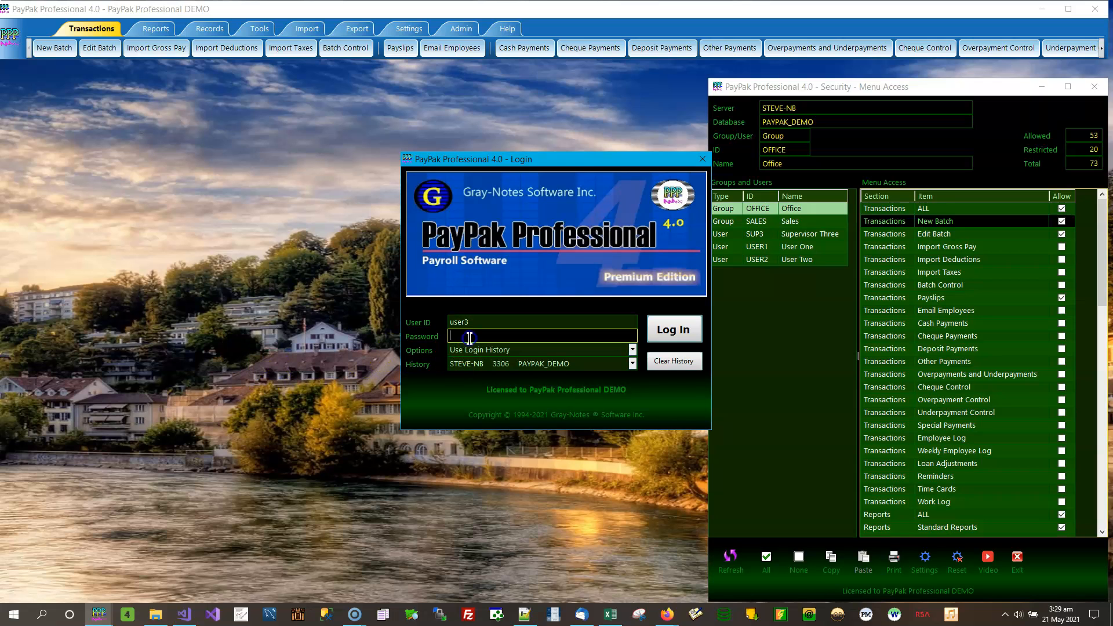
pyautogui.click(675, 329)
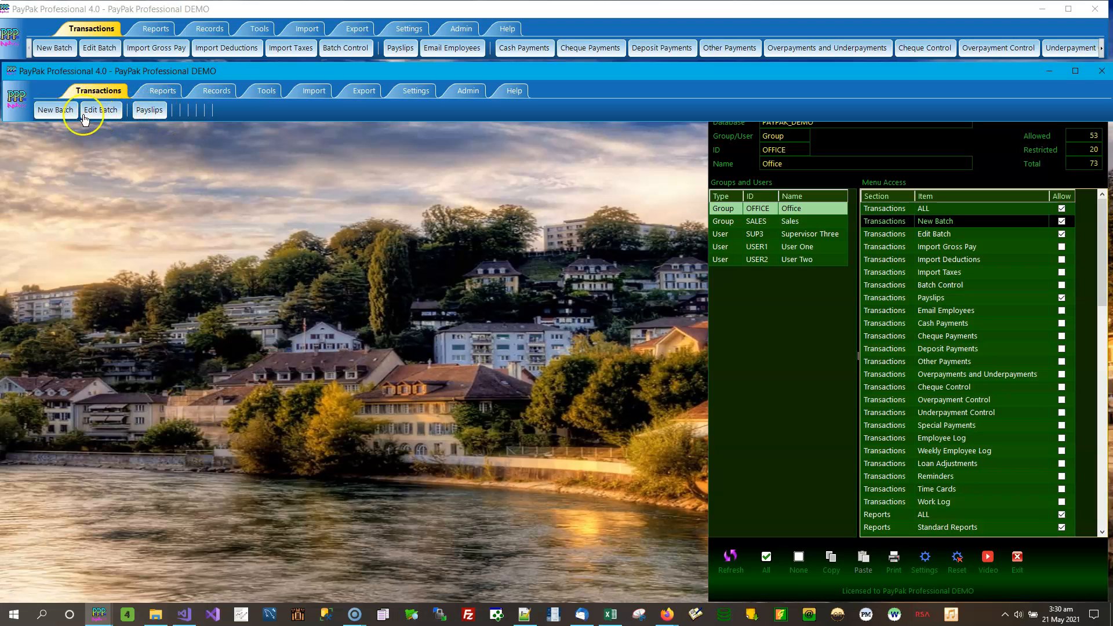
# Examine the items available to user3 in each menu section, from Reports and Records through Admin and Help.
pyautogui.click(161, 91)
pyautogui.click(219, 96)
pyautogui.click(266, 91)
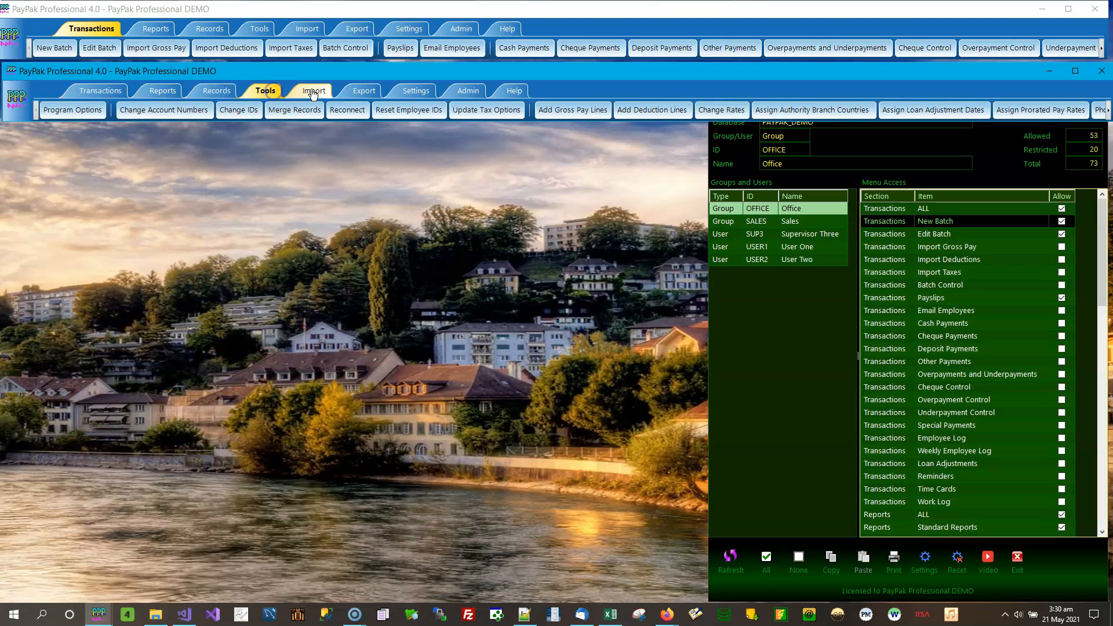
pyautogui.click(314, 91)
pyautogui.click(363, 91)
pyautogui.click(414, 95)
pyautogui.click(466, 92)
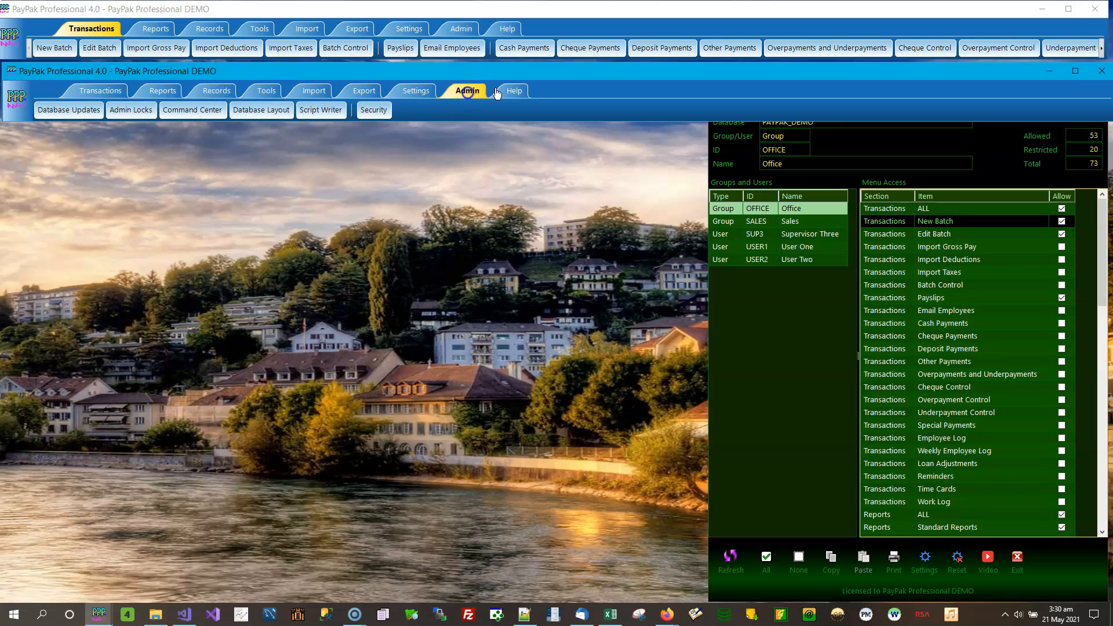
pyautogui.click(507, 89)
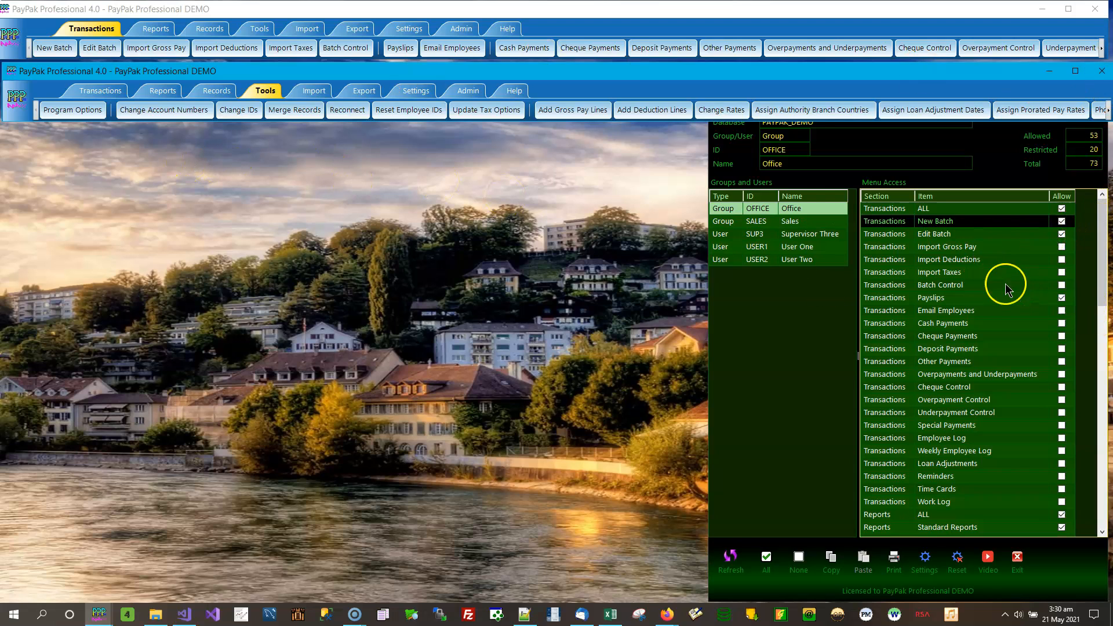
# Disallow the Office group's whole Tools section, applying the setting to all items in the section.
pyautogui.click(801, 213)
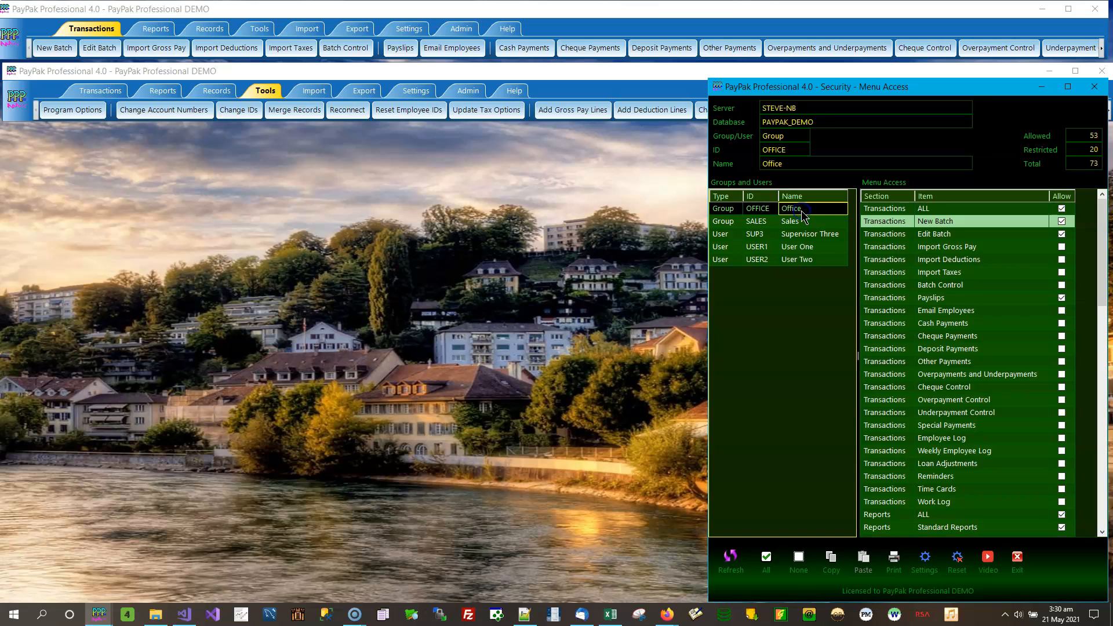
pyautogui.moveTo(1105, 235); pyautogui.dragTo(1097, 389)
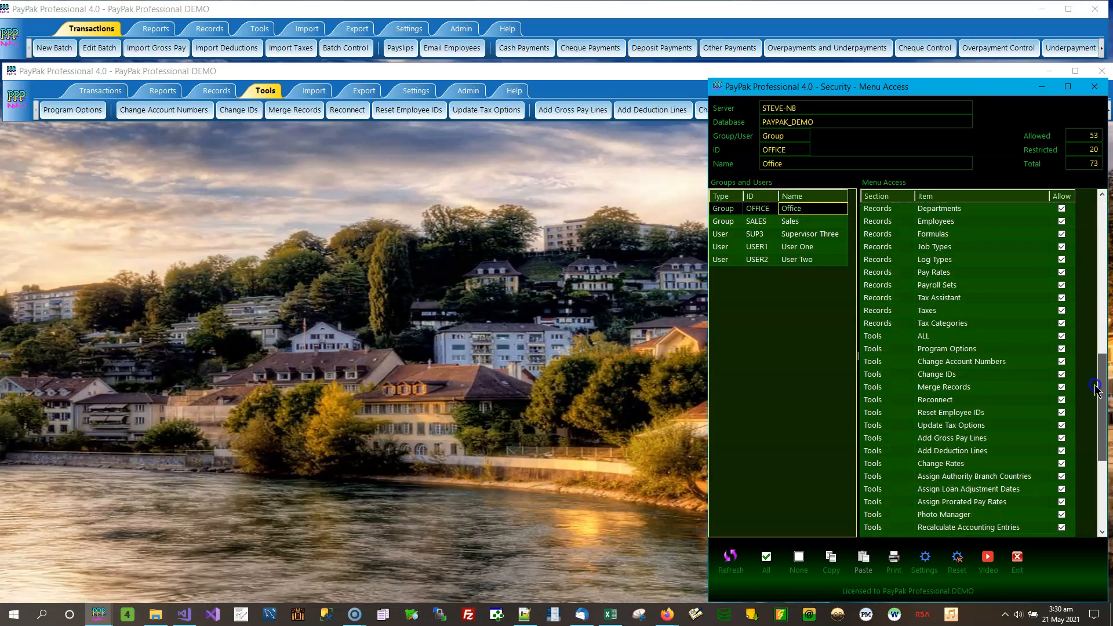
pyautogui.click(1062, 336)
pyautogui.click(583, 352)
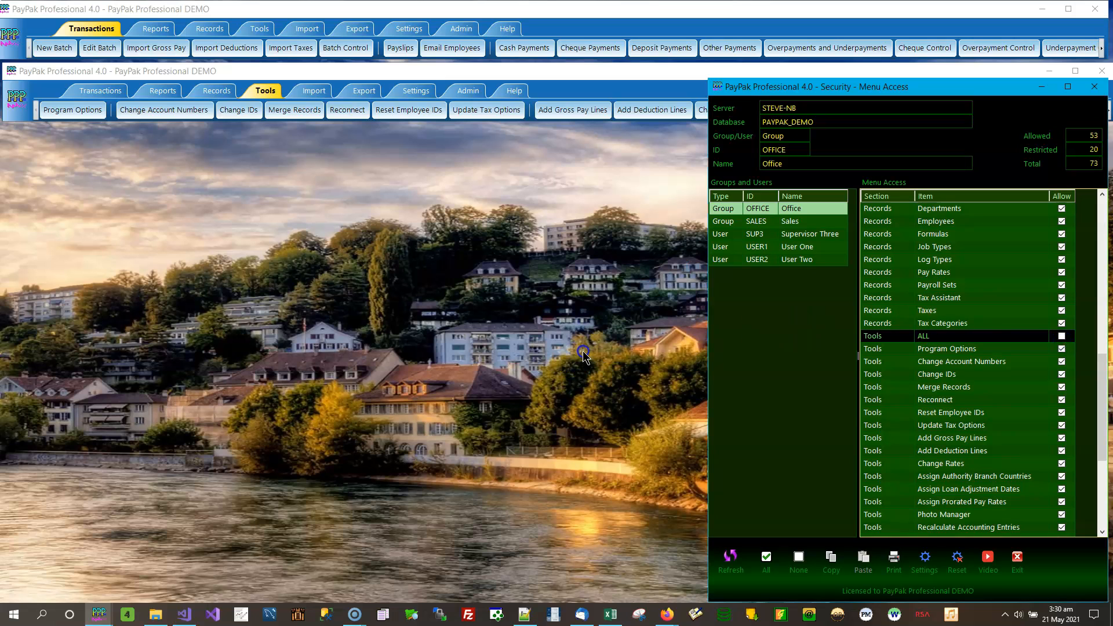
# Close user3's session and log in to a new one as user3 with the account password to check the Tools restriction.
pyautogui.click(1102, 70)
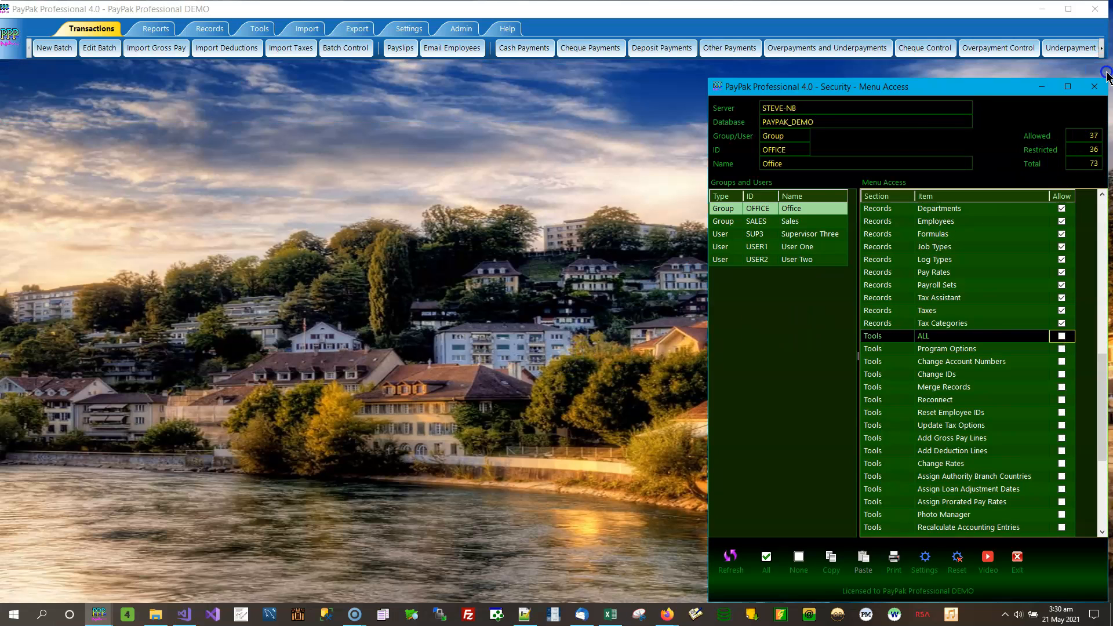
pyautogui.rightClick(99, 613)
pyautogui.click(128, 545)
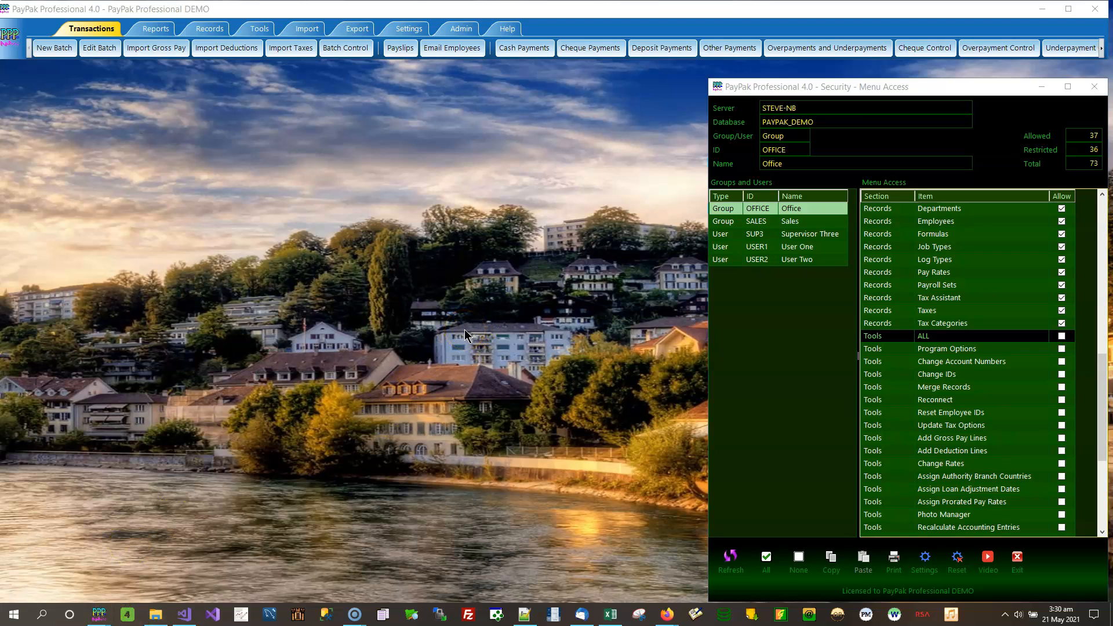
pyautogui.write('user')
pyautogui.press('Tab')
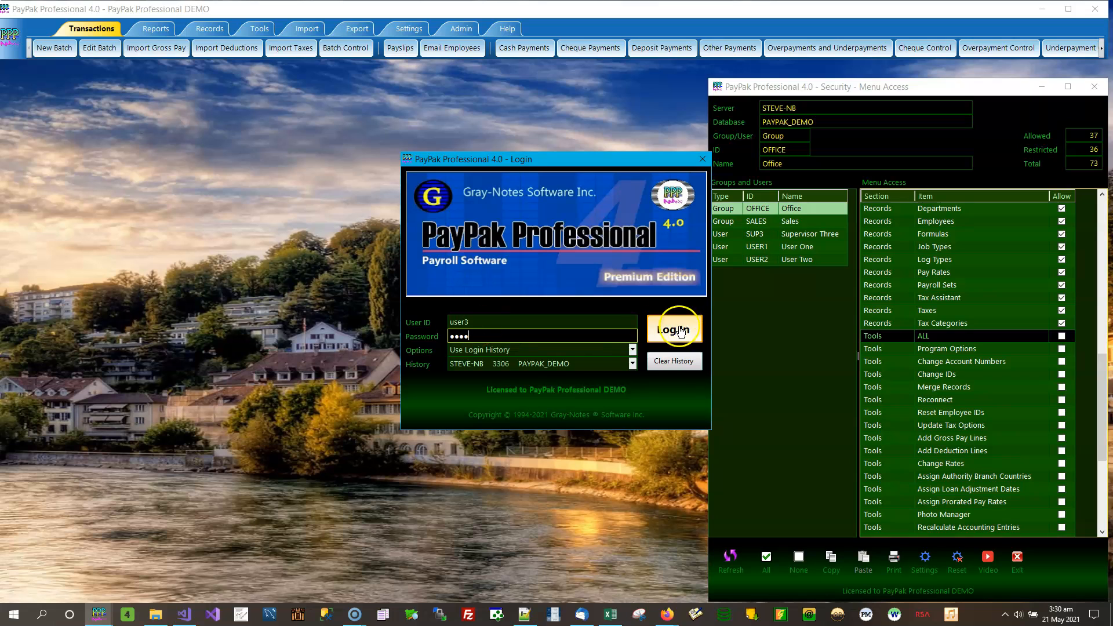
pyautogui.click(697, 316)
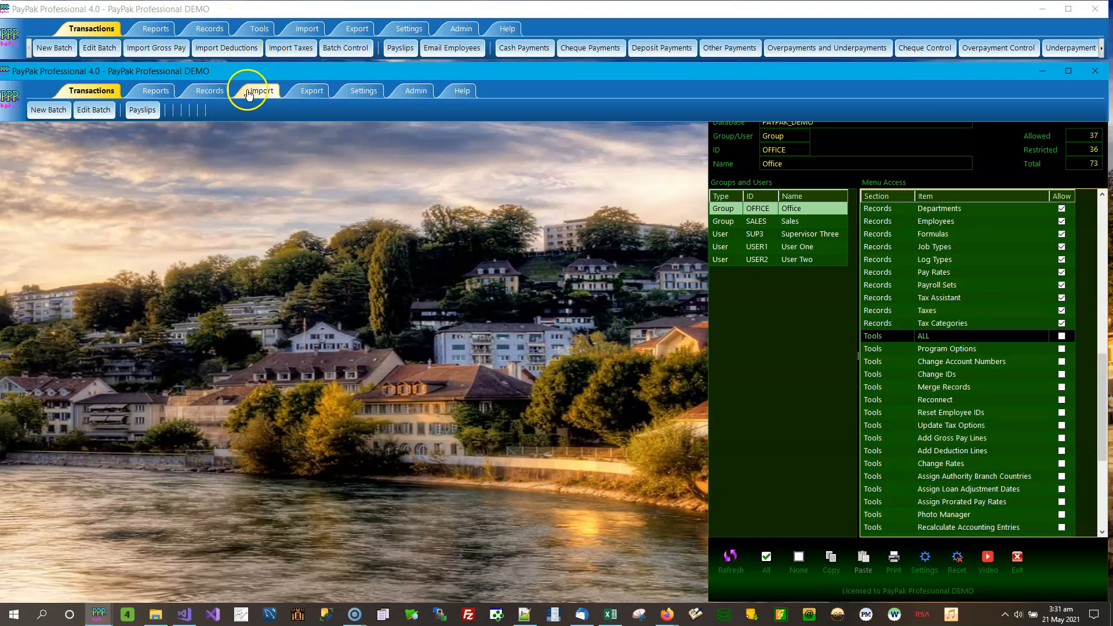
# Close user3's session and show the Sales group's Menu Access entries.
pyautogui.click(1095, 71)
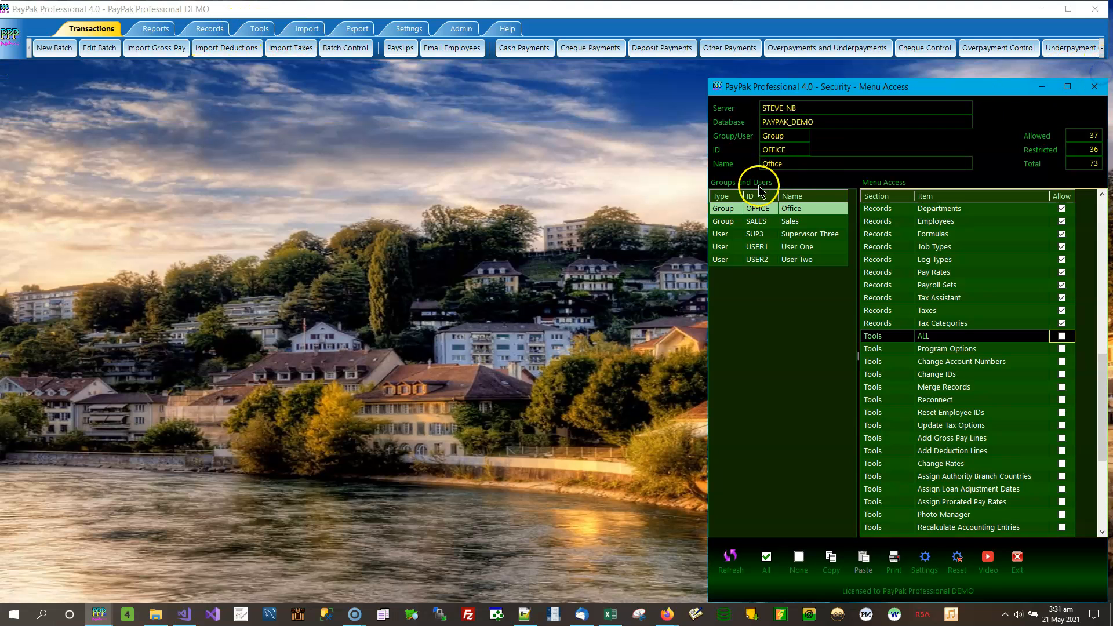
pyautogui.click(805, 213)
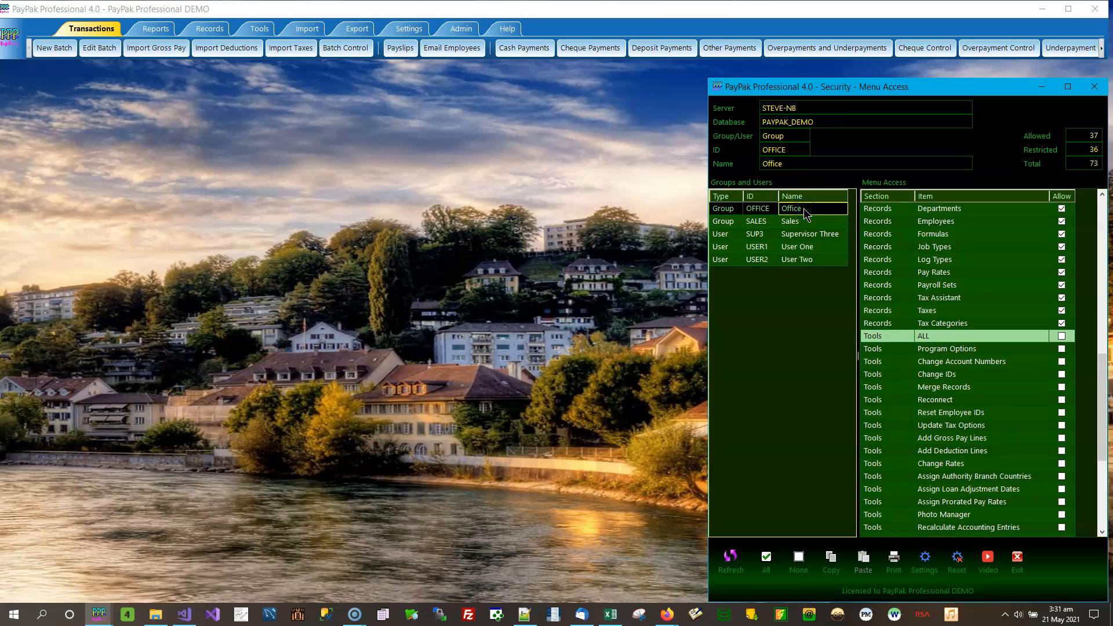
pyautogui.rightClick(98, 619)
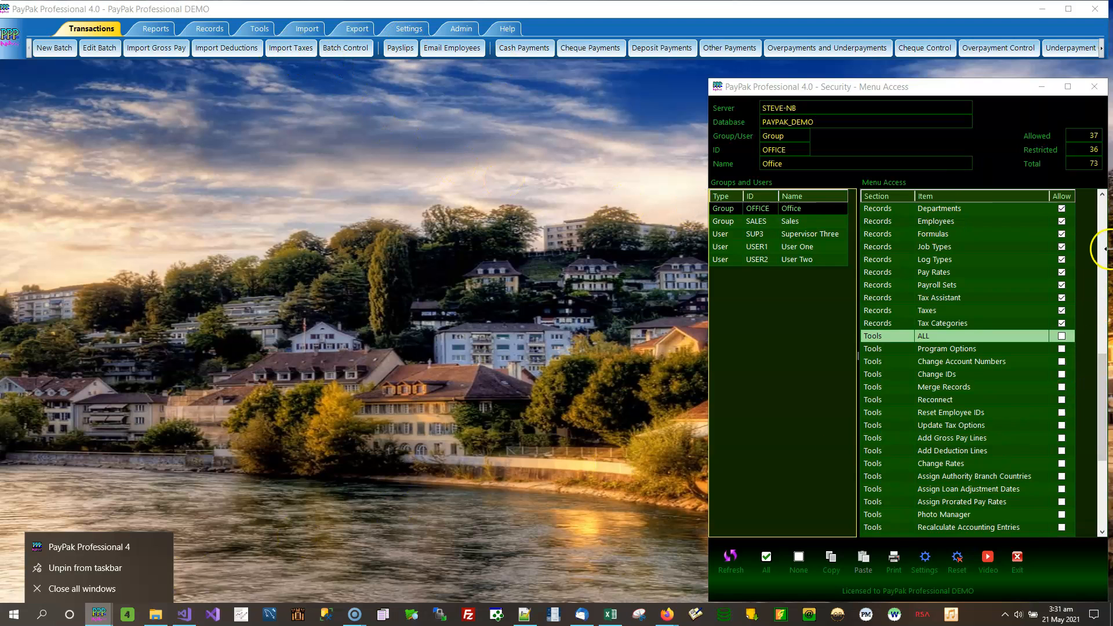
pyautogui.click(809, 223)
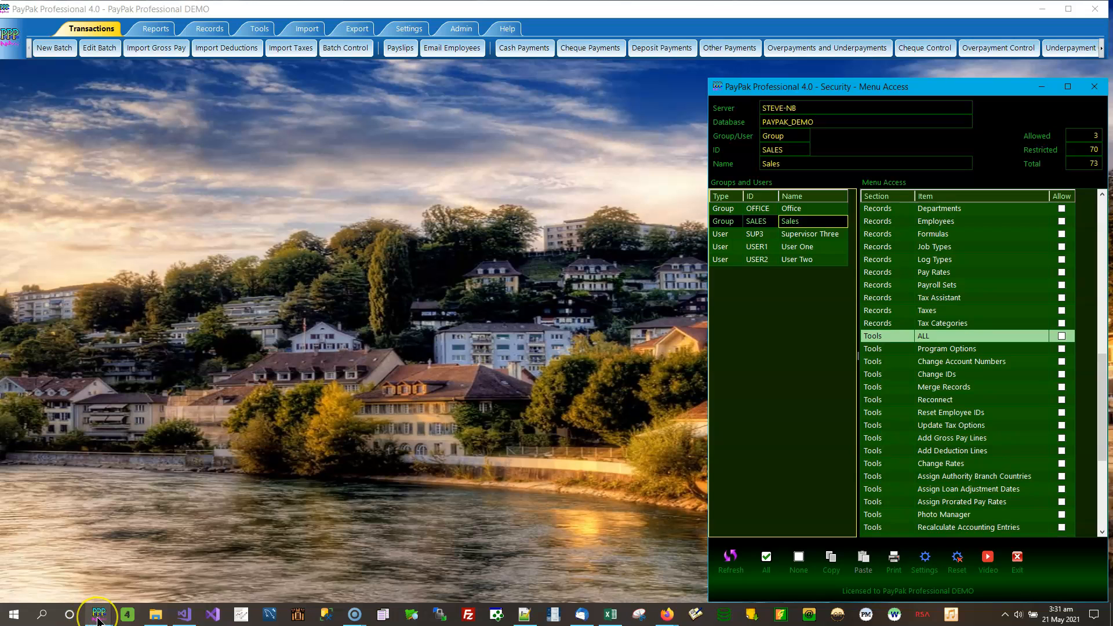
pyautogui.moveTo(97, 618)
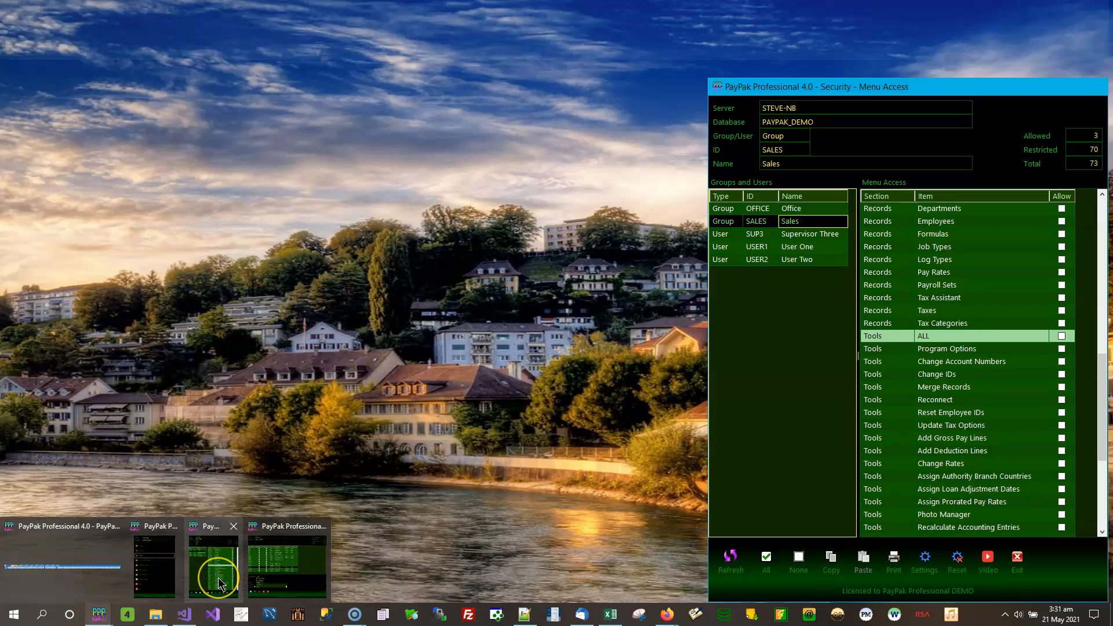
pyautogui.click(219, 581)
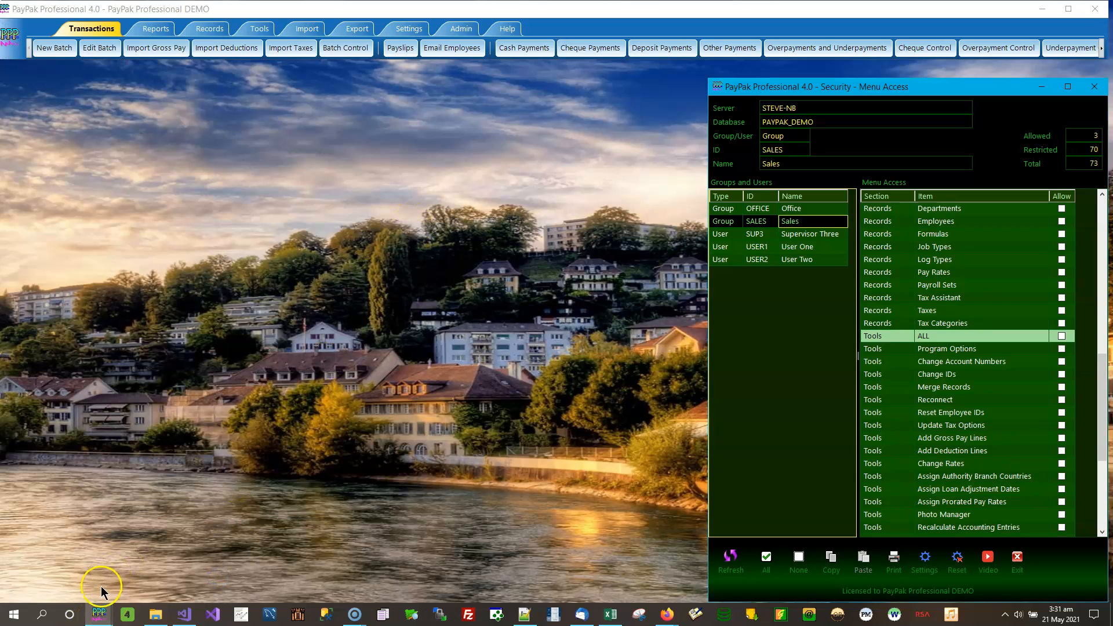
pyautogui.rightClick(99, 614)
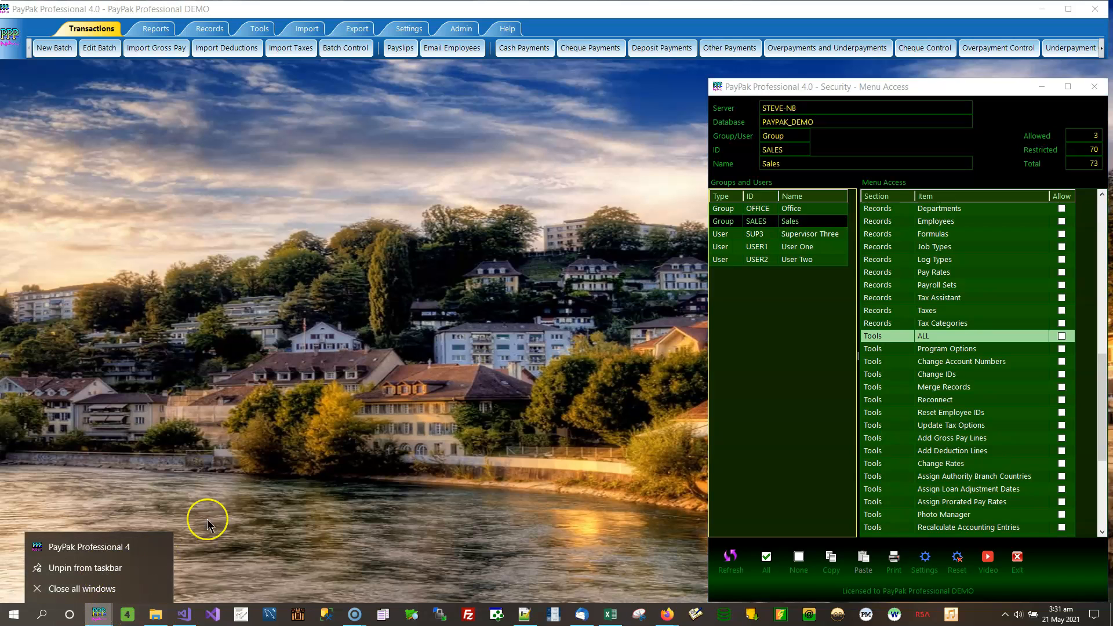
pyautogui.click(251, 479)
pyautogui.moveTo(98, 618)
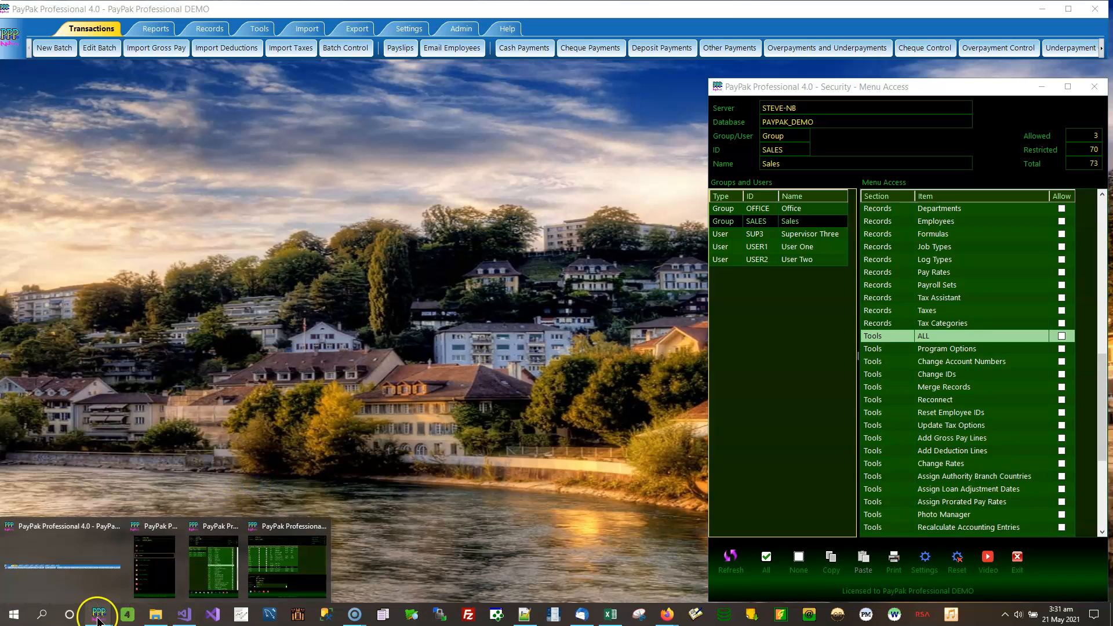
# Bring the Security Users window forward, select the Sales group member jd2 and place the window beside Menu Access.
pyautogui.moveTo(220, 578)
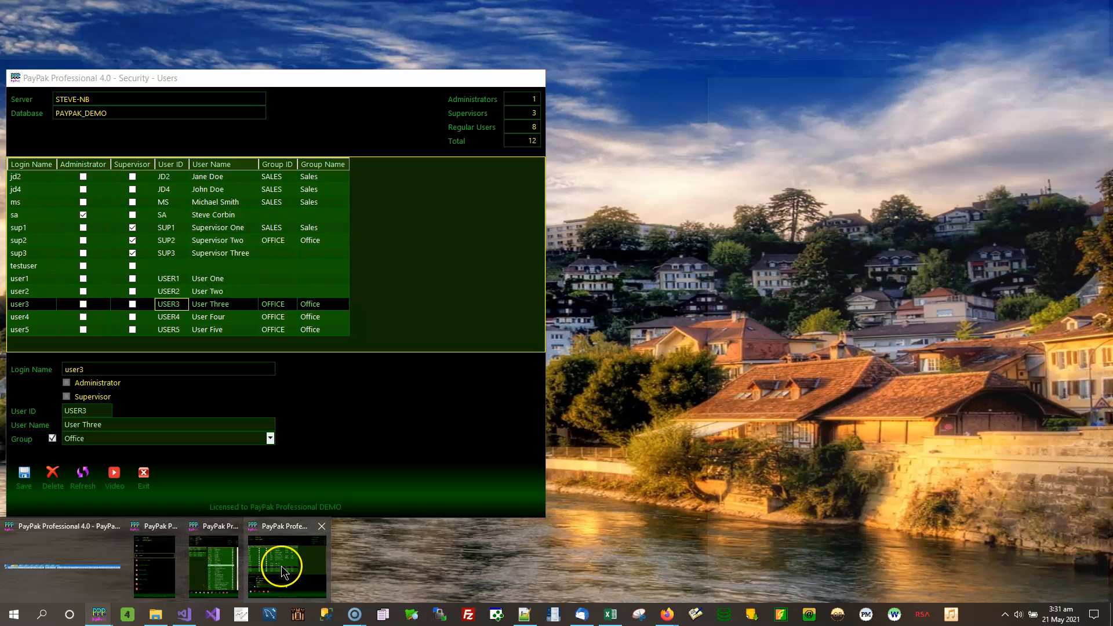
pyautogui.click(281, 566)
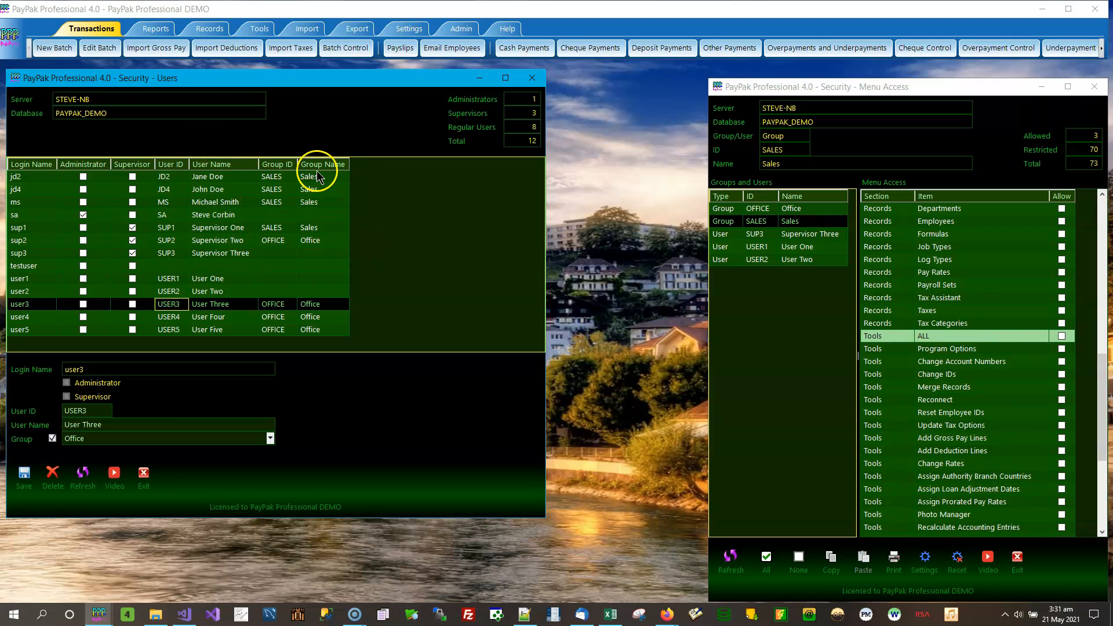
pyautogui.click(213, 178)
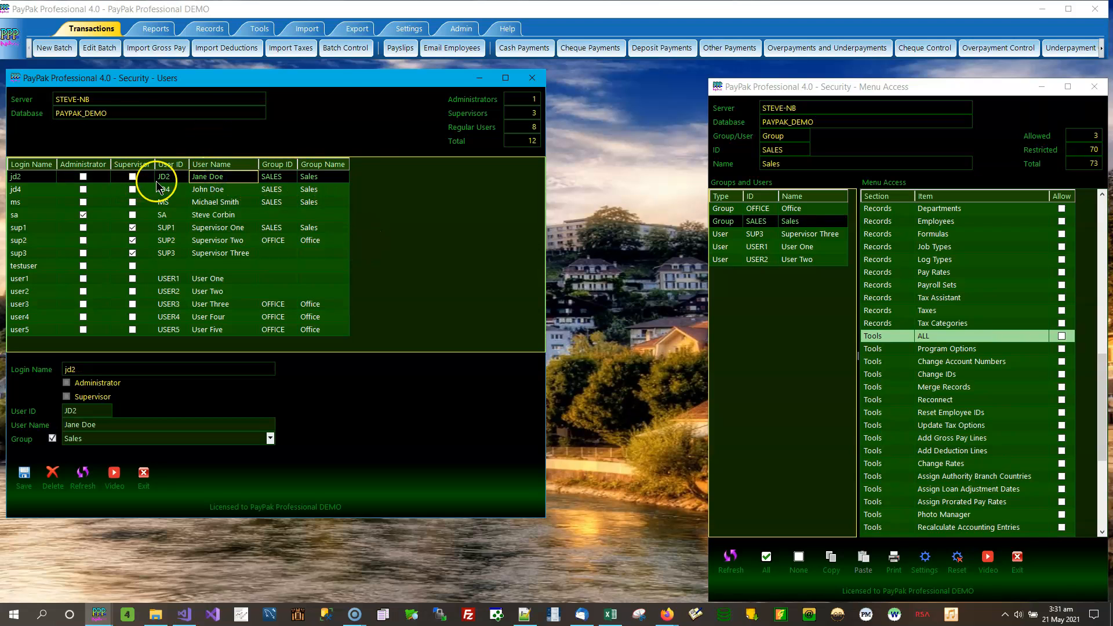
pyautogui.moveTo(328, 84); pyautogui.dragTo(477, 98)
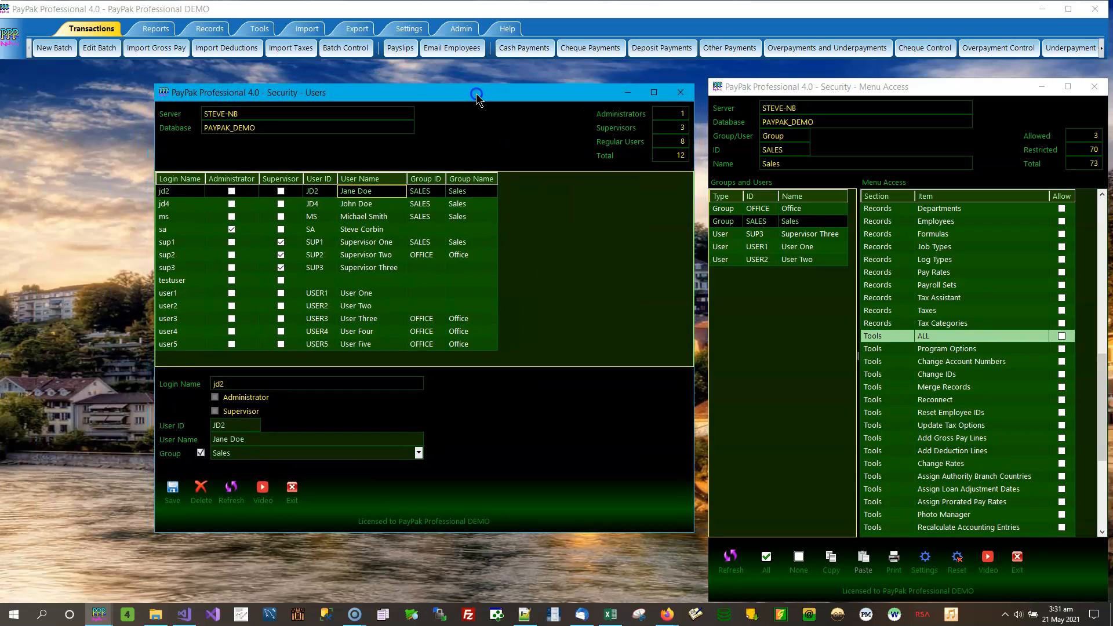
# Open a new PayPak Professional session and log in as jd2 with the account password.
pyautogui.rightClick(97, 612)
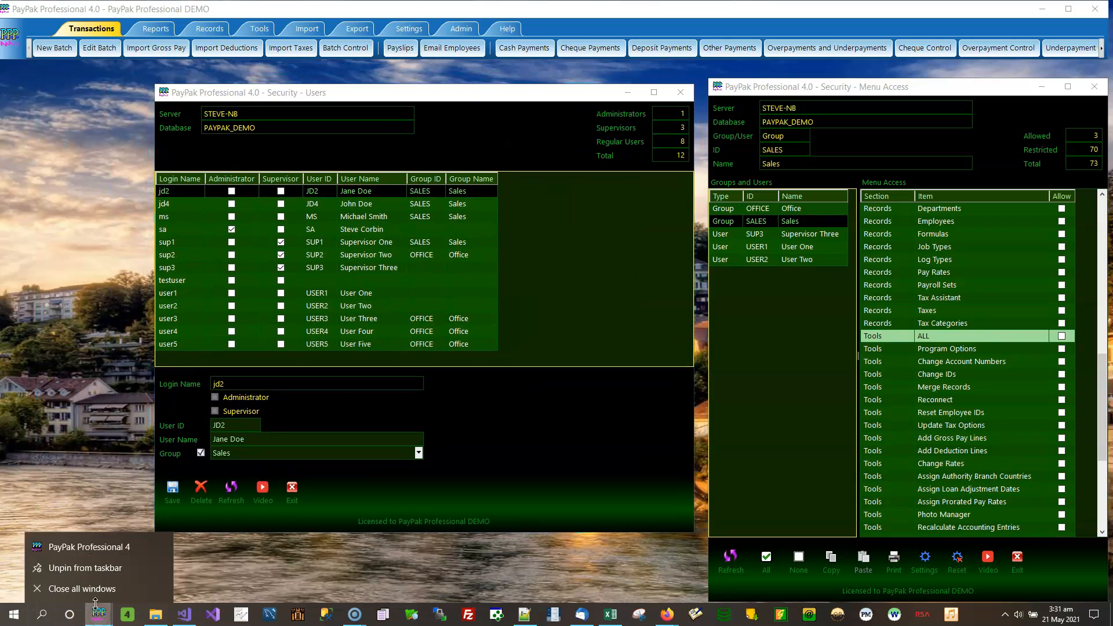
pyautogui.click(95, 550)
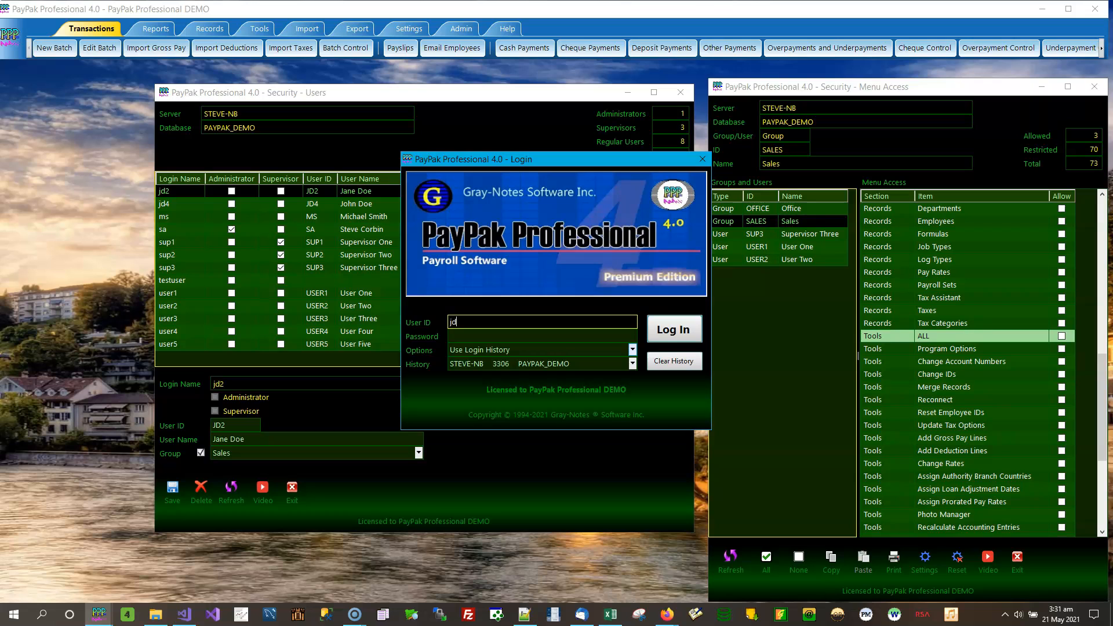
pyautogui.moveTo(509, 158); pyautogui.dragTo(516, 201)
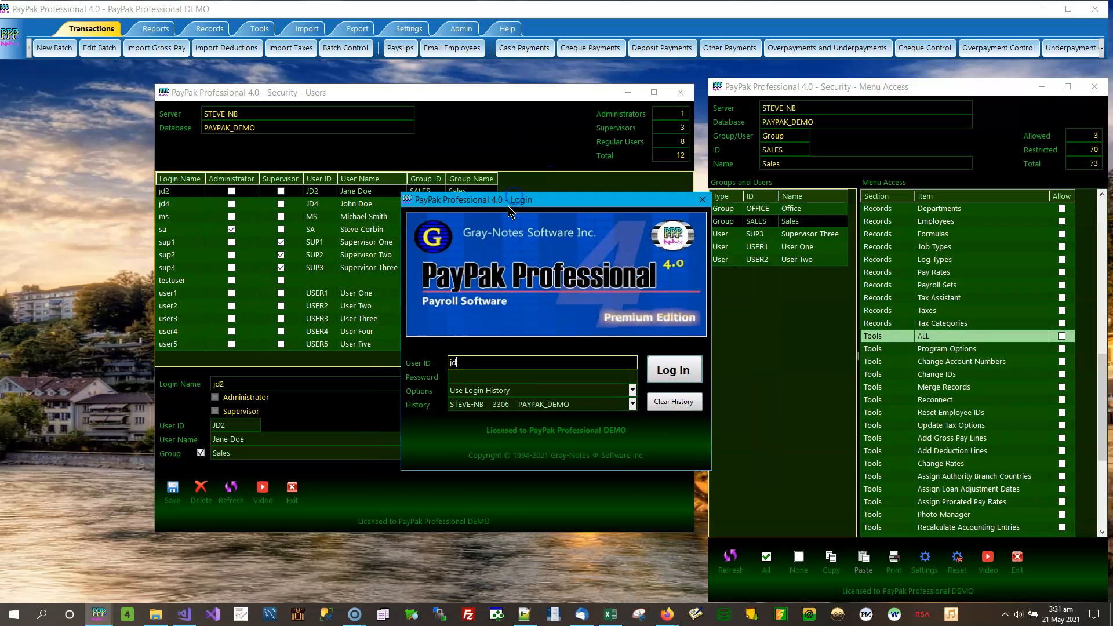
pyautogui.click(504, 383)
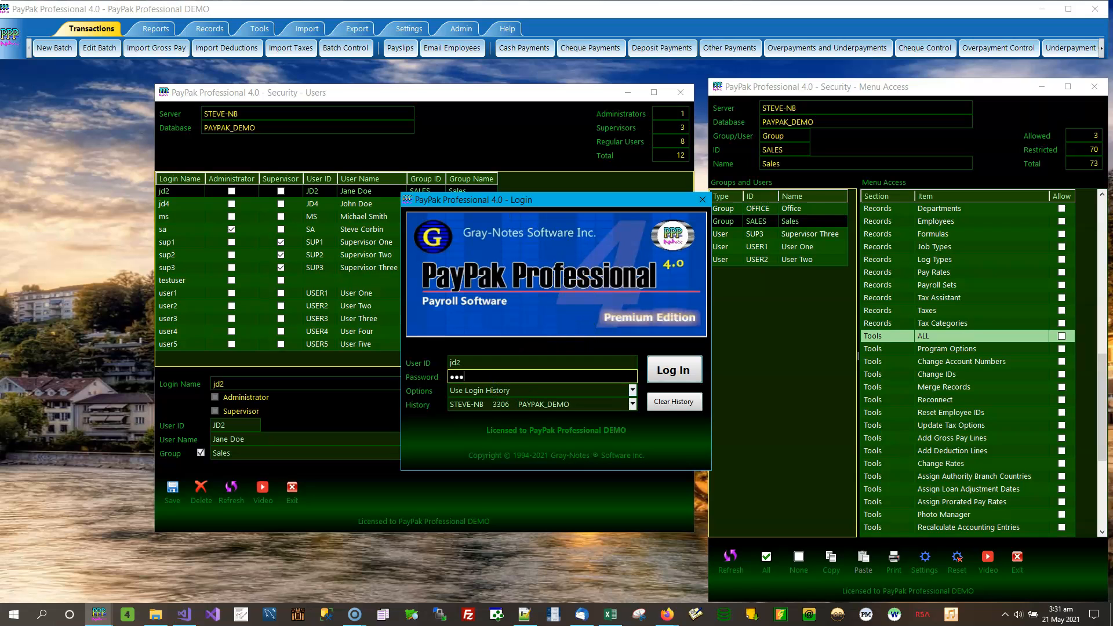
pyautogui.click(673, 370)
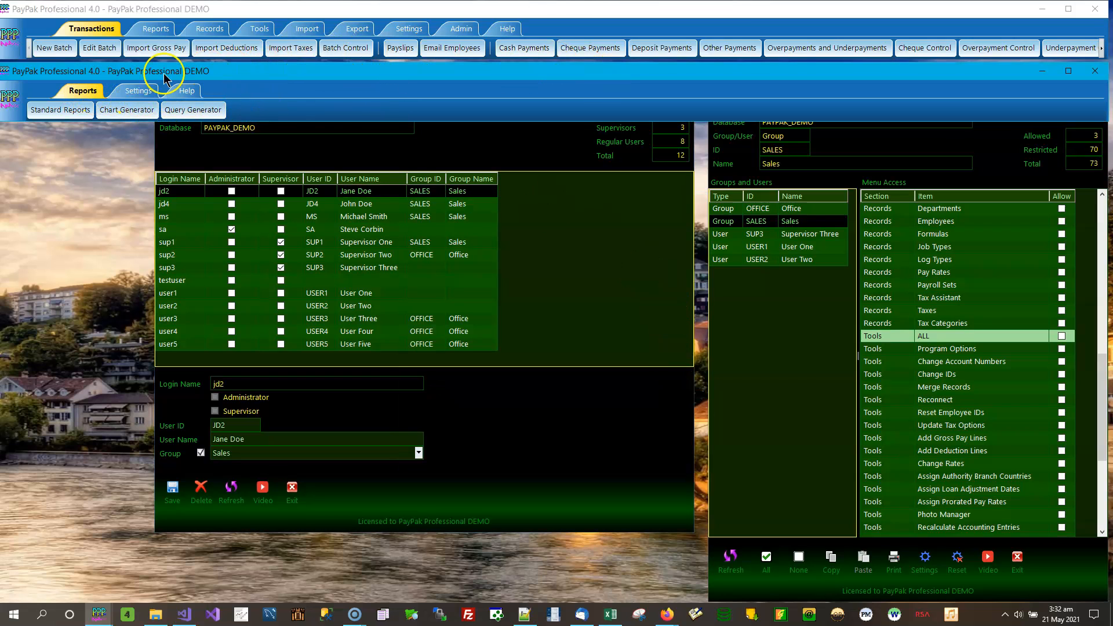
# Compare jd2's restricted menu, including Reports and Settings, with the unrestricted menu and close jd2's session.
pyautogui.click(100, 35)
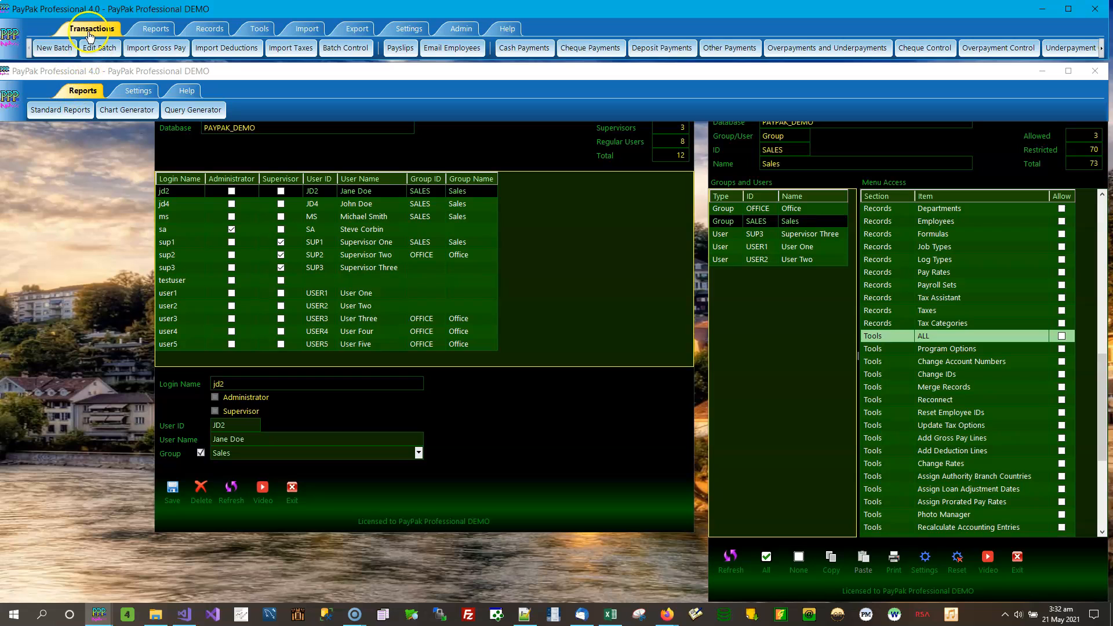
pyautogui.click(154, 29)
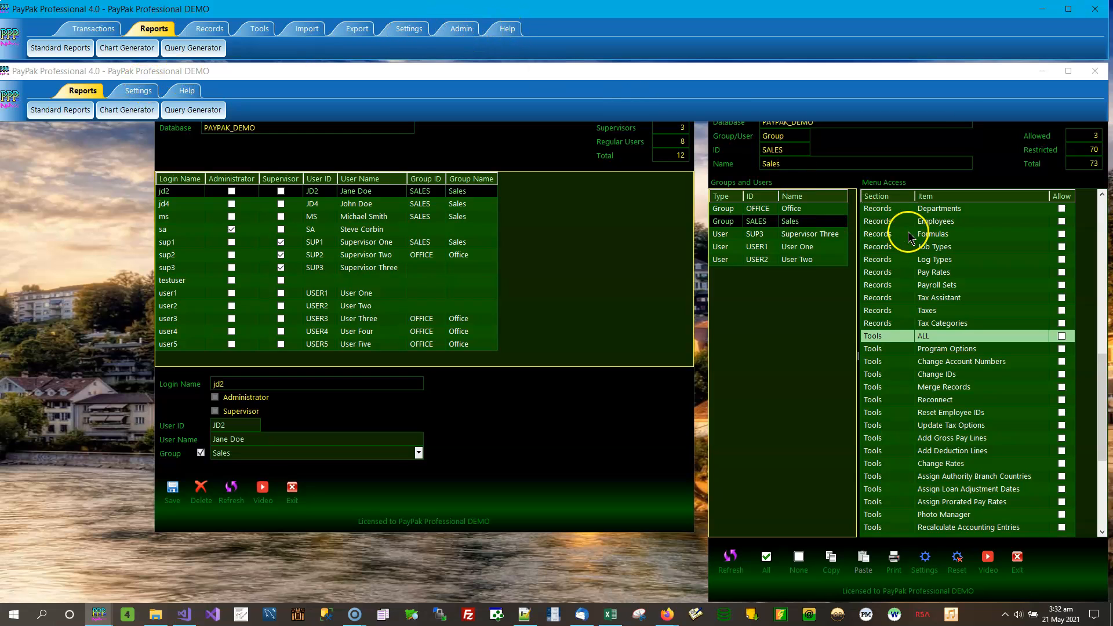
pyautogui.click(811, 311)
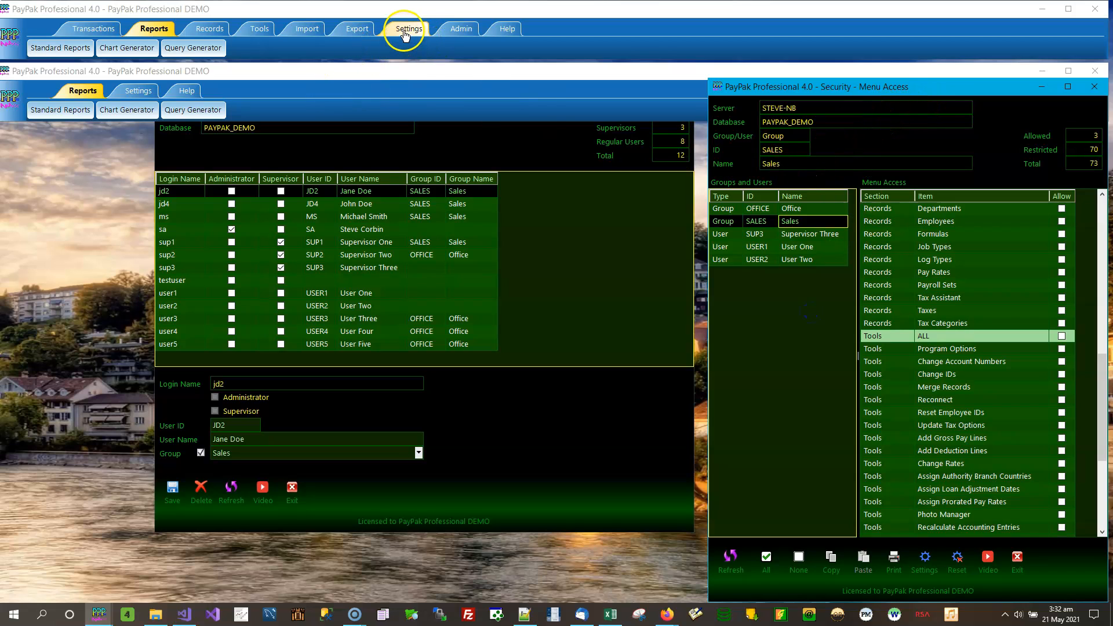
pyautogui.click(136, 93)
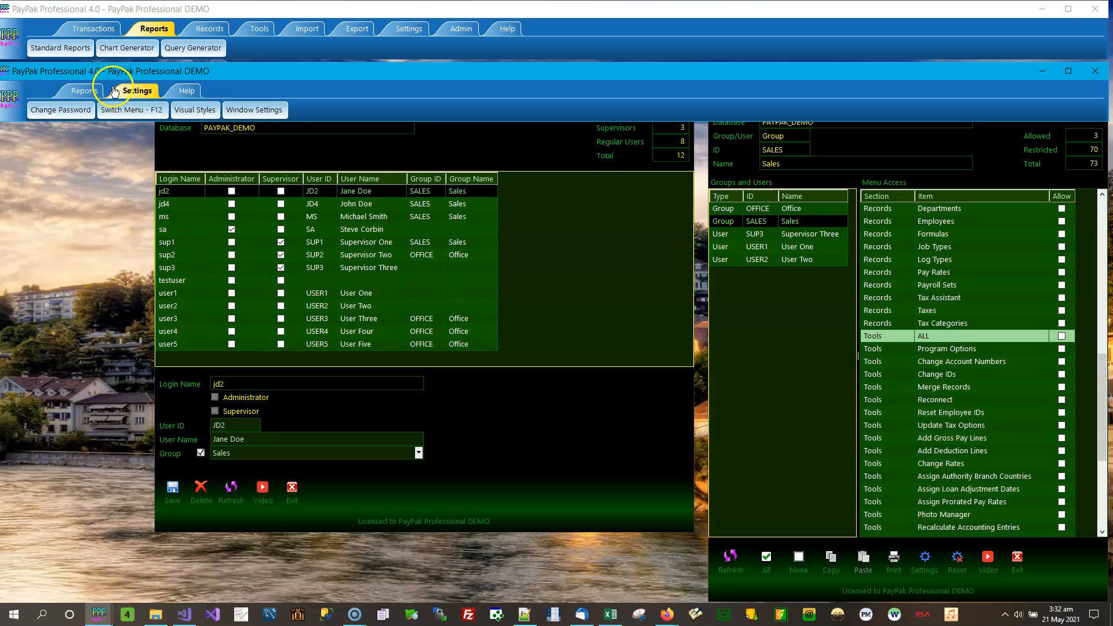
pyautogui.click(83, 91)
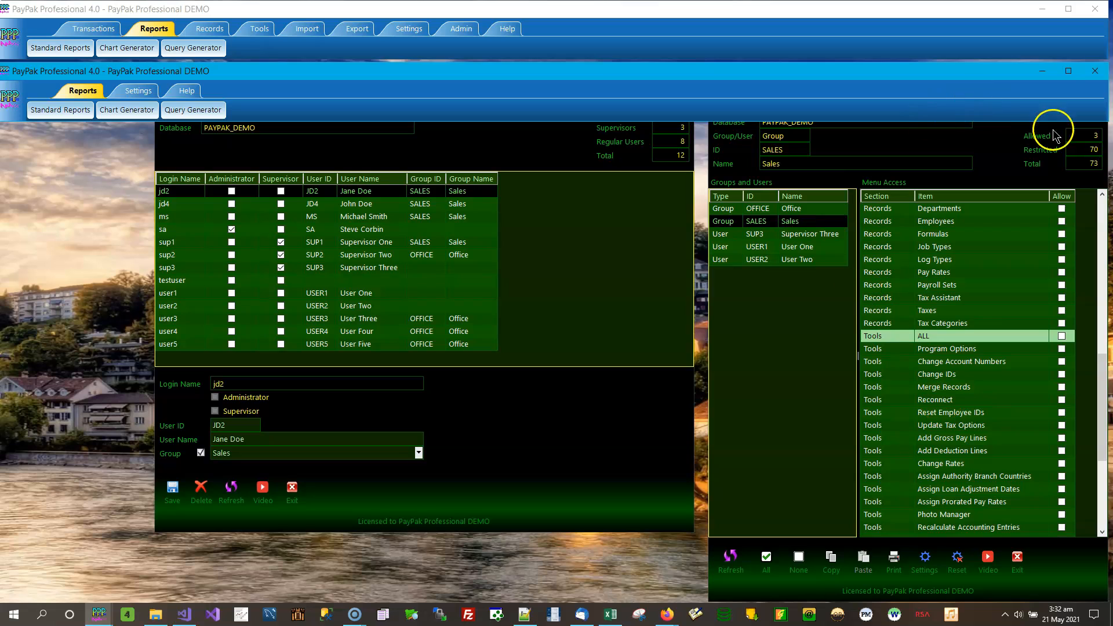
pyautogui.click(1095, 72)
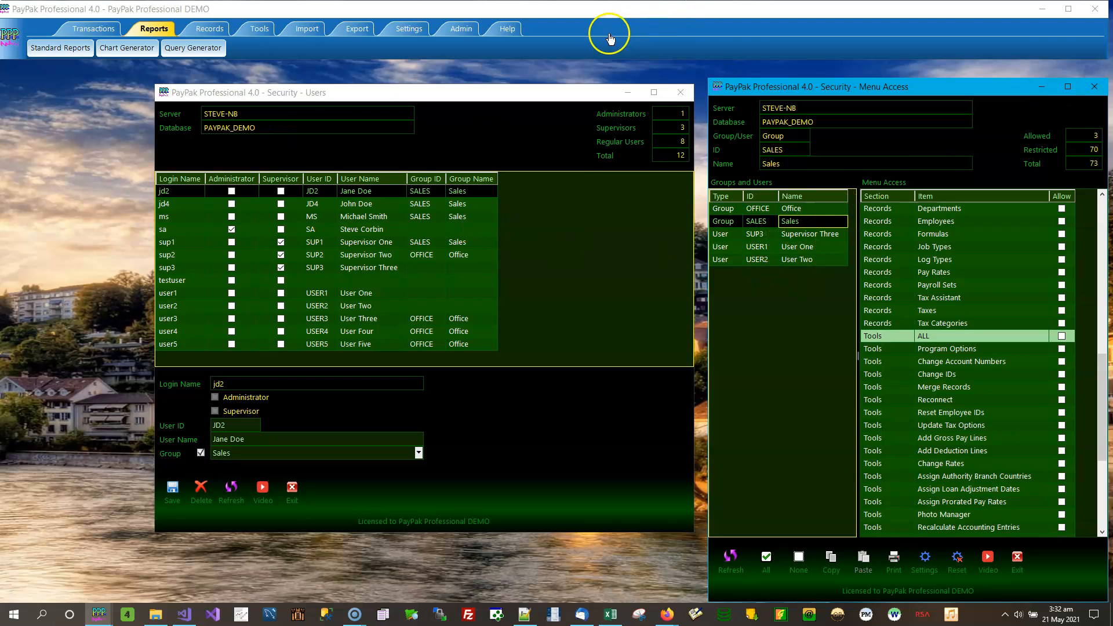
# Show the Menu Access entries of the ungrouped users SUP3, USER1 and USER2 in turn.
pyautogui.click(829, 235)
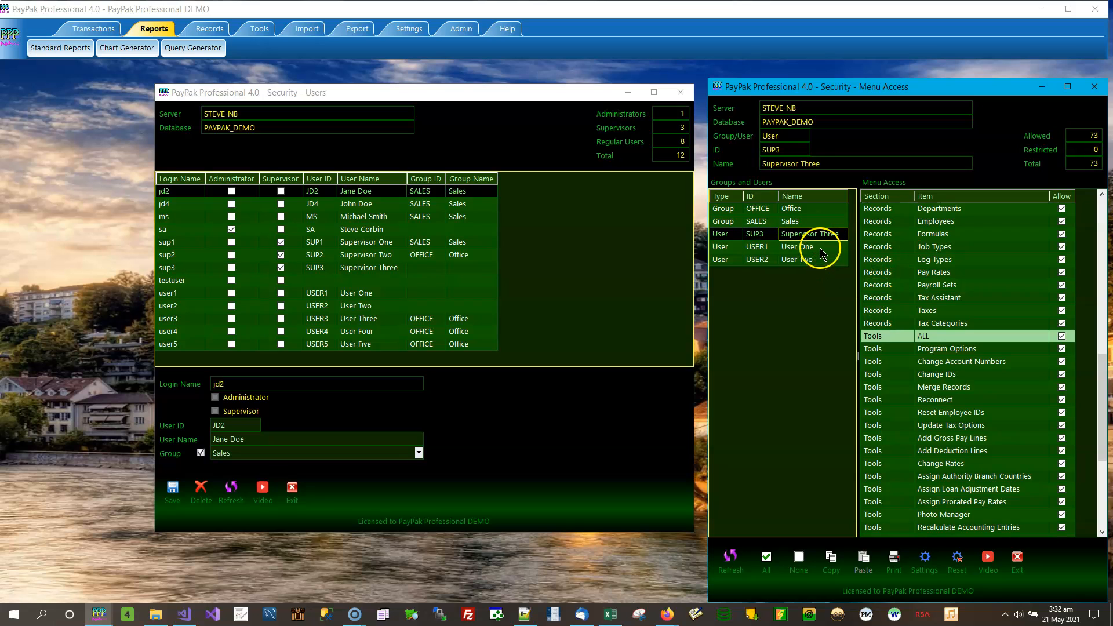
pyautogui.click(819, 247)
pyautogui.click(814, 261)
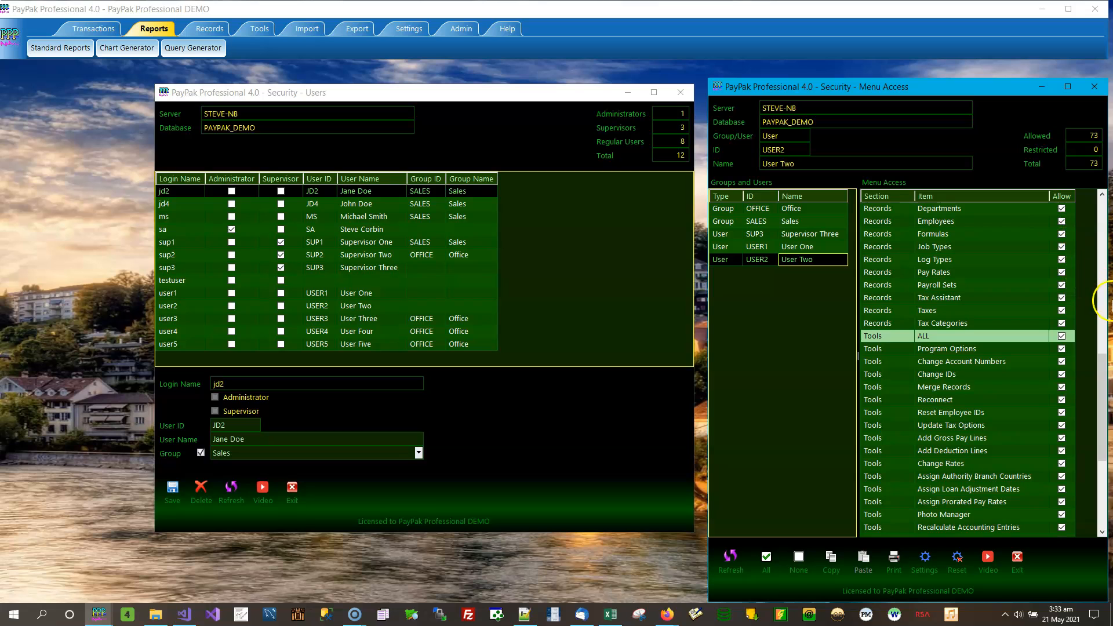
# Disallow Import Gross Pay, Import Deductions, Import Taxes, Batch Control, Cash Payments, Deposit Payments and Special Payments in USER2's Transactions section.
pyautogui.moveTo(1106, 389); pyautogui.dragTo(1111, 222)
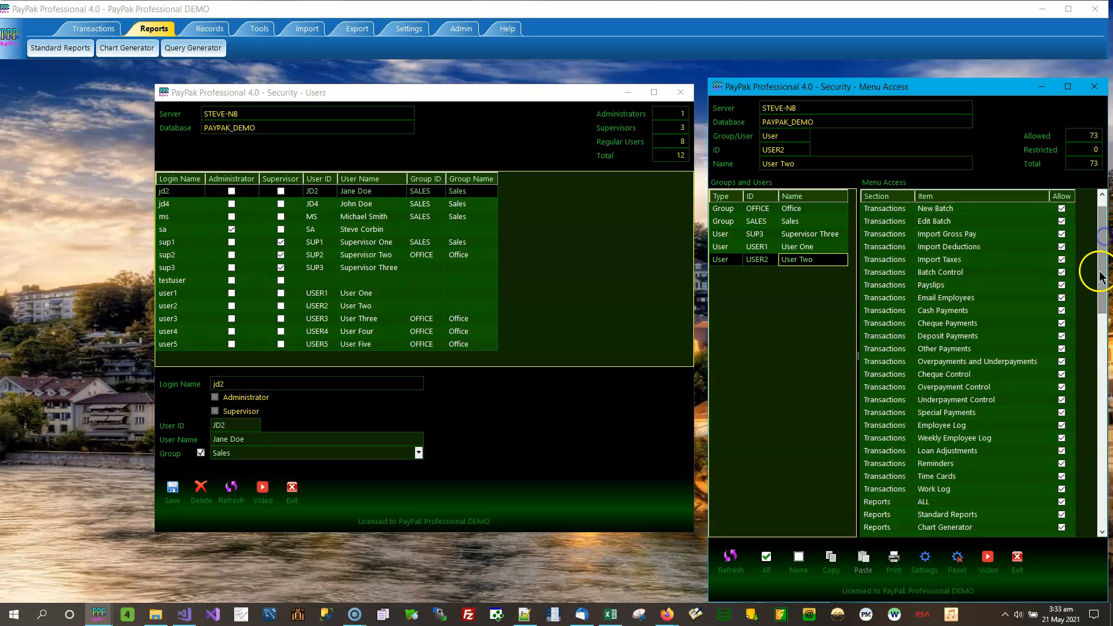
pyautogui.click(1062, 247)
pyautogui.click(1062, 234)
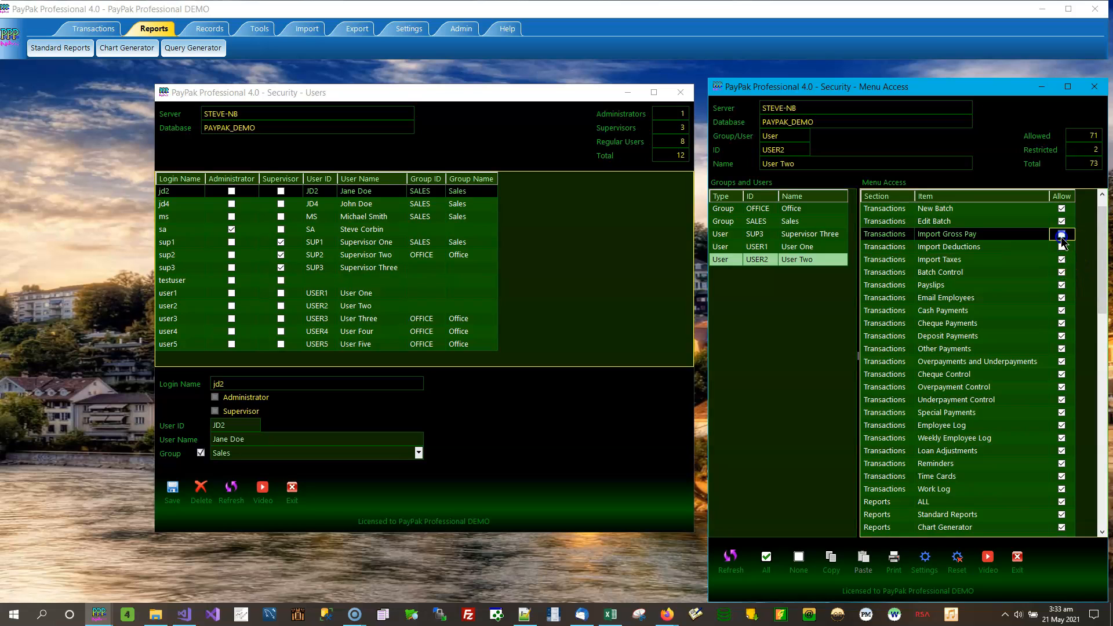
pyautogui.click(1061, 260)
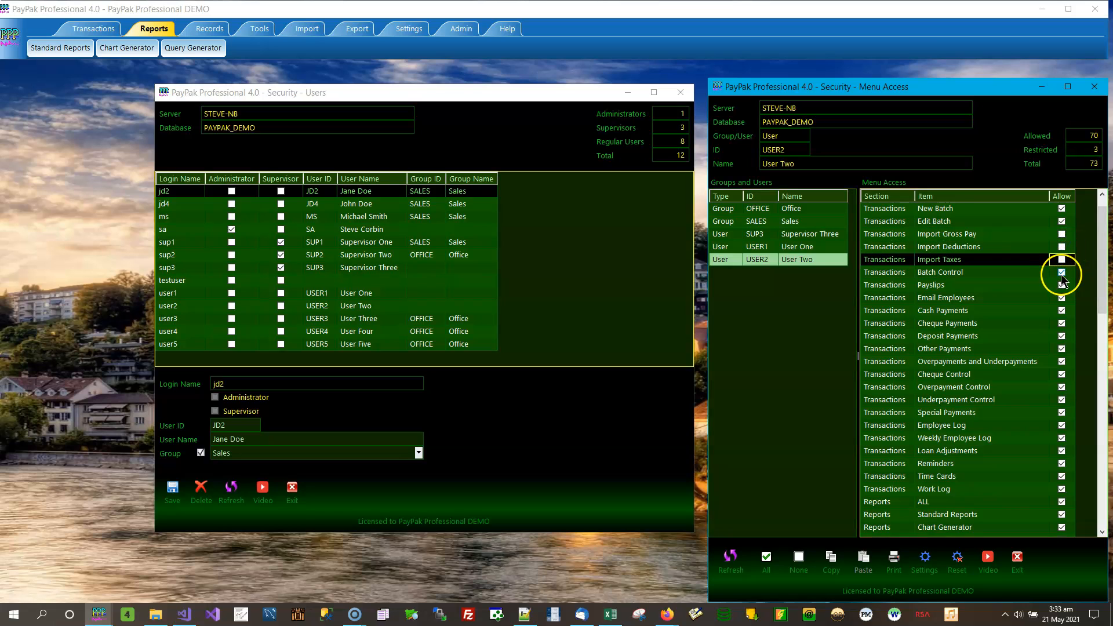
pyautogui.click(1061, 272)
pyautogui.click(1061, 311)
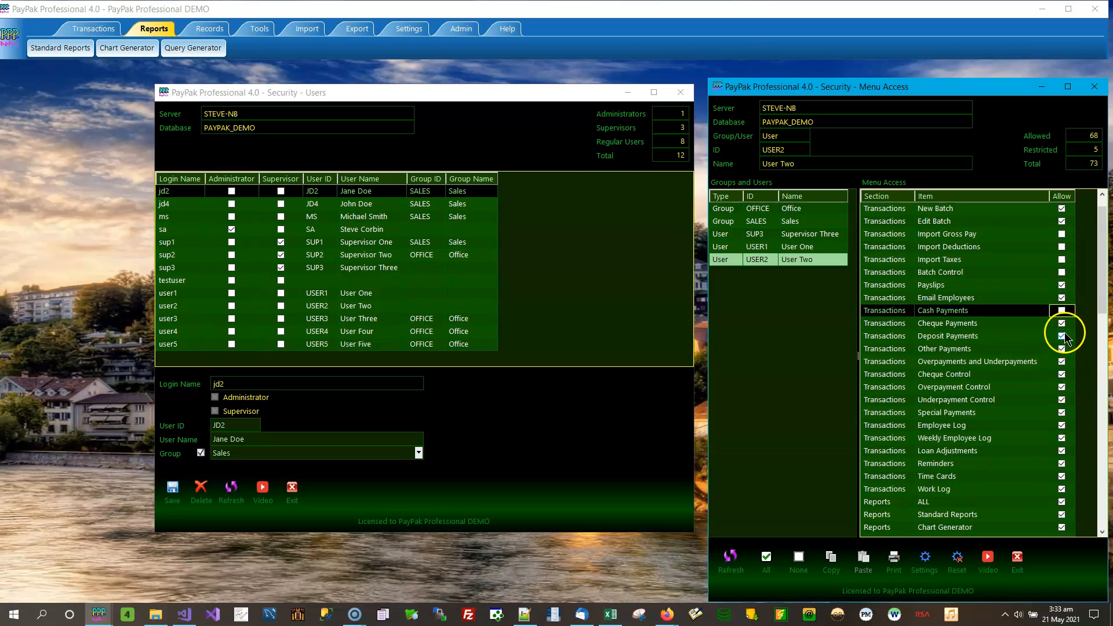
pyautogui.click(1062, 337)
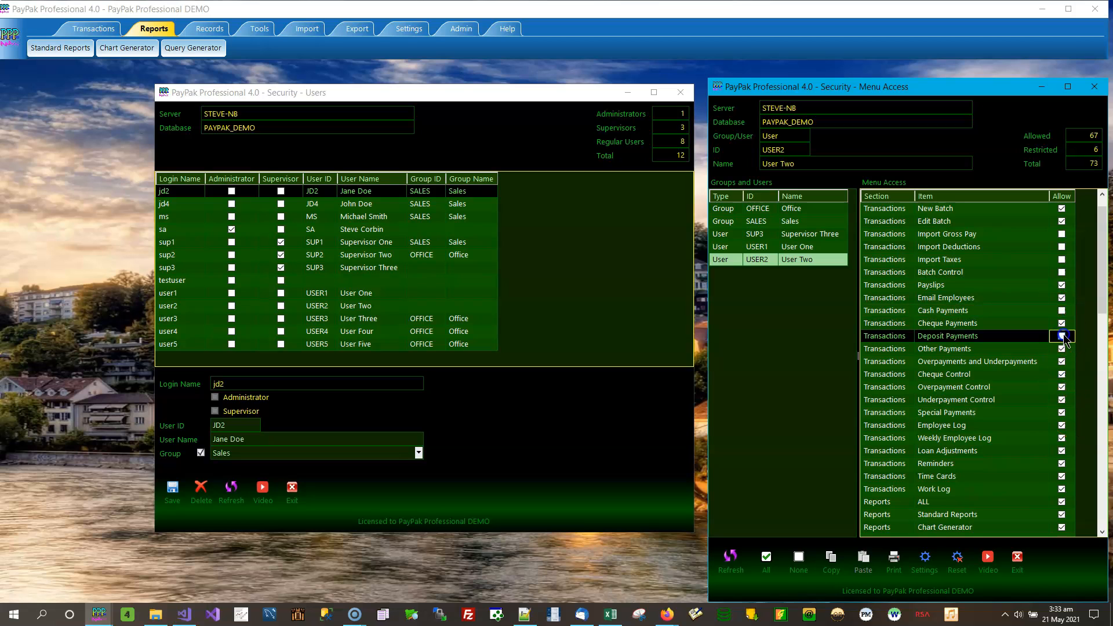
pyautogui.click(1063, 414)
# Disallow Reconnect, Change Rates, Photo Manager and Recalculate Loan Balances in USER2's Tools section.
pyautogui.scroll(-4, 1029, 469)
pyautogui.scroll(-12, 1030, 469)
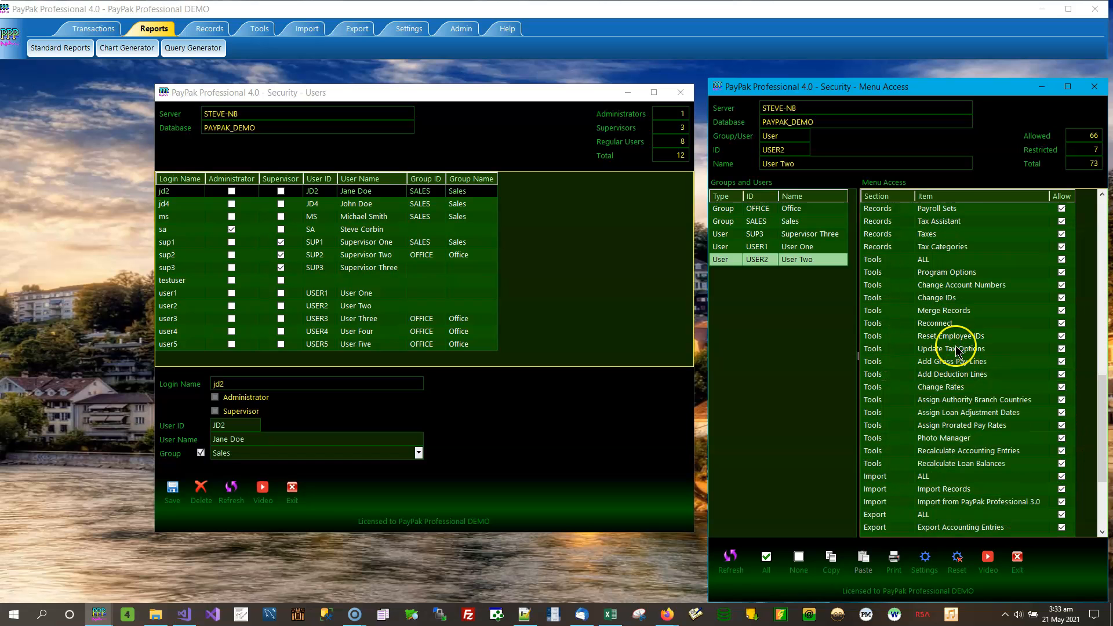
pyautogui.click(1063, 323)
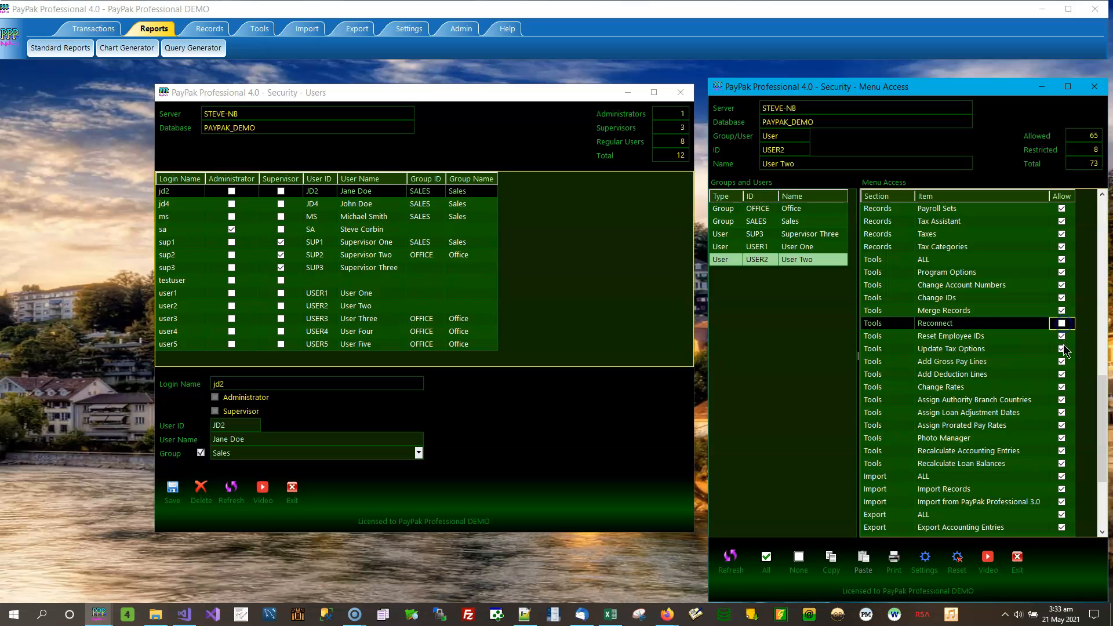
pyautogui.click(1062, 388)
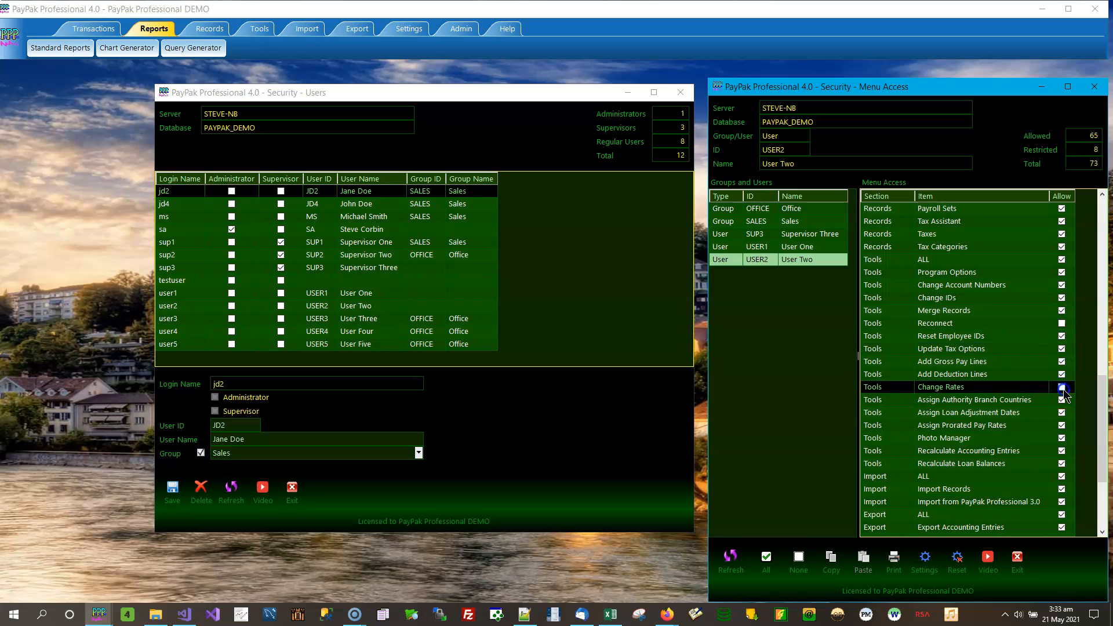
pyautogui.click(1062, 438)
pyautogui.click(1062, 464)
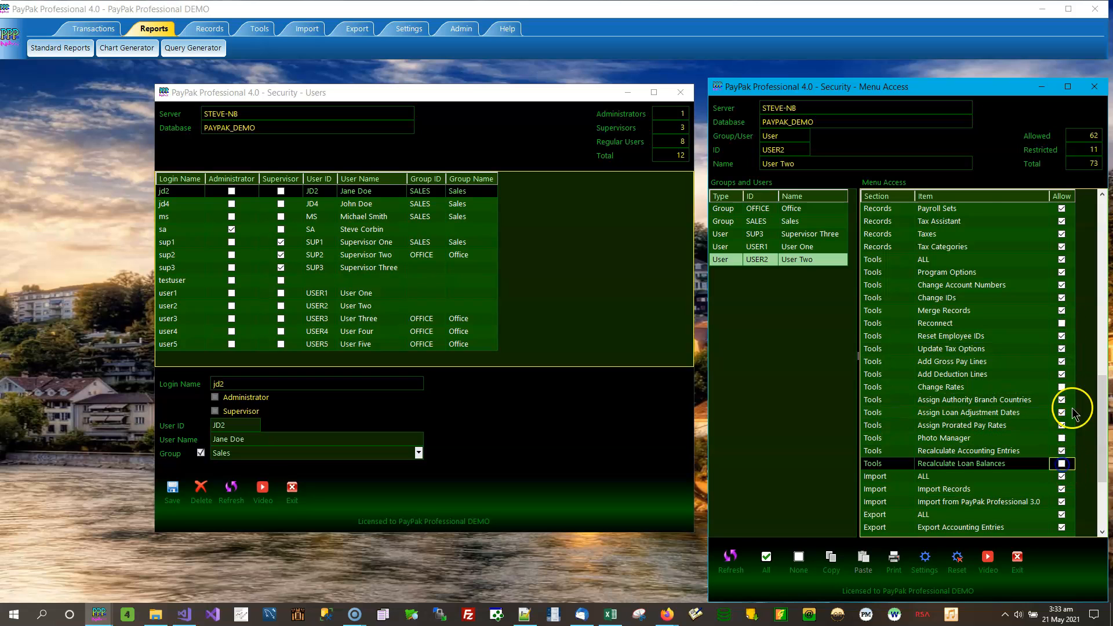
# Disallow USER2's whole Import and Export sections, applying the setting to all items in each section.
pyautogui.scroll(-2, 1066, 406)
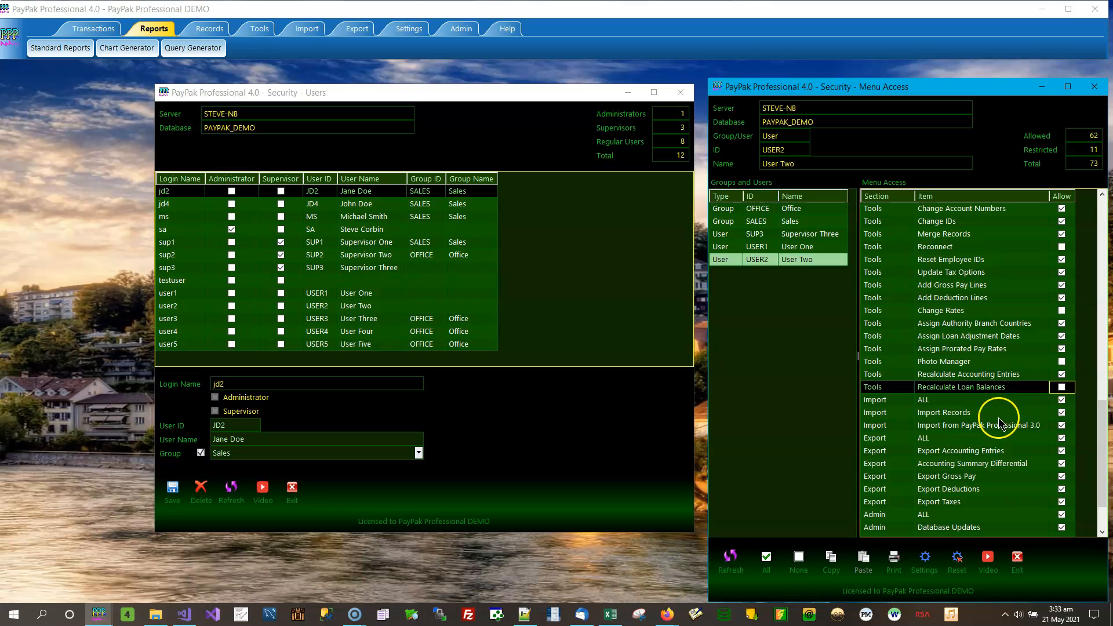
pyautogui.click(1061, 399)
pyautogui.click(603, 353)
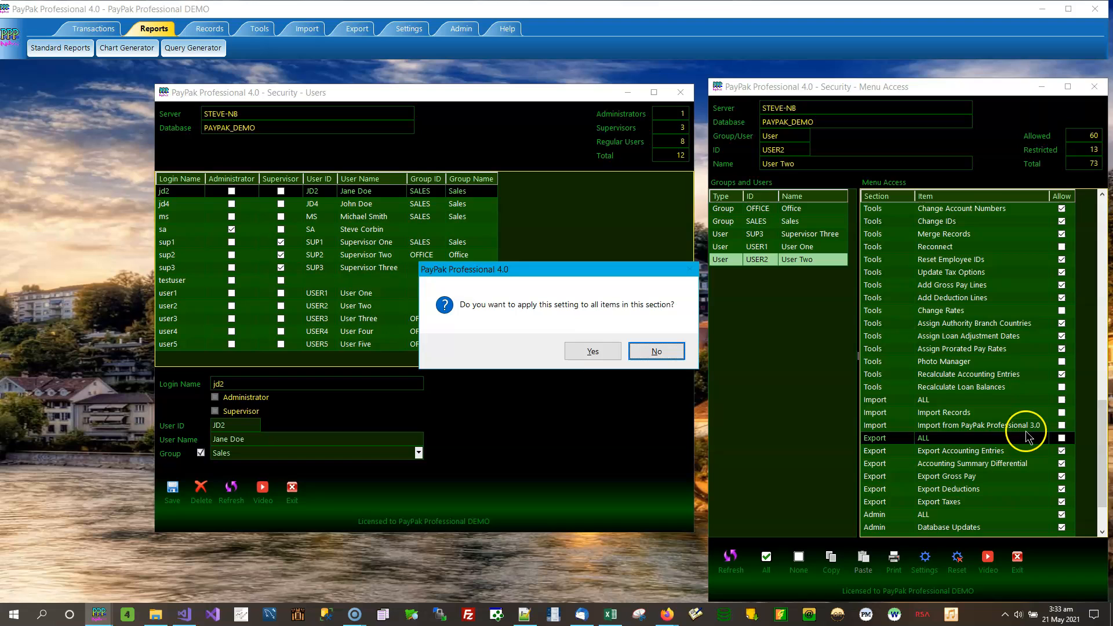
pyautogui.click(592, 350)
# Disallow Admin Locks, Command Center, Database Layout and Script Writer in USER2's Admin section.
pyautogui.scroll(-2, 1032, 383)
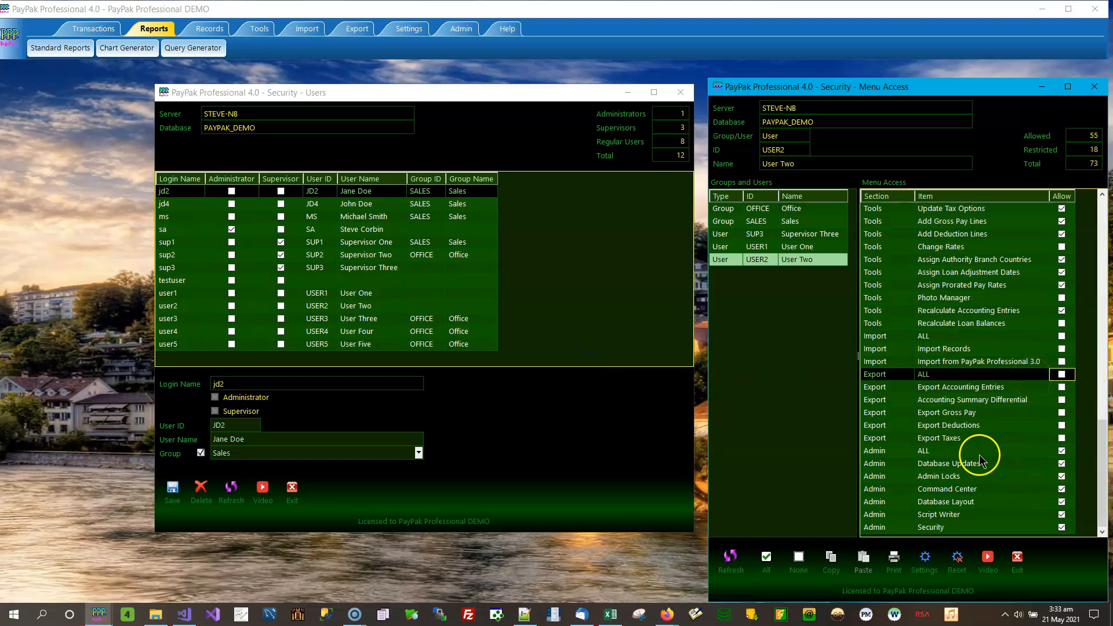
pyautogui.click(1063, 464)
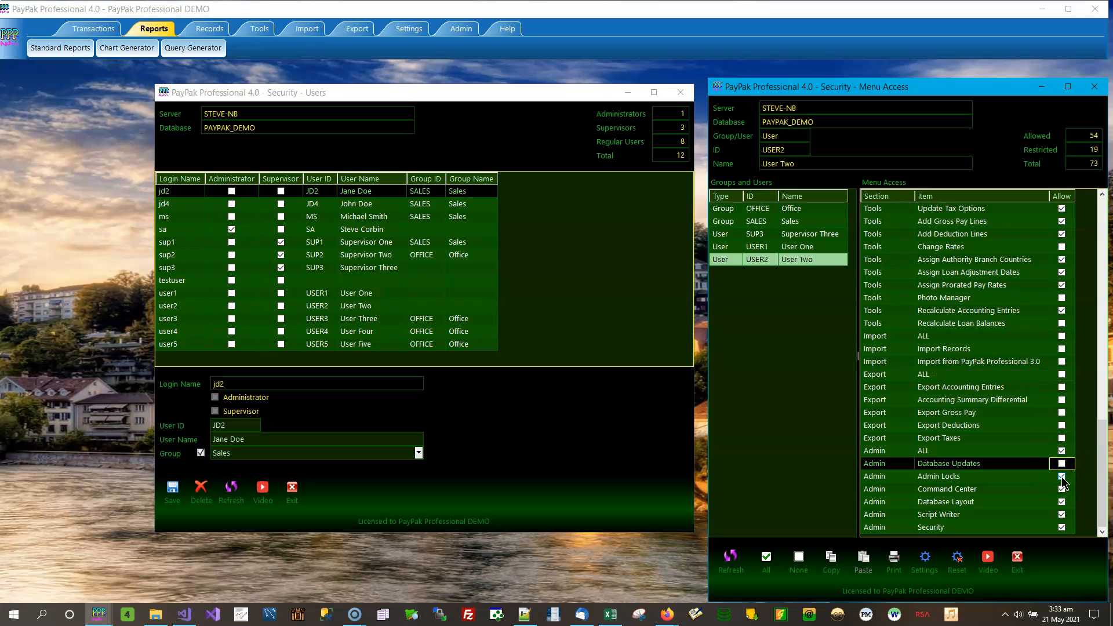
pyautogui.click(1063, 479)
pyautogui.click(1063, 491)
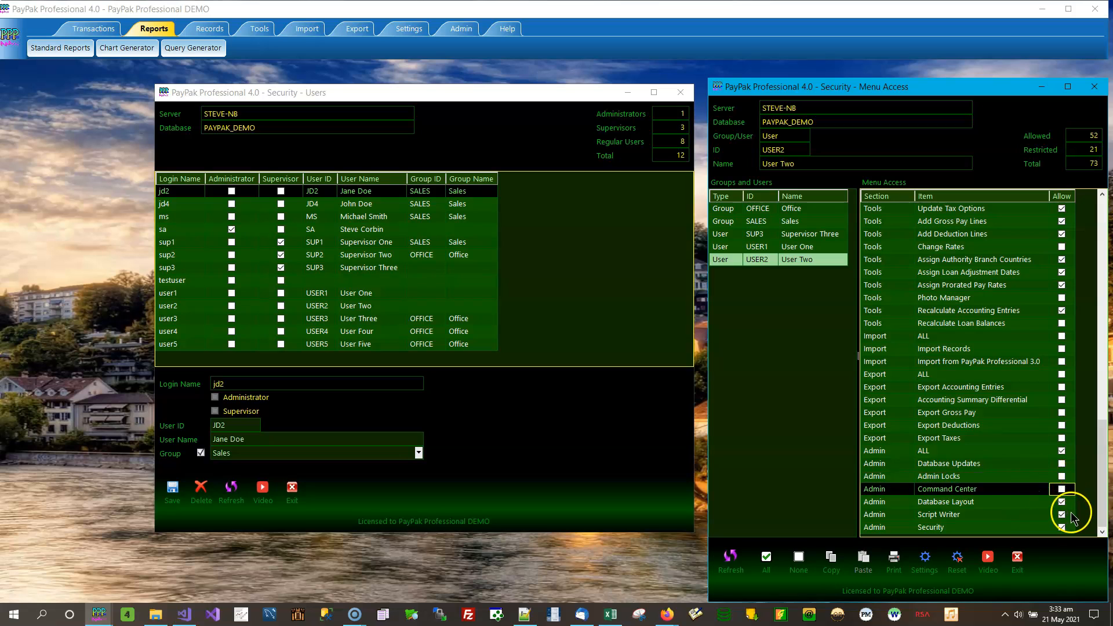
pyautogui.click(1062, 464)
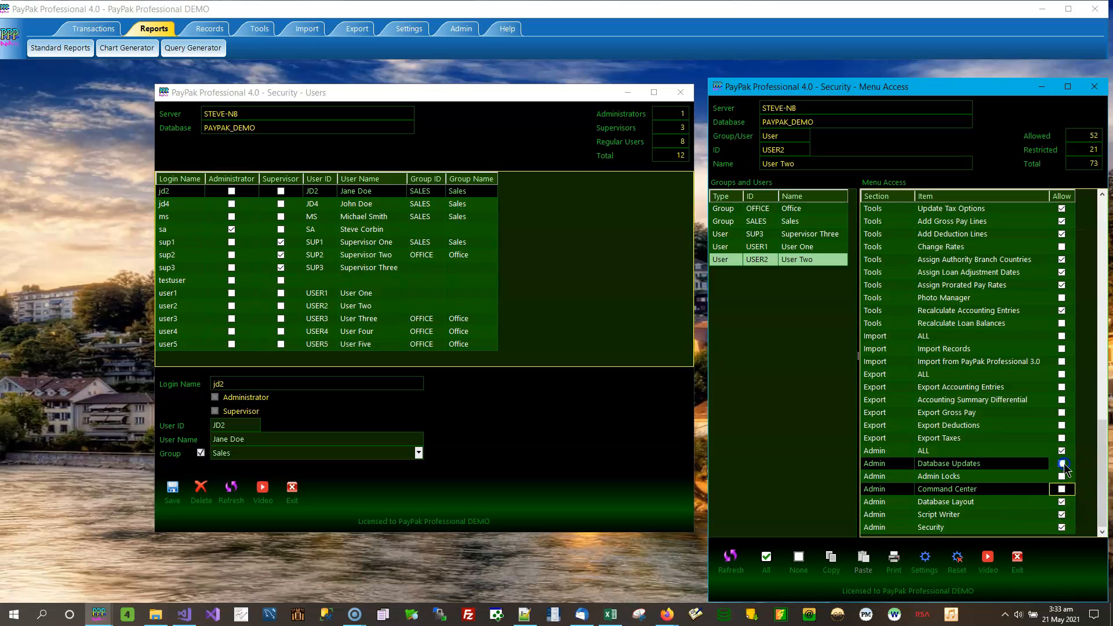
pyautogui.click(1062, 502)
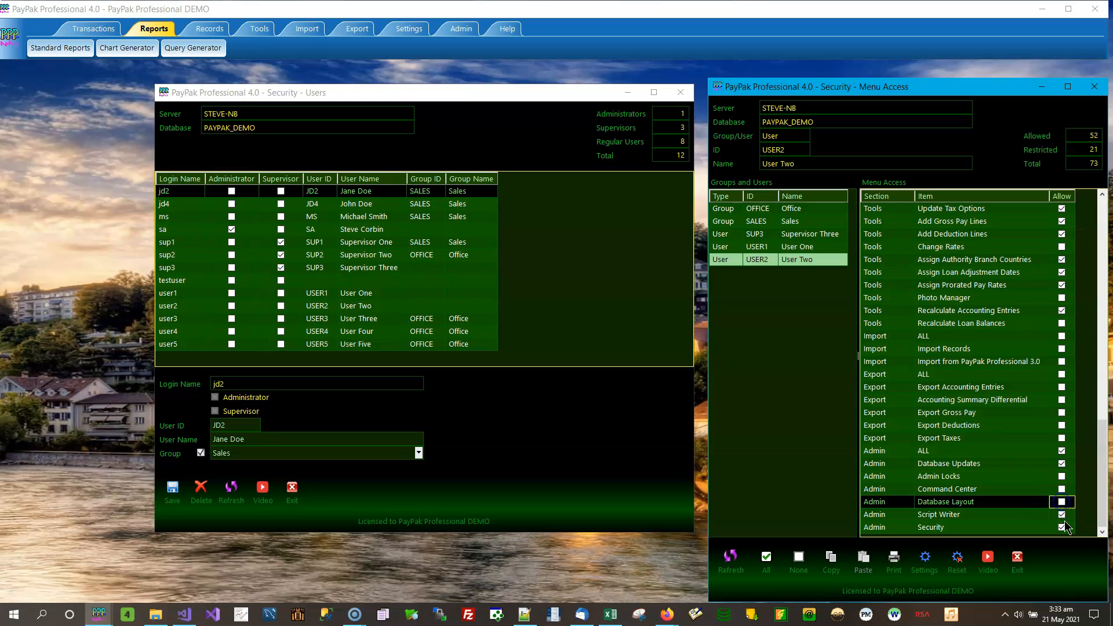
pyautogui.click(1061, 515)
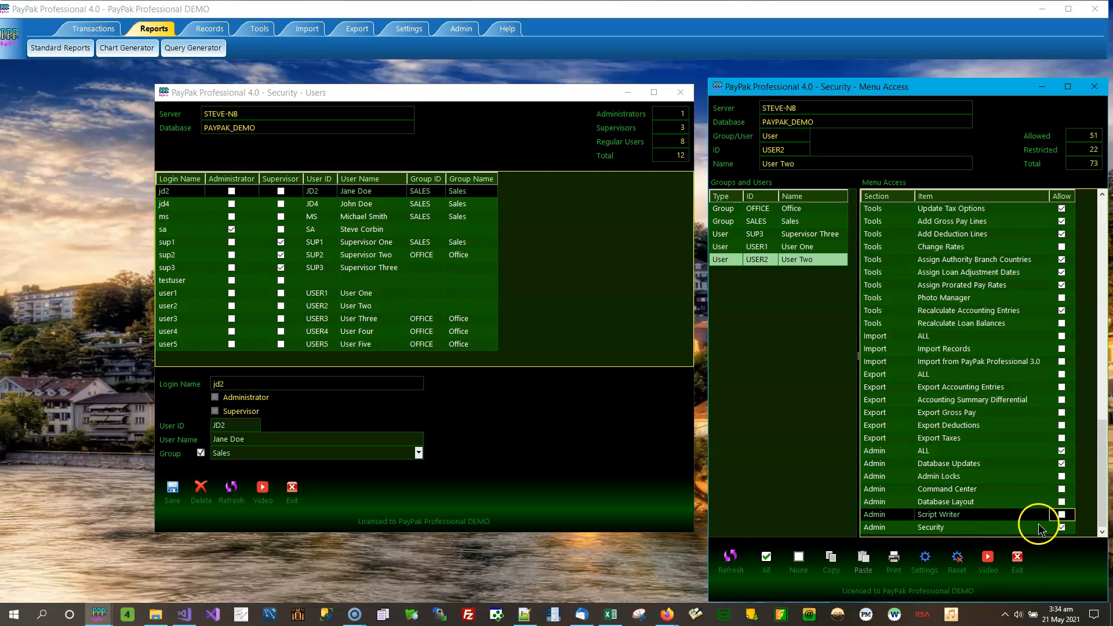
pyautogui.click(1066, 529)
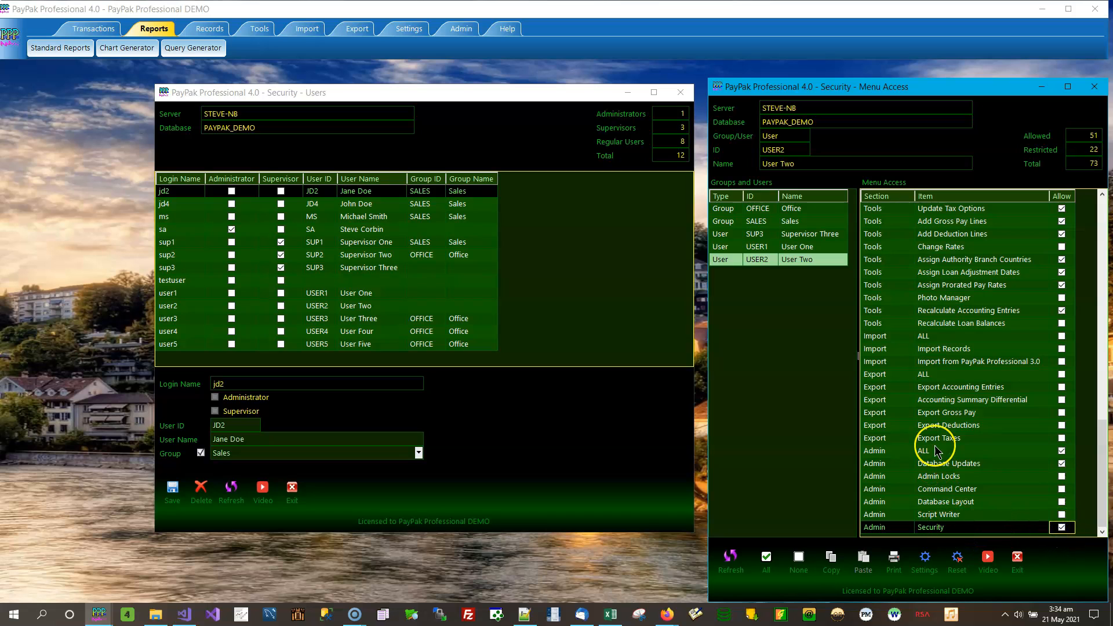
# Compare the allowed menu items of USER1 with those of USER2 in Menu Access.
pyautogui.click(826, 248)
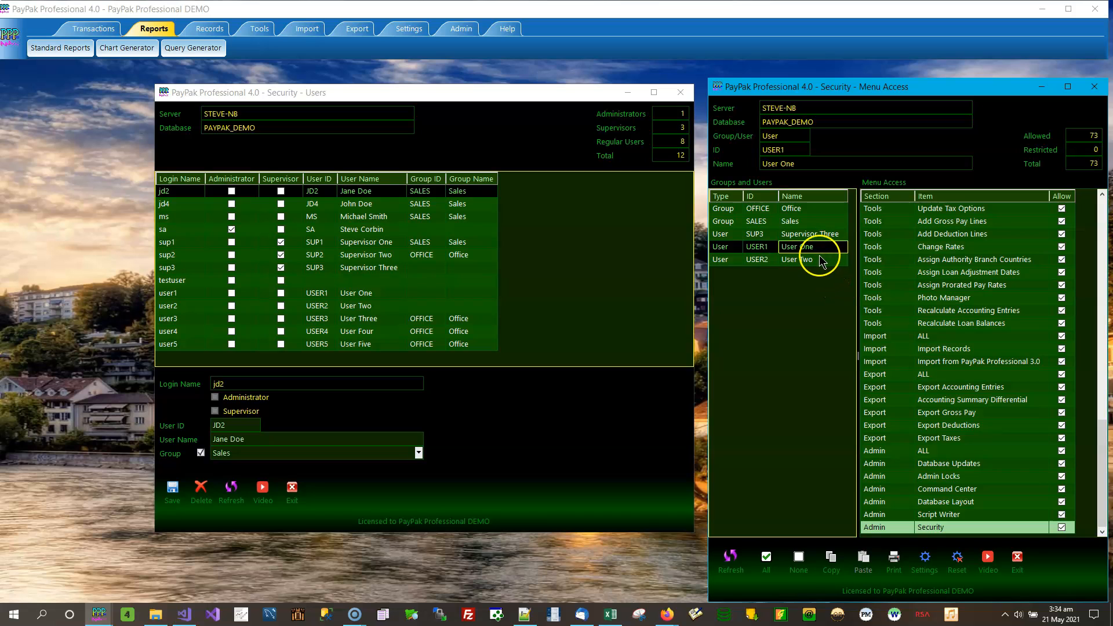
pyautogui.click(823, 260)
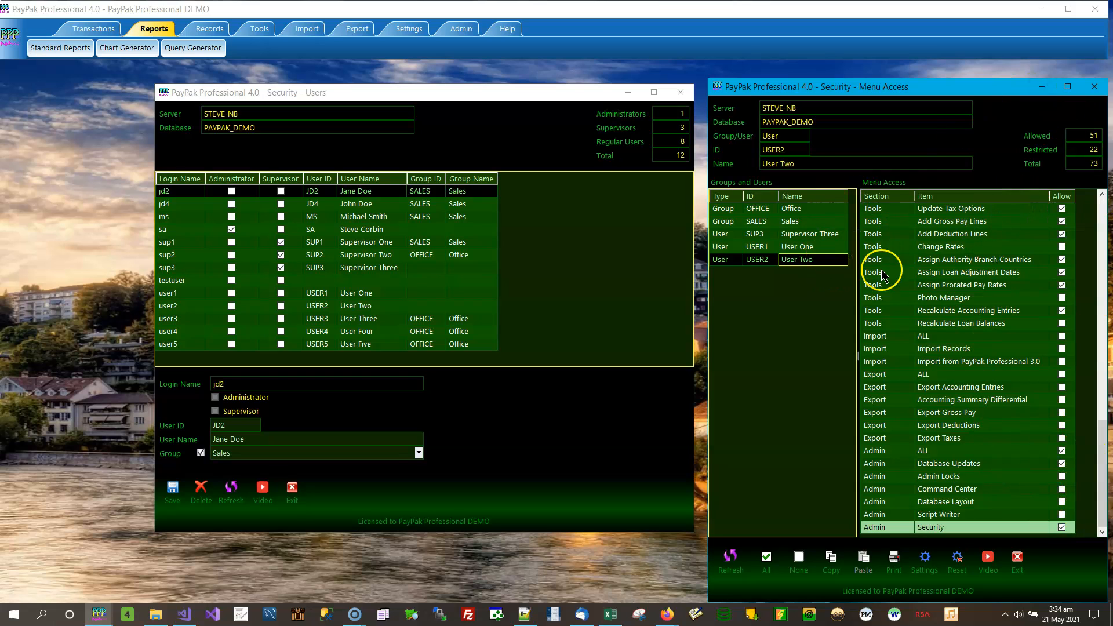
pyautogui.click(831, 565)
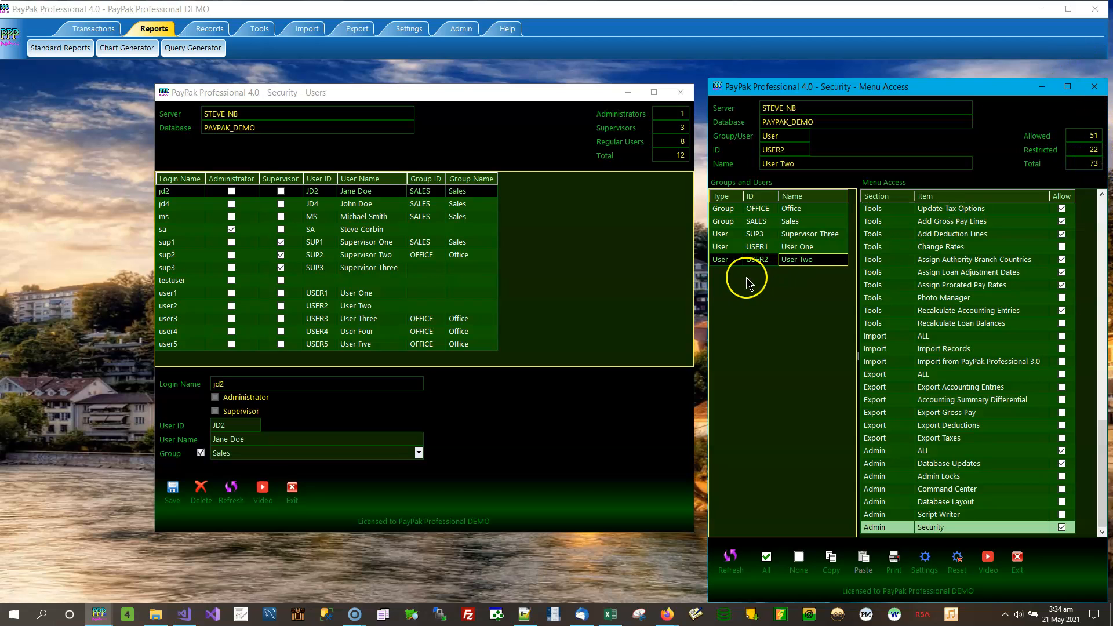
pyautogui.click(815, 248)
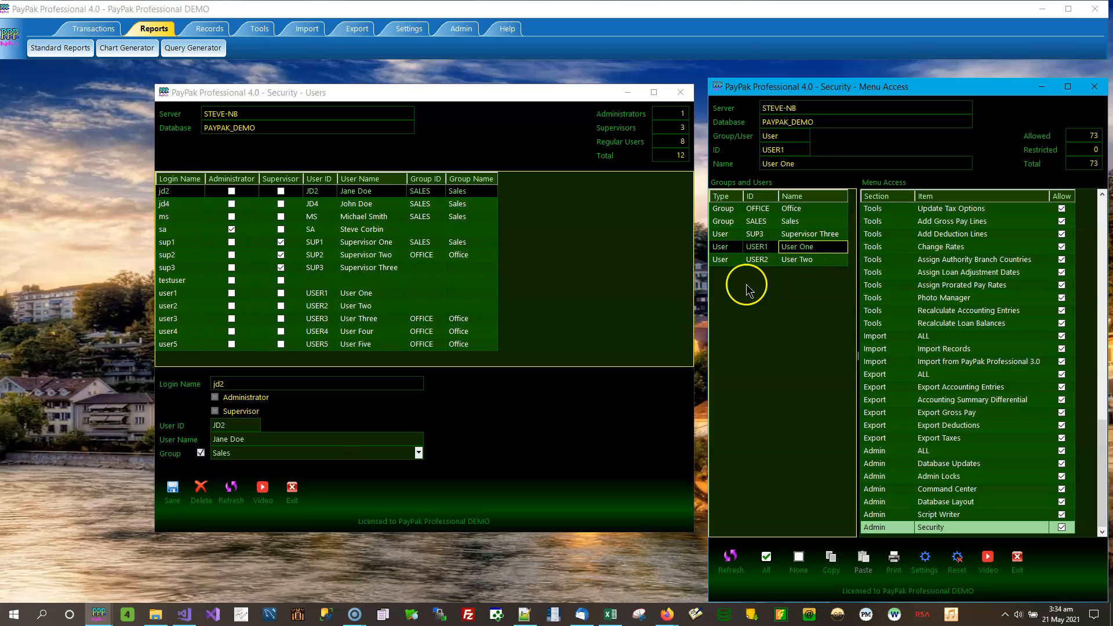
# Open a second PayPak Professional session and log in as user2 with the account password.
pyautogui.rightClick(103, 620)
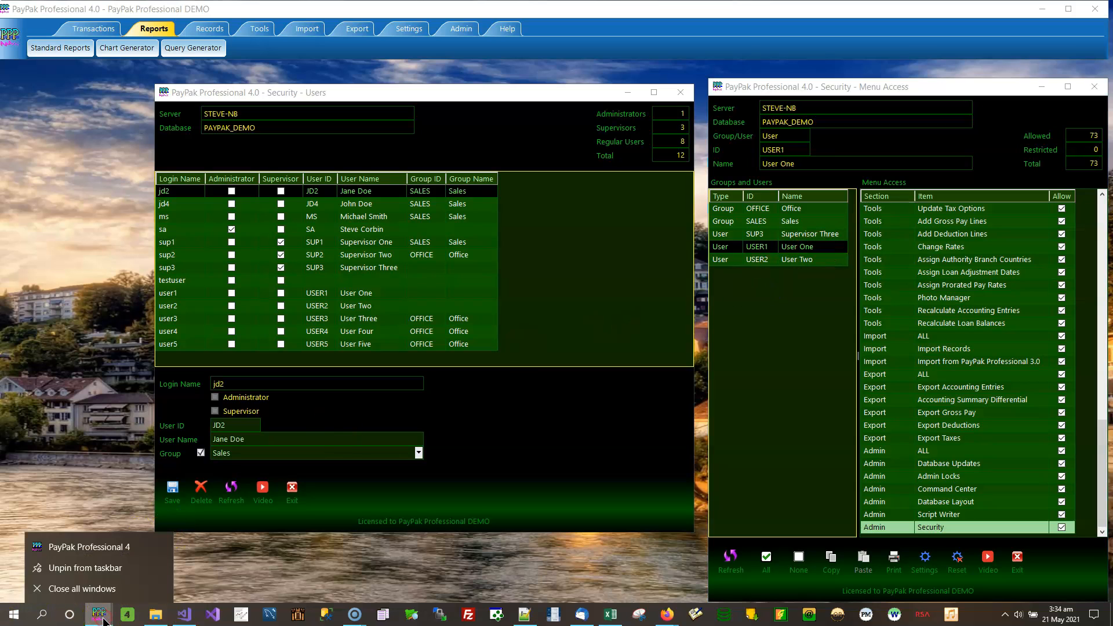
pyautogui.click(123, 551)
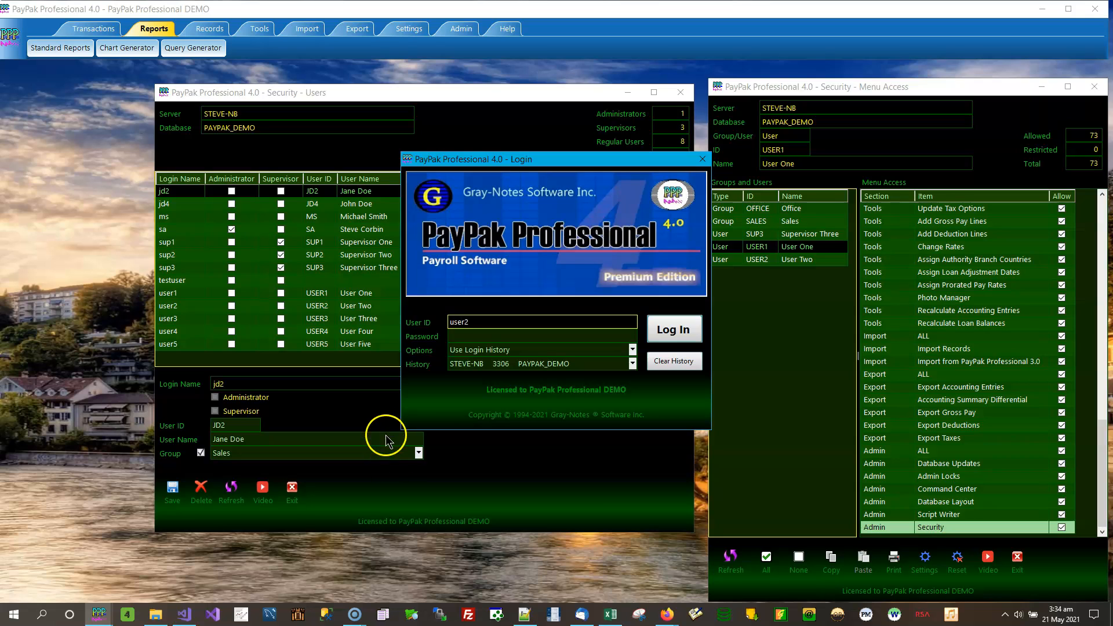
pyautogui.click(497, 338)
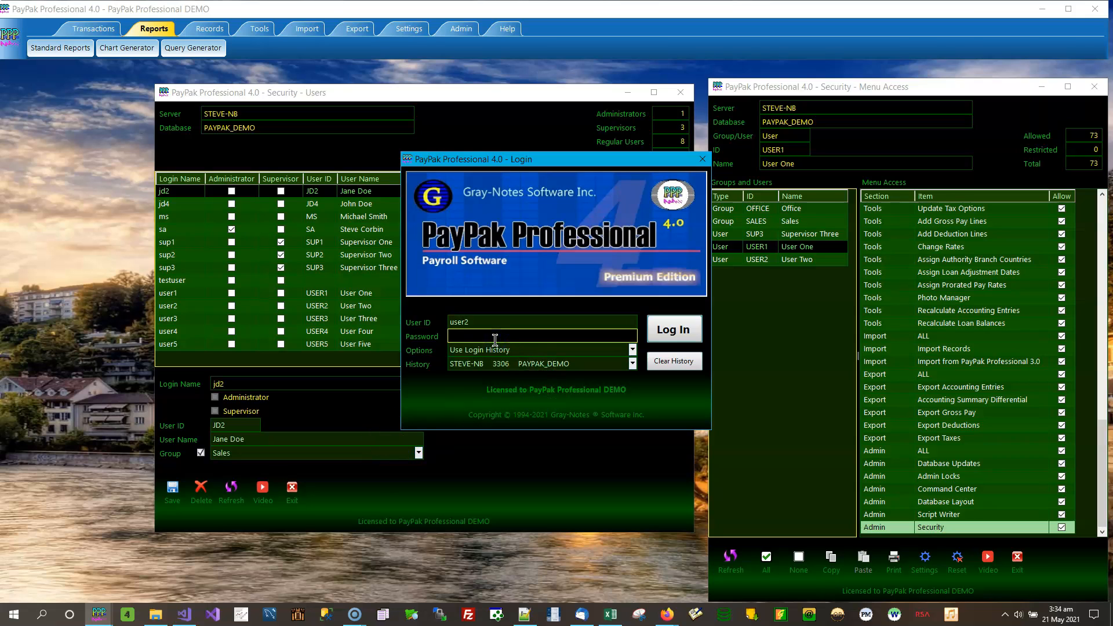
pyautogui.click(682, 328)
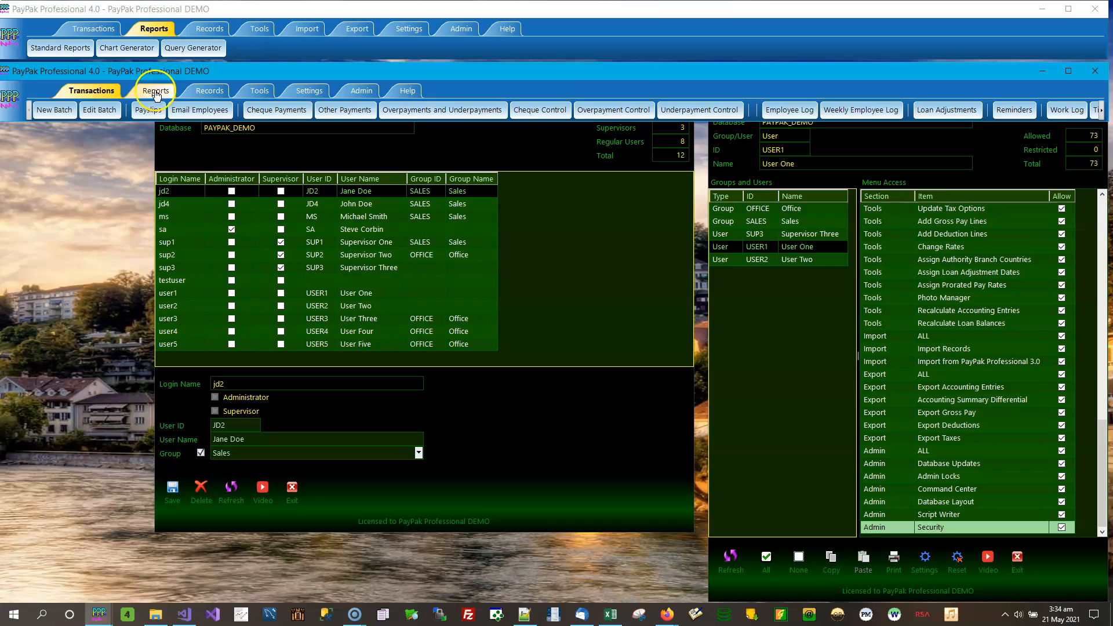
# Check the Reports, Records, Tools and Admin sections available to user2, and try to open Security from the Admin section.
pyautogui.click(154, 94)
pyautogui.click(209, 91)
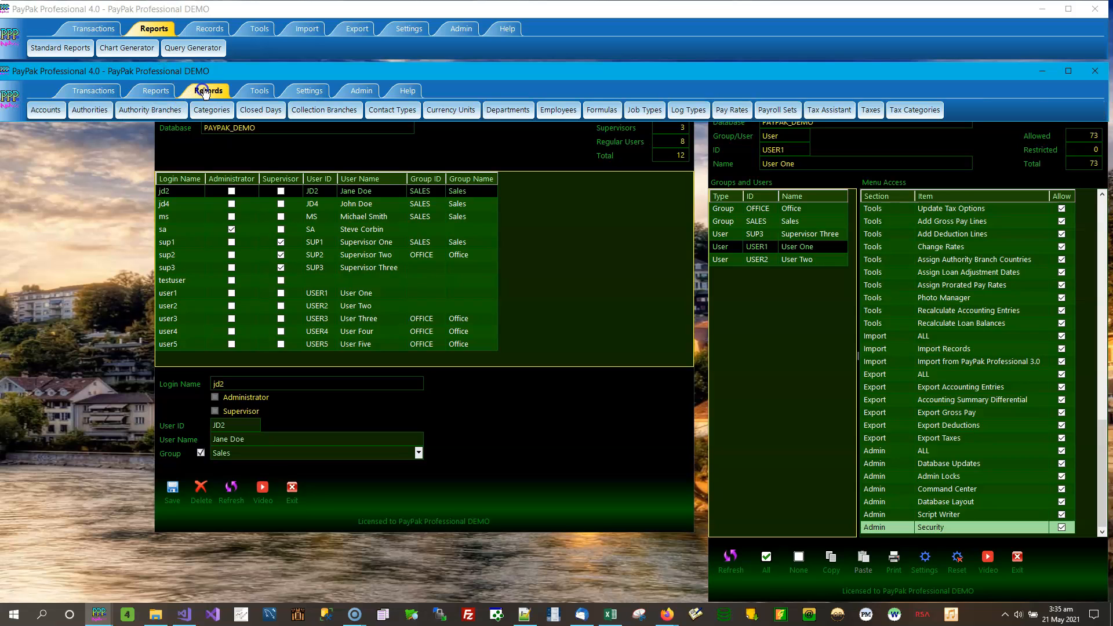
pyautogui.click(258, 92)
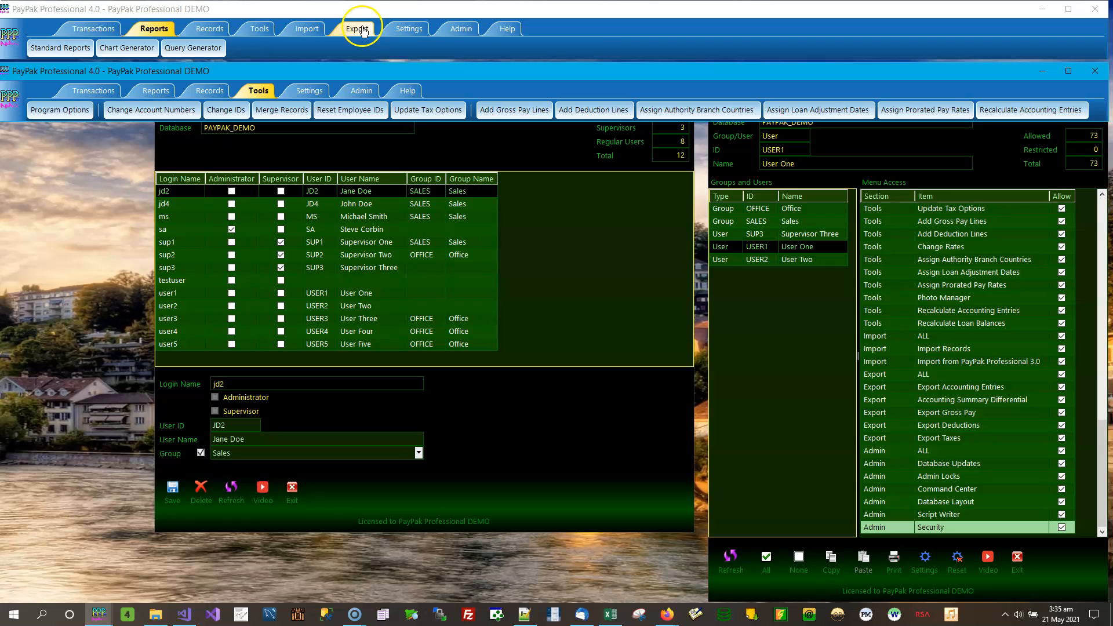
pyautogui.click(361, 91)
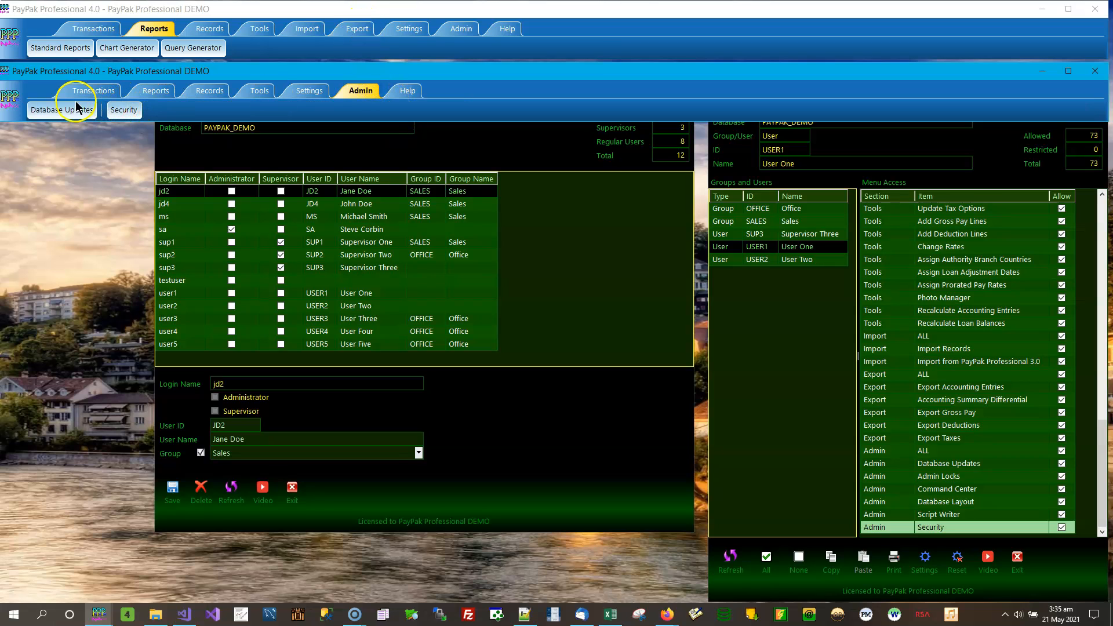
pyautogui.click(128, 115)
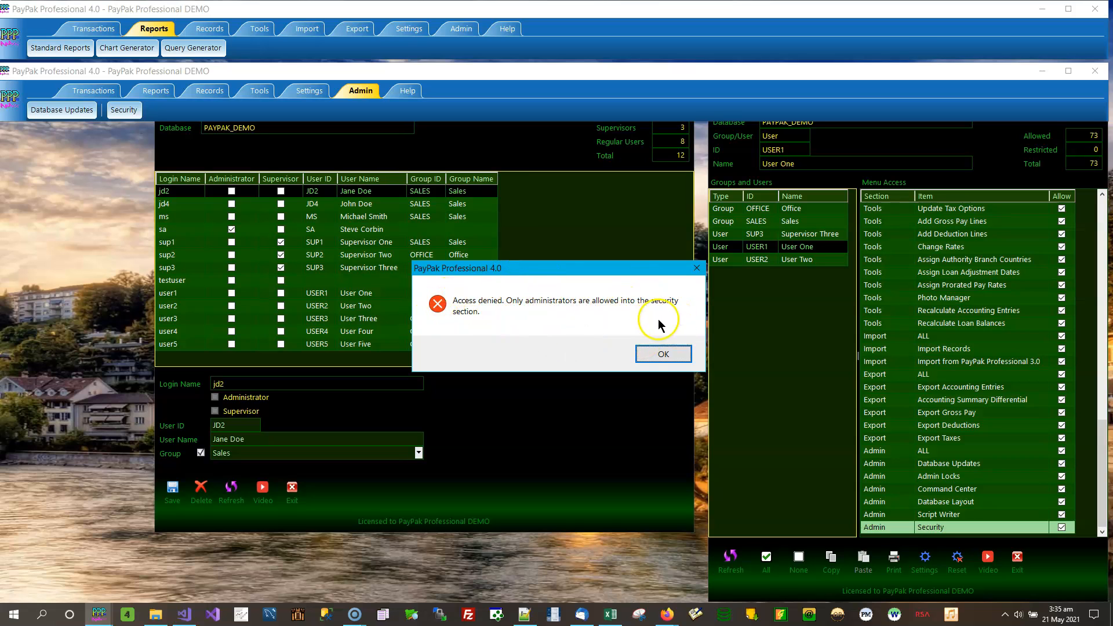
pyautogui.click(662, 357)
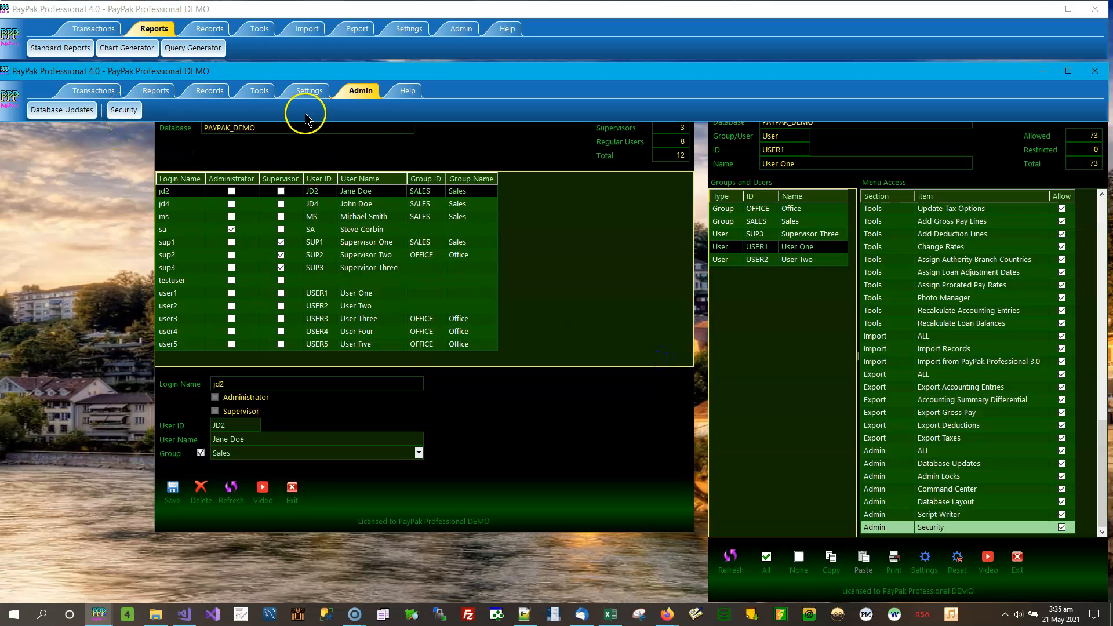
pyautogui.click(1103, 442)
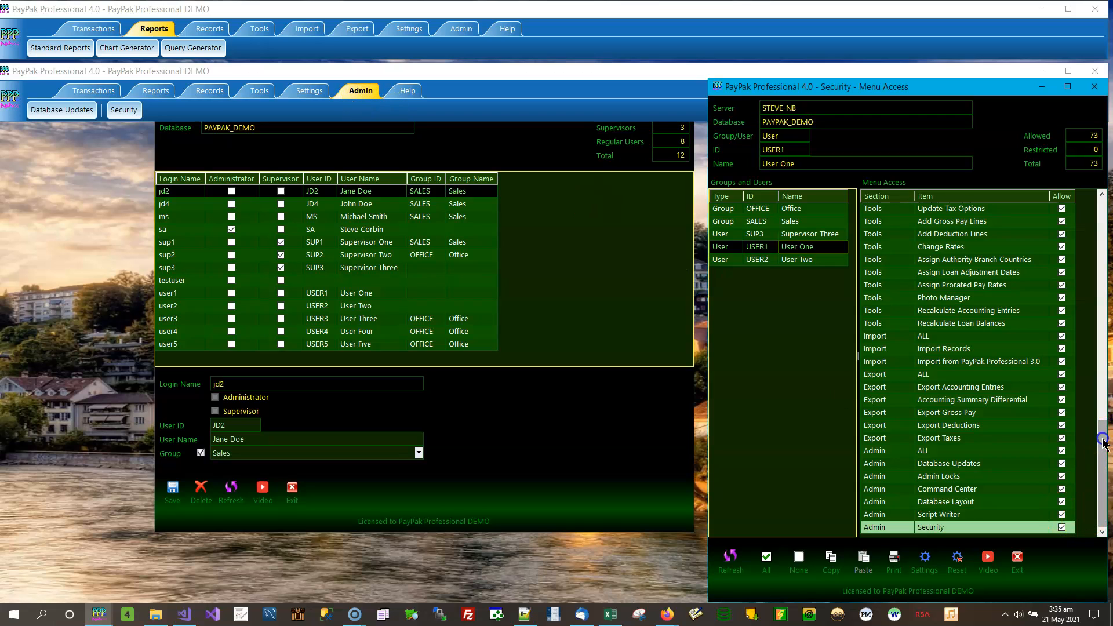
pyautogui.click(1063, 529)
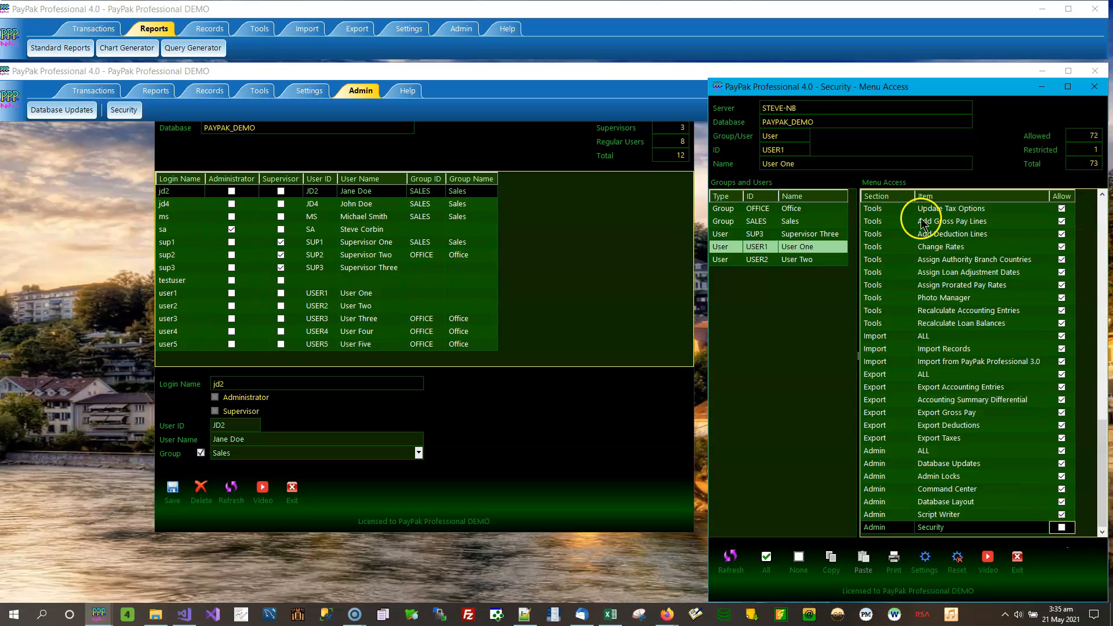
pyautogui.click(1095, 72)
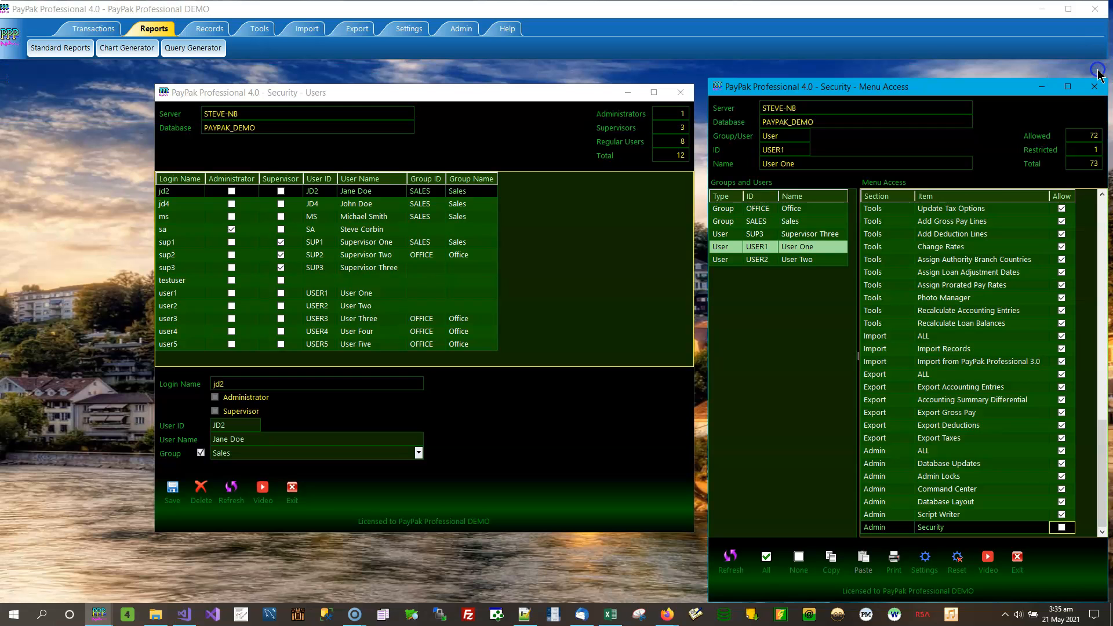
pyautogui.click(1062, 529)
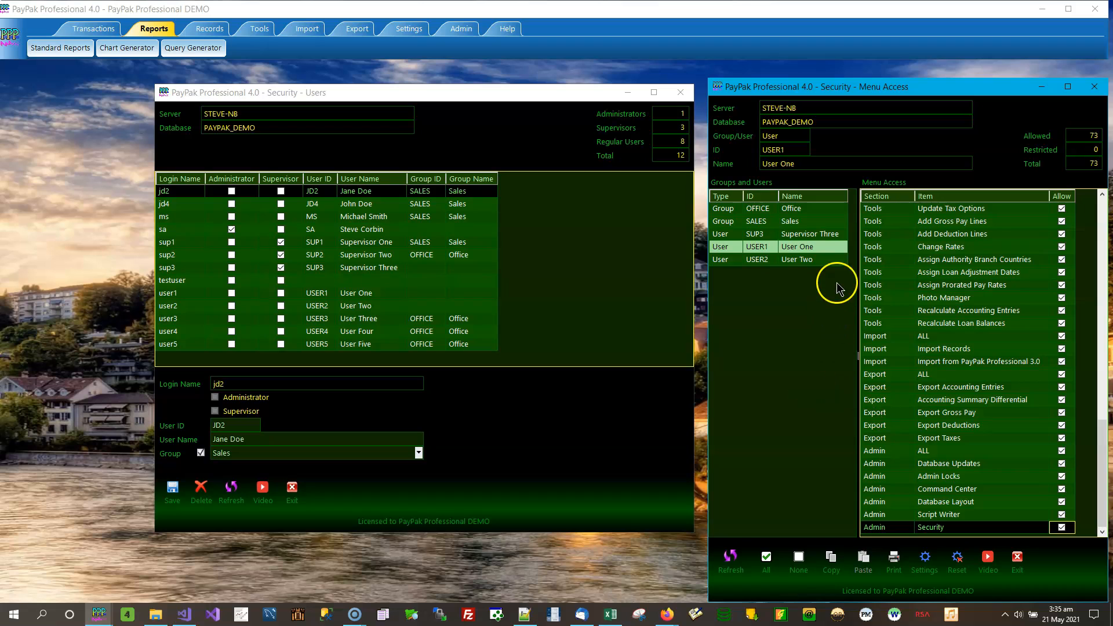
# Disallow Security in USER2's Admin section.
pyautogui.click(820, 262)
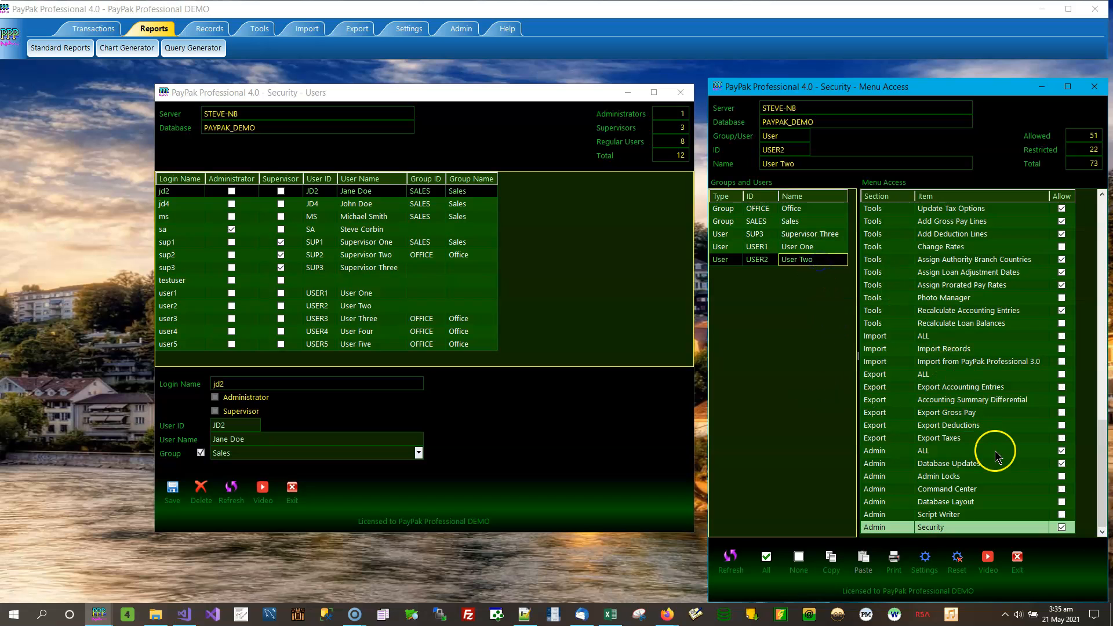
pyautogui.click(1062, 527)
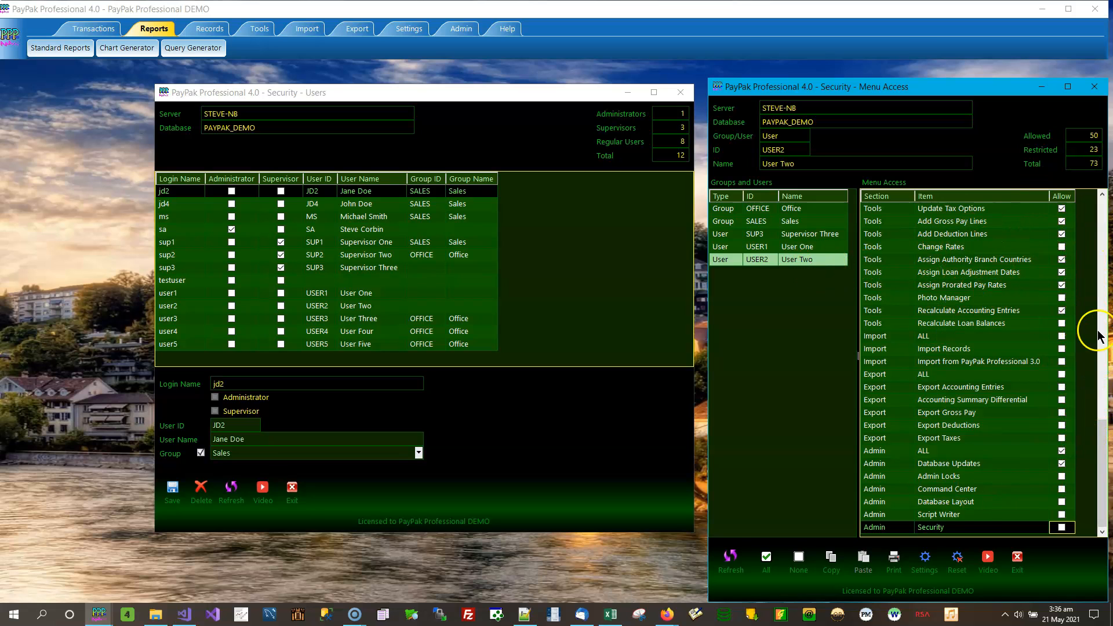
pyautogui.moveTo(1102, 442)
pyautogui.mouseDown()
pyautogui.moveTo(1105, 244)
pyautogui.moveTo(1086, 449)
pyautogui.mouseUp()
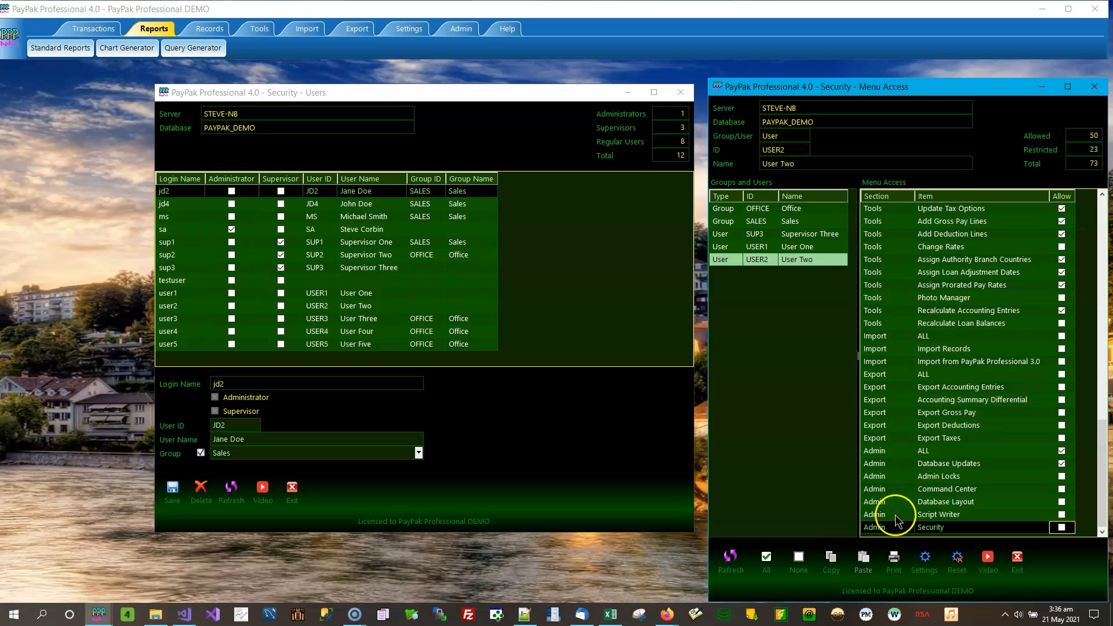
# Copy USER2's menu access settings and paste them to USER1, repeating the paste after allowing all of USER1's items.
pyautogui.click(834, 565)
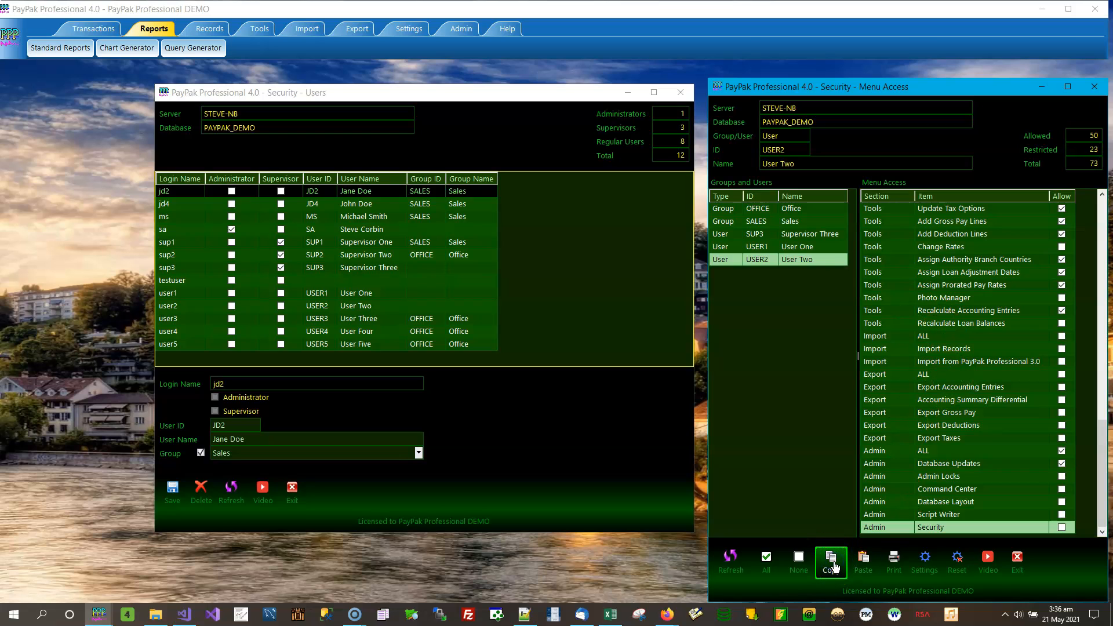
pyautogui.click(810, 246)
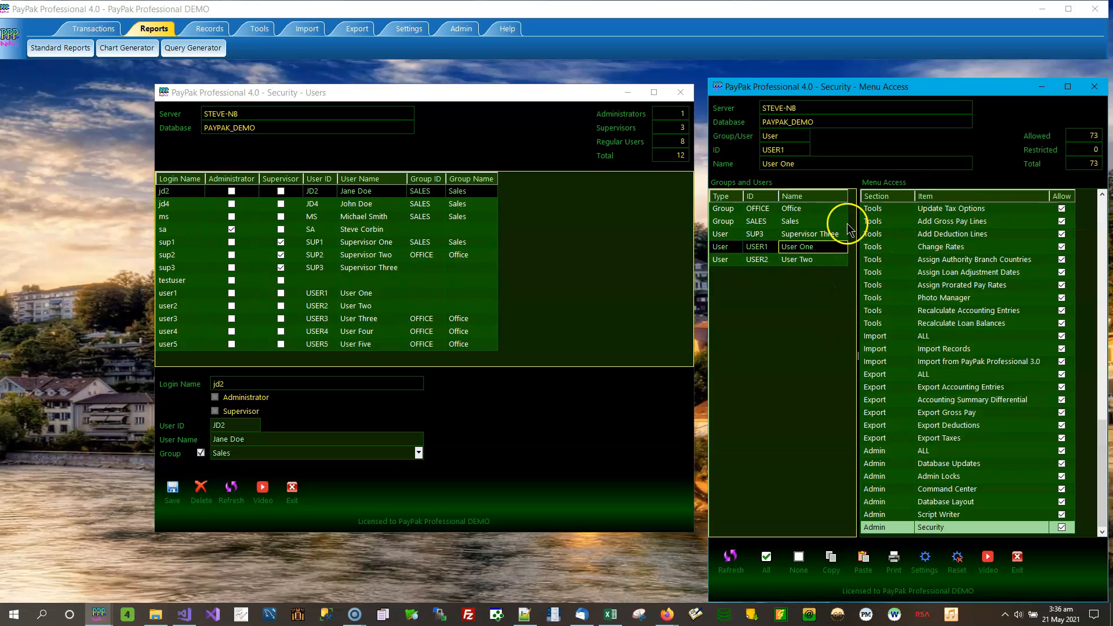
pyautogui.click(874, 566)
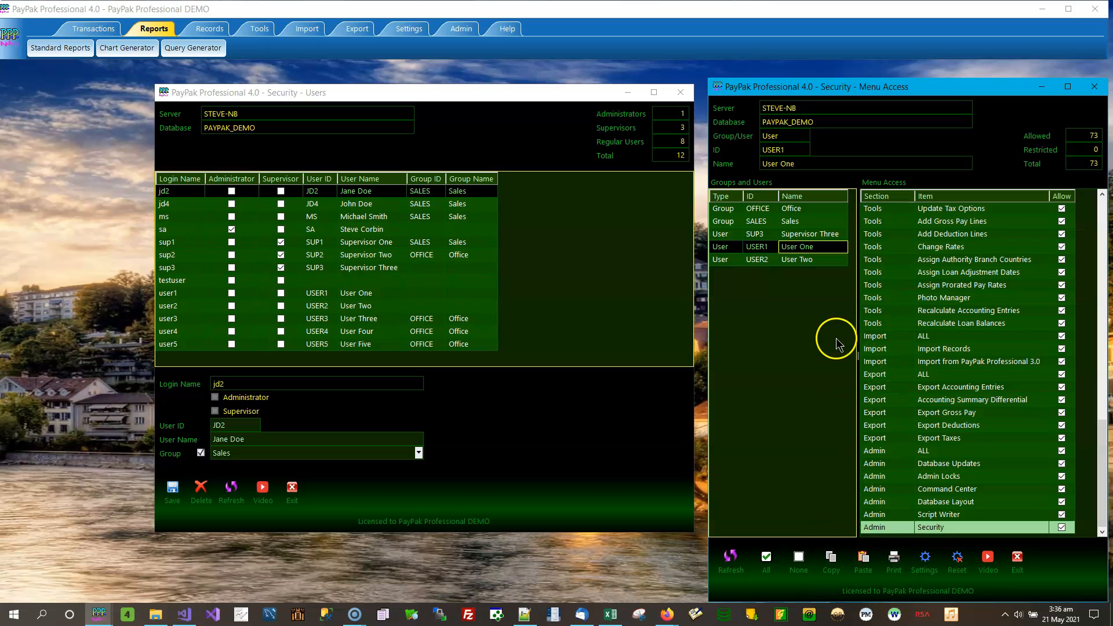
pyautogui.click(864, 559)
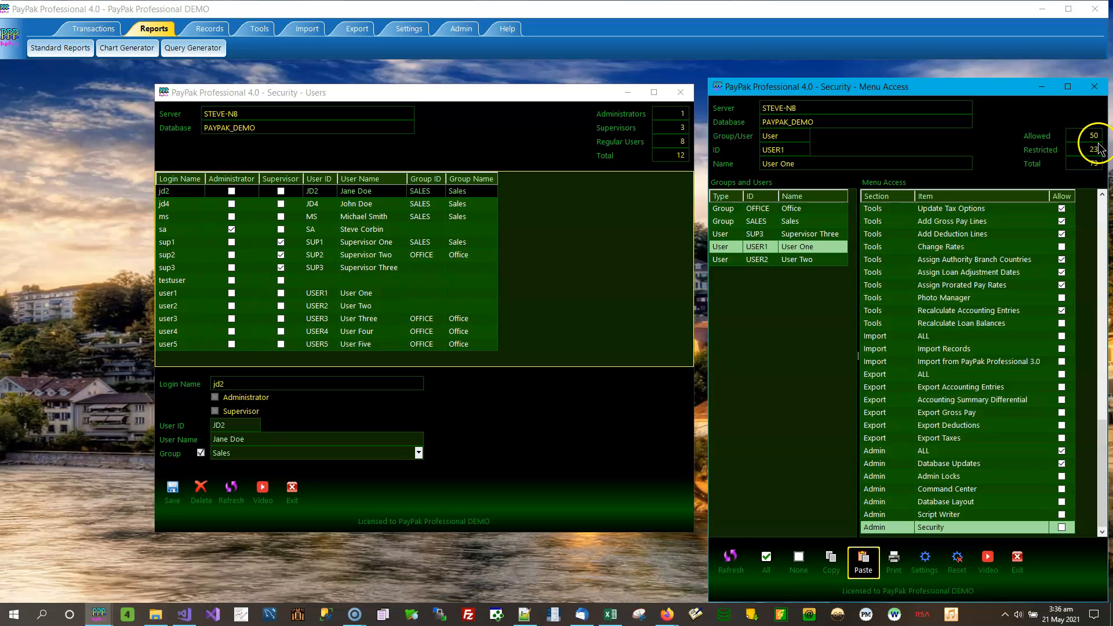
pyautogui.click(767, 560)
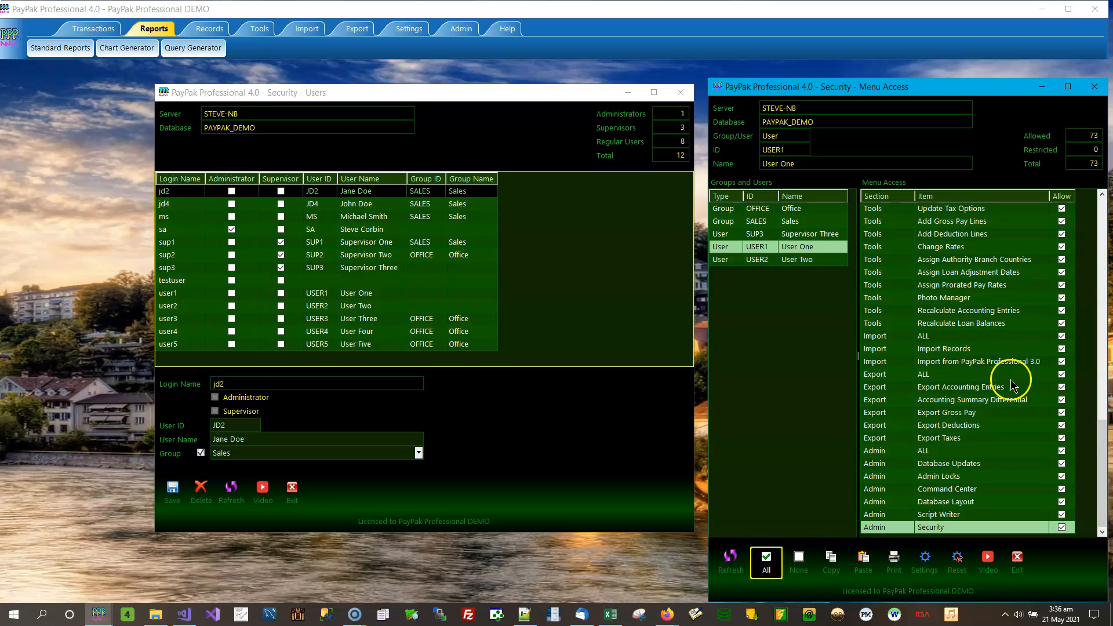
pyautogui.click(862, 560)
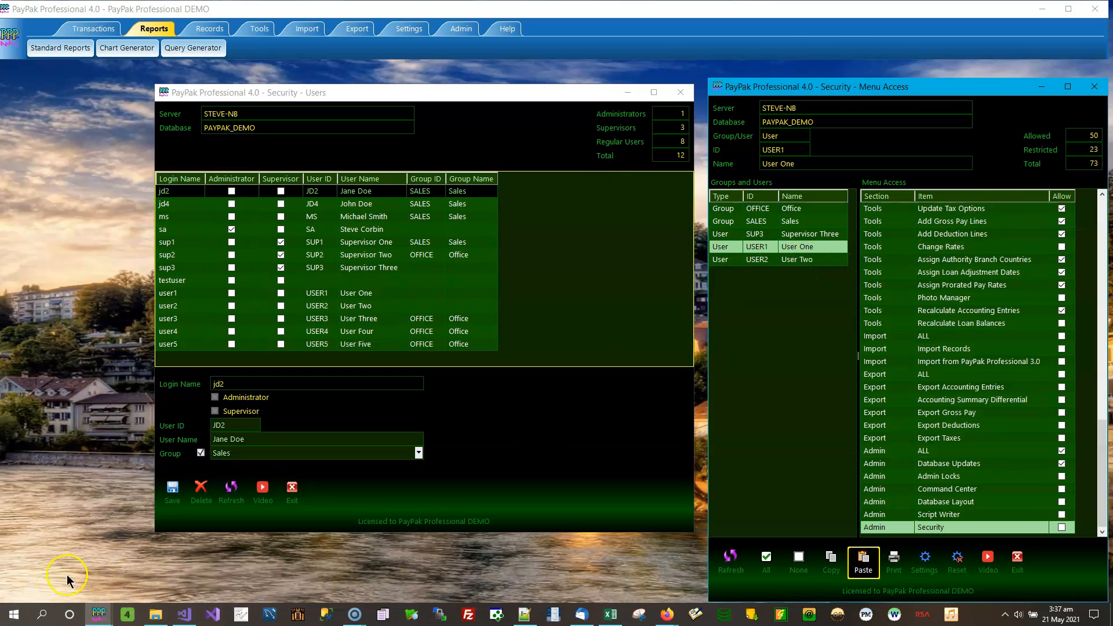
# Log in to a second session as user1 with the account password and check the items available in the Admin section.
pyautogui.rightClick(99, 617)
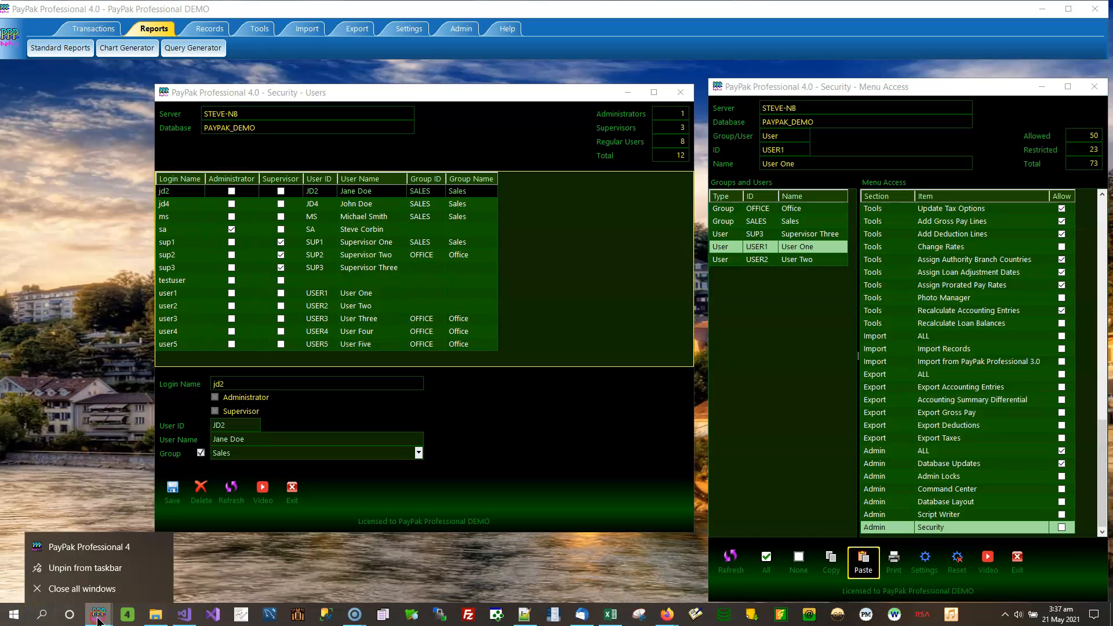
pyautogui.click(116, 548)
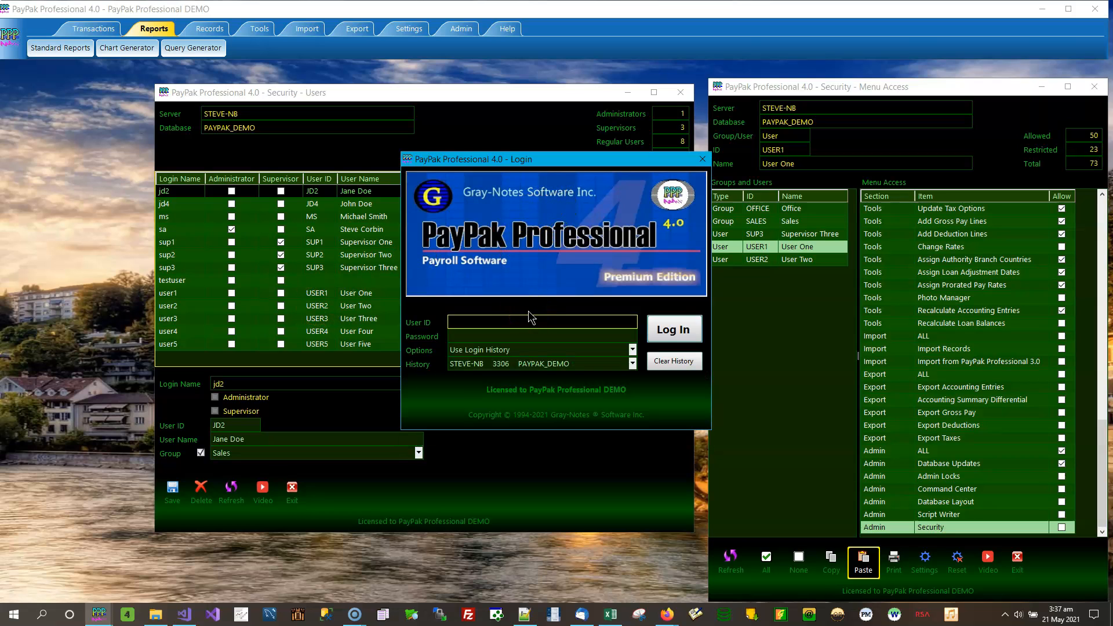
pyautogui.press('Tab')
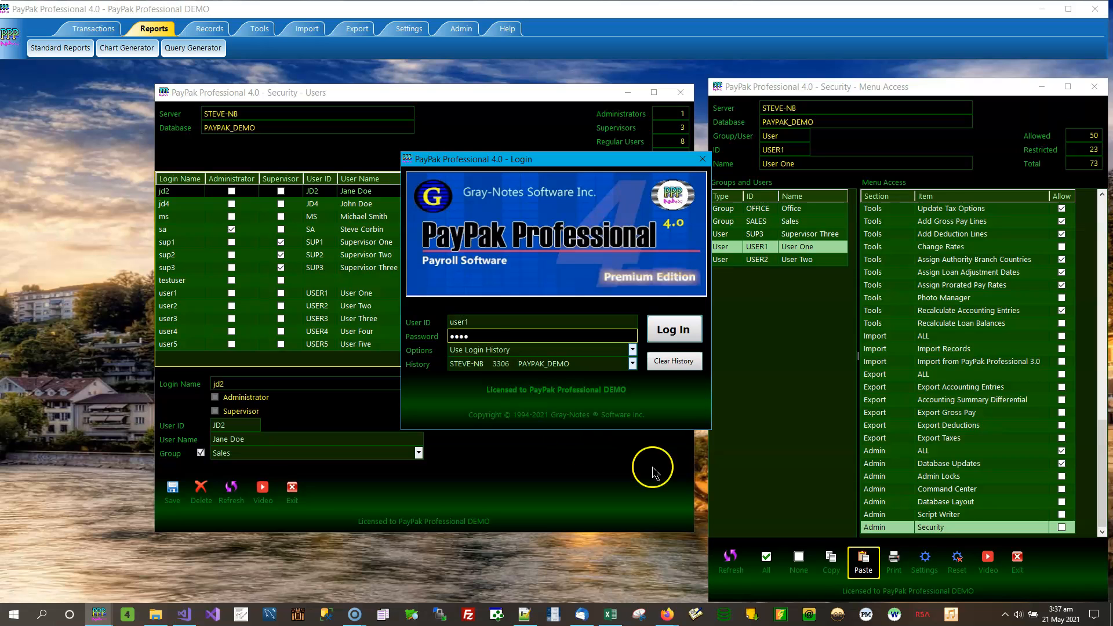
pyautogui.click(669, 330)
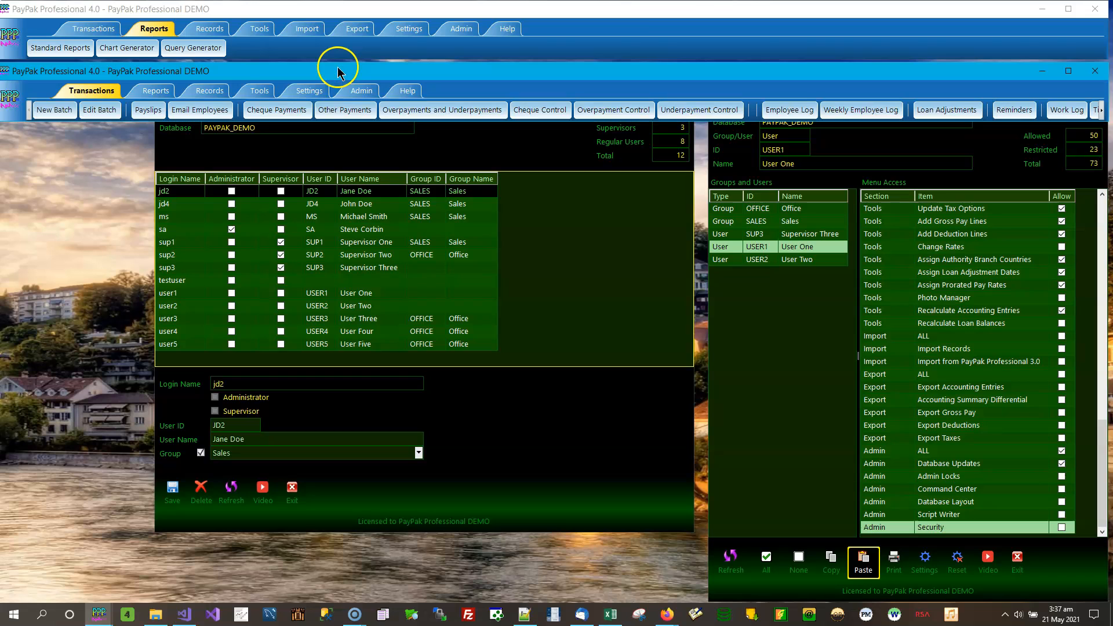
pyautogui.click(361, 90)
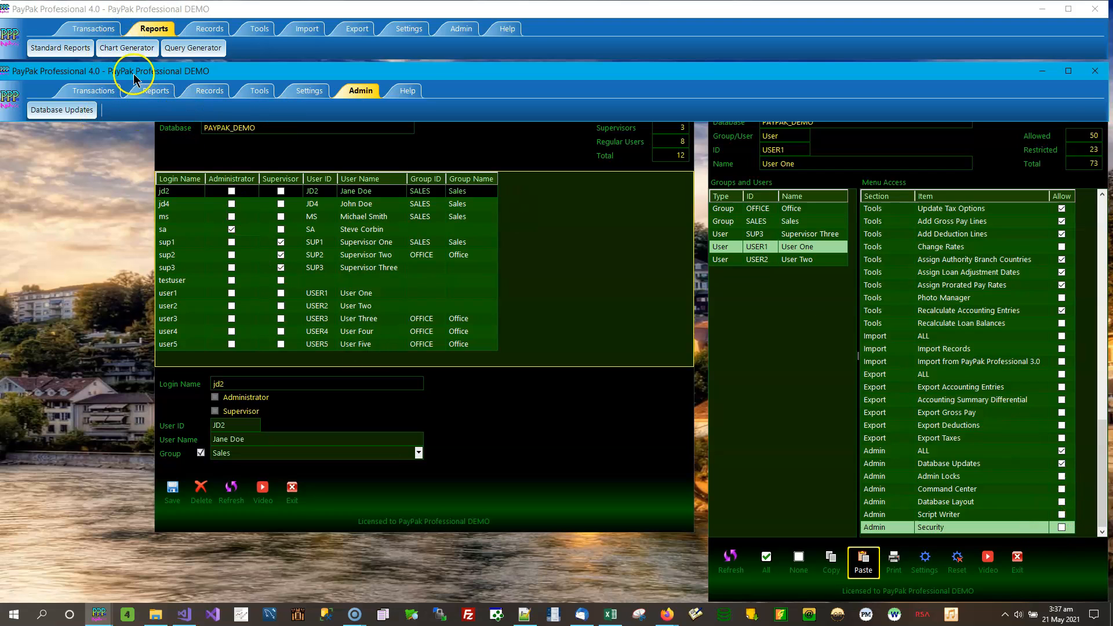
pyautogui.click(1095, 70)
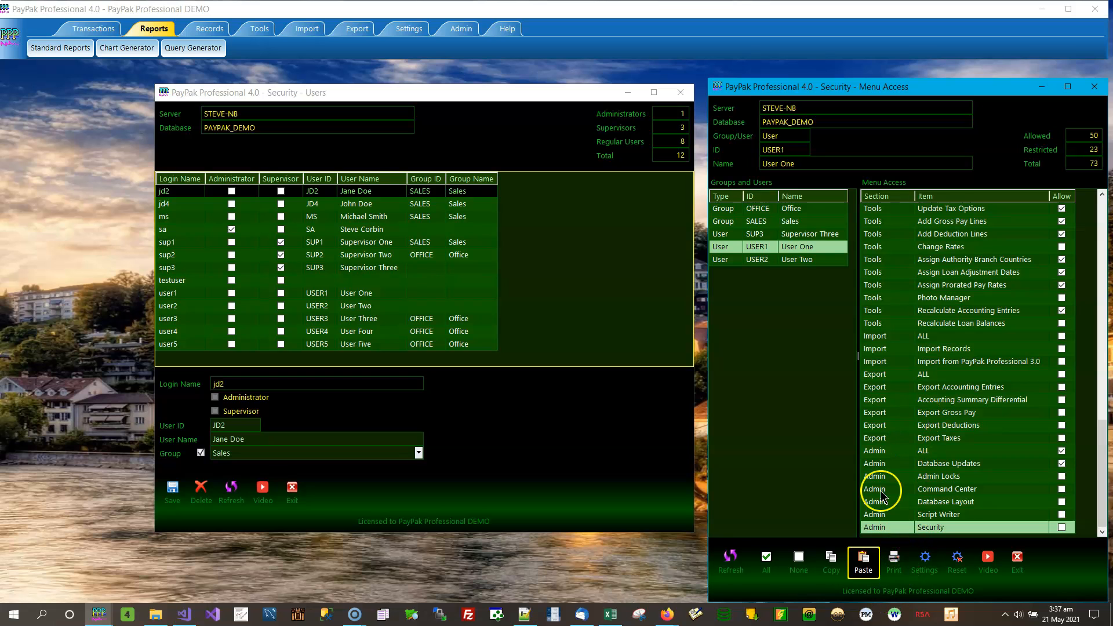
# Open the print preview of USER1's Menu Access report and review the allowed and restricted items.
pyautogui.click(902, 567)
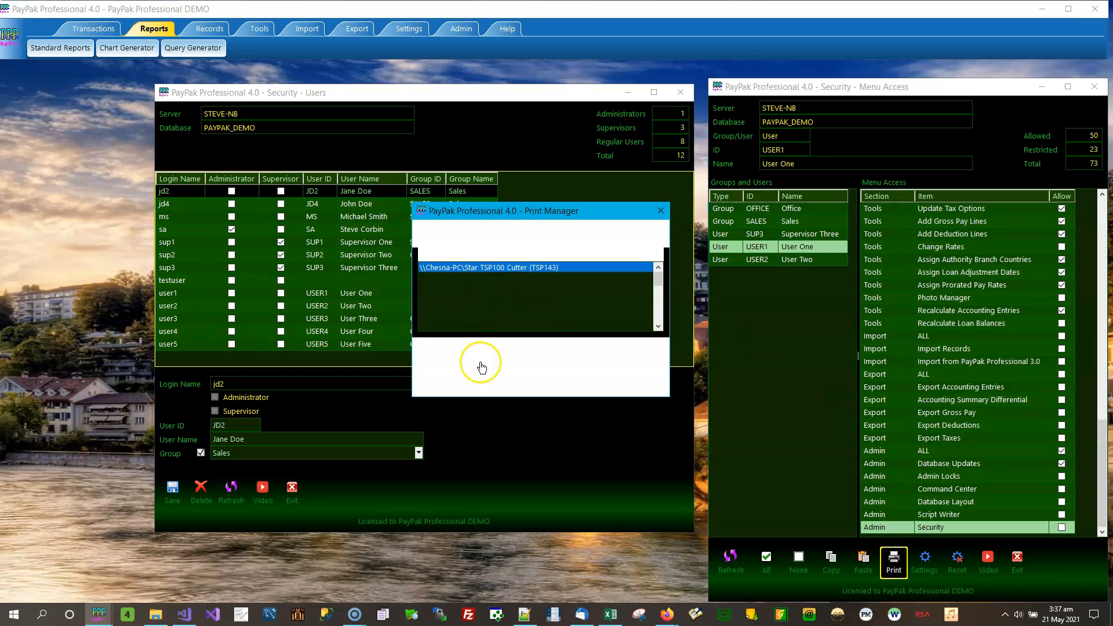
pyautogui.click(459, 364)
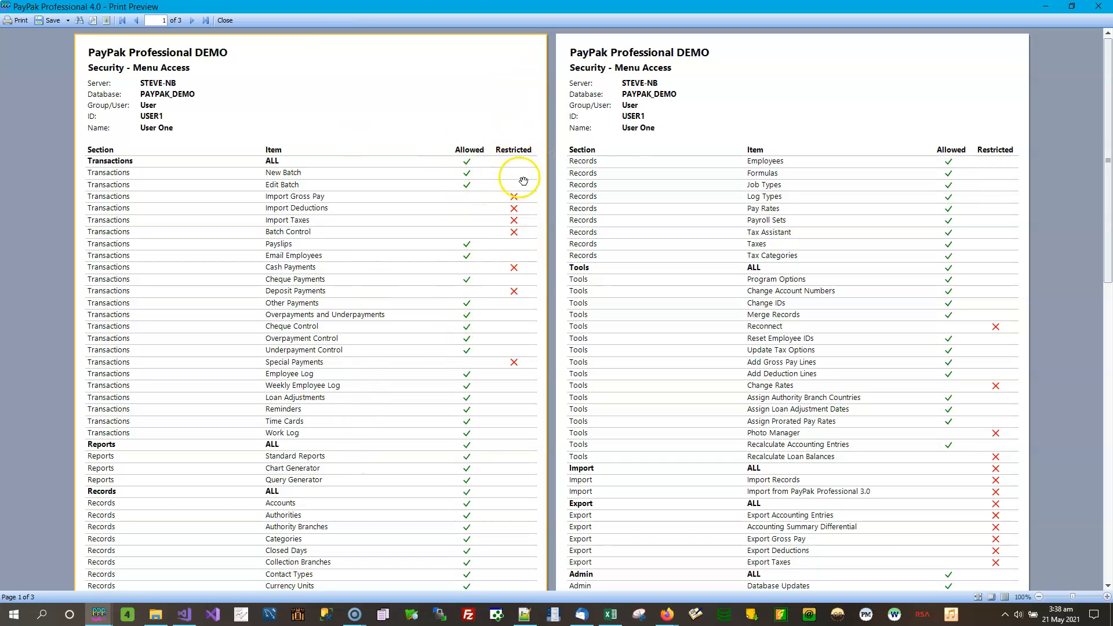
pyautogui.scroll(-5, 883, 300)
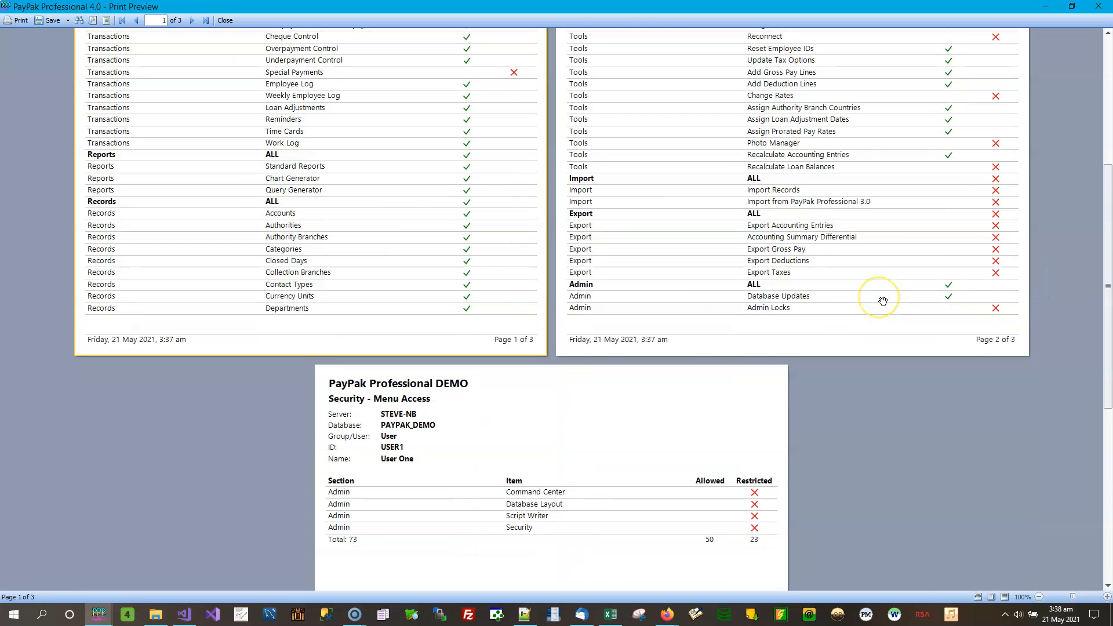
# Review the remaining pages of USER1's Menu Access report and its export formats, including the cloud destinations, and close the preview.
pyautogui.scroll(-4, 882, 301)
pyautogui.scroll(1, 882, 301)
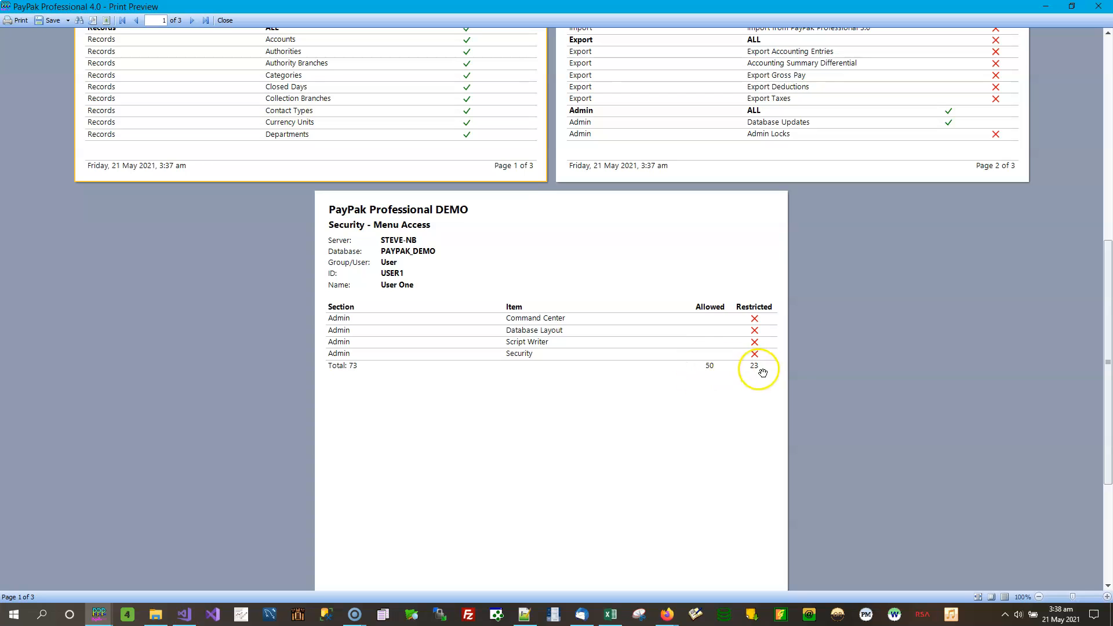
pyautogui.scroll(8, 748, 322)
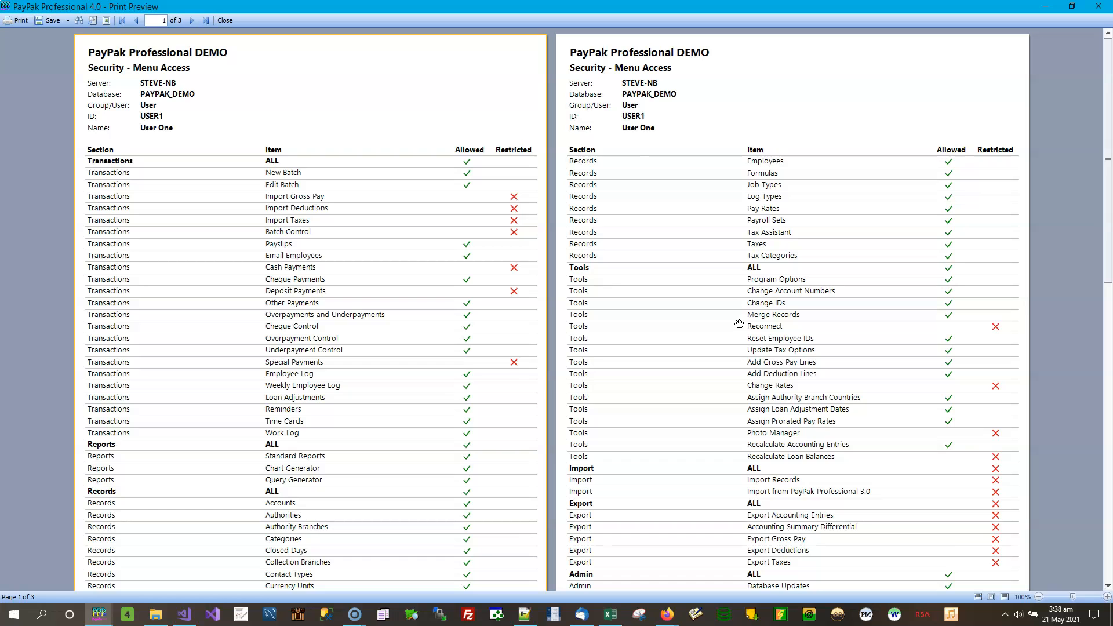
pyautogui.click(68, 22)
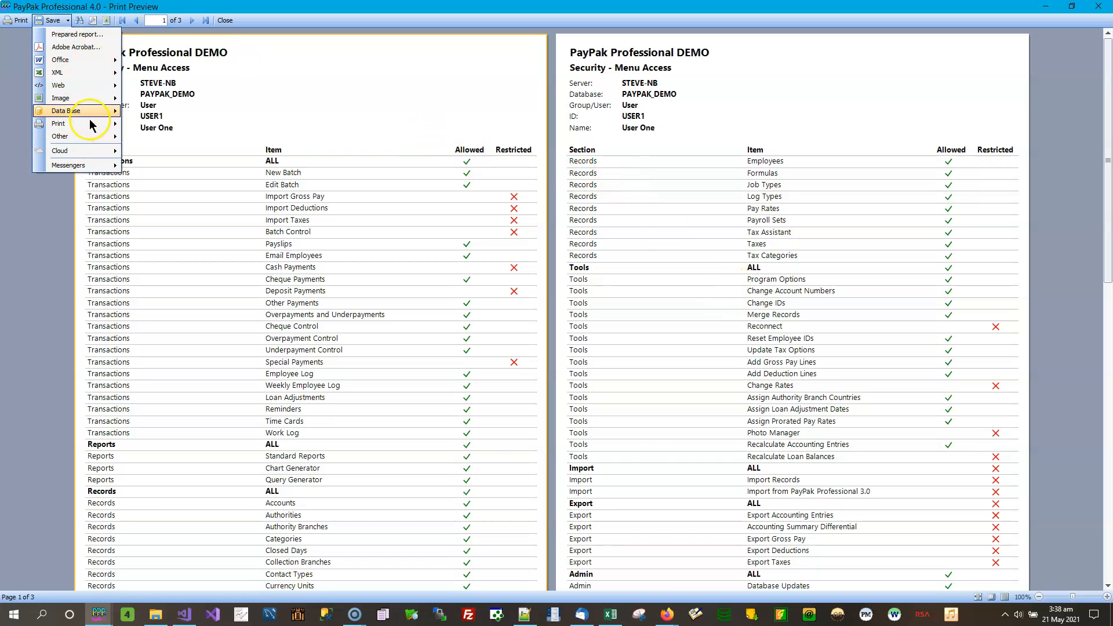
pyautogui.moveTo(97, 156)
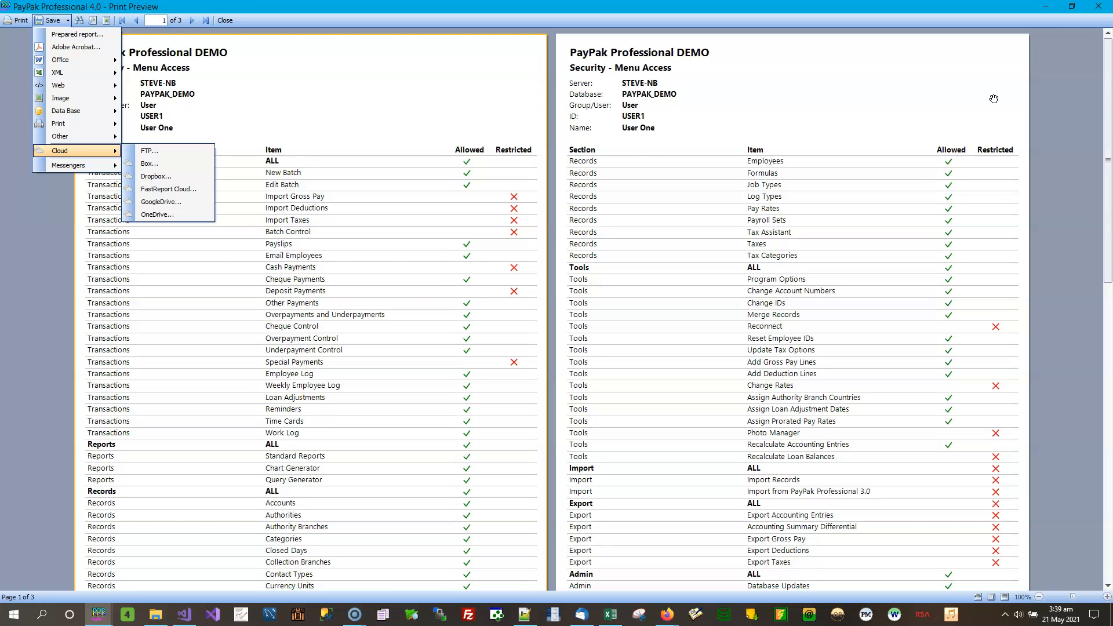
pyautogui.click(898, 94)
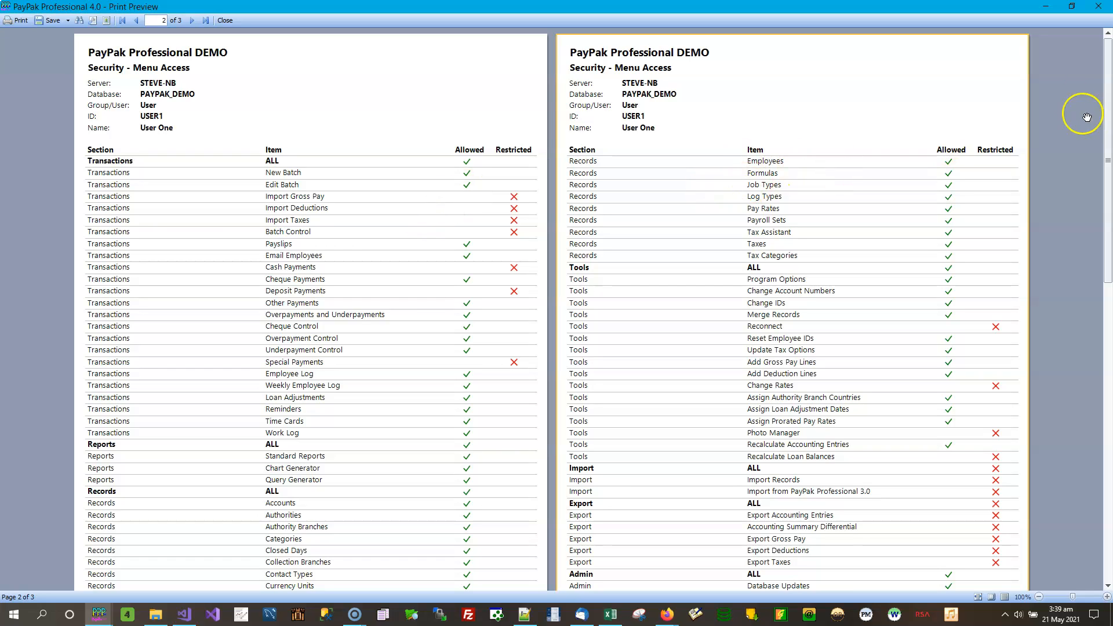
pyautogui.click(1100, 6)
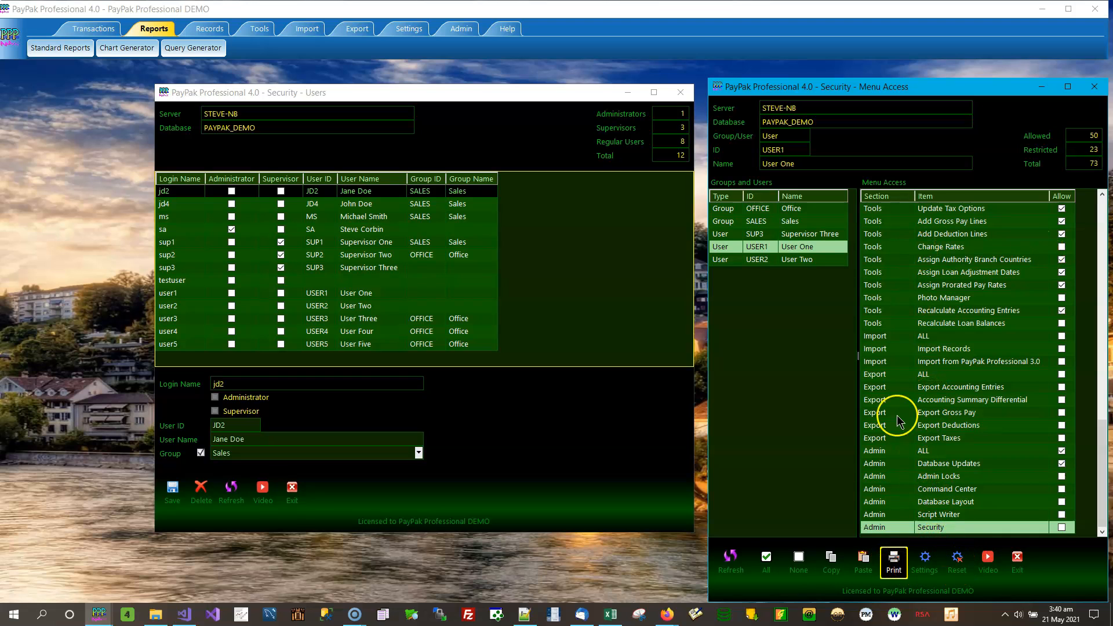
# Move and widen the Menu Access window, and shift its divider to widen the Groups and Users pane.
pyautogui.moveTo(899, 87); pyautogui.dragTo(454, 45)
pyautogui.moveTo(698, 135); pyautogui.dragTo(953, 113)
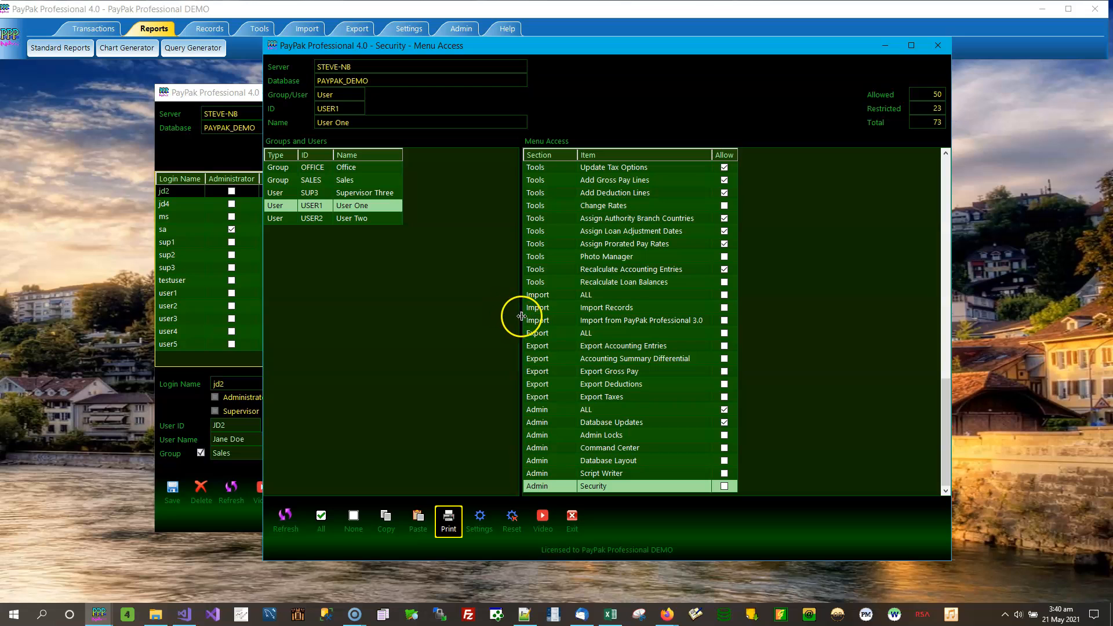
pyautogui.moveTo(438, 305); pyautogui.dragTo(429, 303)
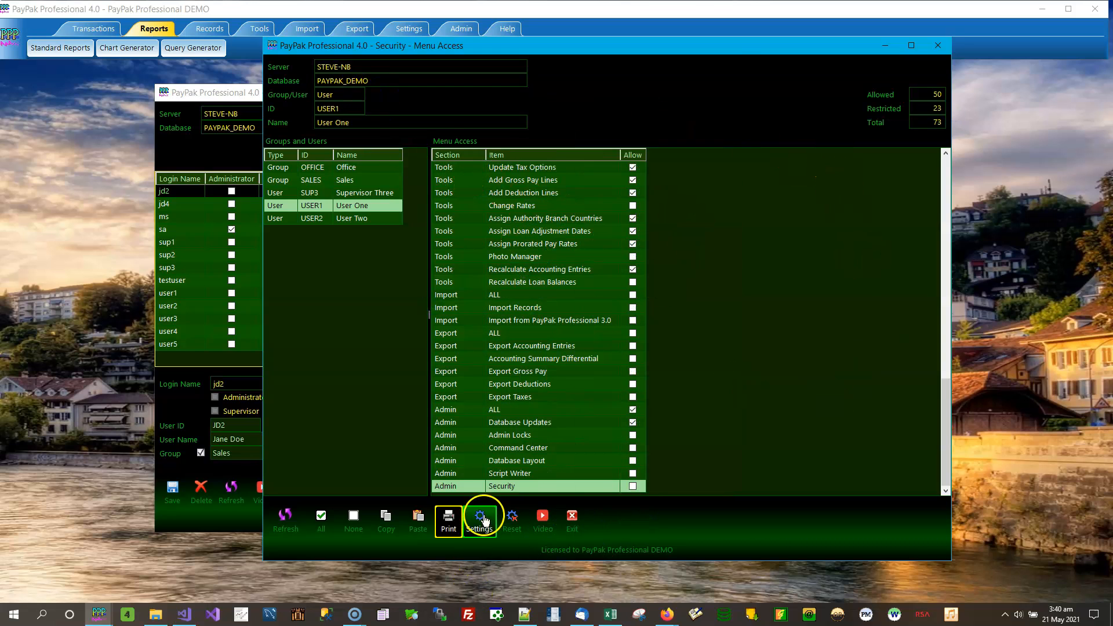
pyautogui.moveTo(428, 319); pyautogui.dragTo(689, 304)
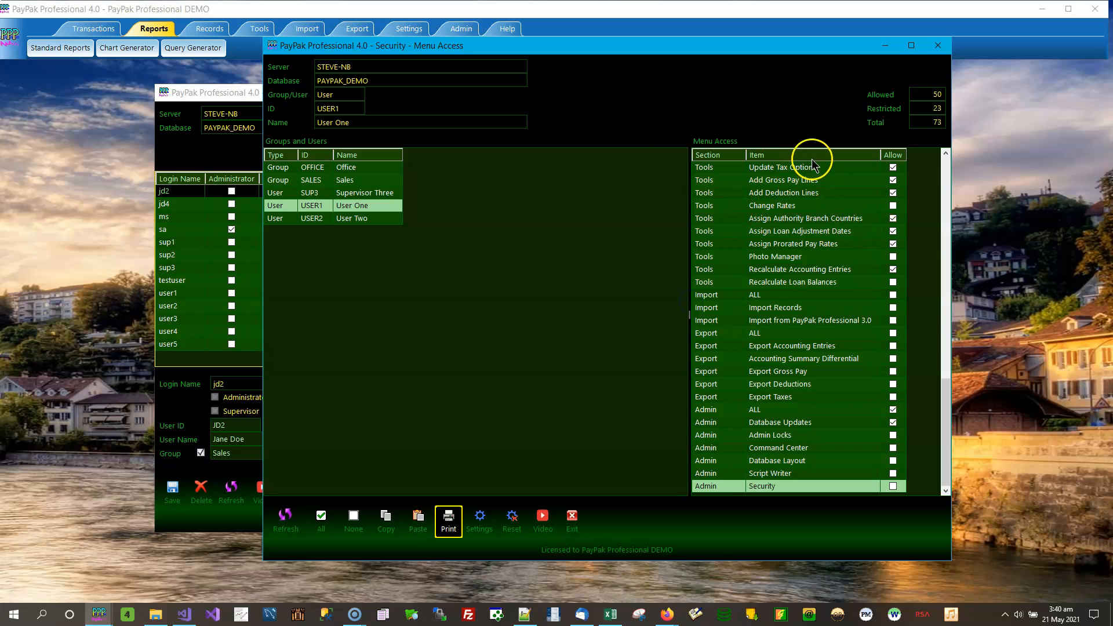
# Adjust the pane divider with the Menu Access window maximized, and restore the window with a narrower Groups and Users pane.
pyautogui.click(911, 45)
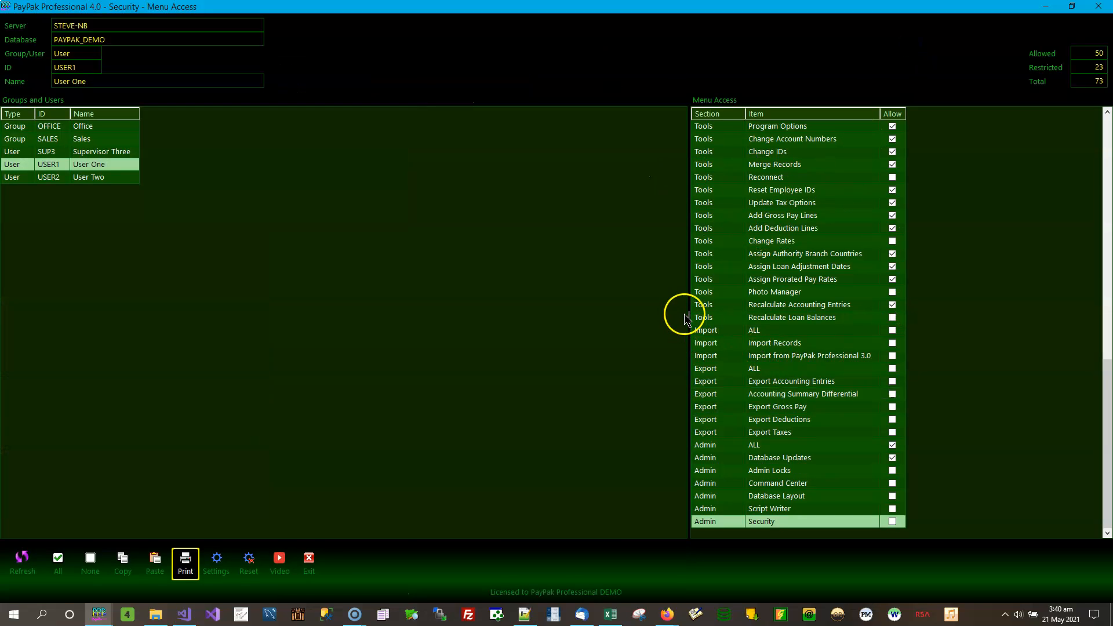
pyautogui.moveTo(686, 316); pyautogui.dragTo(499, 316)
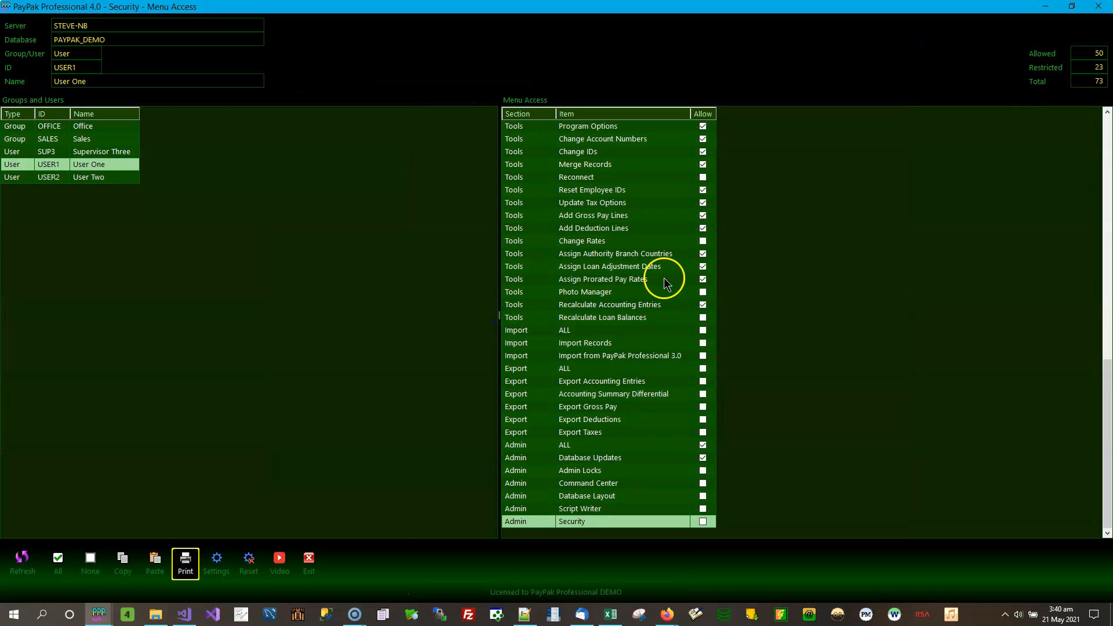
pyautogui.click(1071, 7)
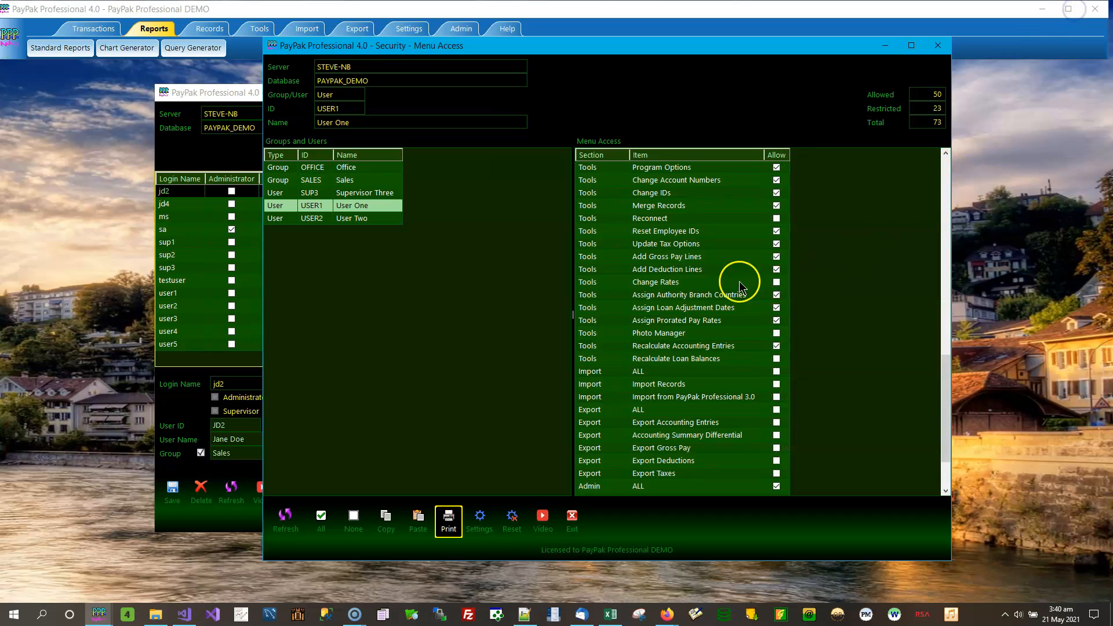
pyautogui.moveTo(574, 316); pyautogui.dragTo(457, 304)
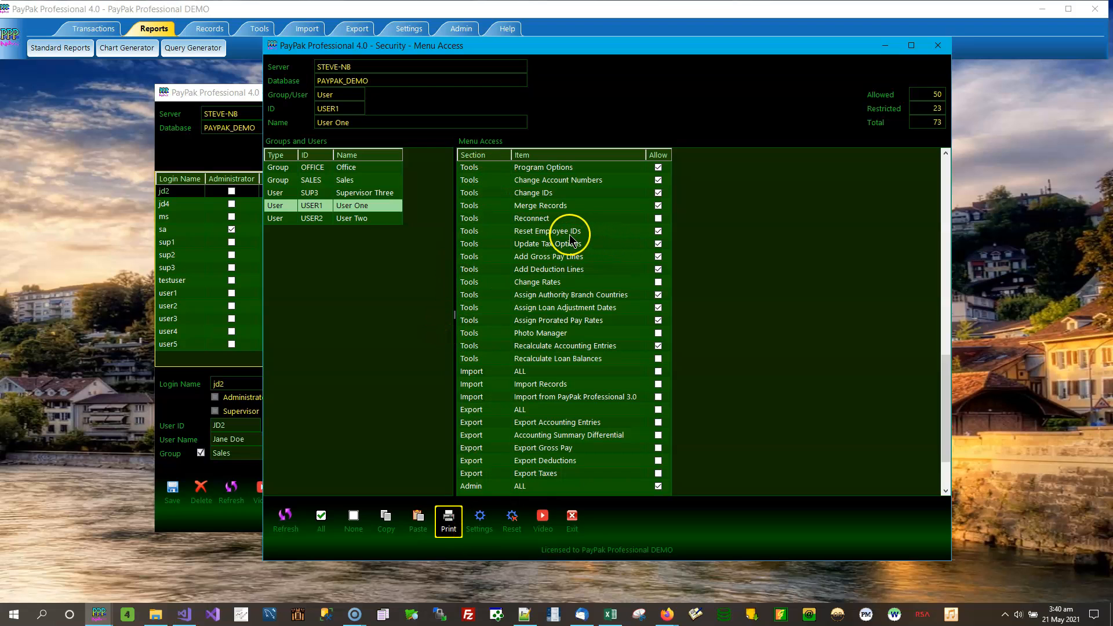
# Arrange the Users and Menu Access windows side by side, making the Users window narrower and taller, and check USER1's Admin items.
pyautogui.click(539, 530)
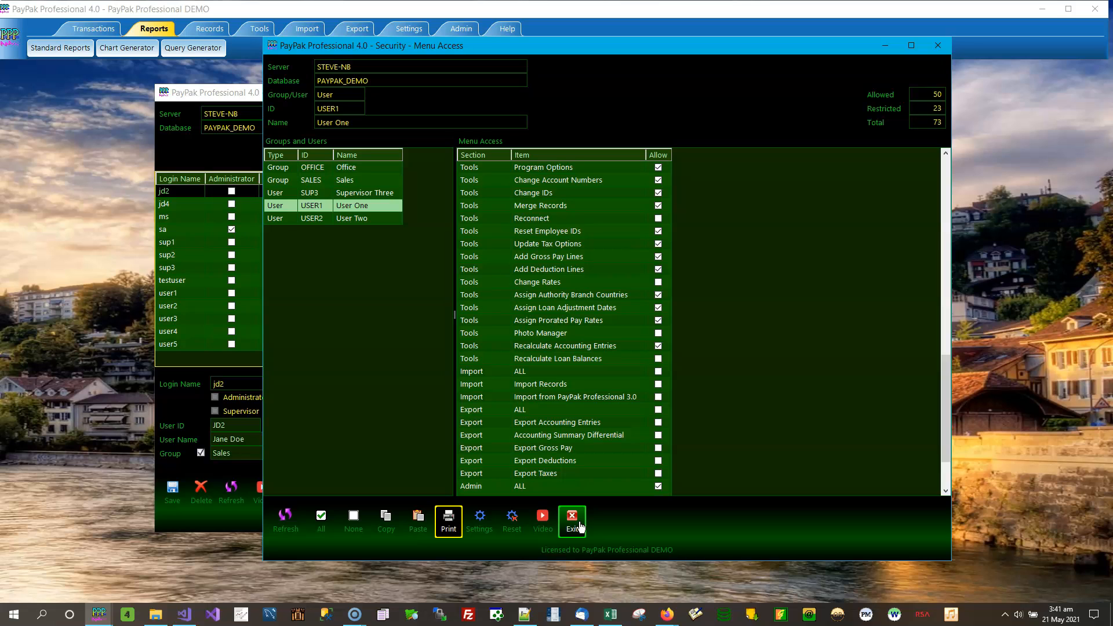
pyautogui.moveTo(603, 47); pyautogui.dragTo(741, 70)
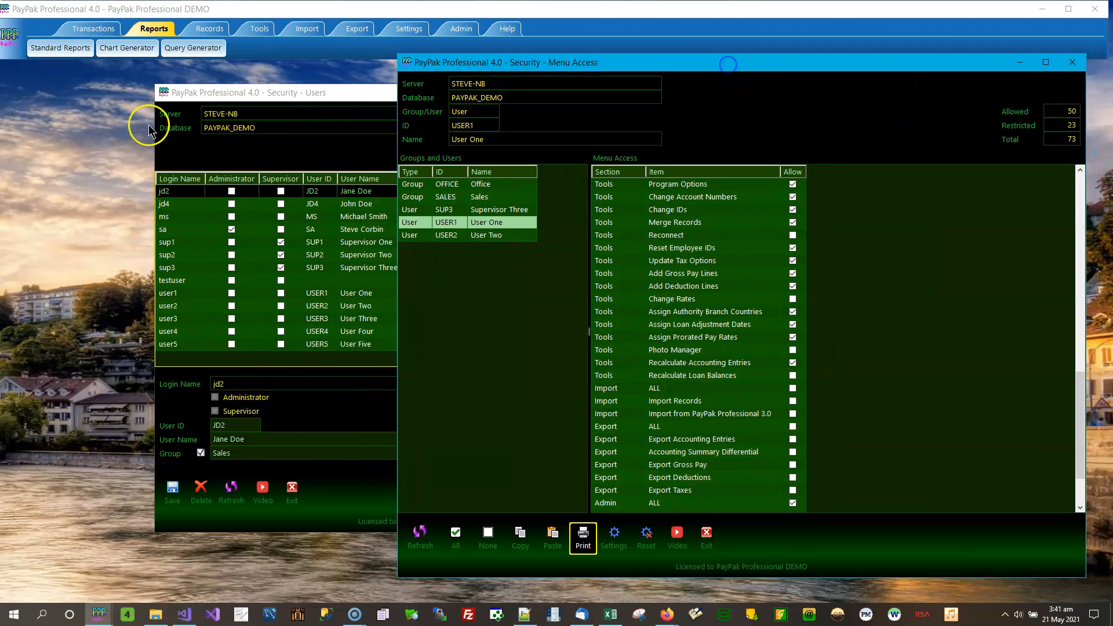
pyautogui.moveTo(280, 87); pyautogui.dragTo(145, 81)
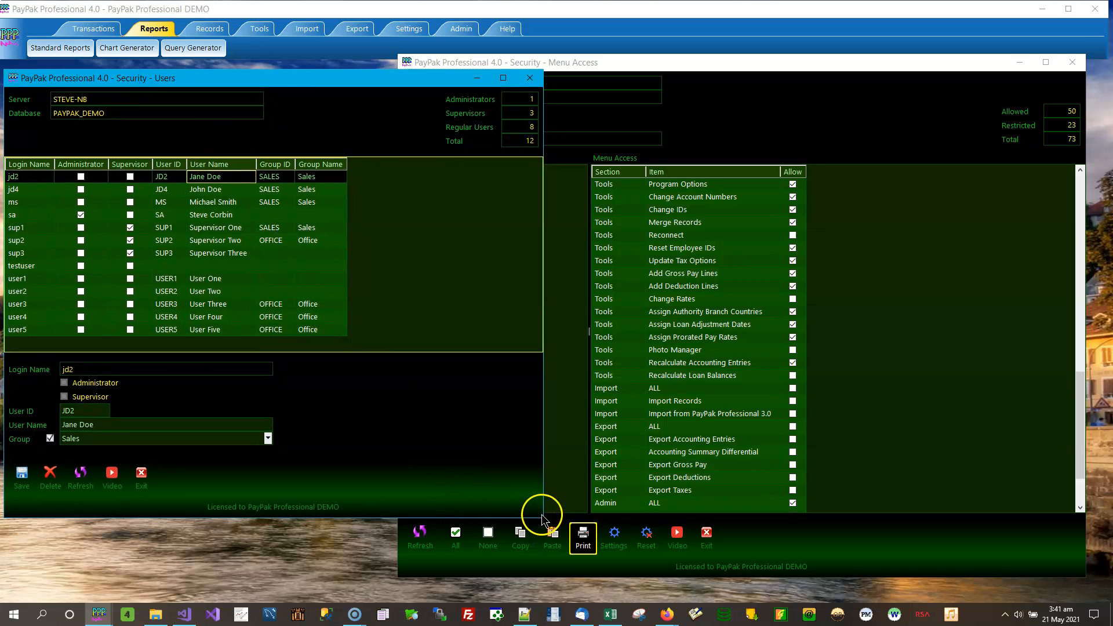
pyautogui.moveTo(542, 518); pyautogui.dragTo(394, 577)
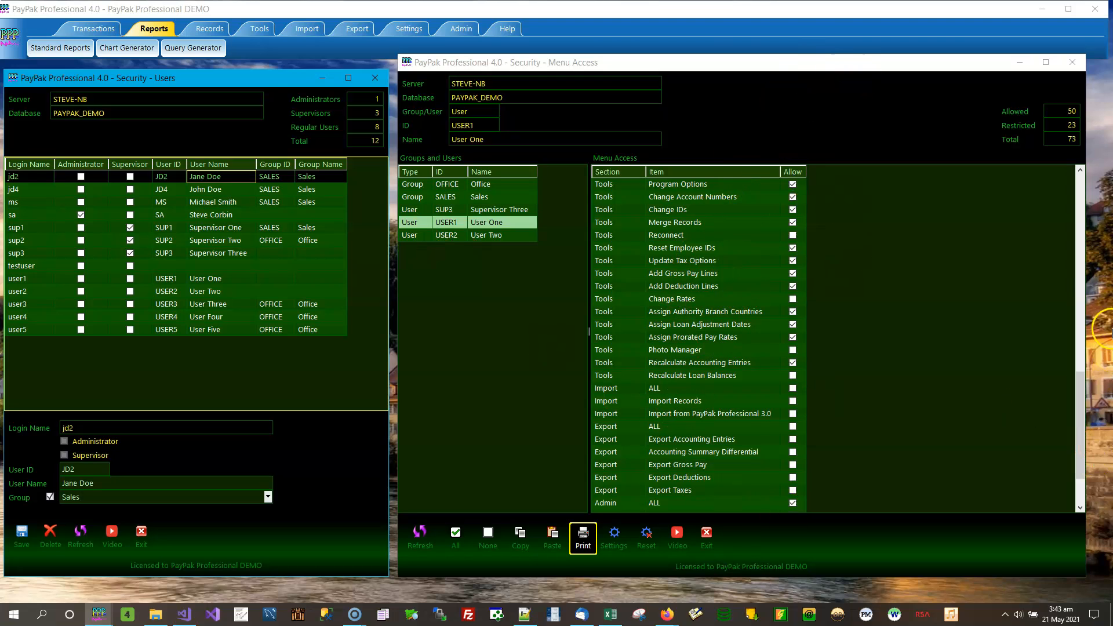
pyautogui.moveTo(1076, 416); pyautogui.dragTo(1089, 238)
pyautogui.moveTo(1066, 310); pyautogui.dragTo(1076, 462)
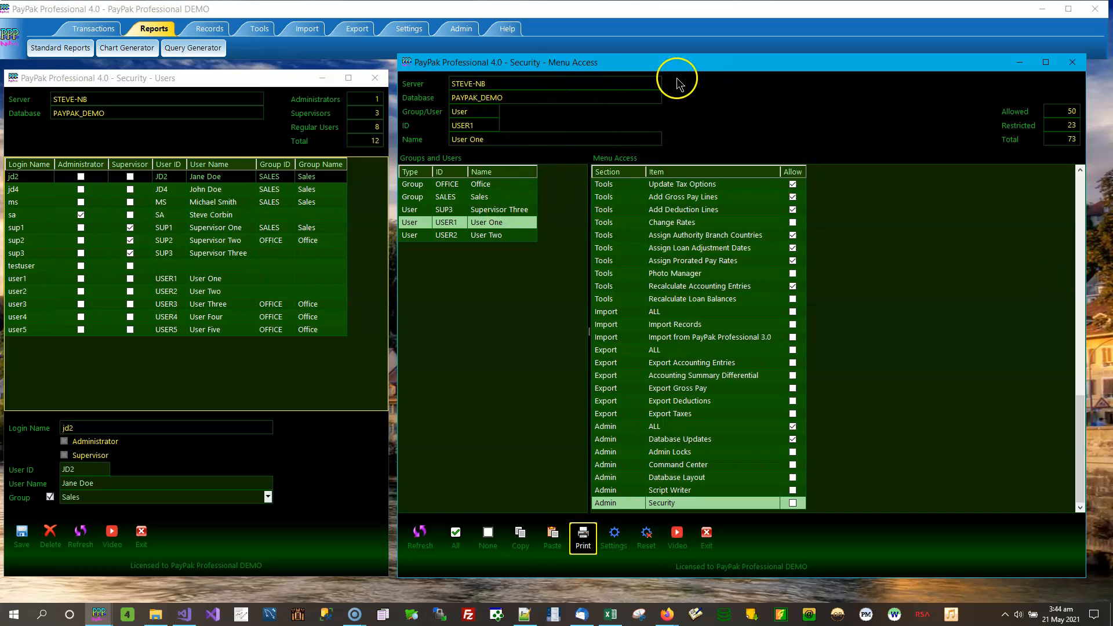
# Bring the Security options window forward, and reposition the Users and Menu Access windows next to each other without overlap.
pyautogui.moveTo(121, 81); pyautogui.dragTo(585, 71)
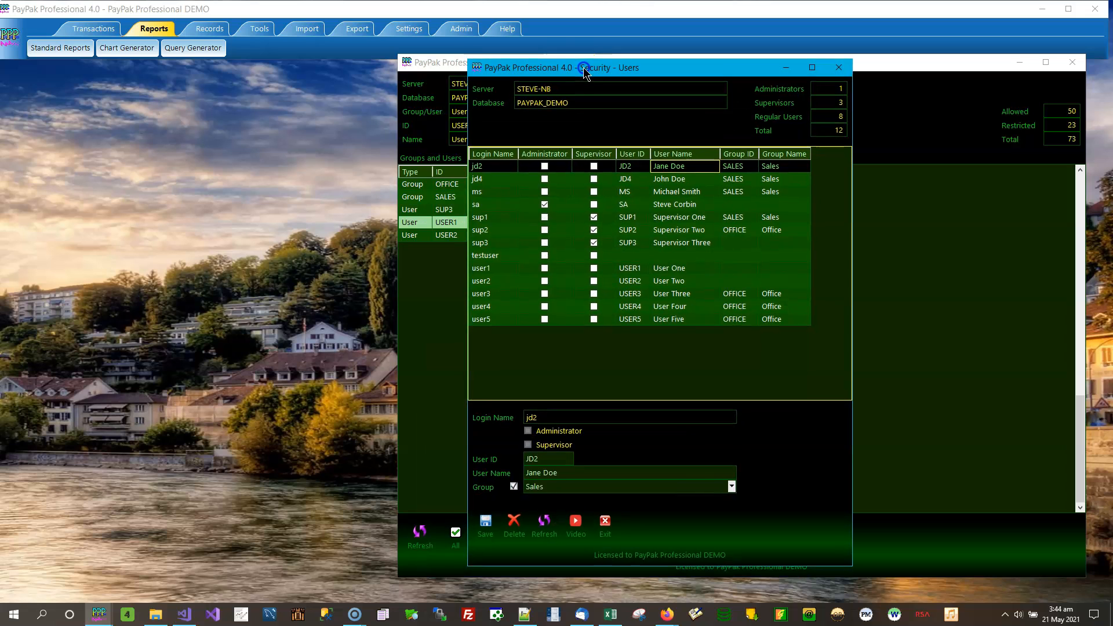
pyautogui.click(99, 622)
pyautogui.rightClick(100, 622)
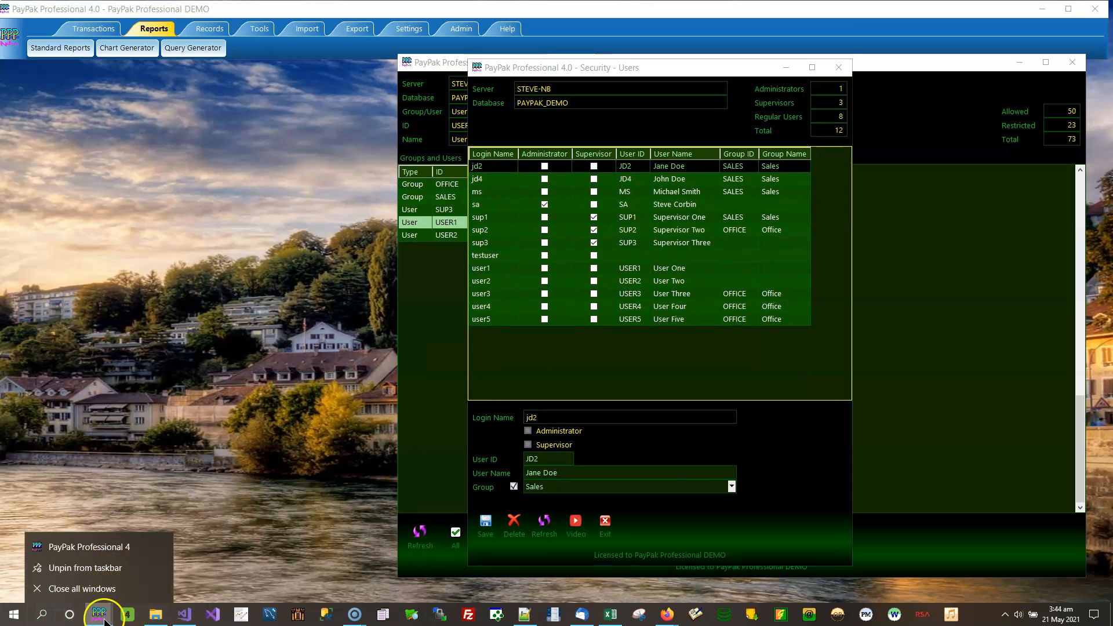
pyautogui.click(99, 615)
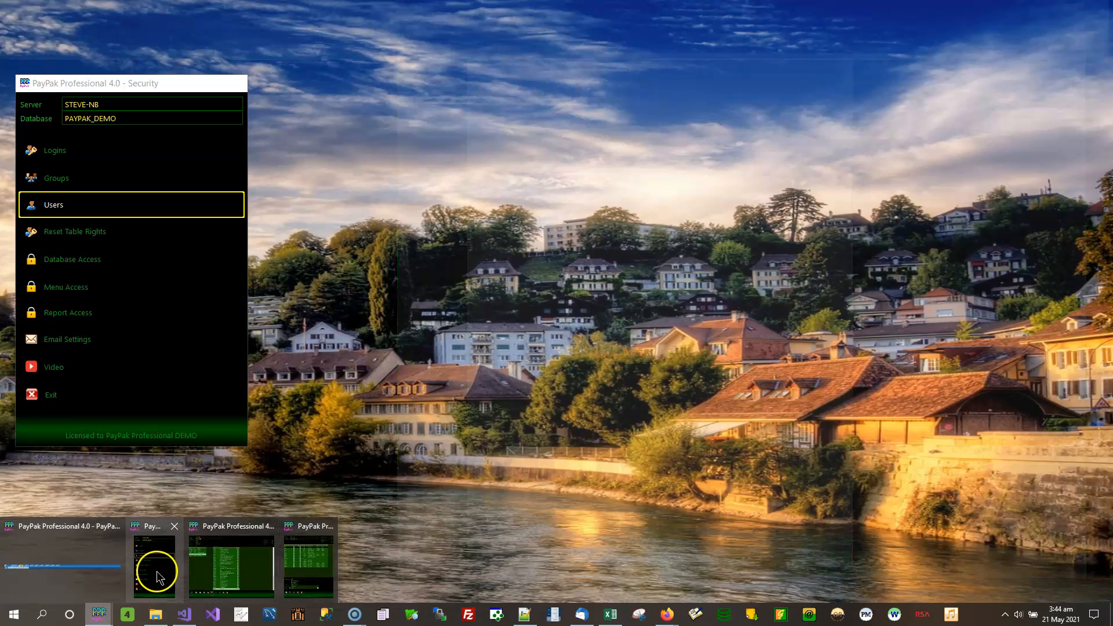
pyautogui.click(155, 569)
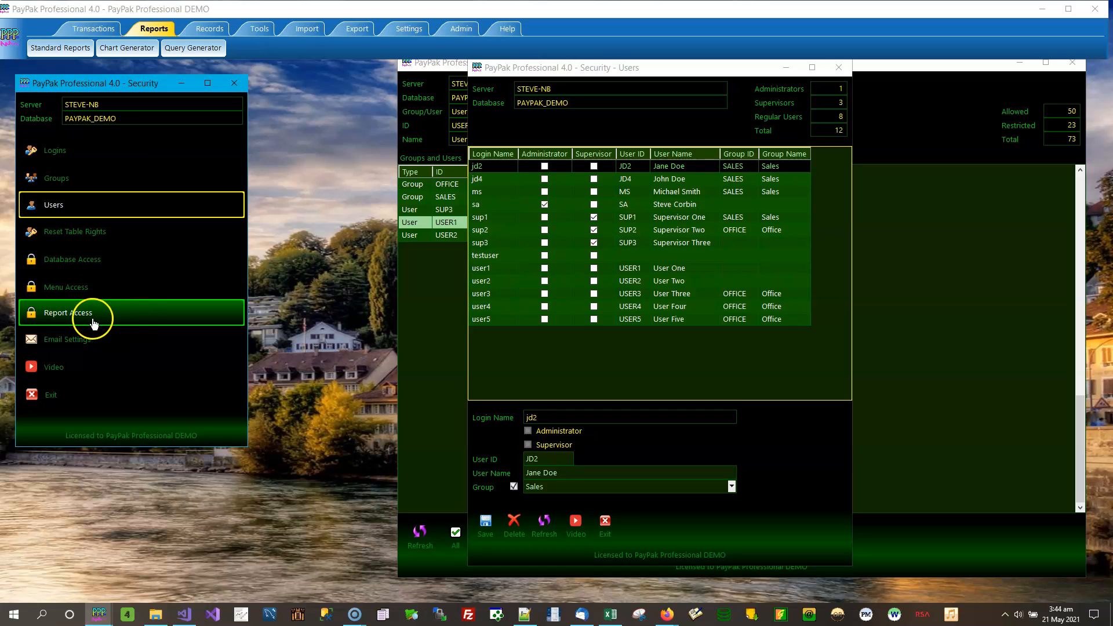
pyautogui.click(79, 343)
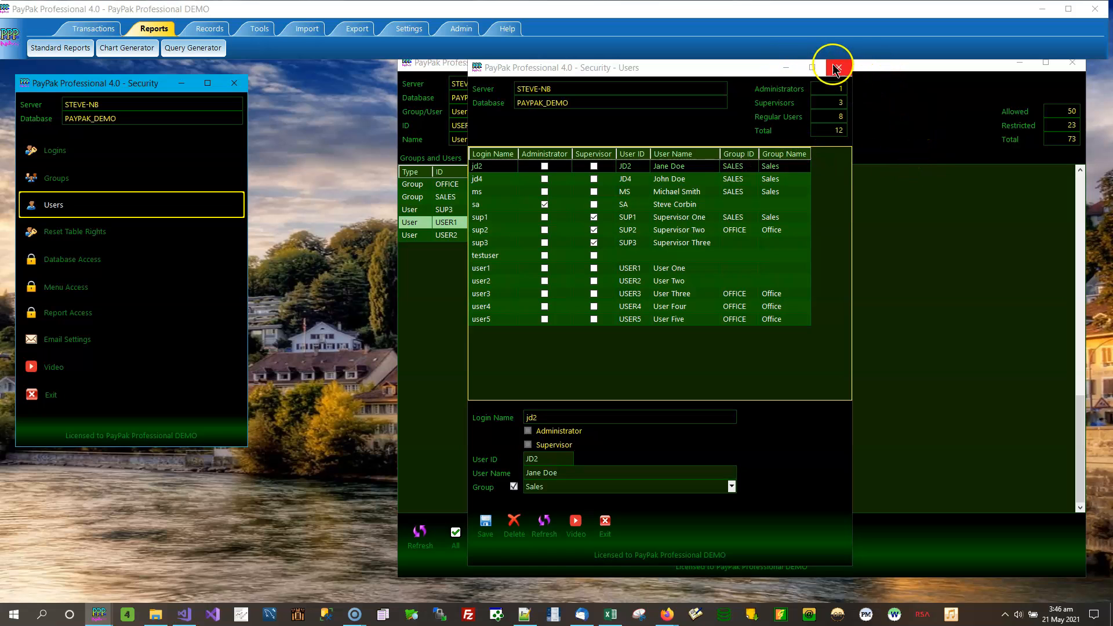
pyautogui.moveTo(733, 72); pyautogui.dragTo(282, 69)
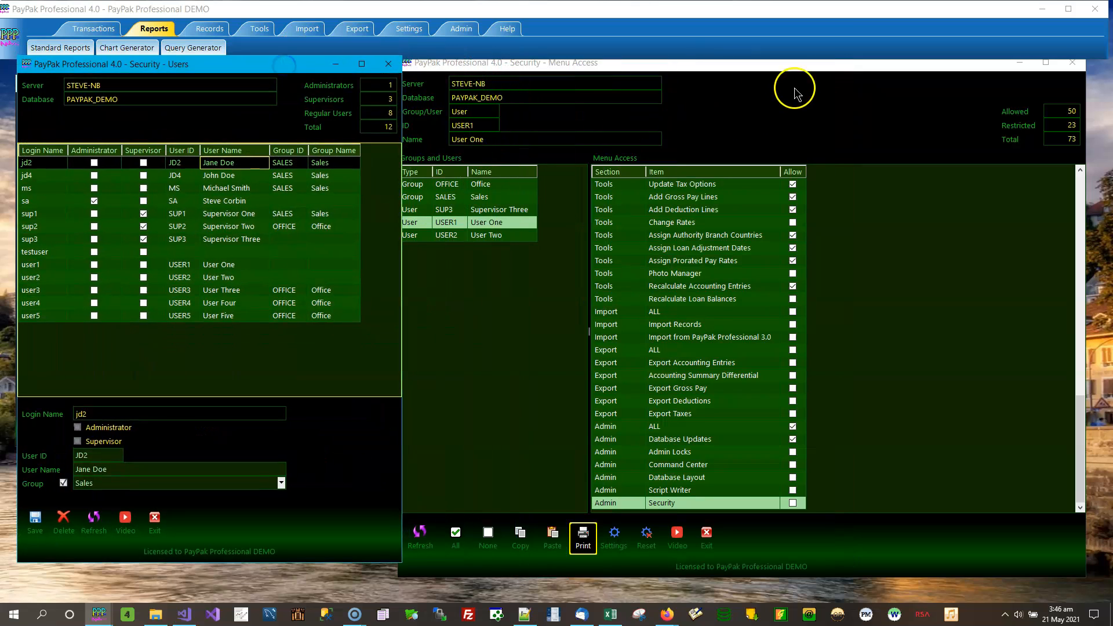
pyautogui.moveTo(788, 57); pyautogui.dragTo(746, 99)
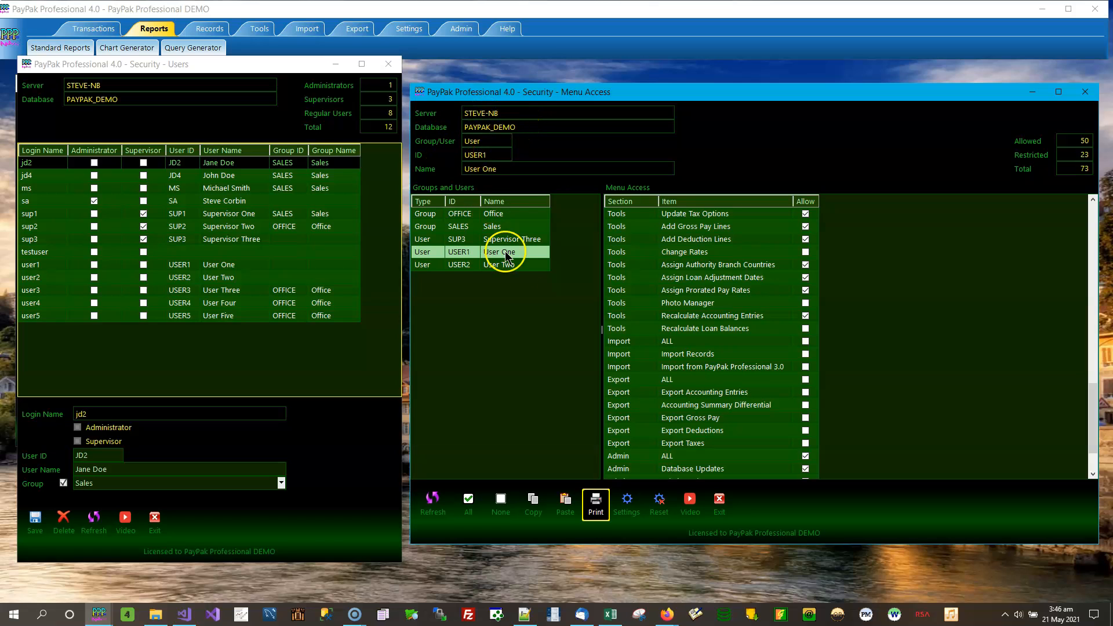
# Step through the groups and users from OFFICE to USER2 and back to compare which menu items each is allowed.
pyautogui.click(528, 214)
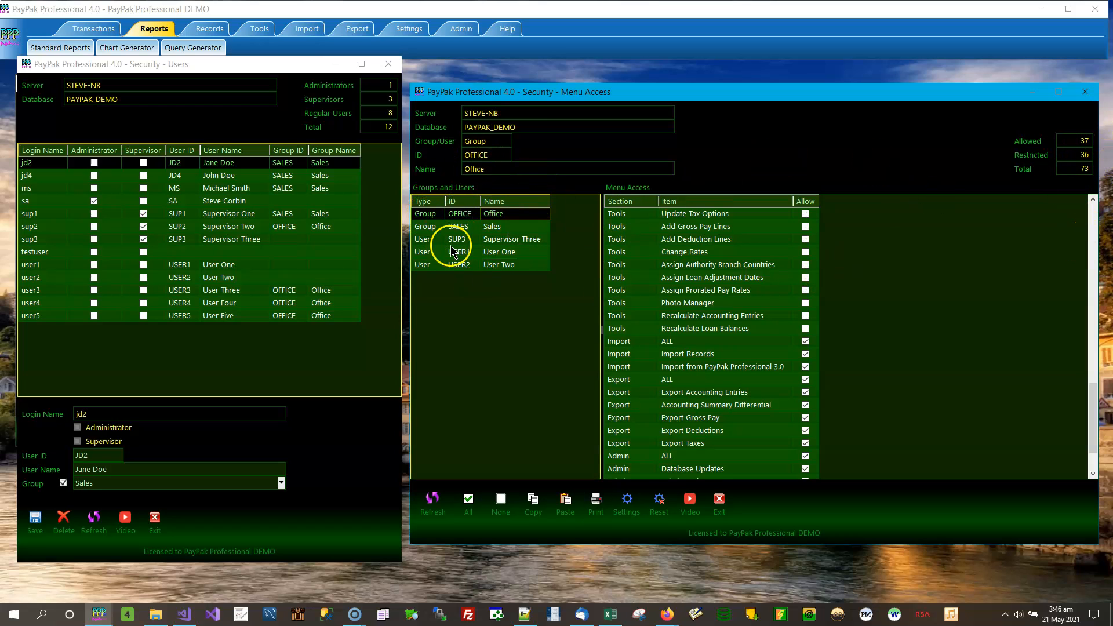
pyautogui.press('Down')
pyautogui.press('Down')
pyautogui.press('Down')
pyautogui.press('Down')
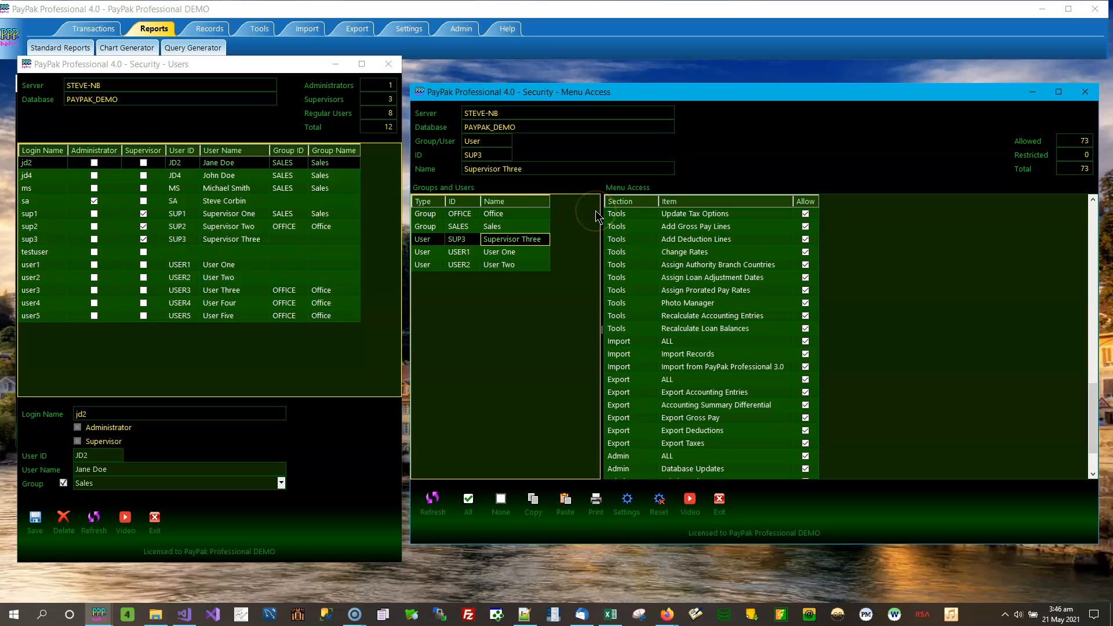
pyautogui.press('Up')
pyautogui.press('Up')
pyautogui.press('Up')
pyautogui.press('Up')
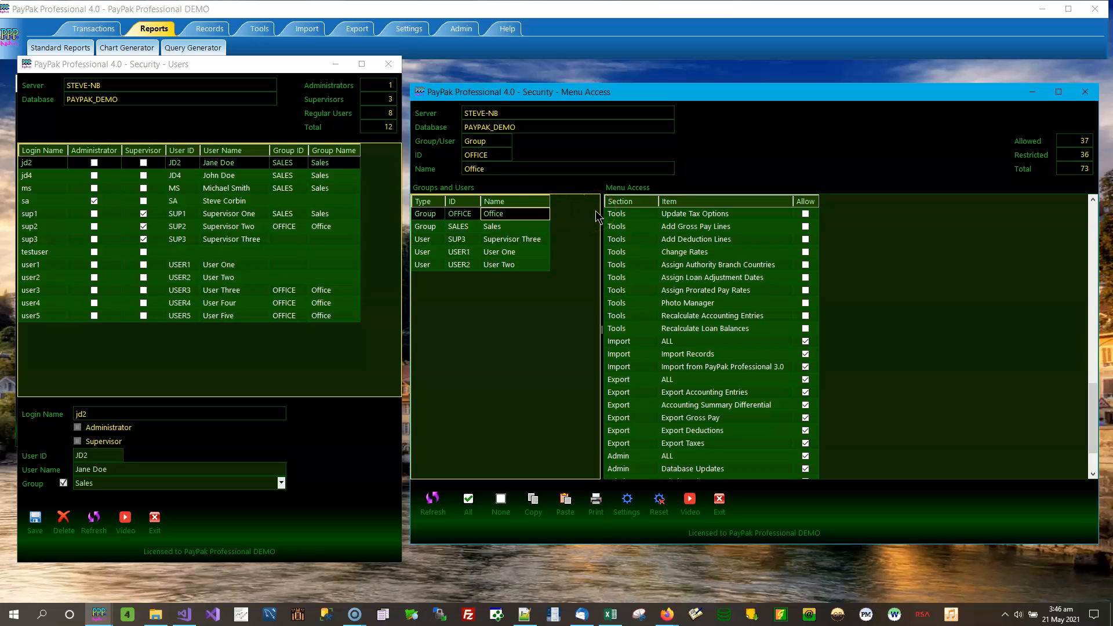
pyautogui.press('Down')
pyautogui.press('Down')
pyautogui.press('Down')
pyautogui.press('Down')
pyautogui.press('Up')
pyautogui.press('Up')
pyautogui.press('Up')
pyautogui.press('Up')
pyautogui.moveTo(1094, 424); pyautogui.dragTo(1094, 237)
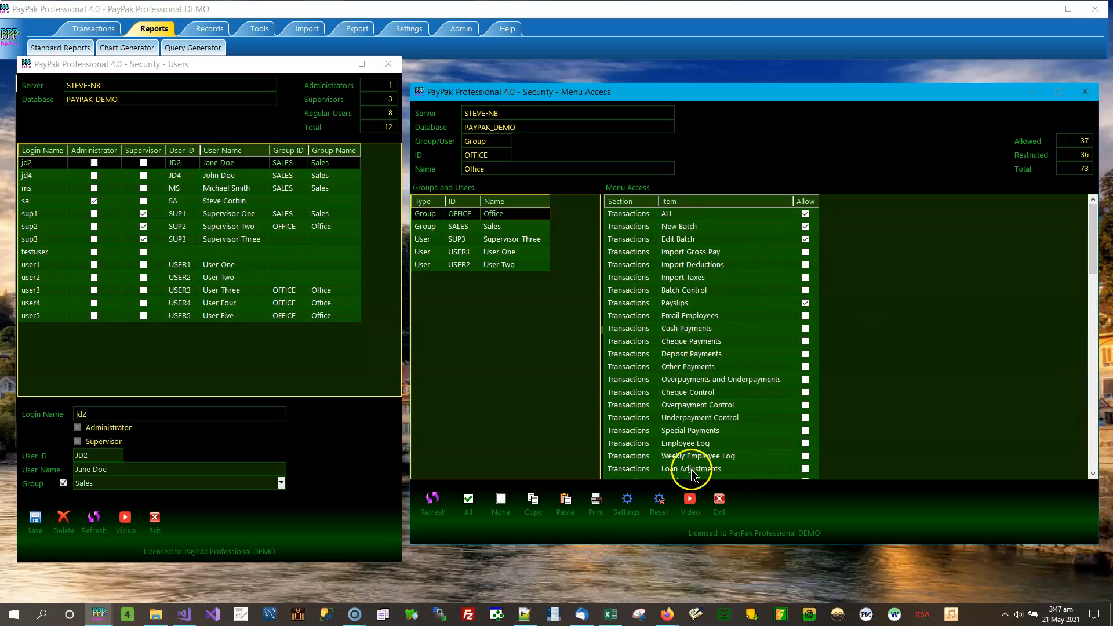
# Refresh the access list and allow all menu items for the OFFICE group, restricting them all once in between.
pyautogui.click(431, 506)
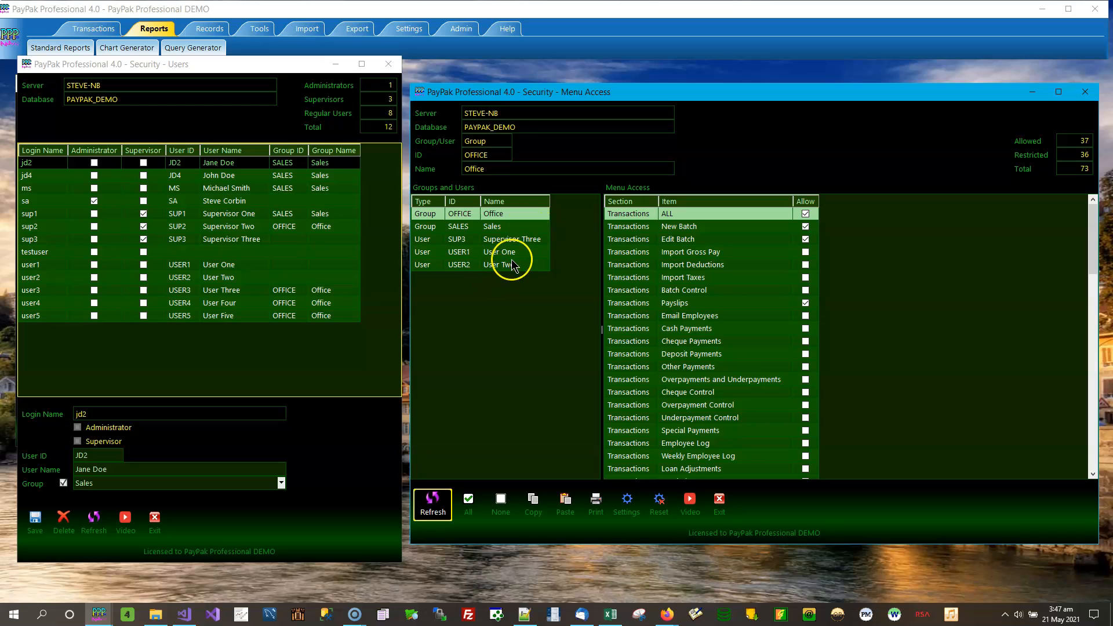
pyautogui.click(469, 503)
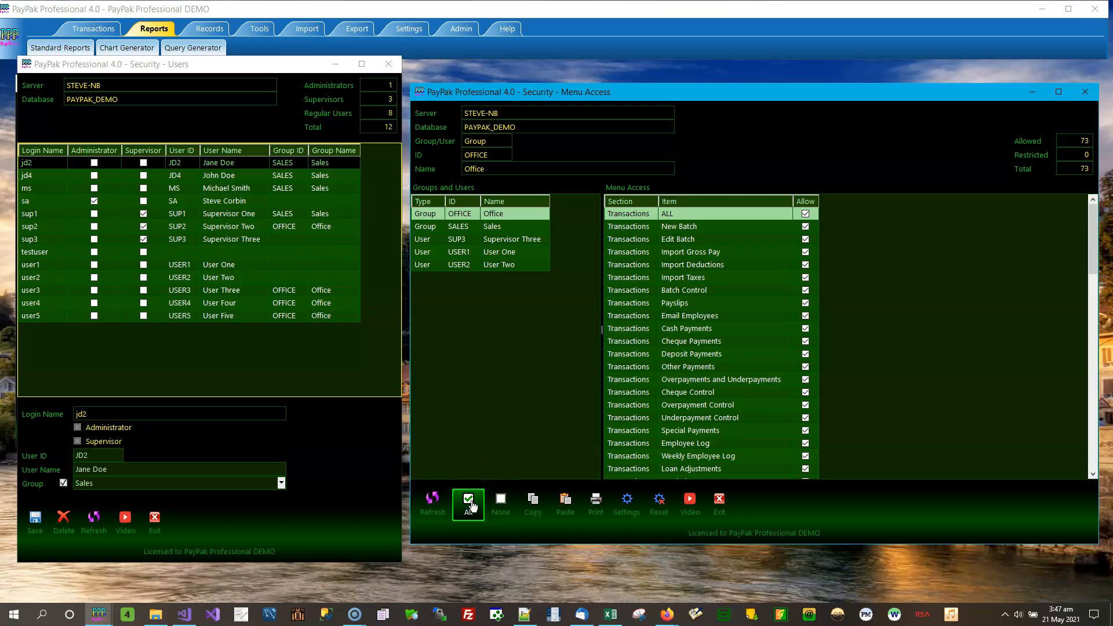
pyautogui.click(500, 503)
pyautogui.click(471, 504)
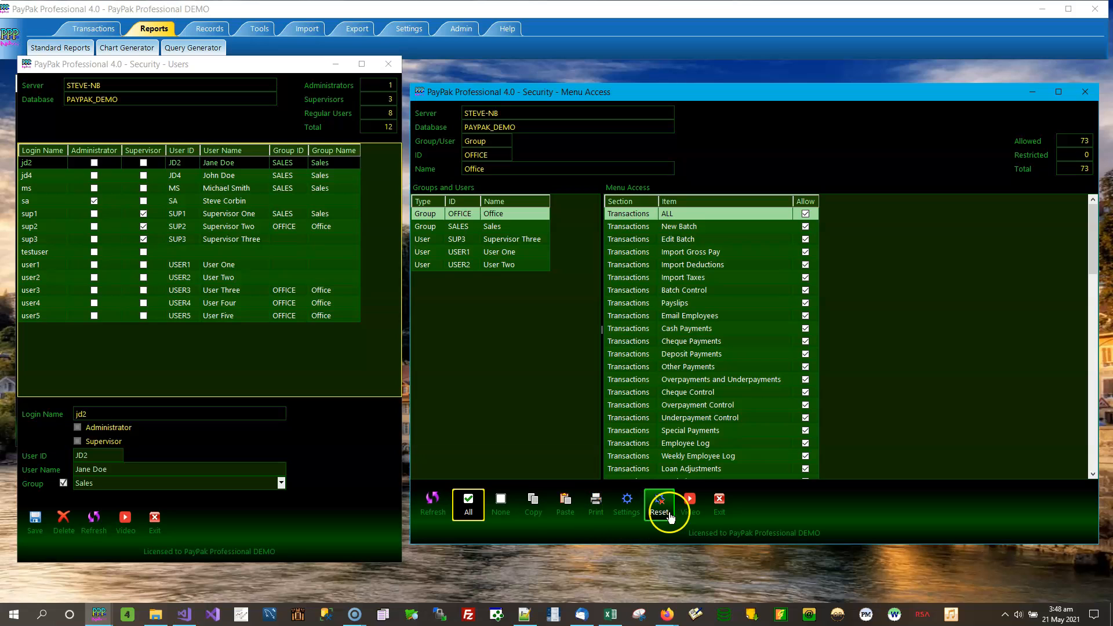
# Widen the Groups and Users pane, and close the Users window so Menu Access sits beside the Security options window.
pyautogui.click(602, 335)
pyautogui.moveTo(601, 329); pyautogui.dragTo(667, 331)
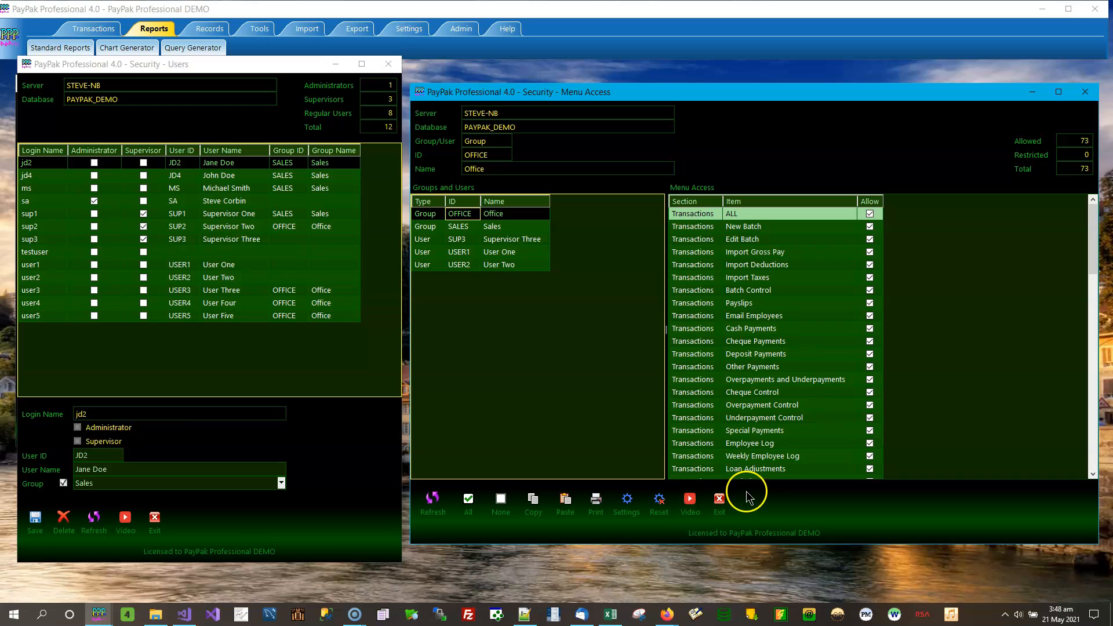
pyautogui.moveTo(707, 104); pyautogui.dragTo(691, 85)
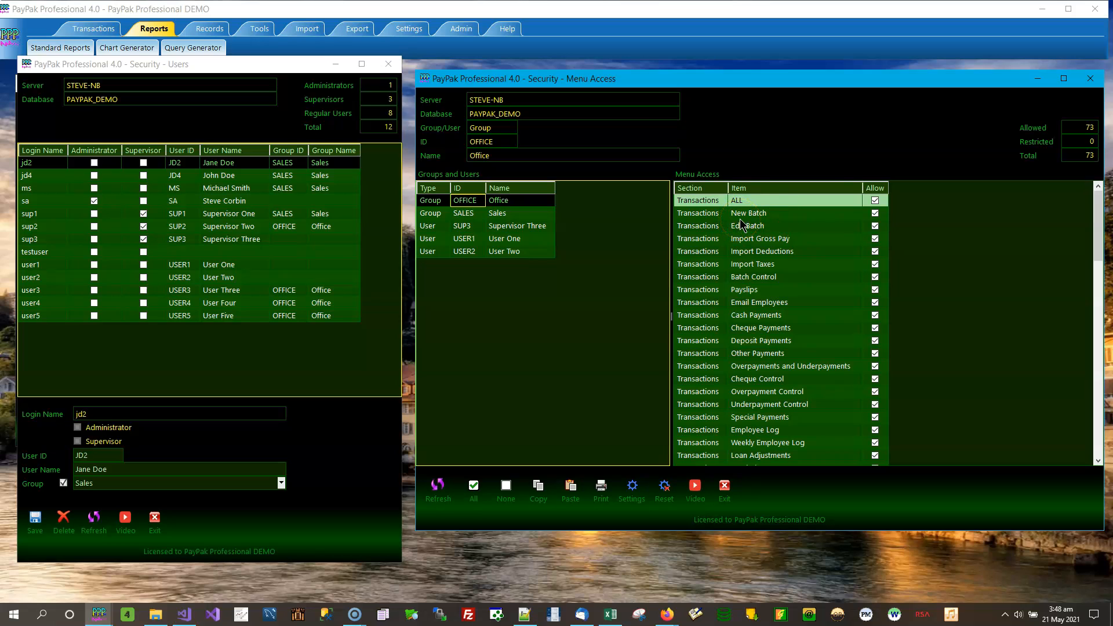
pyautogui.click(389, 64)
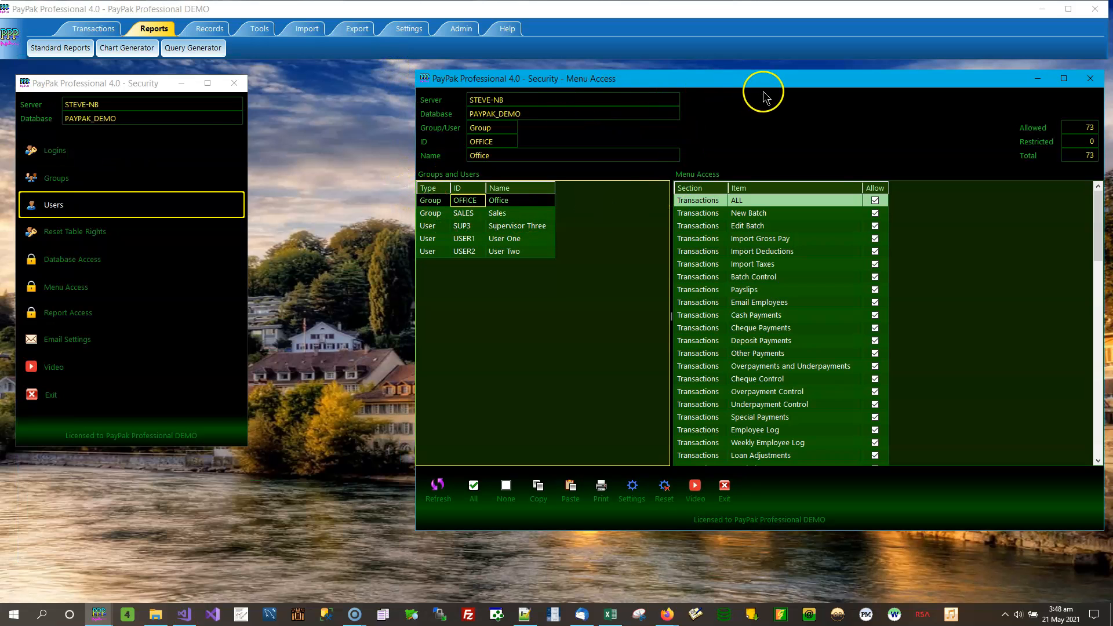
pyautogui.moveTo(760, 81); pyautogui.dragTo(751, 91)
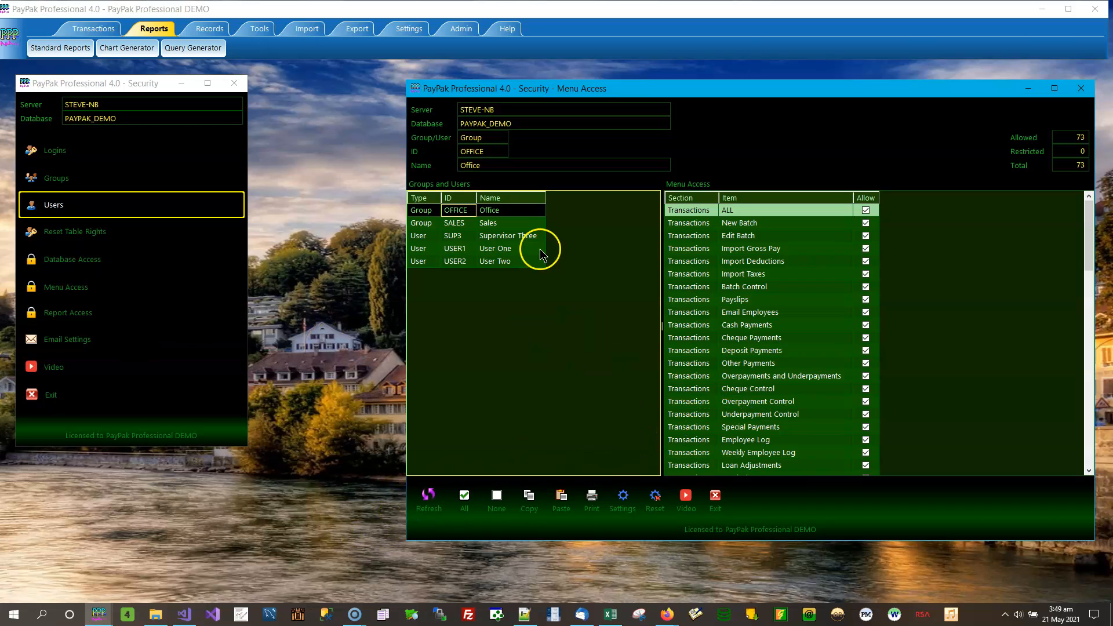
pyautogui.click(355, 618)
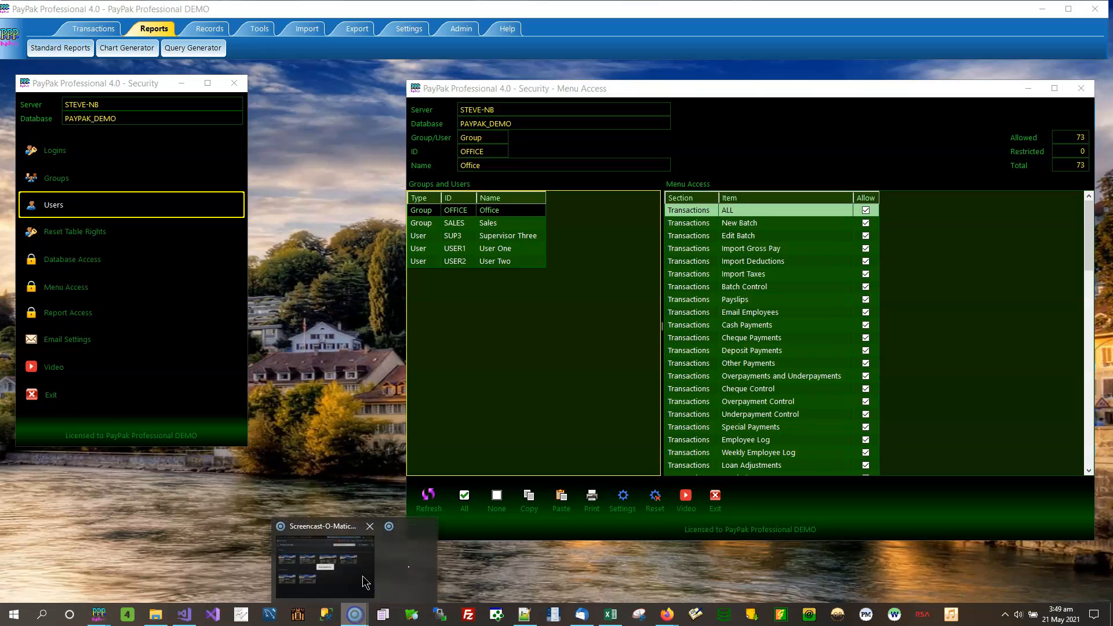
pyautogui.click(350, 469)
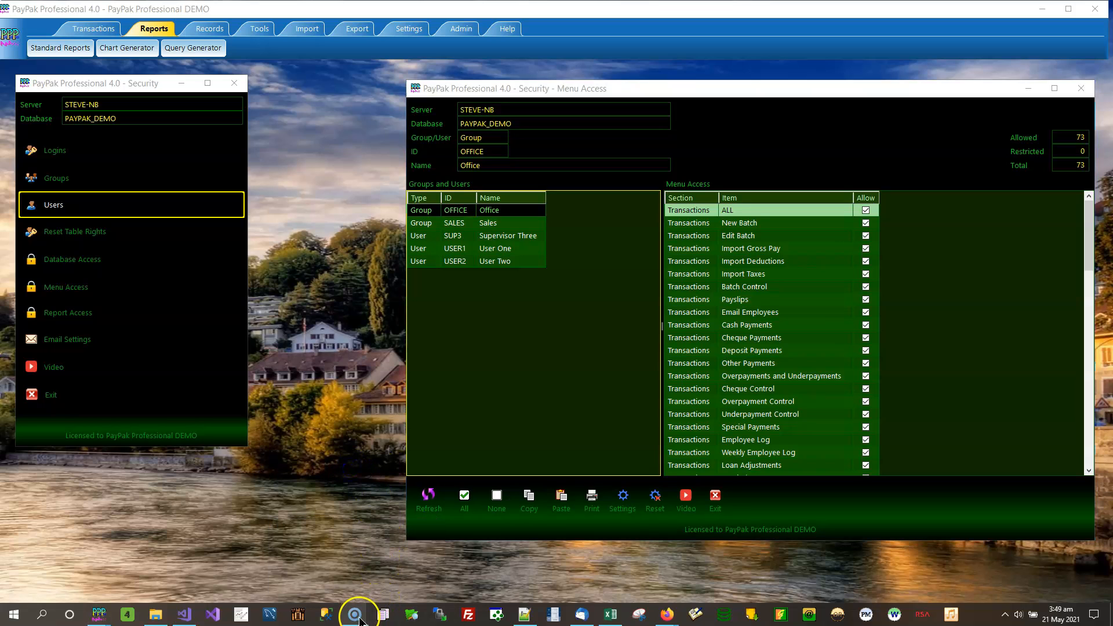